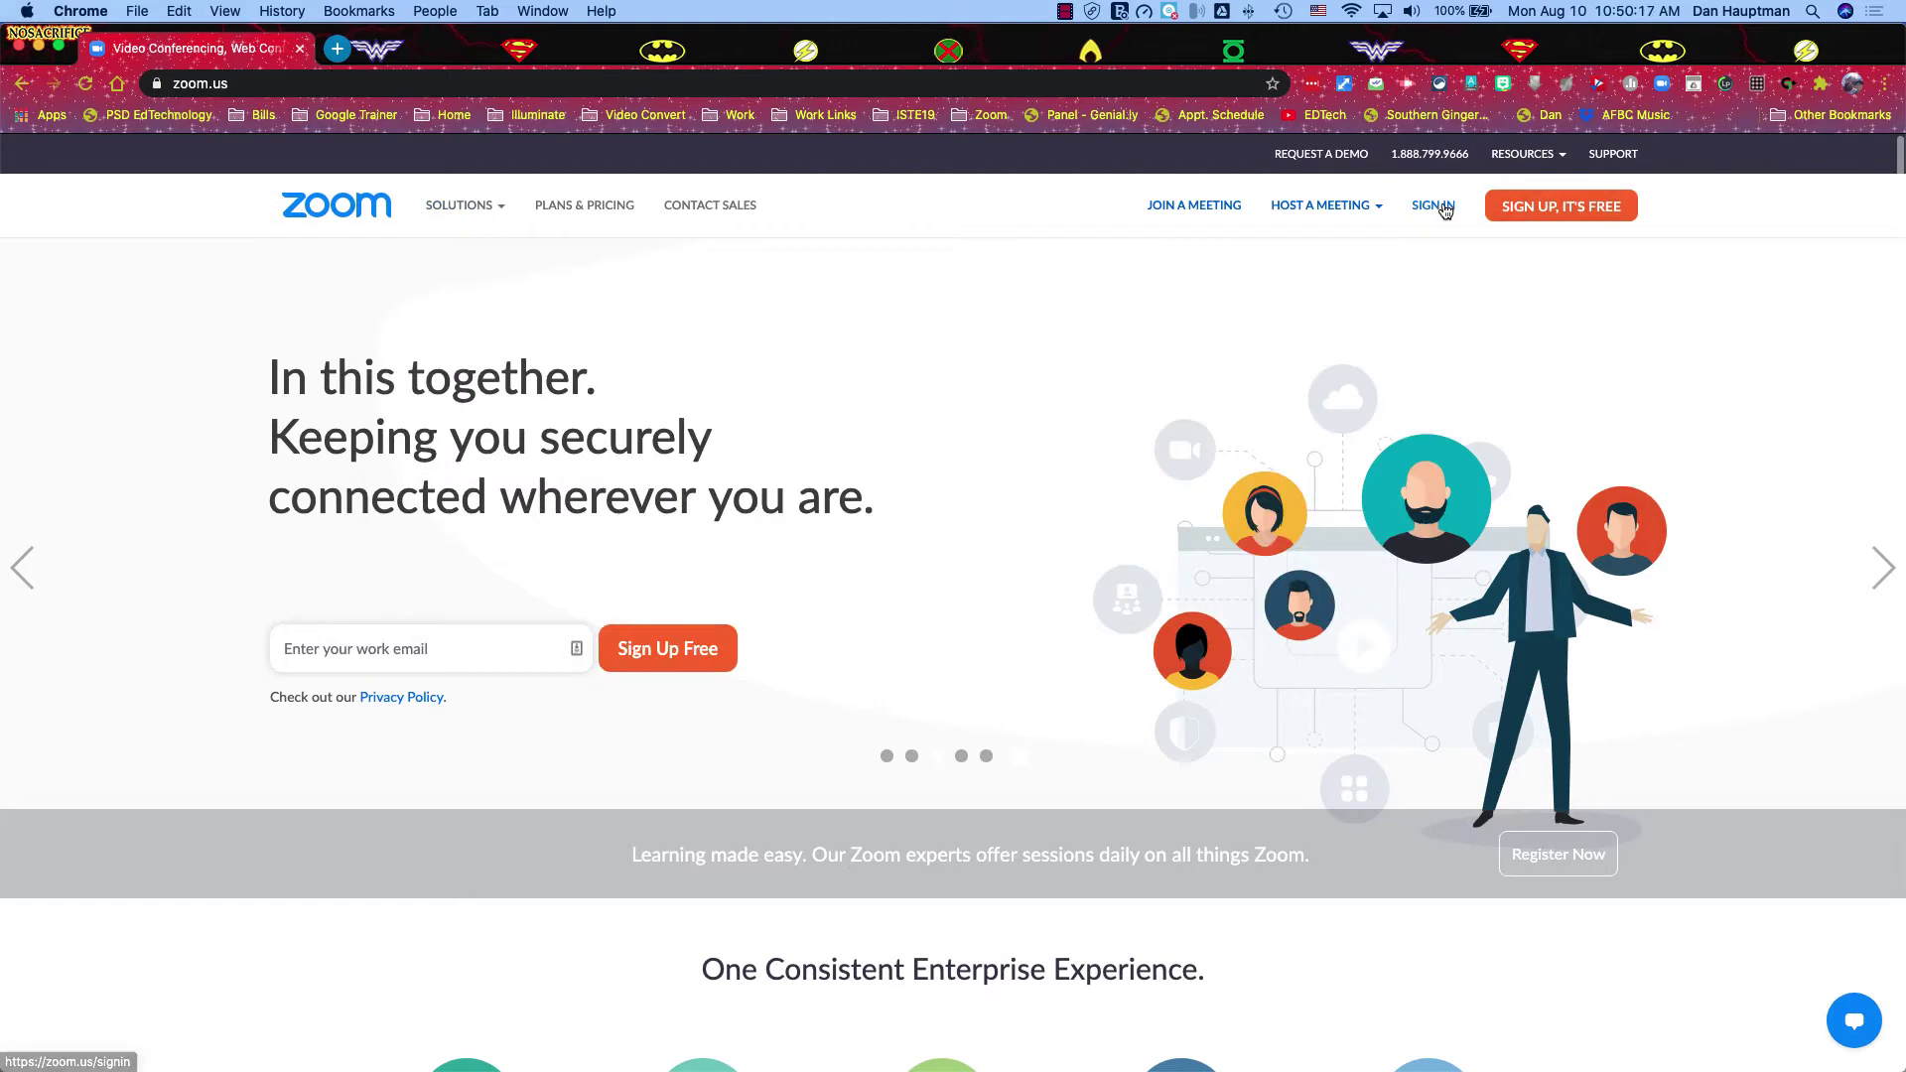
- Sign in to the web portal with the Google account and open the account's meeting settings
{"action": "left_click", "coordinate": [1437, 206]}
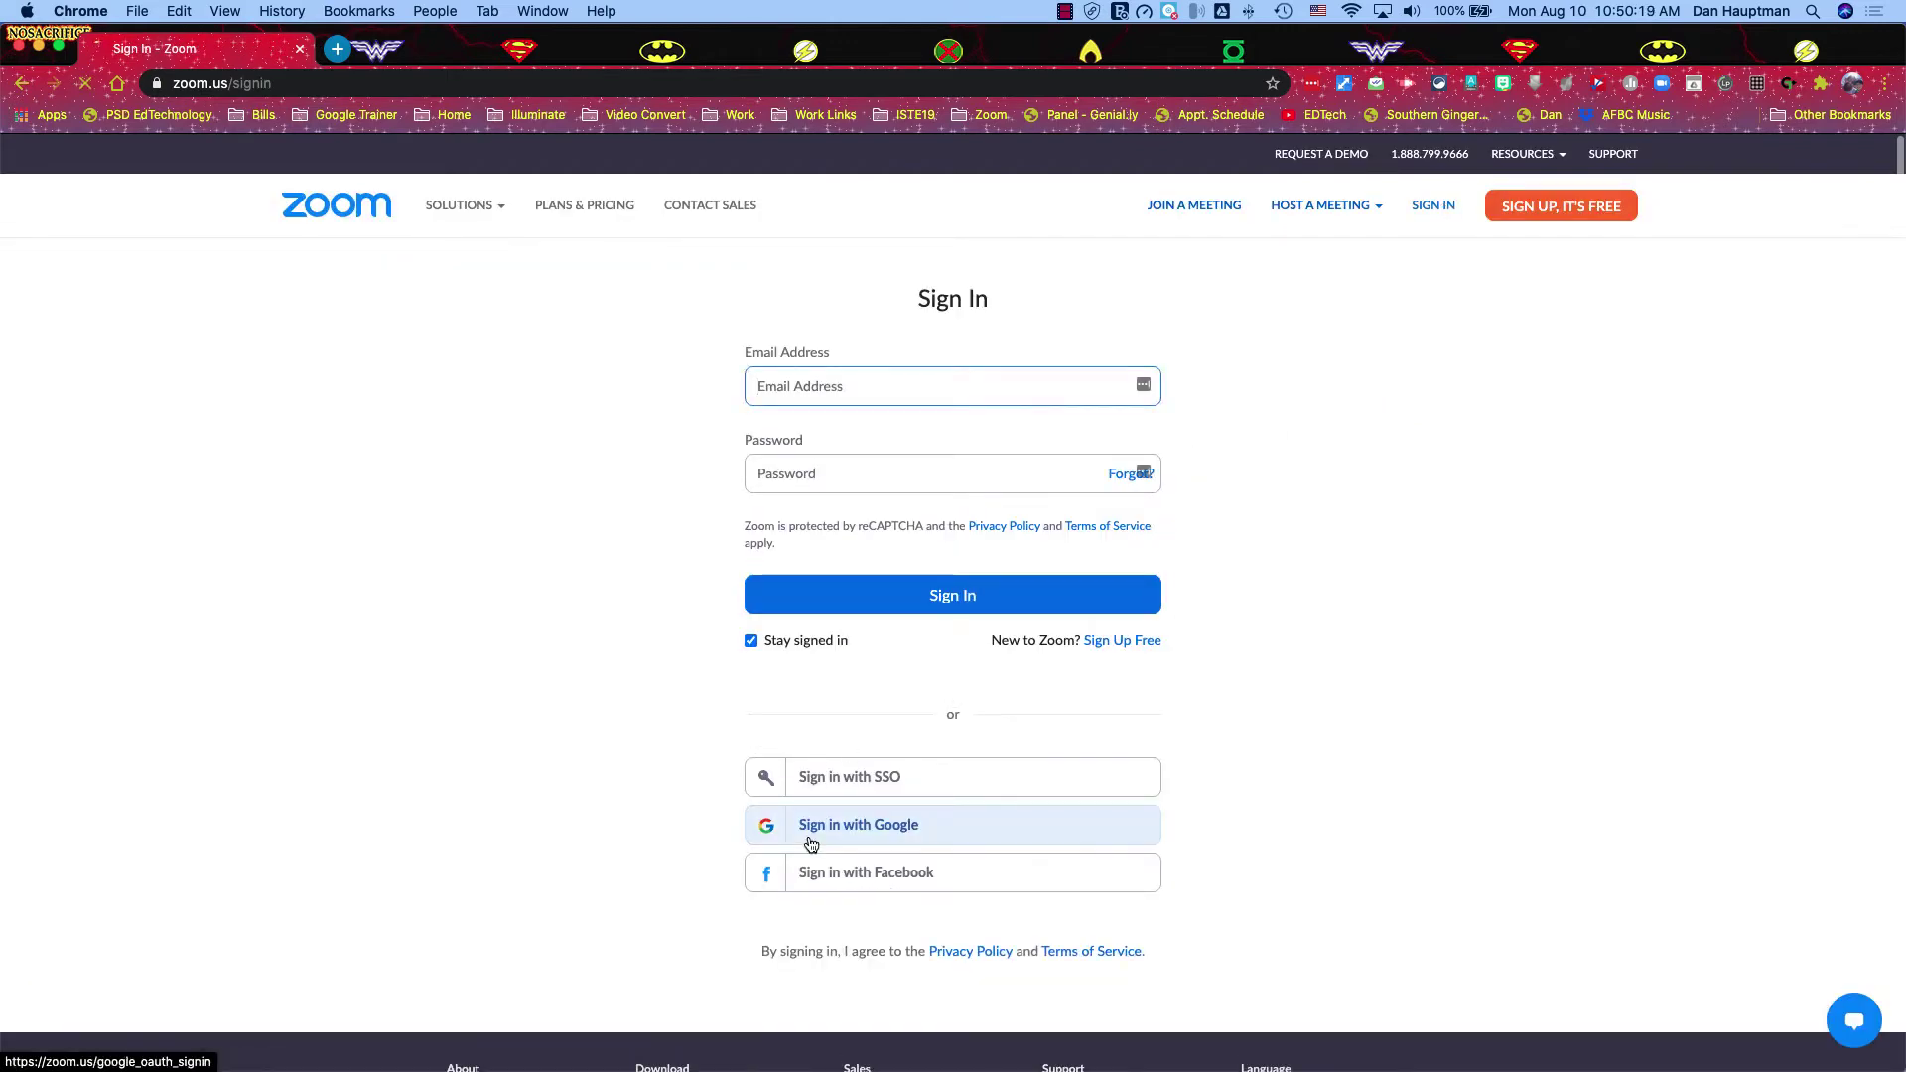
{"action": "left_click", "coordinate": [811, 842]}
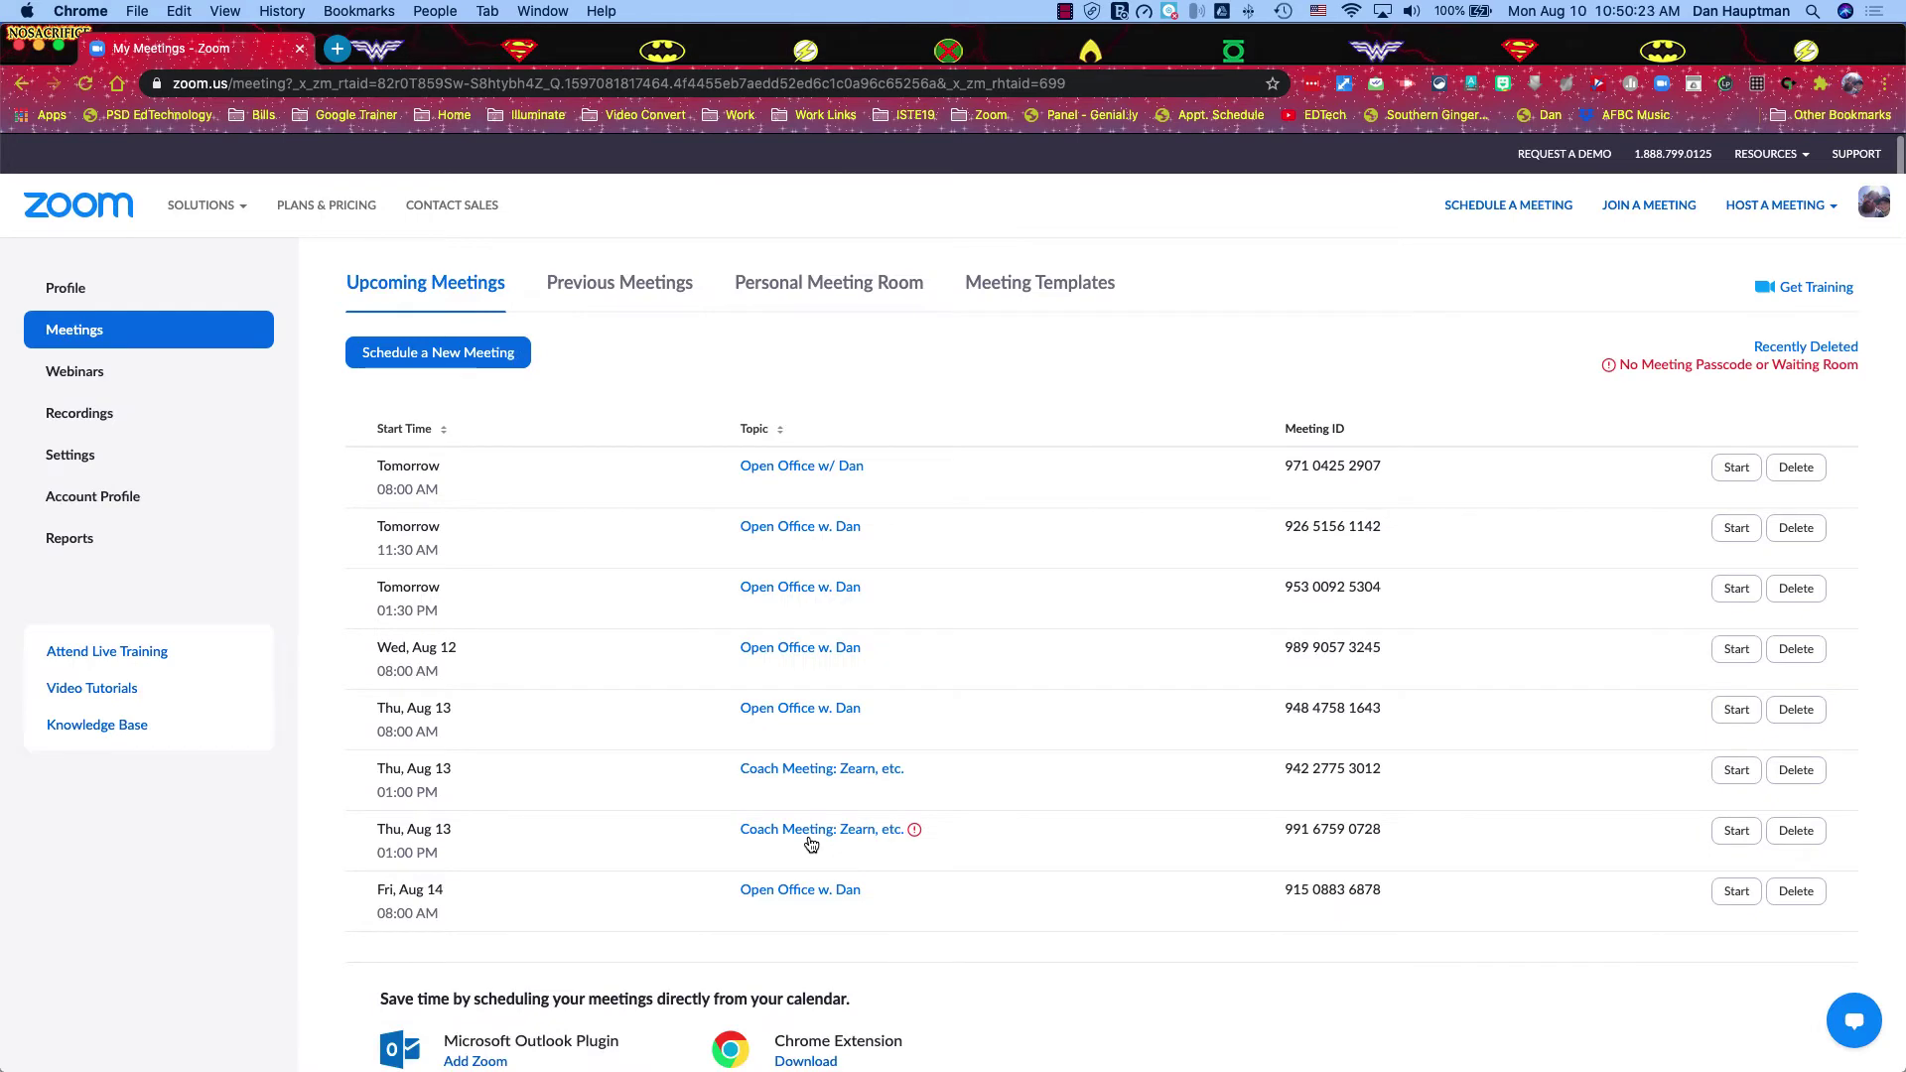
{"action": "left_click", "coordinate": [96, 455]}
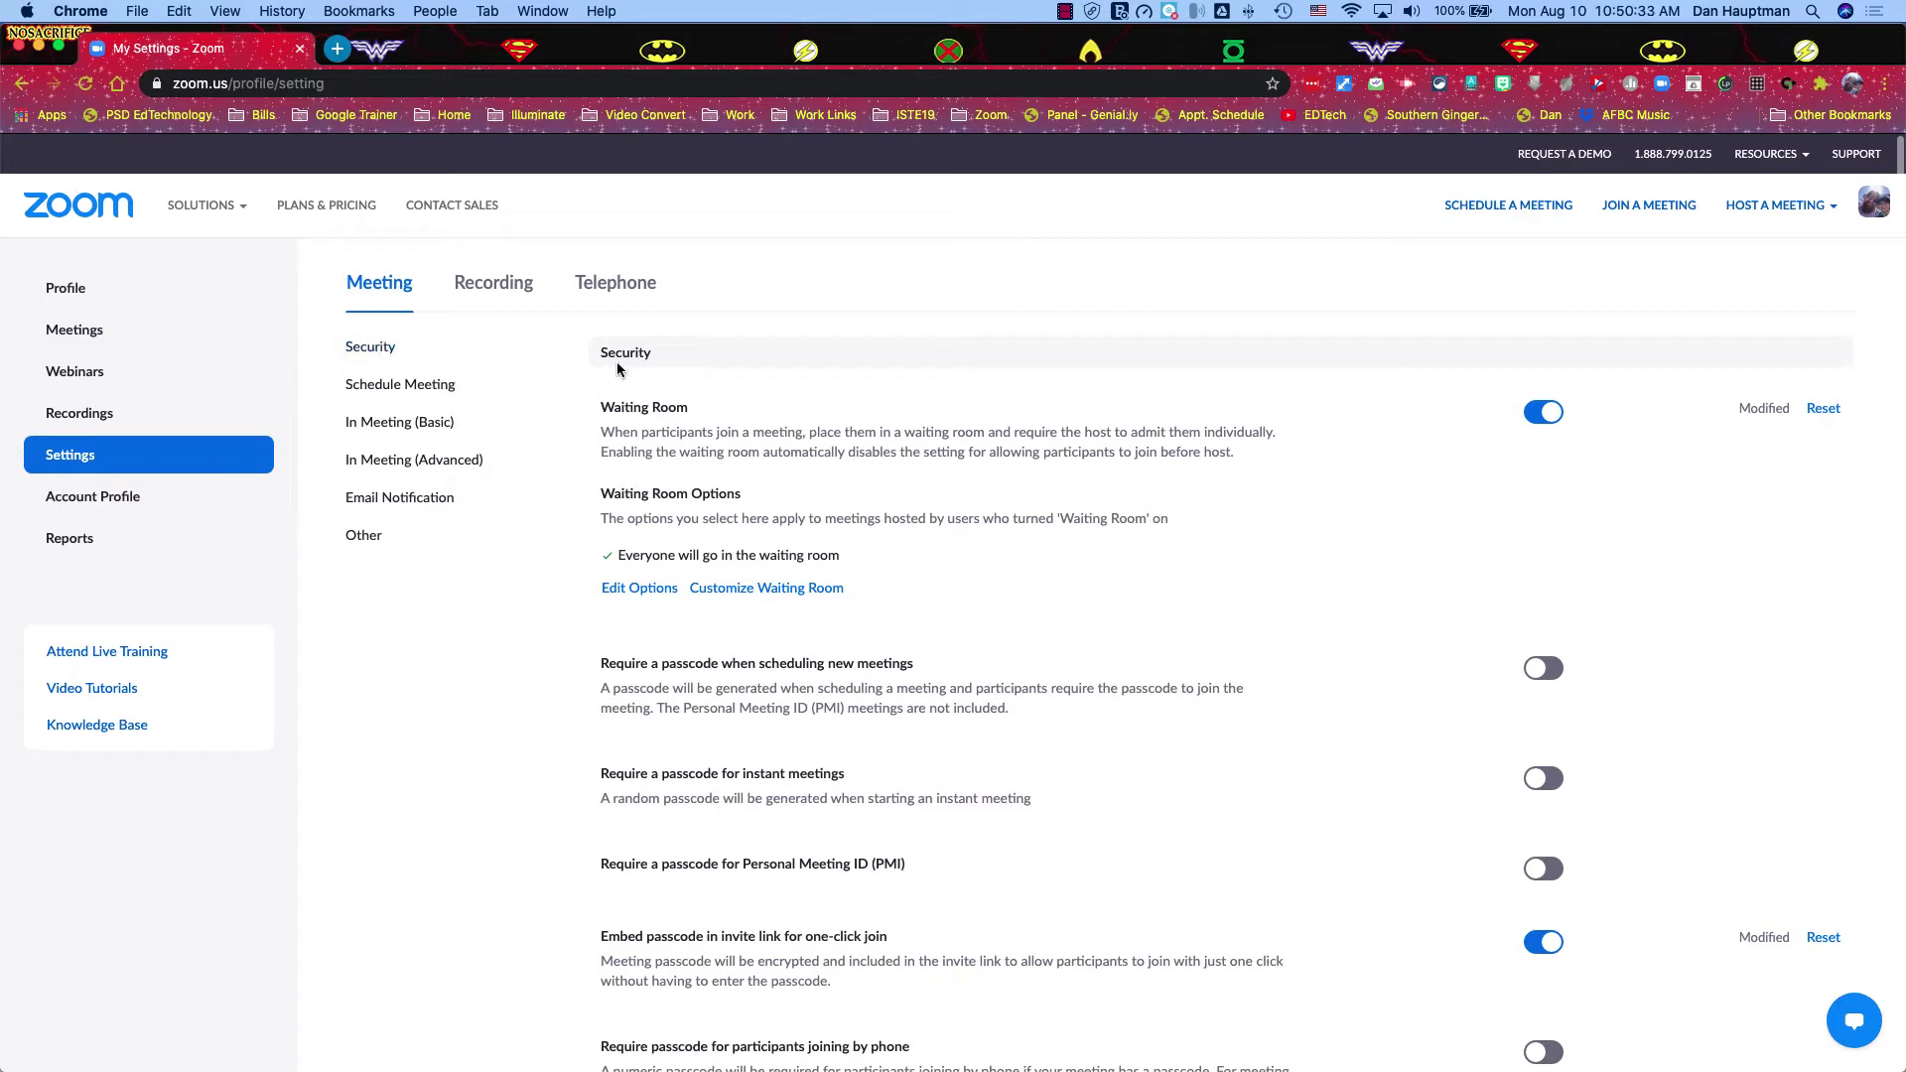
- Find the Waiting Room option in the Security settings and open its customization dialog
{"action": "scroll", "coordinate": [601, 405], "scroll_direction": "down", "scroll_amount": 1}
{"action": "left_click_drag", "start_coordinate": [601, 405], "coordinate": [693, 408]}
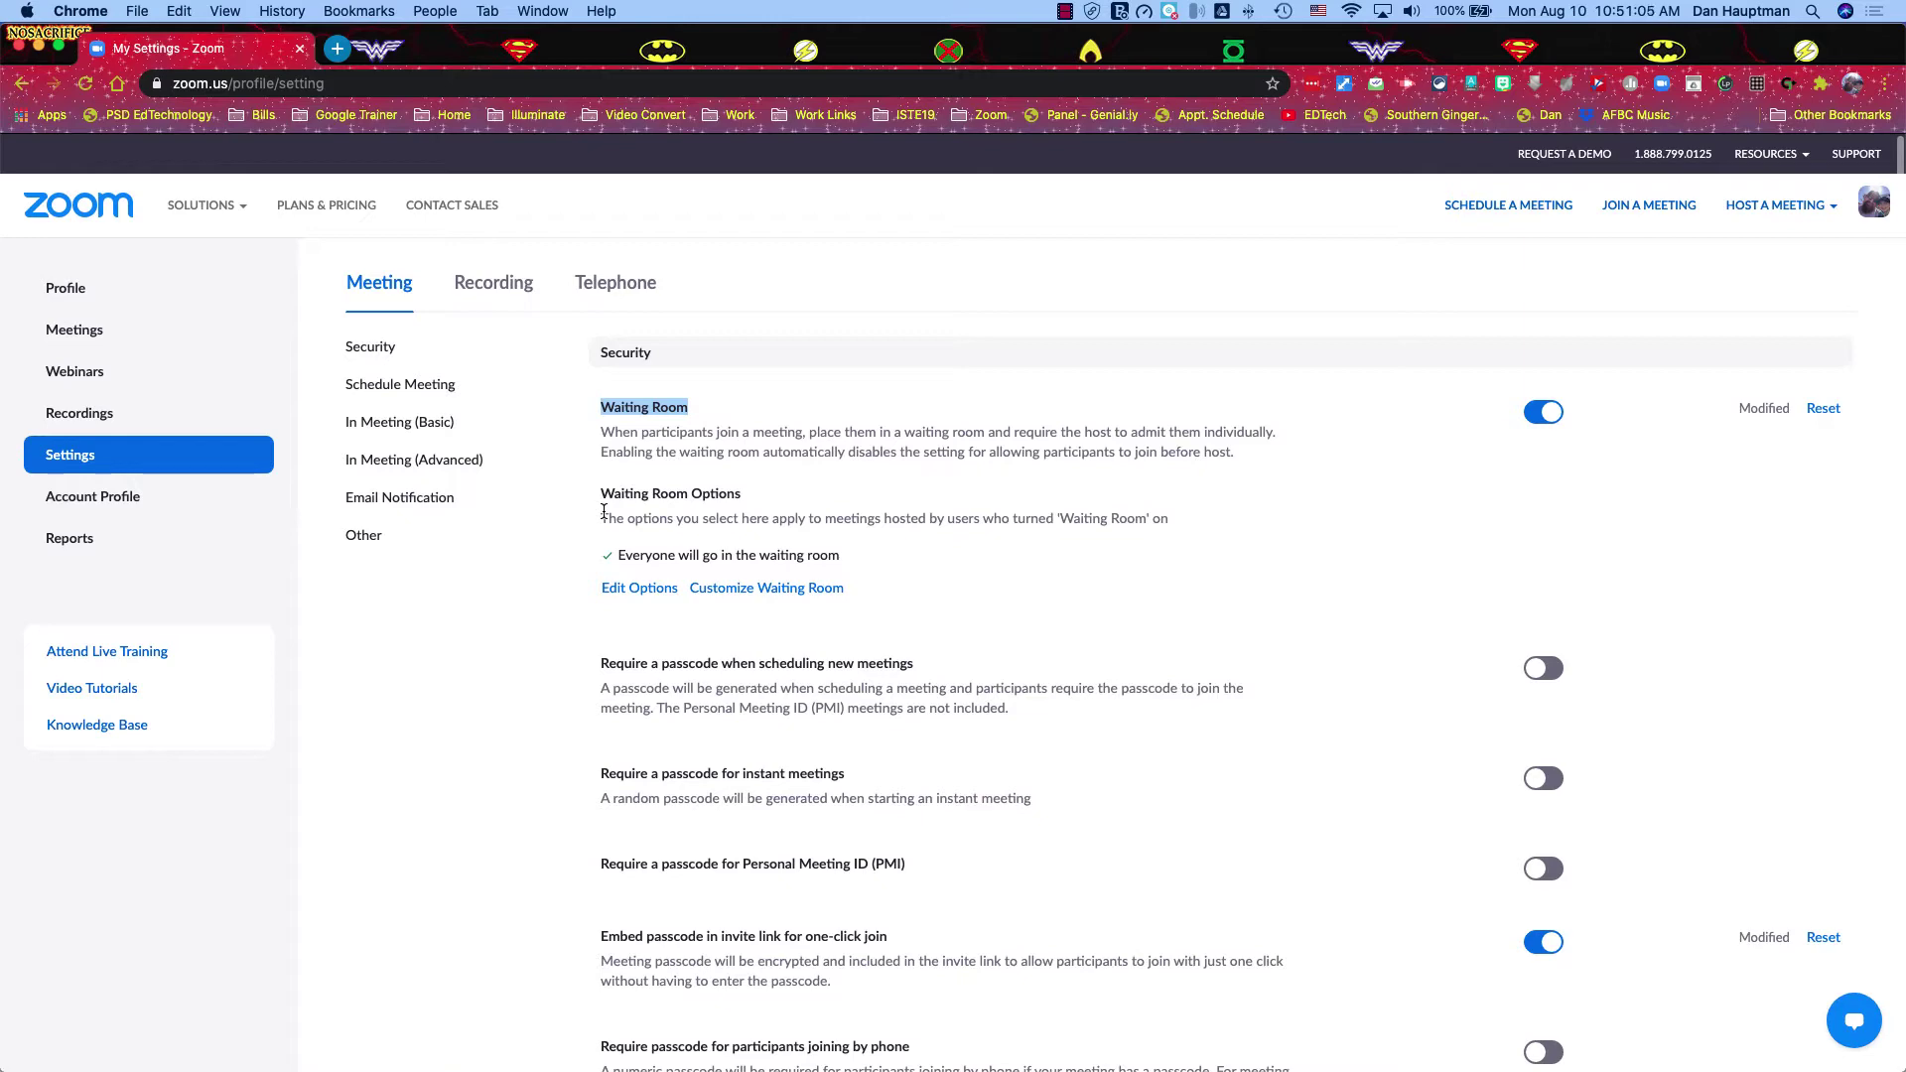
{"action": "key", "text": "super+Left"}
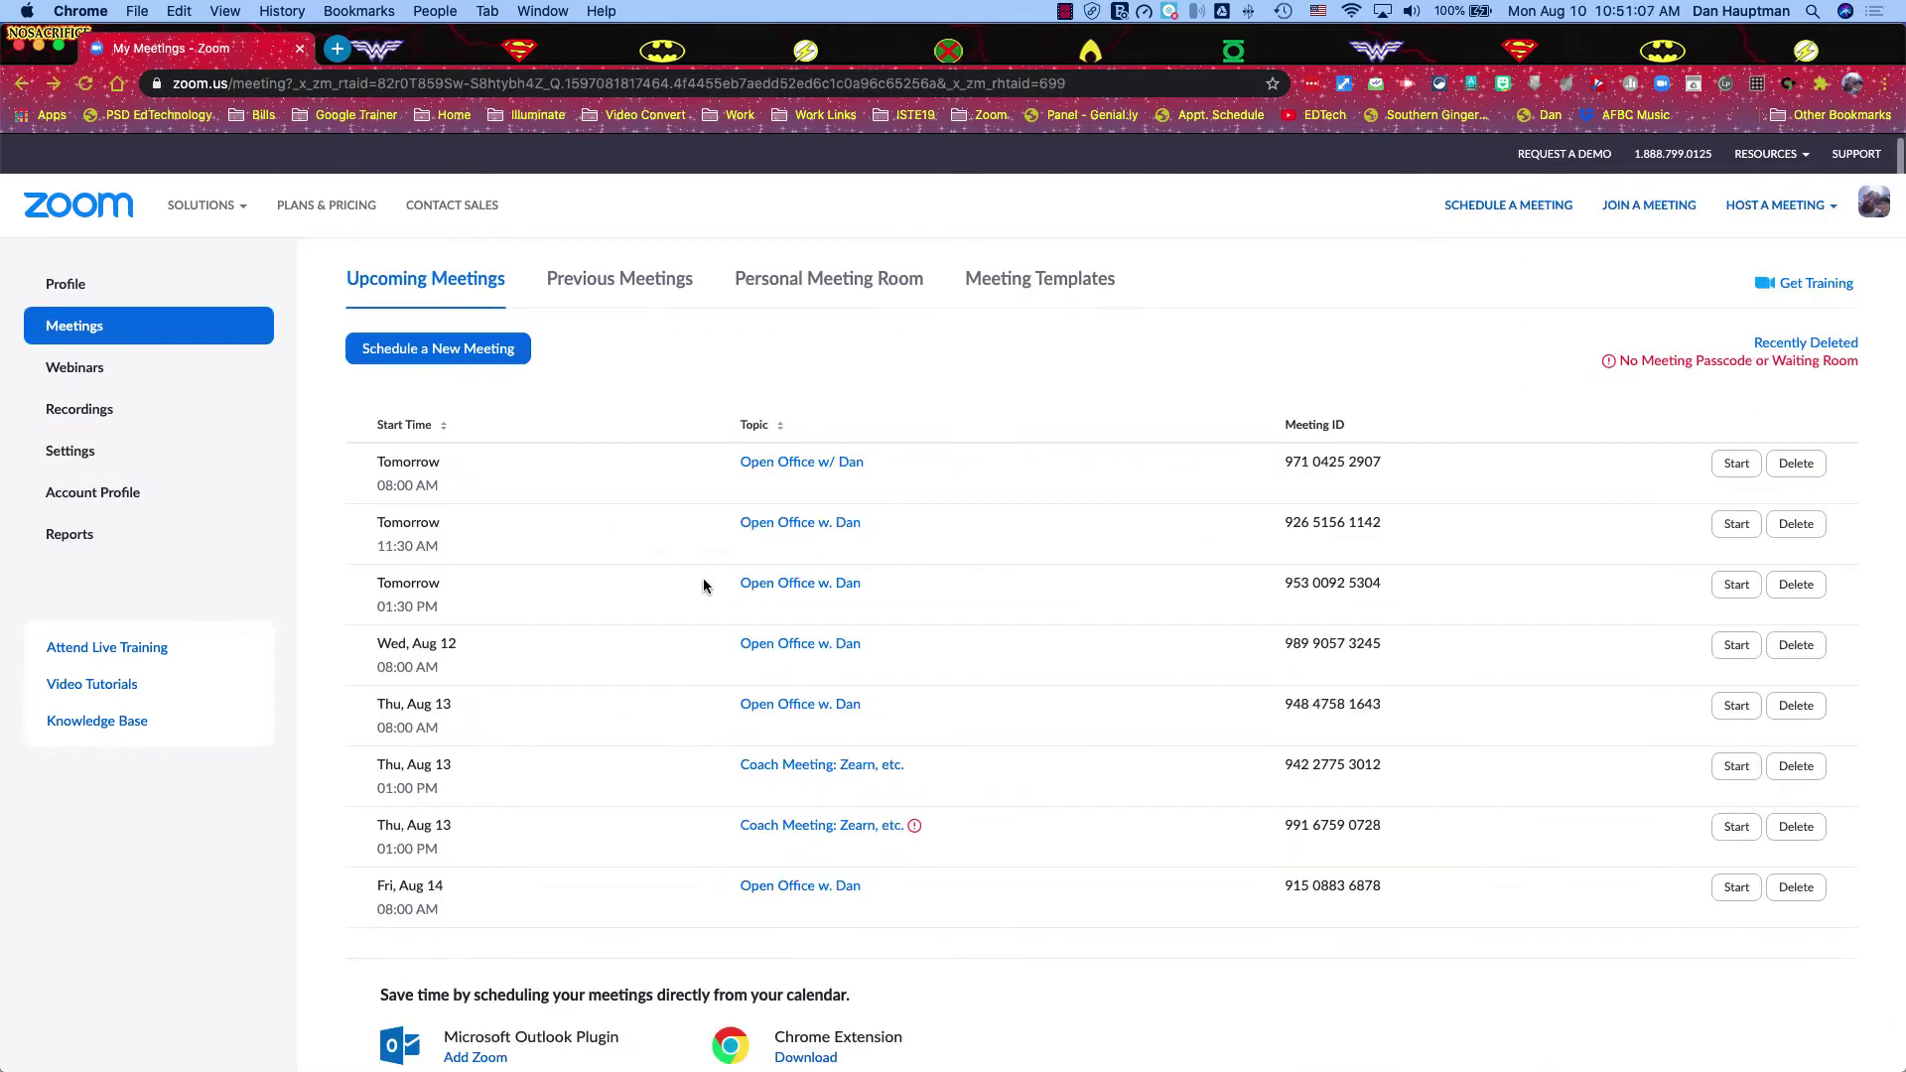
{"action": "left_click", "coordinate": [181, 461]}
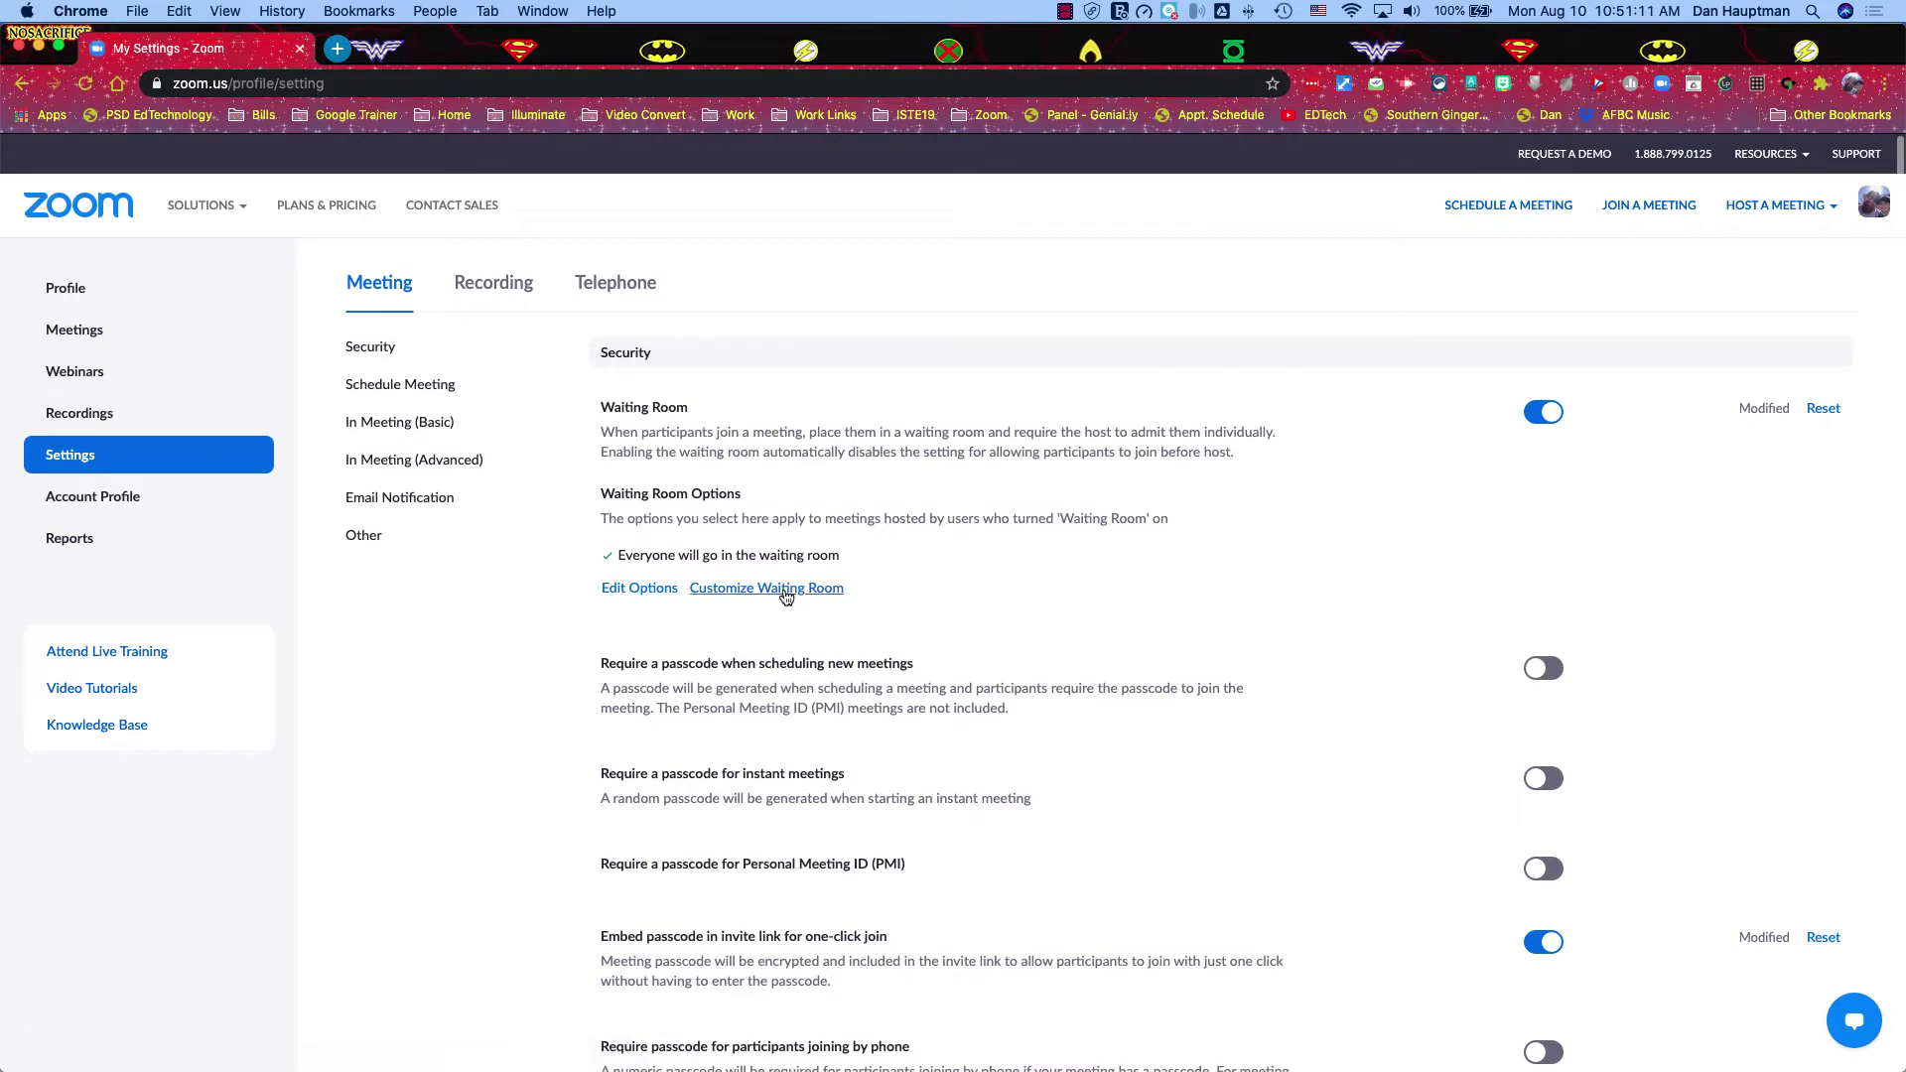
{"action": "left_click", "coordinate": [781, 589]}
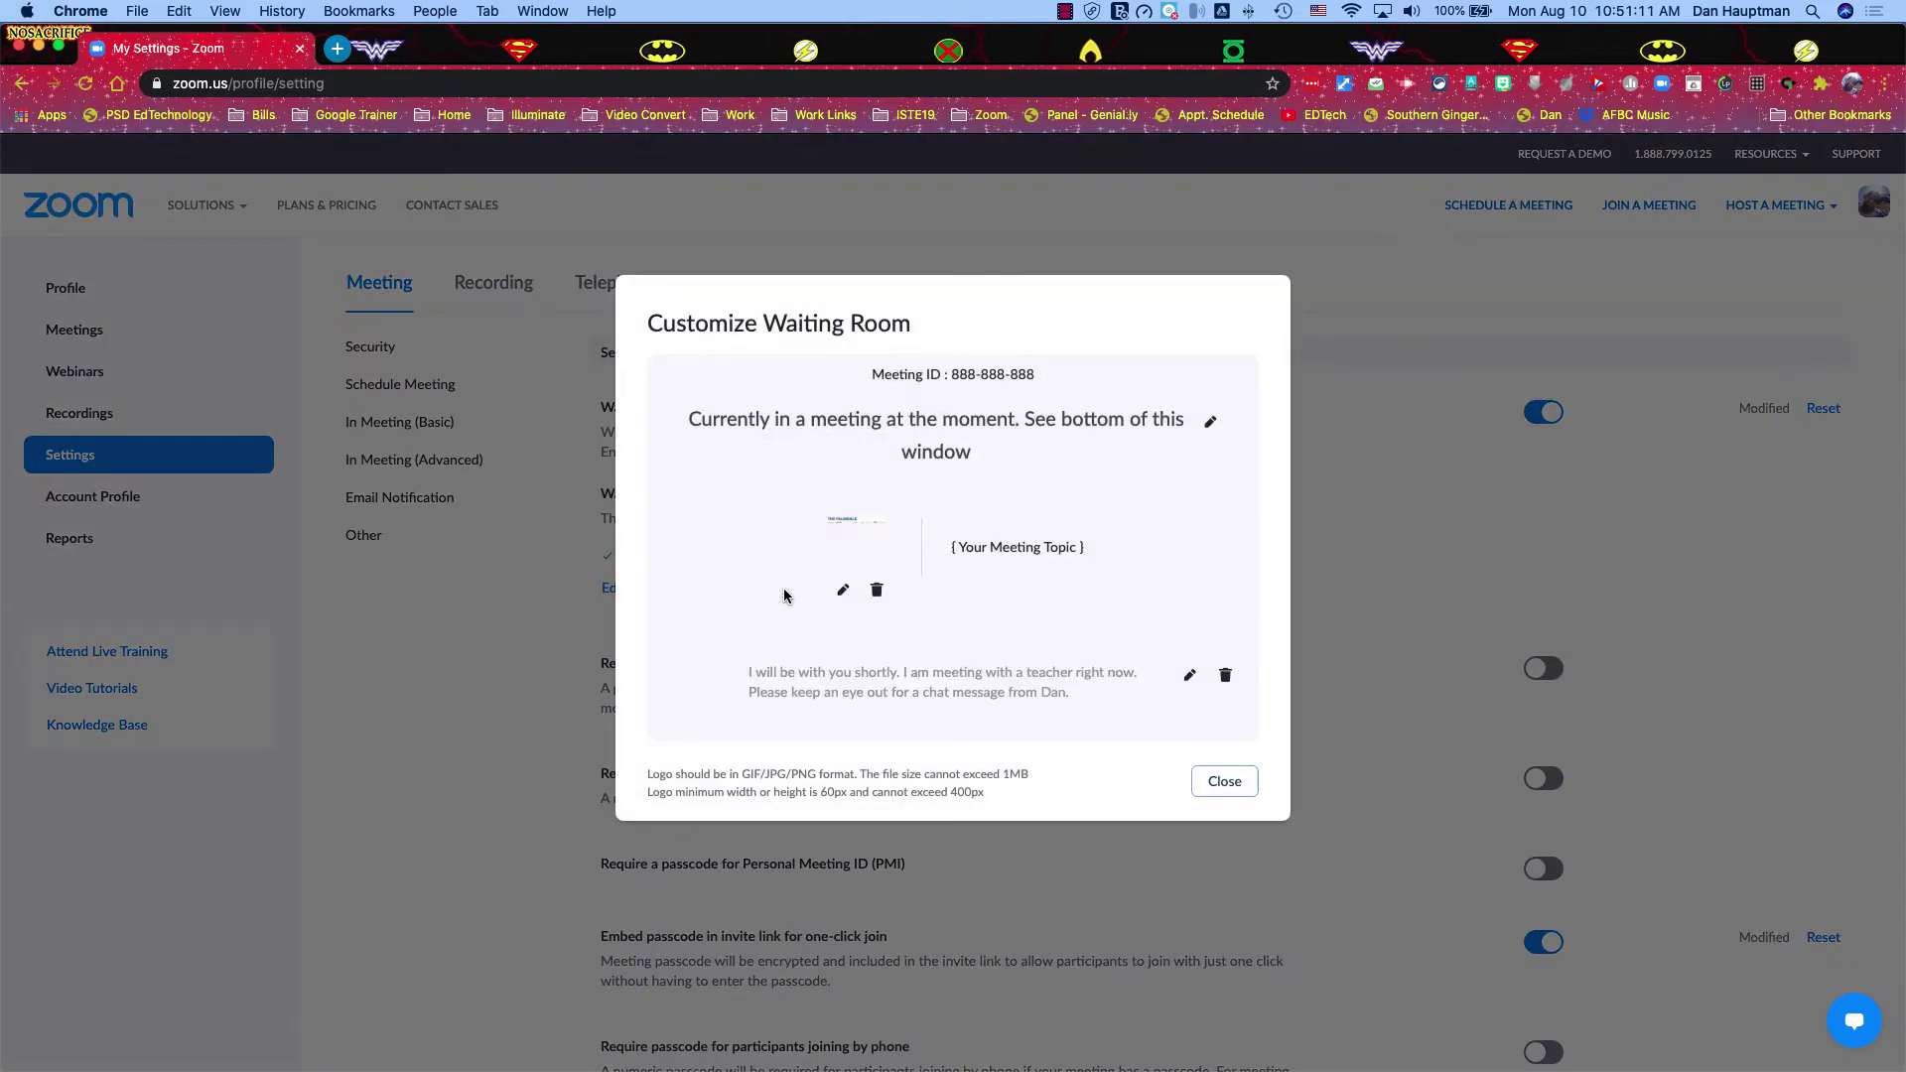
- Replace the waiting room title with "Please change your name to display before entering." and save it
{"action": "left_click", "coordinate": [1210, 421]}
{"action": "left_click_drag", "start_coordinate": [700, 408], "coordinate": [1123, 415]}
{"action": "left_click", "coordinate": [1187, 451]}
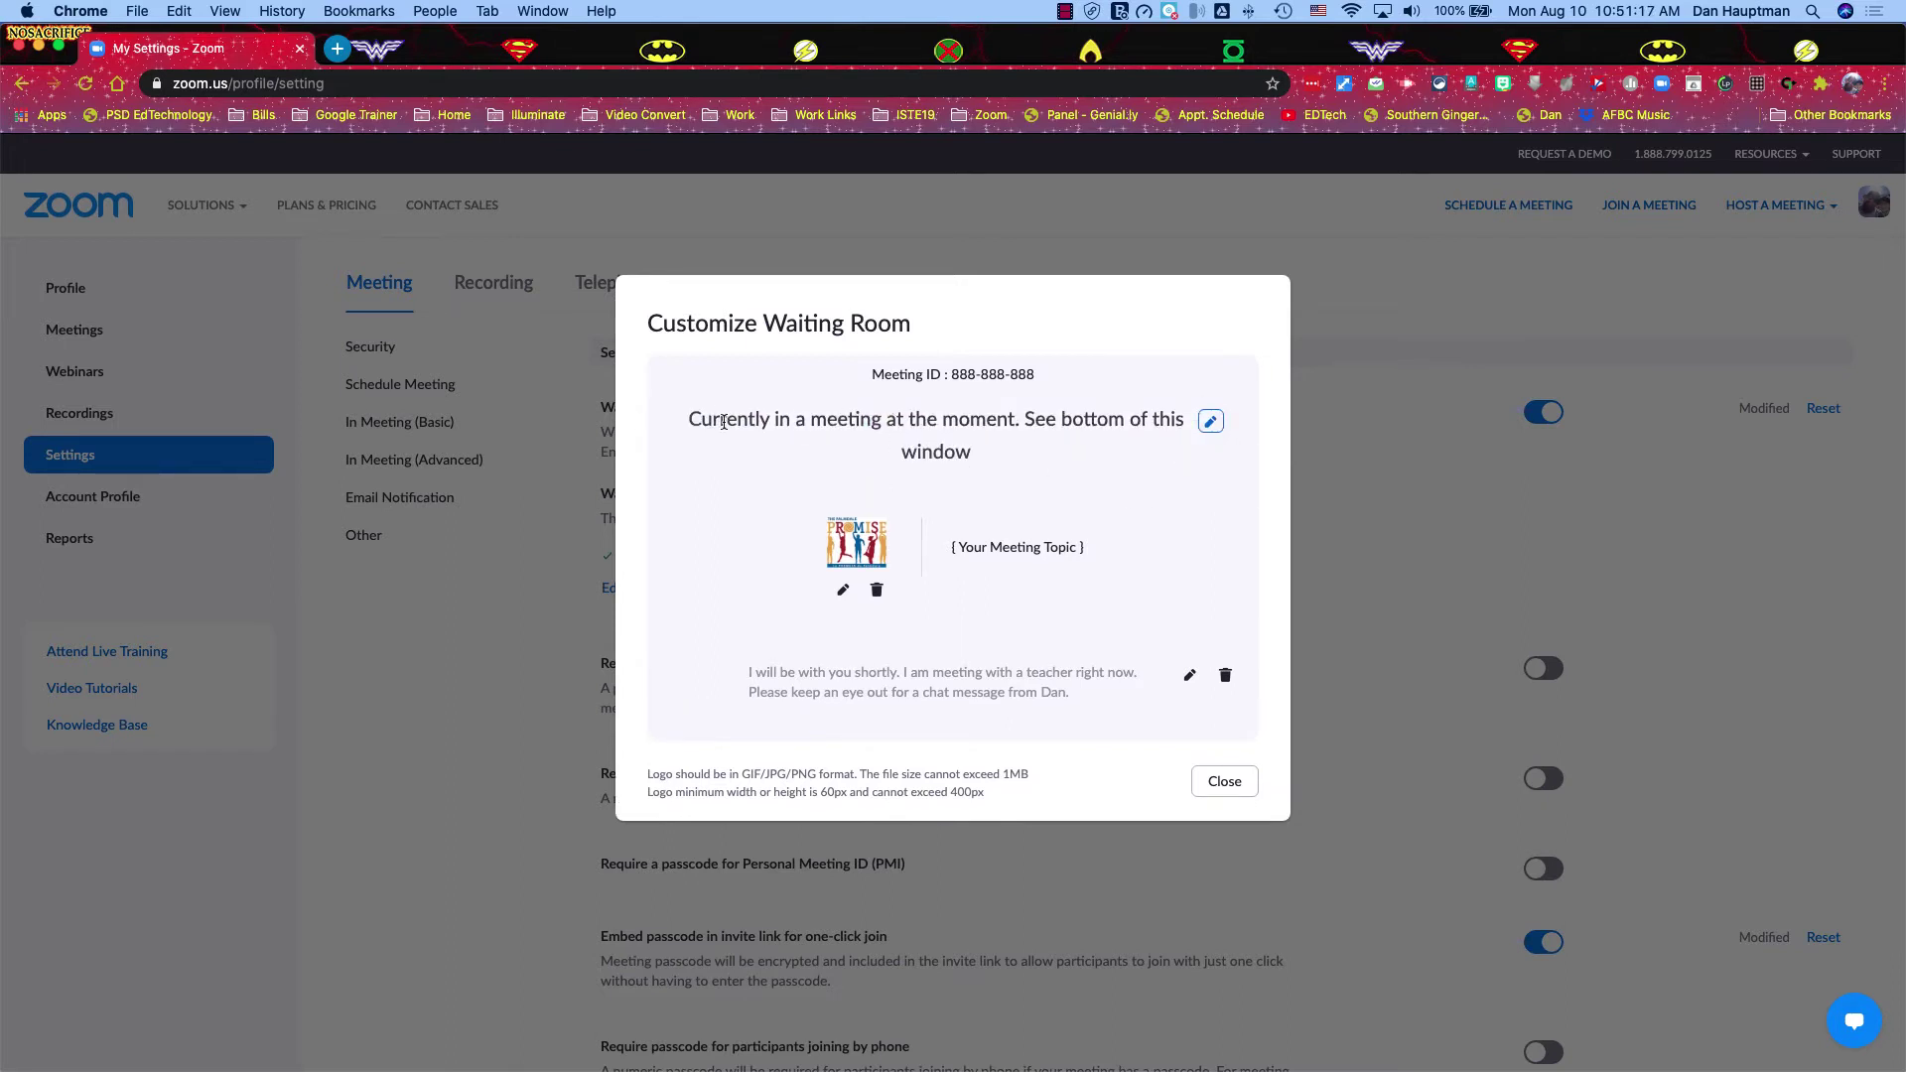
{"action": "left_click_drag", "start_coordinate": [690, 419], "coordinate": [963, 442]}
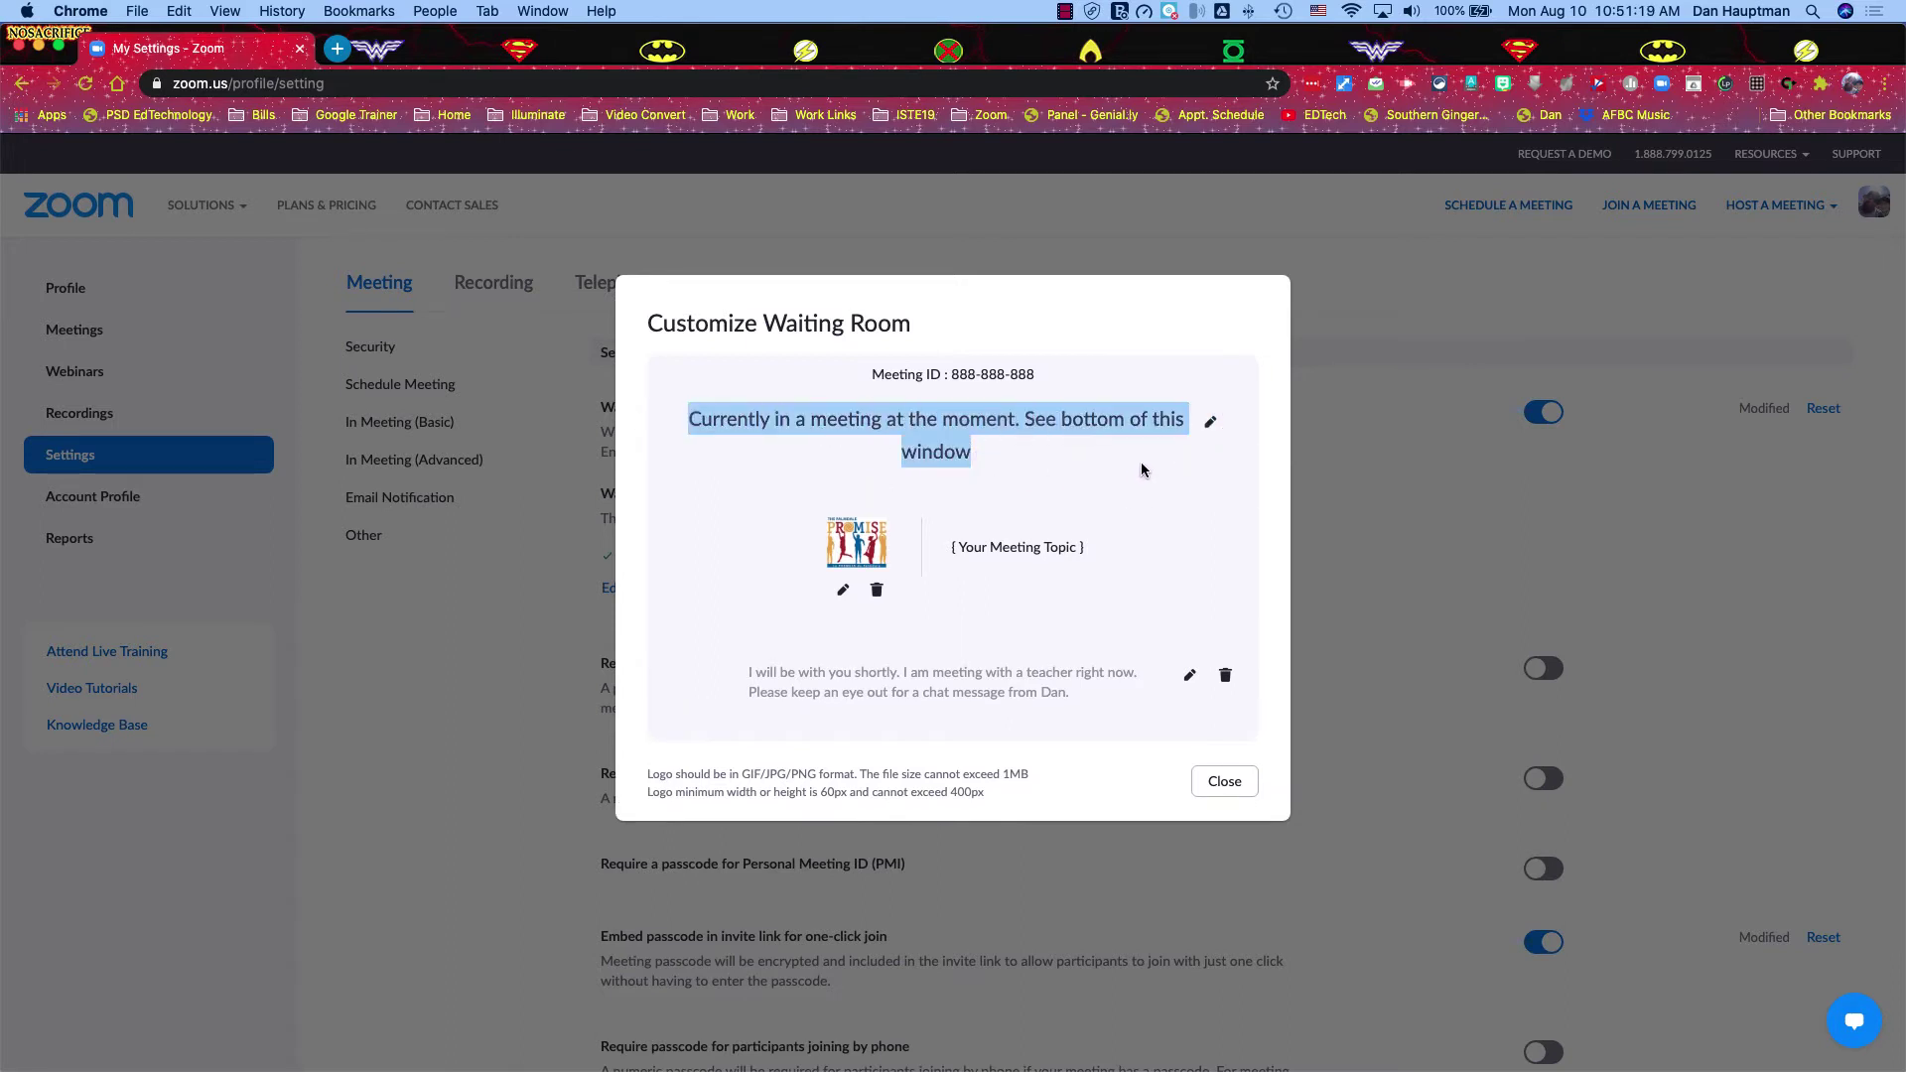
{"action": "left_click", "coordinate": [1212, 421]}
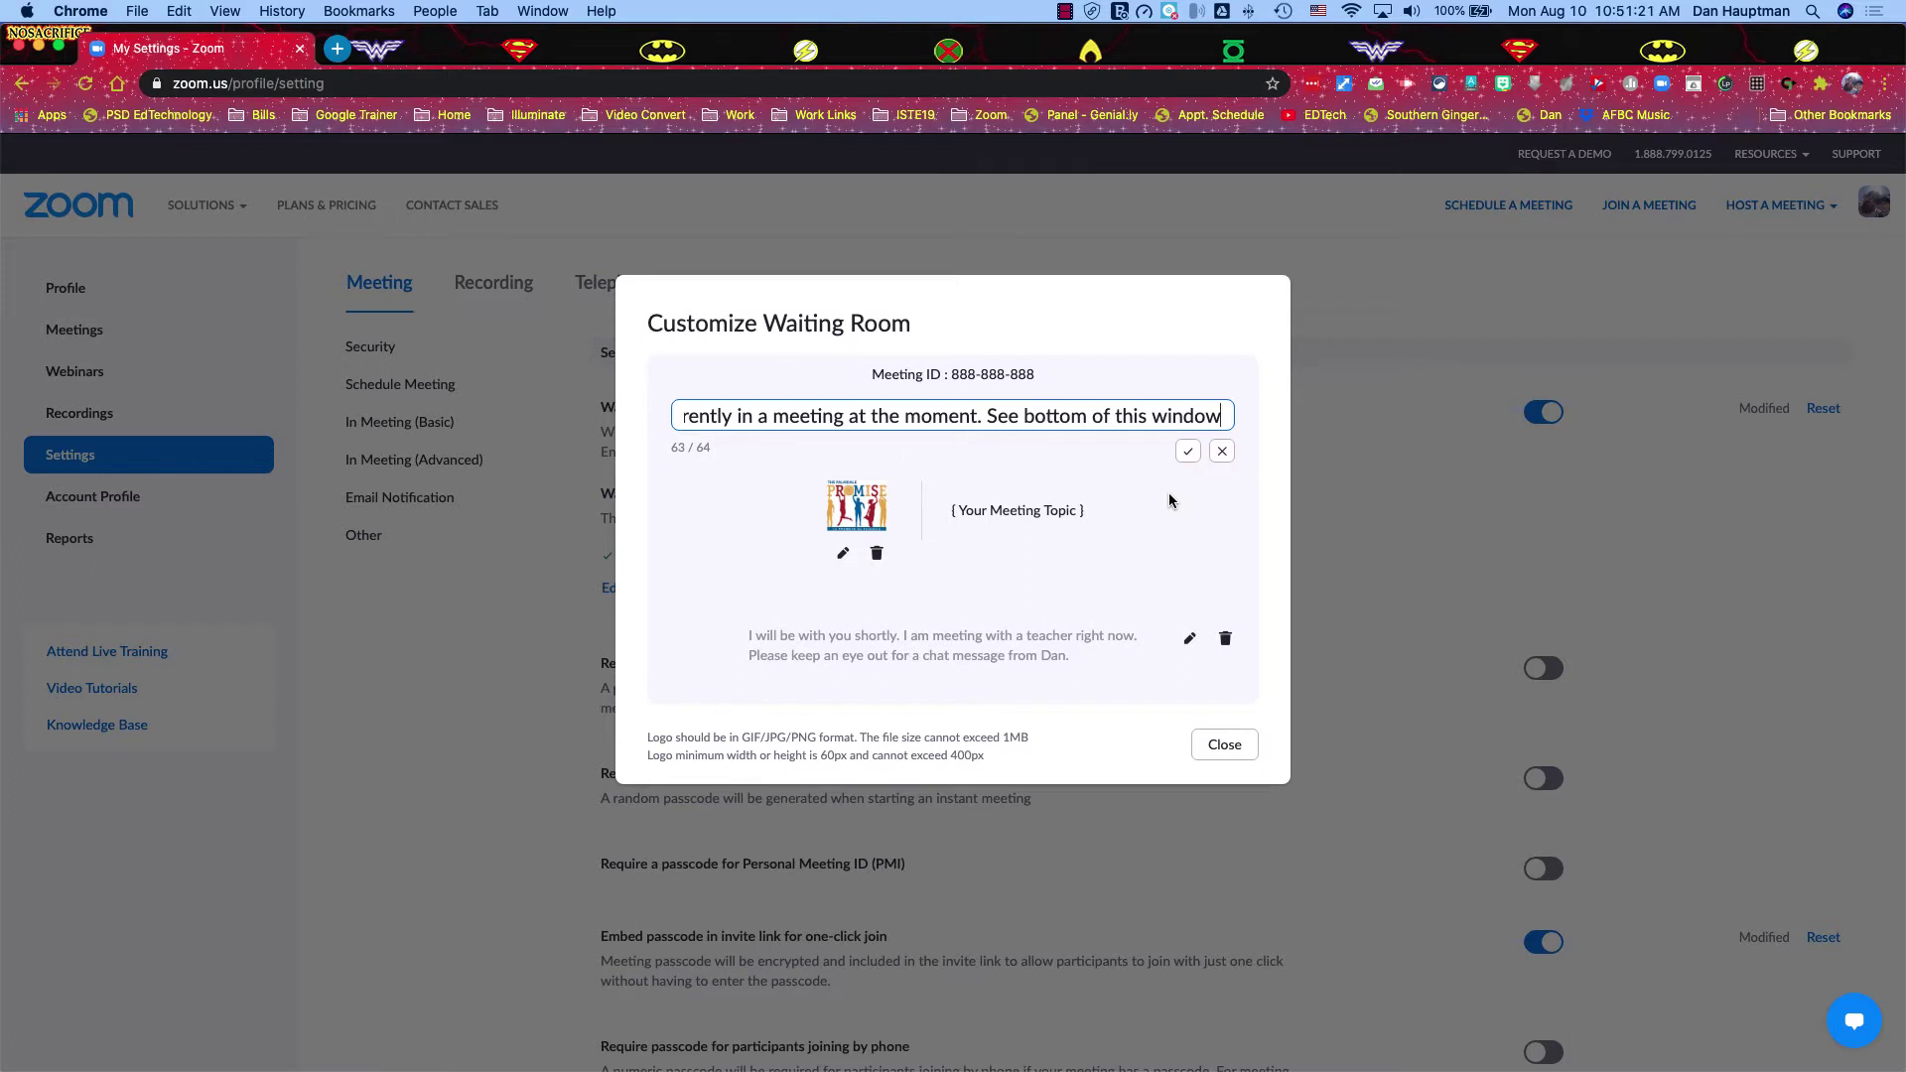
{"action": "key", "text": "super+a"}
{"action": "type", "text": "Please chea"}
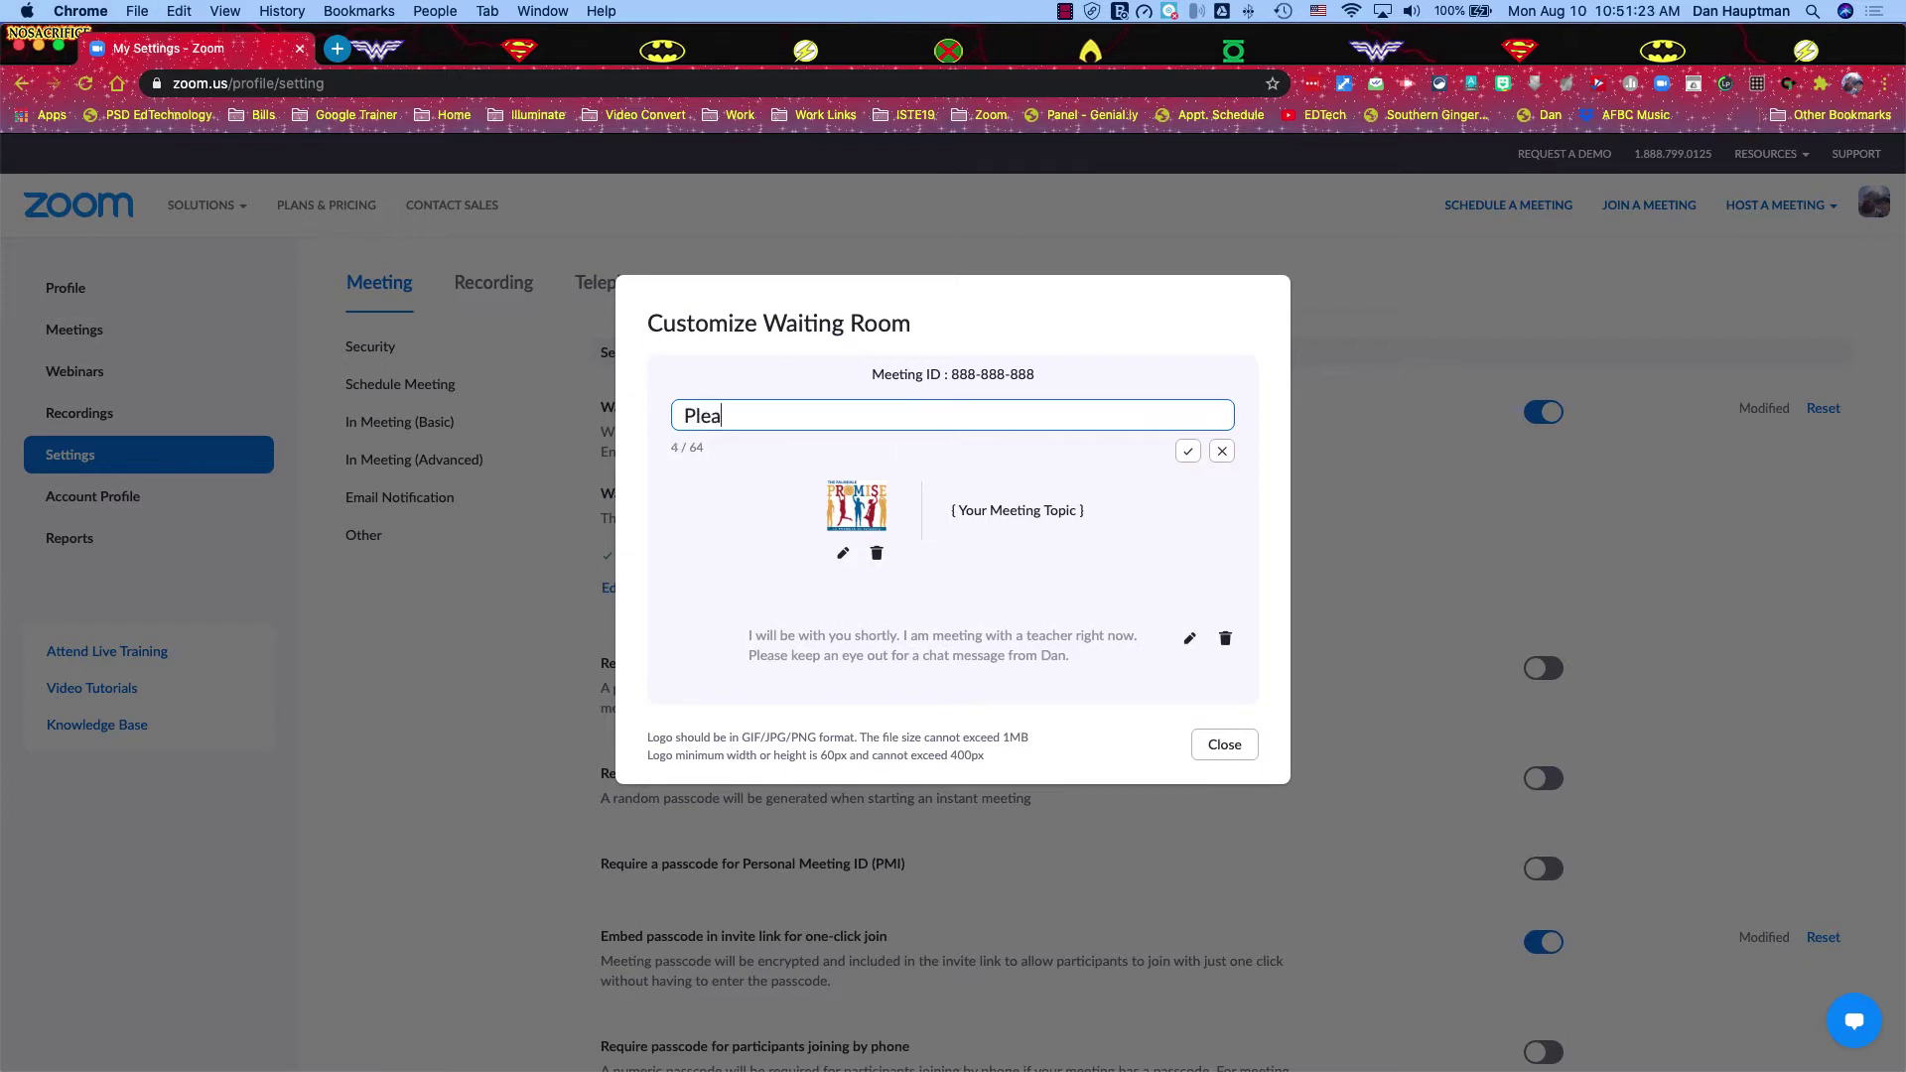
{"action": "key", "text": "BackSpace"}
{"action": "key", "text": "BackSpace"}
{"action": "type", "text": "ange your name to your"}
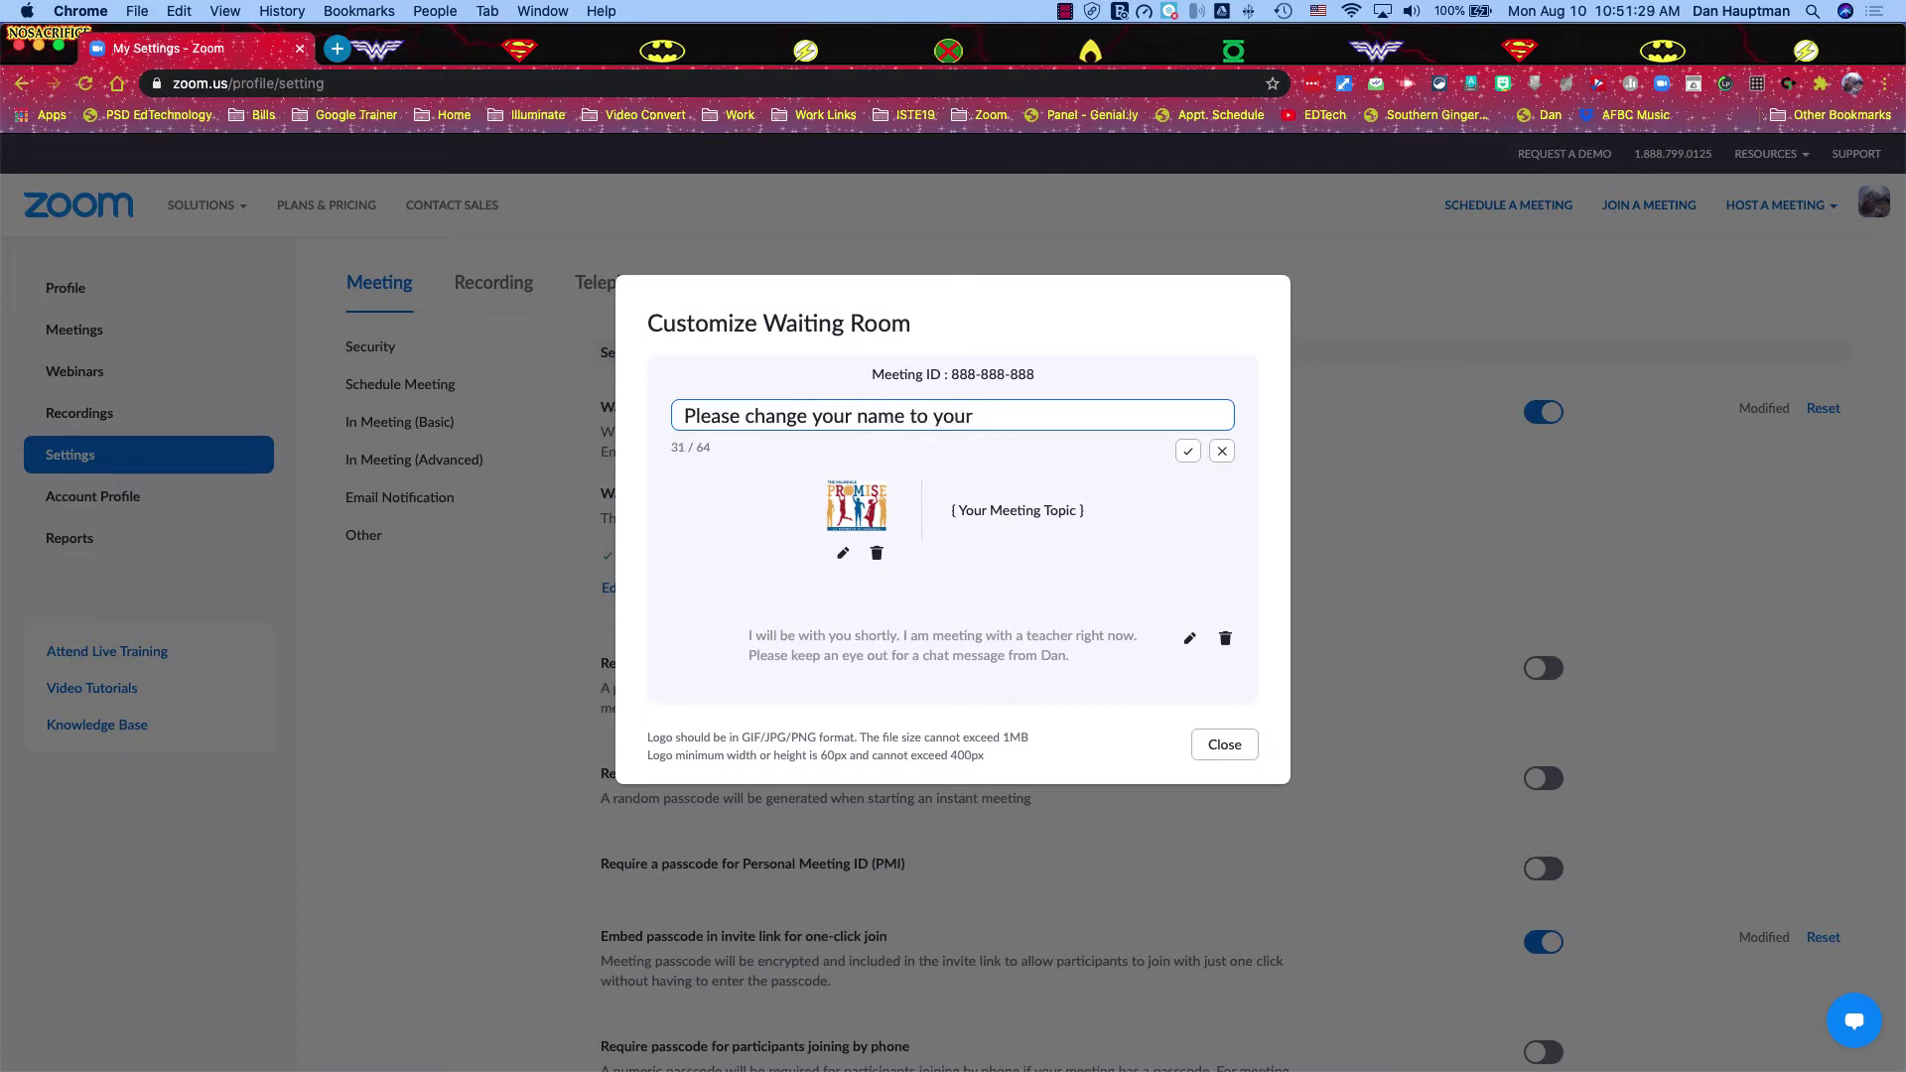
{"action": "key", "text": "BackSpace"}
{"action": "key", "text": "BackSpace"}
{"action": "key", "text": "BackSpace"}
{"action": "key", "text": "BackSpace"}
{"action": "key", "text": "BackSpace"}
{"action": "key", "text": "BackSpace"}
{"action": "type", "text": "to discl"}
{"action": "key", "text": "BackSpace"}
{"action": "key", "text": "BackSpace"}
{"action": "type", "text": "play before entering."}
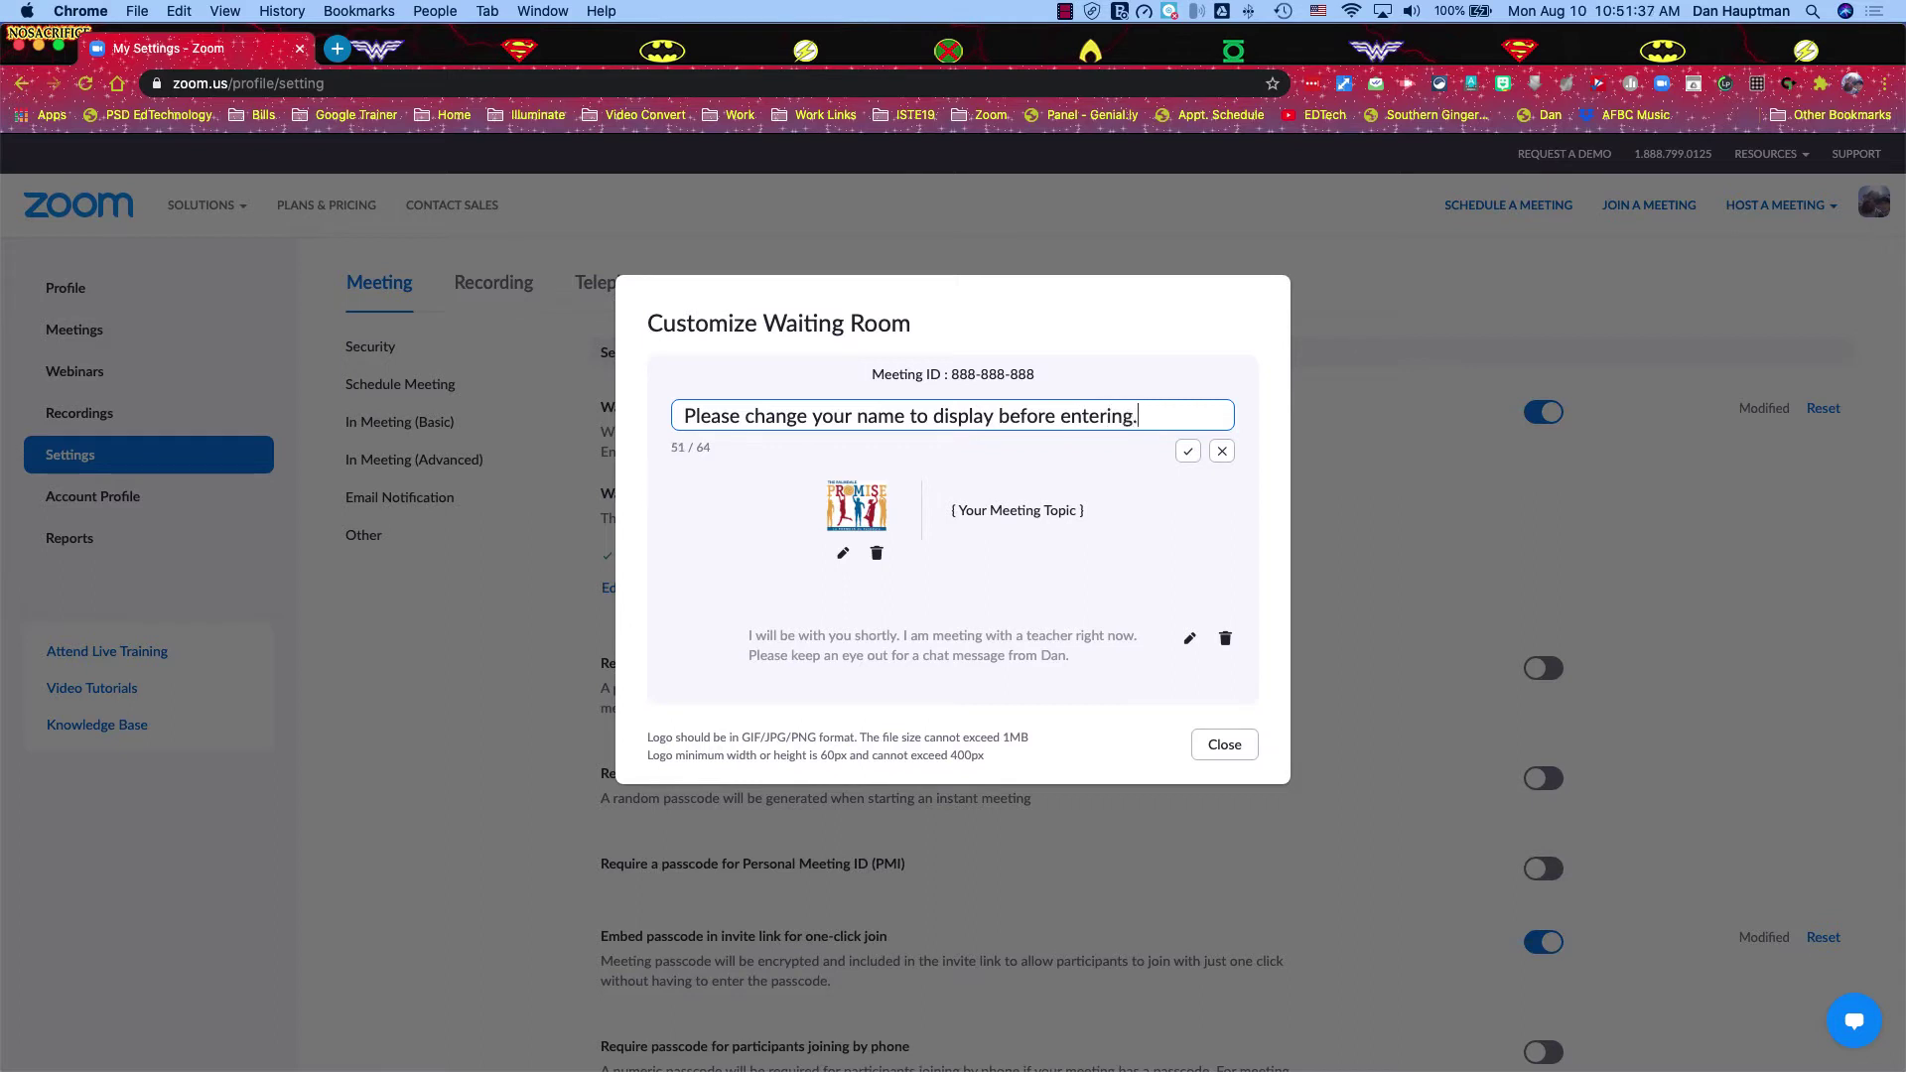
{"action": "left_click", "coordinate": [1188, 451]}
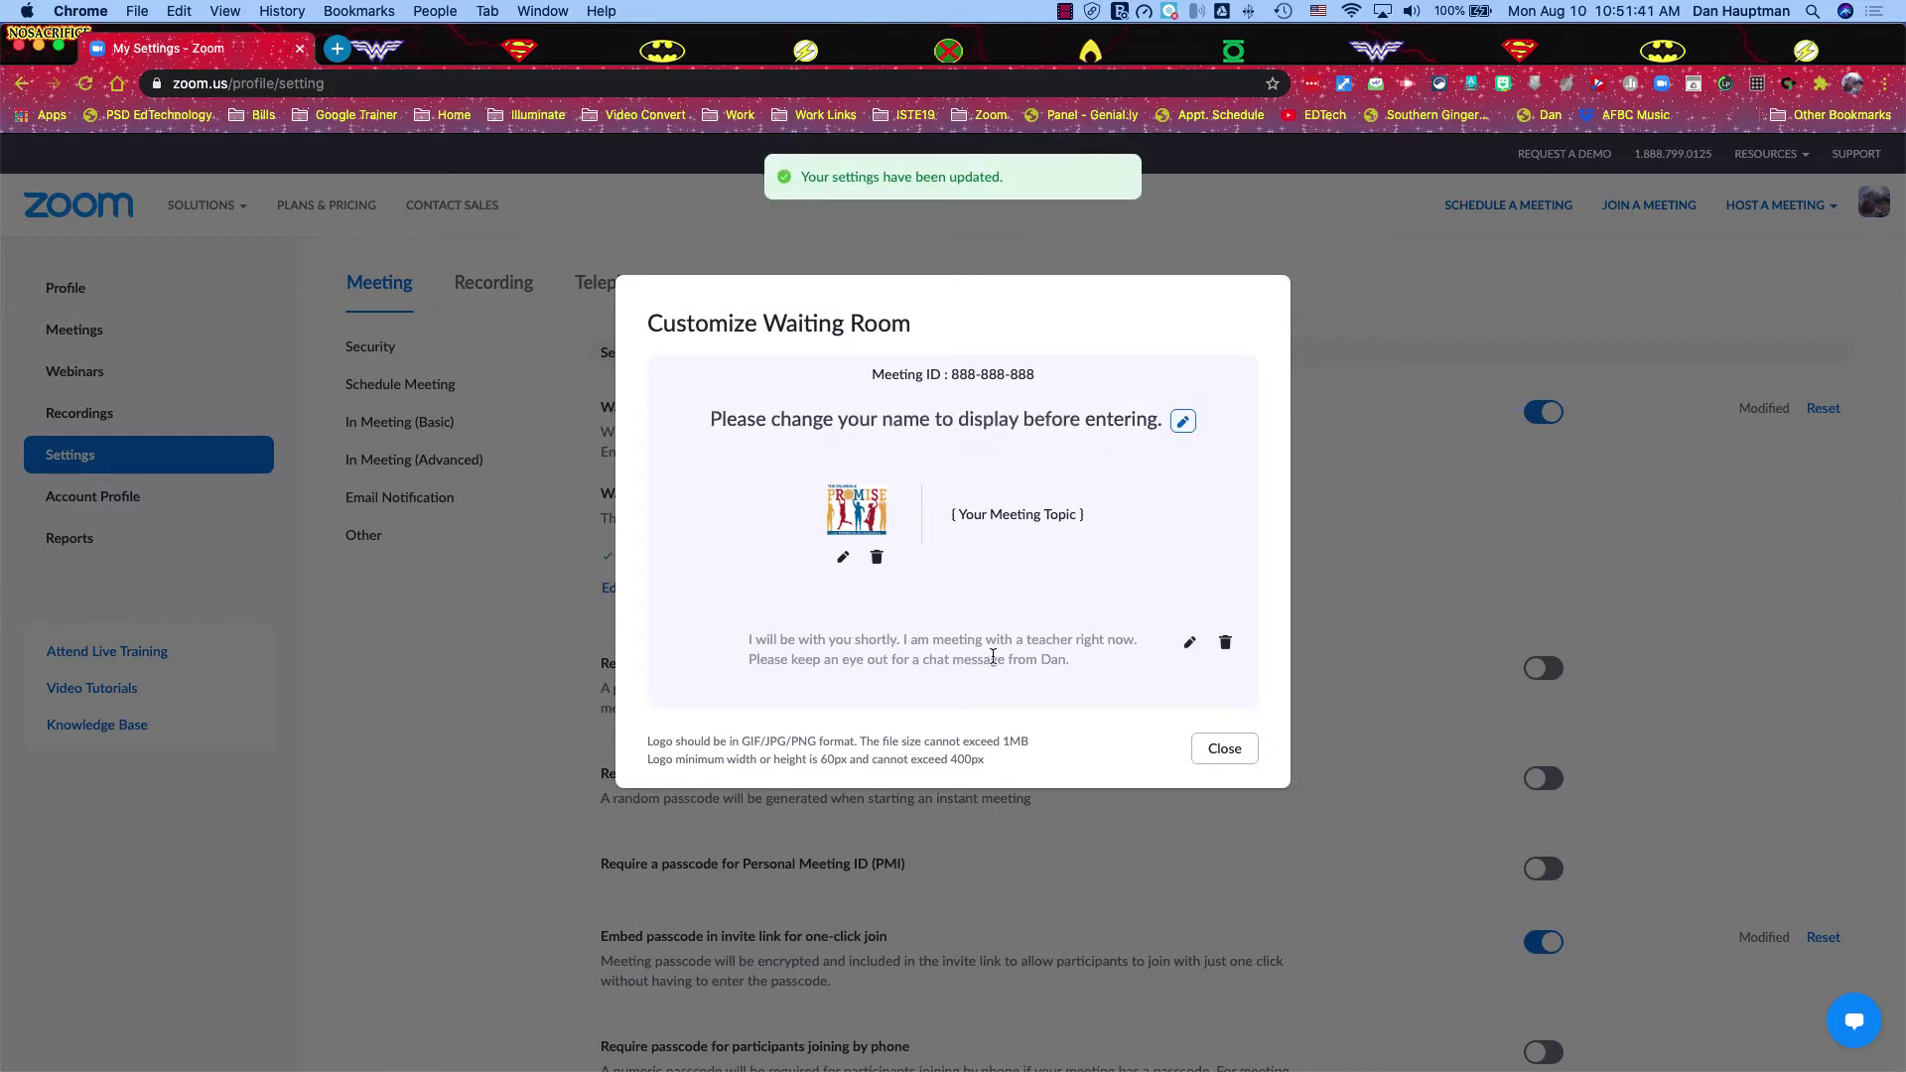
- Rewrite the waiting room description as "You won't be let into our session until you have your name changed." and close the customization dialog
{"action": "left_click", "coordinate": [1195, 645]}
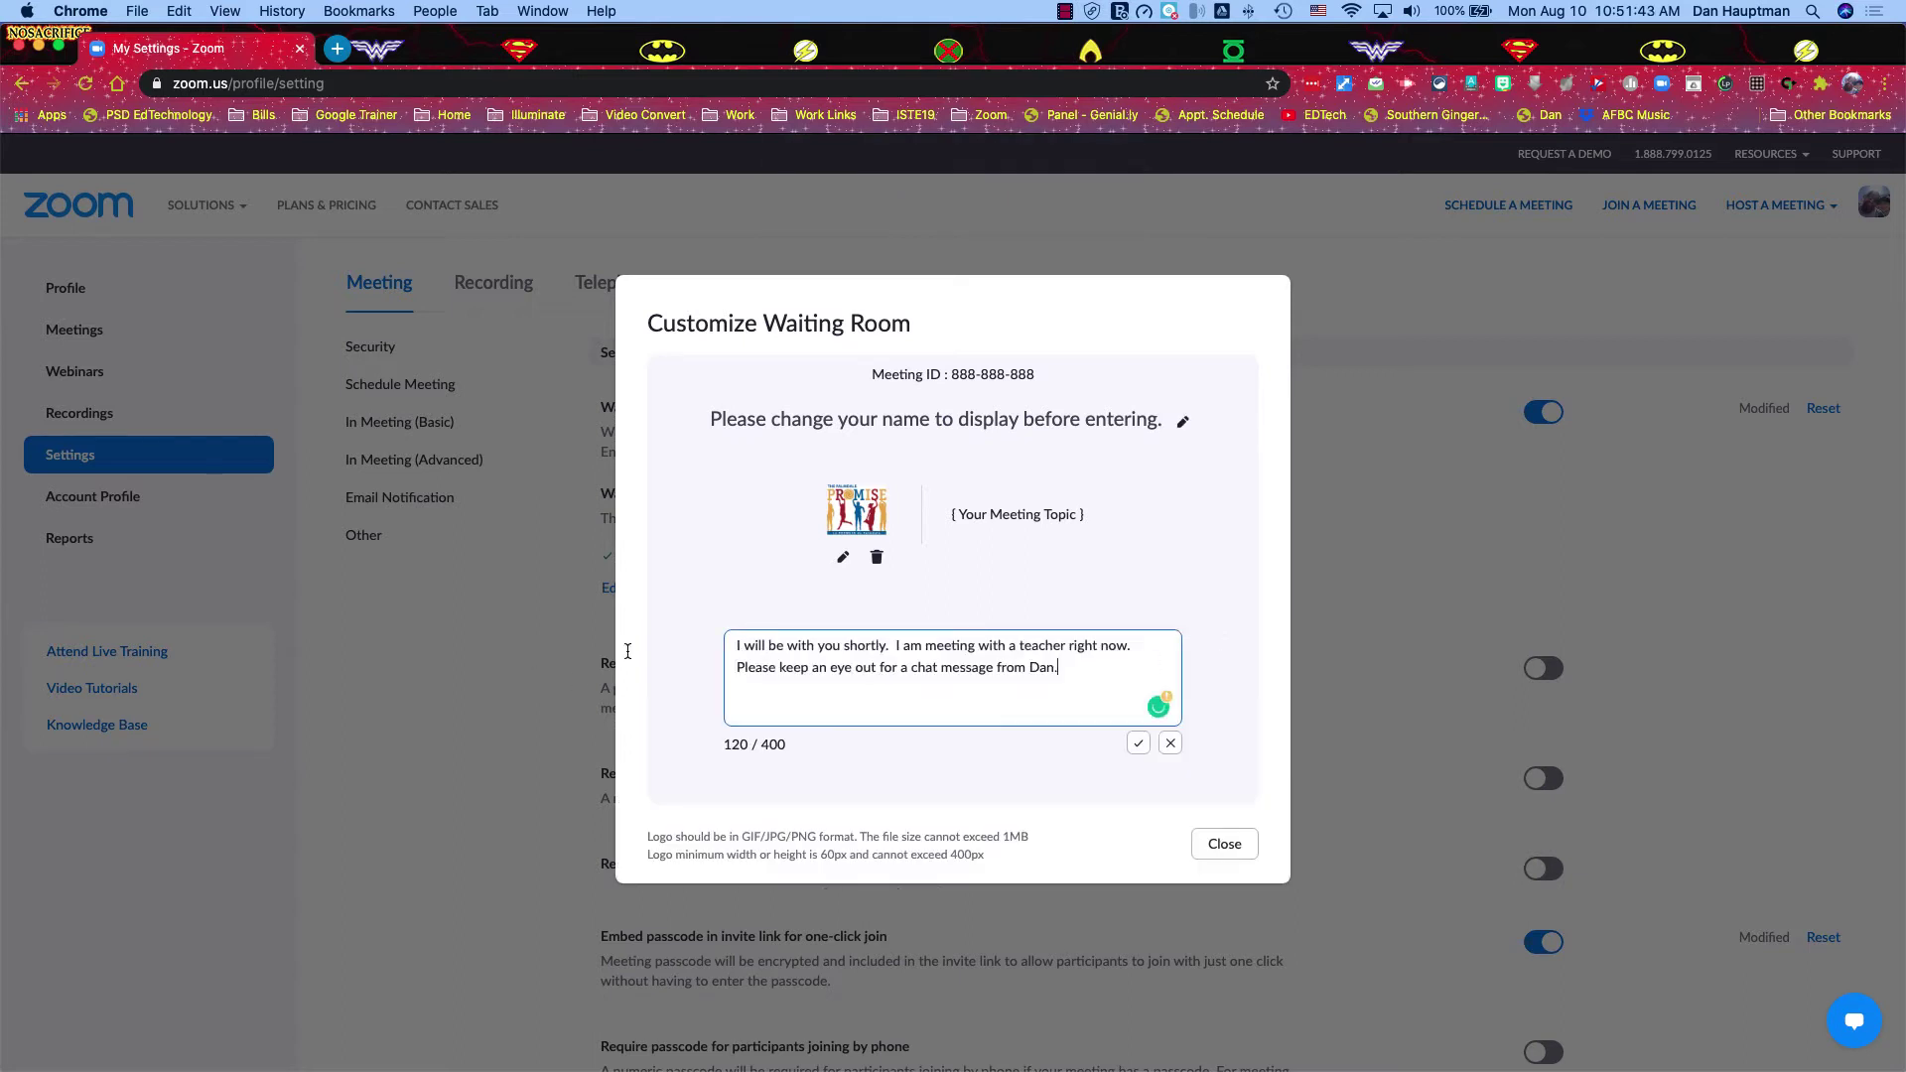
{"action": "left_click_drag", "start_coordinate": [1077, 672], "coordinate": [720, 656]}
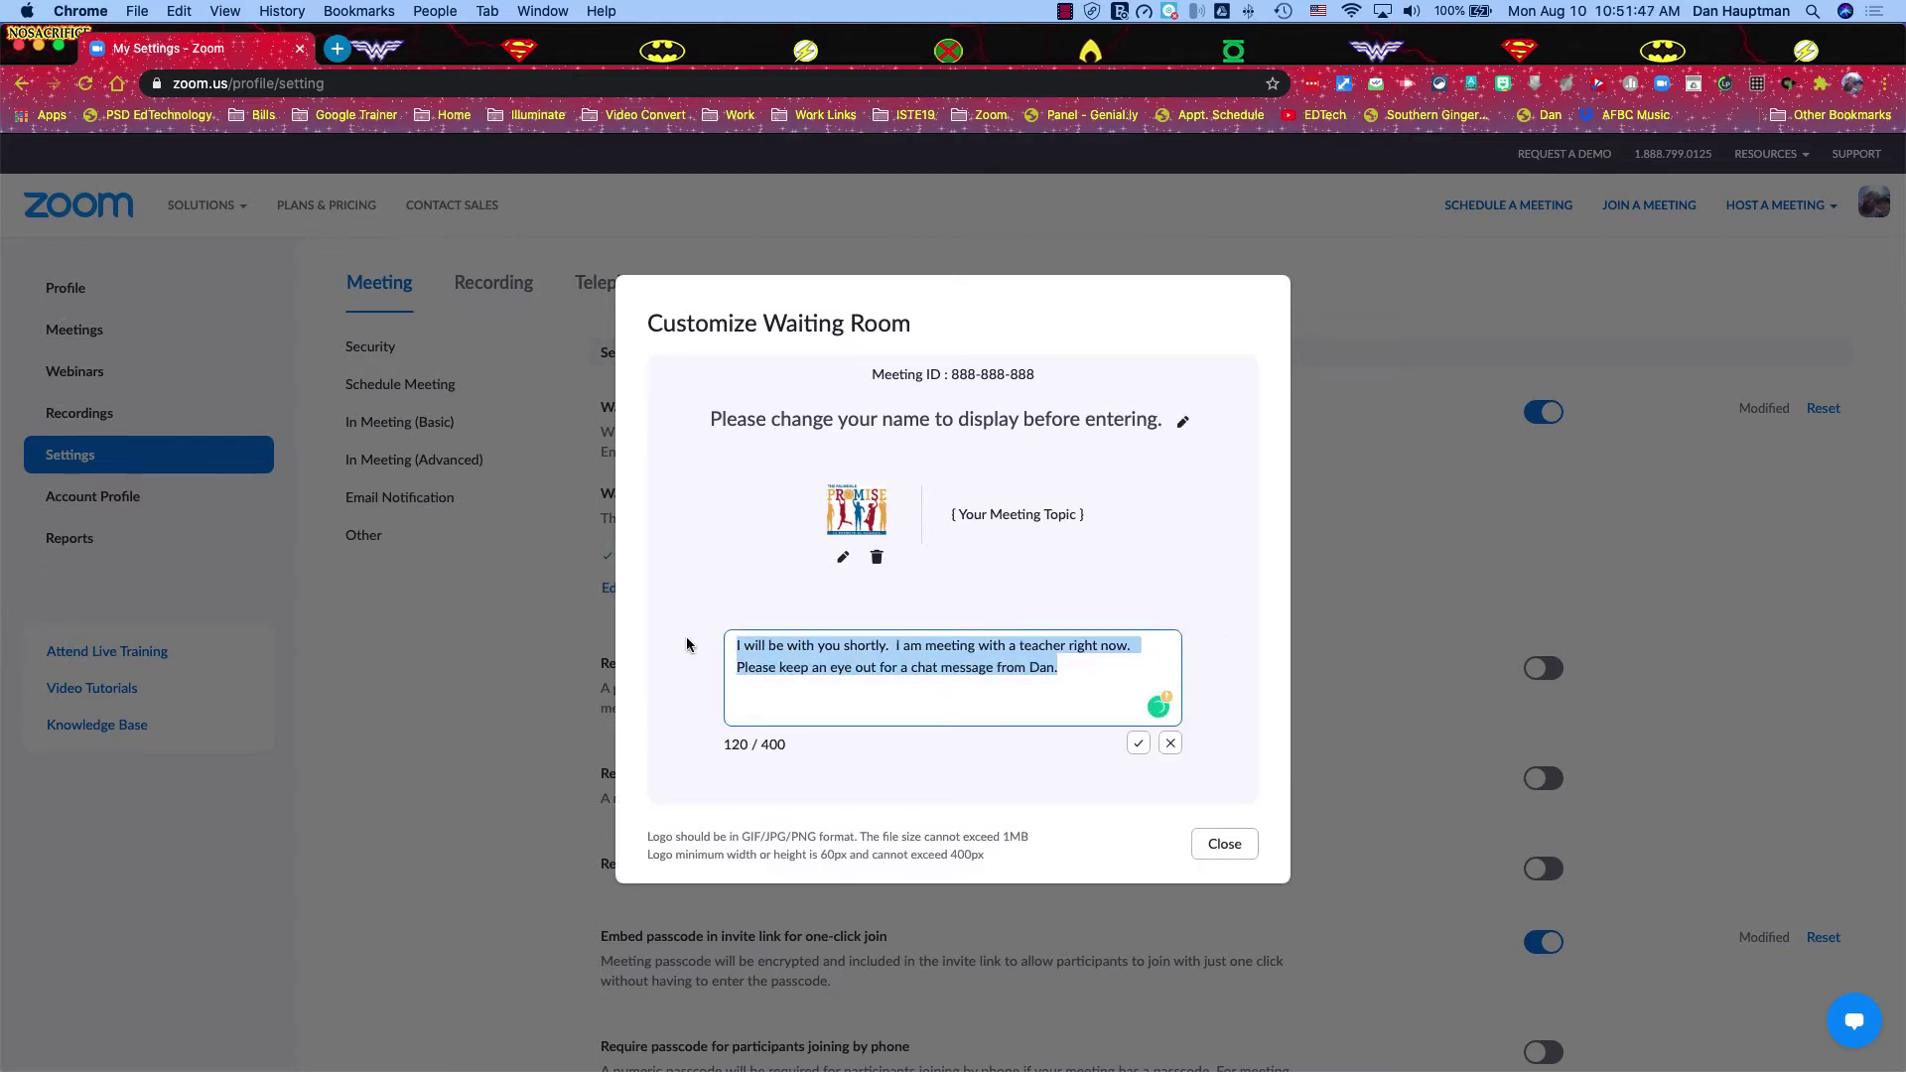
{"action": "type", "text": "You won't be let"}
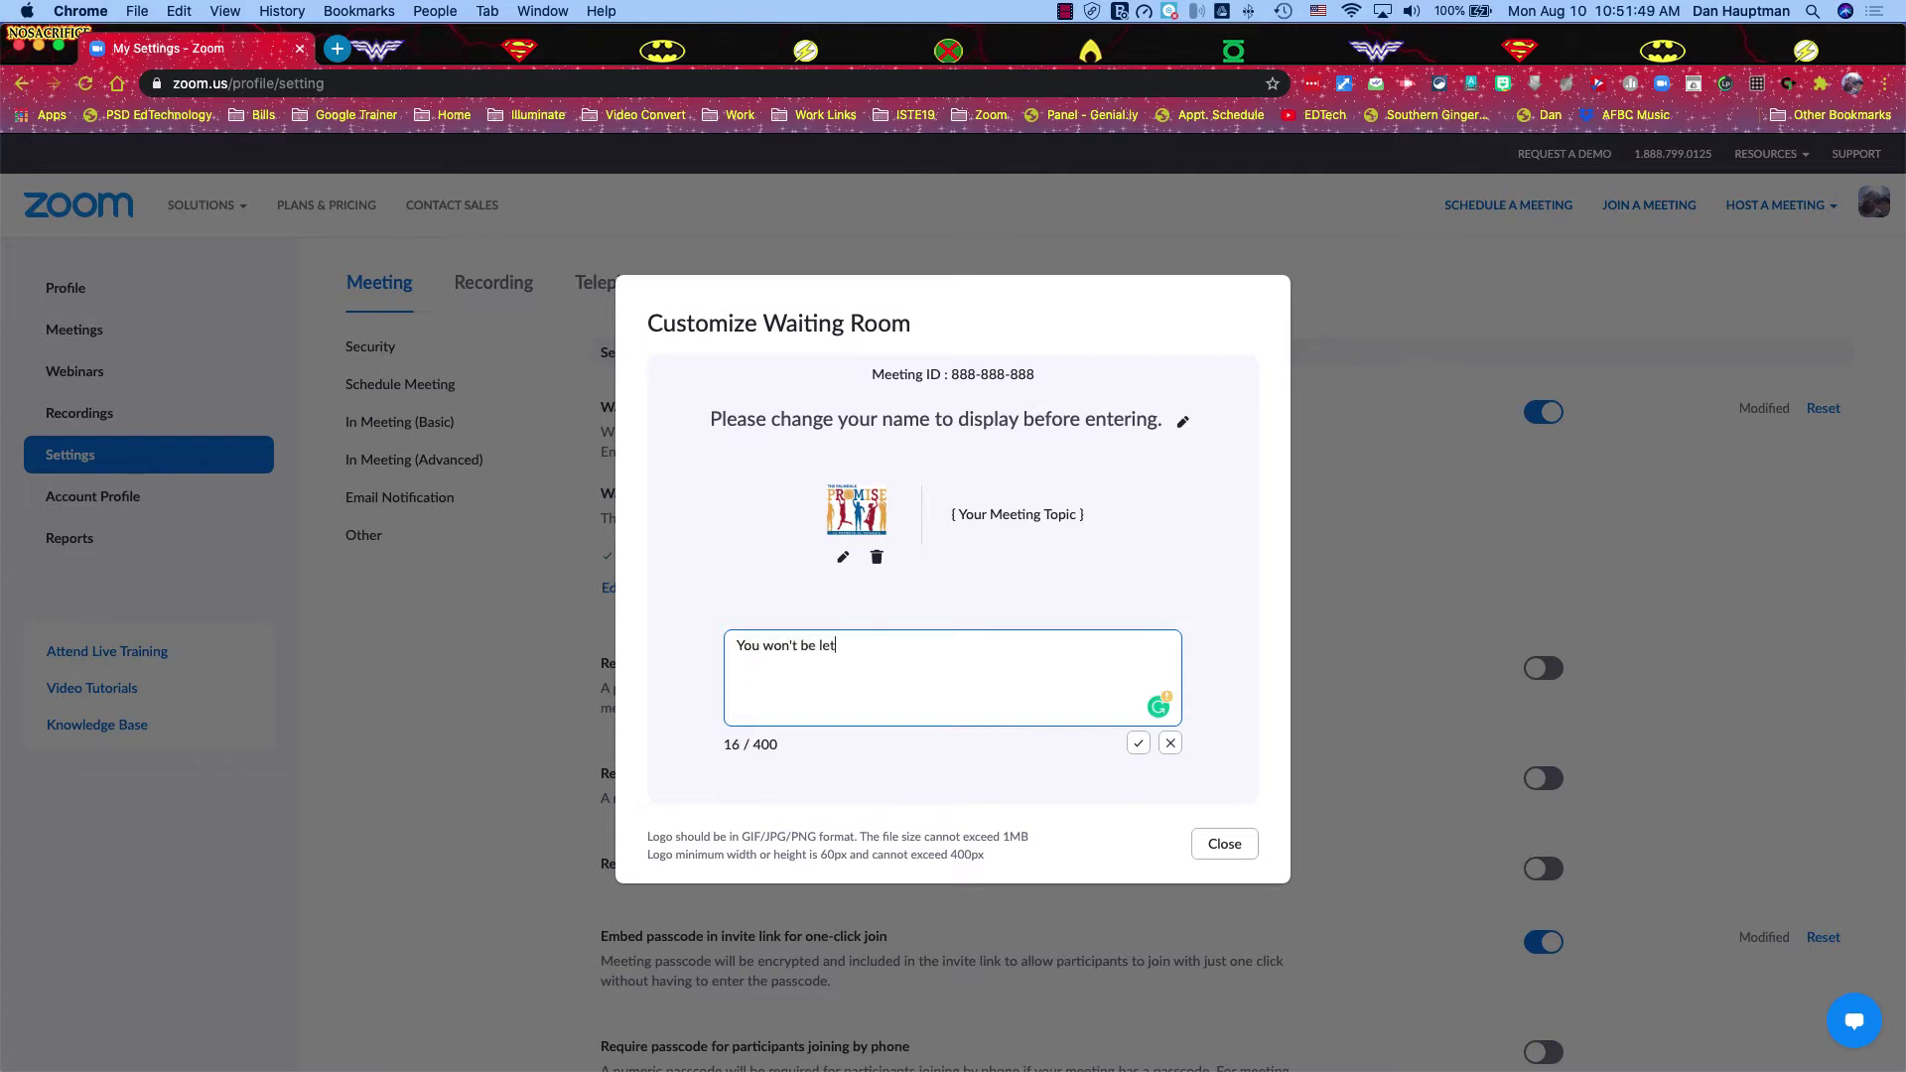
{"action": "type", "text": " into our session until you have your name changed."}
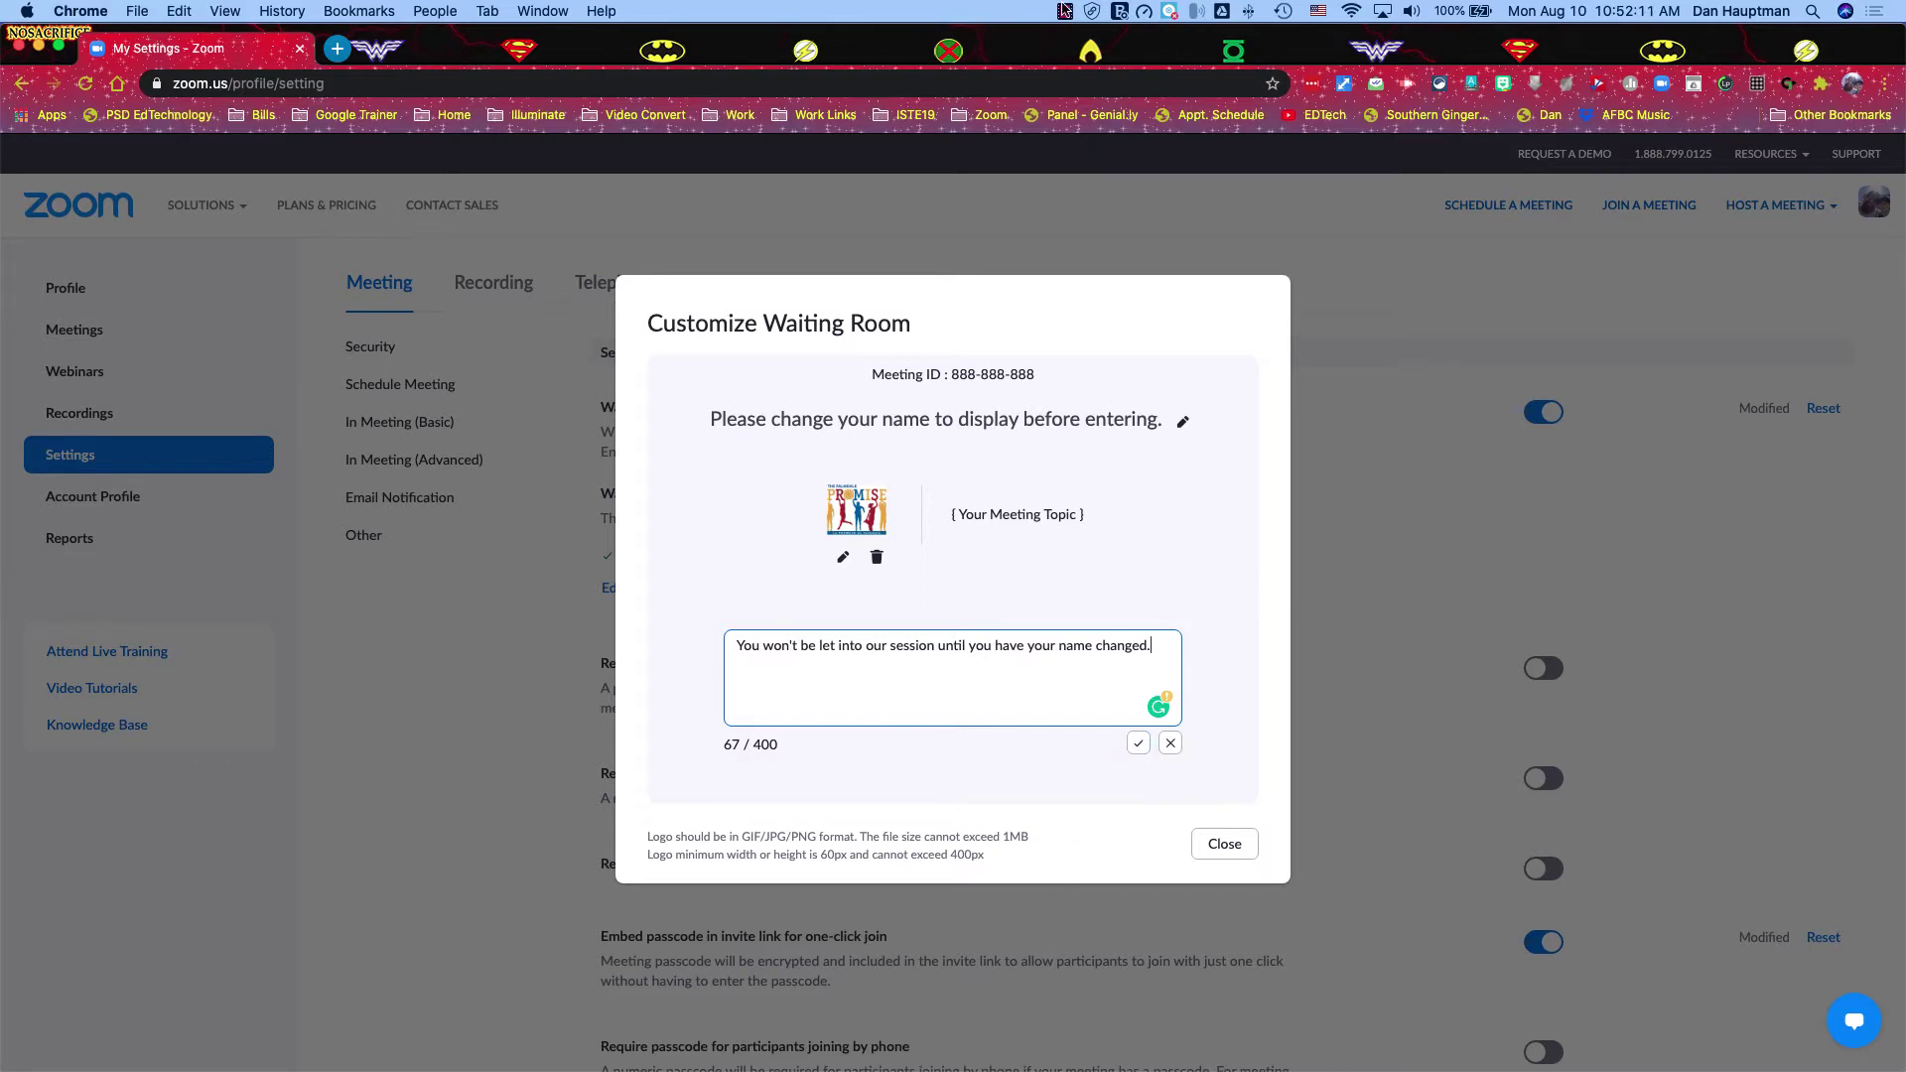
{"action": "left_click", "coordinate": [1063, 11]}
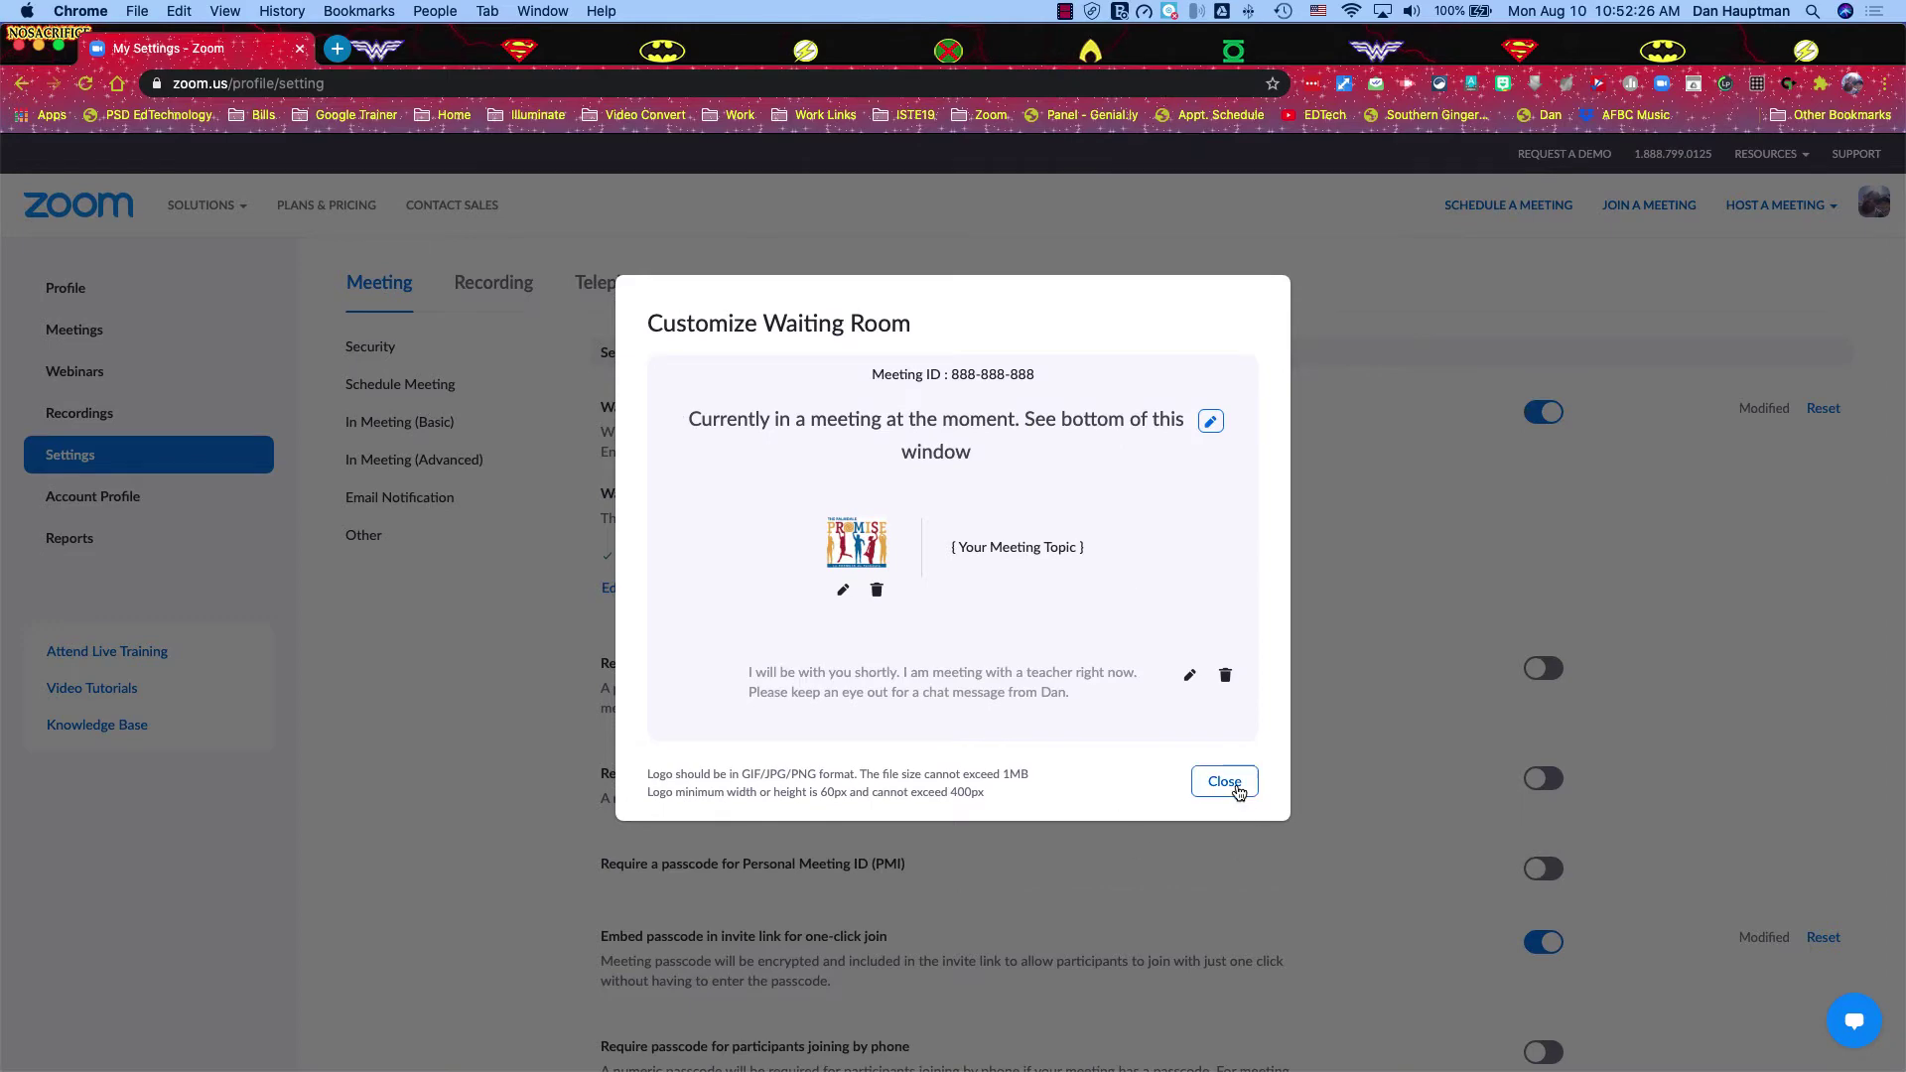
{"action": "left_click", "coordinate": [1224, 783]}
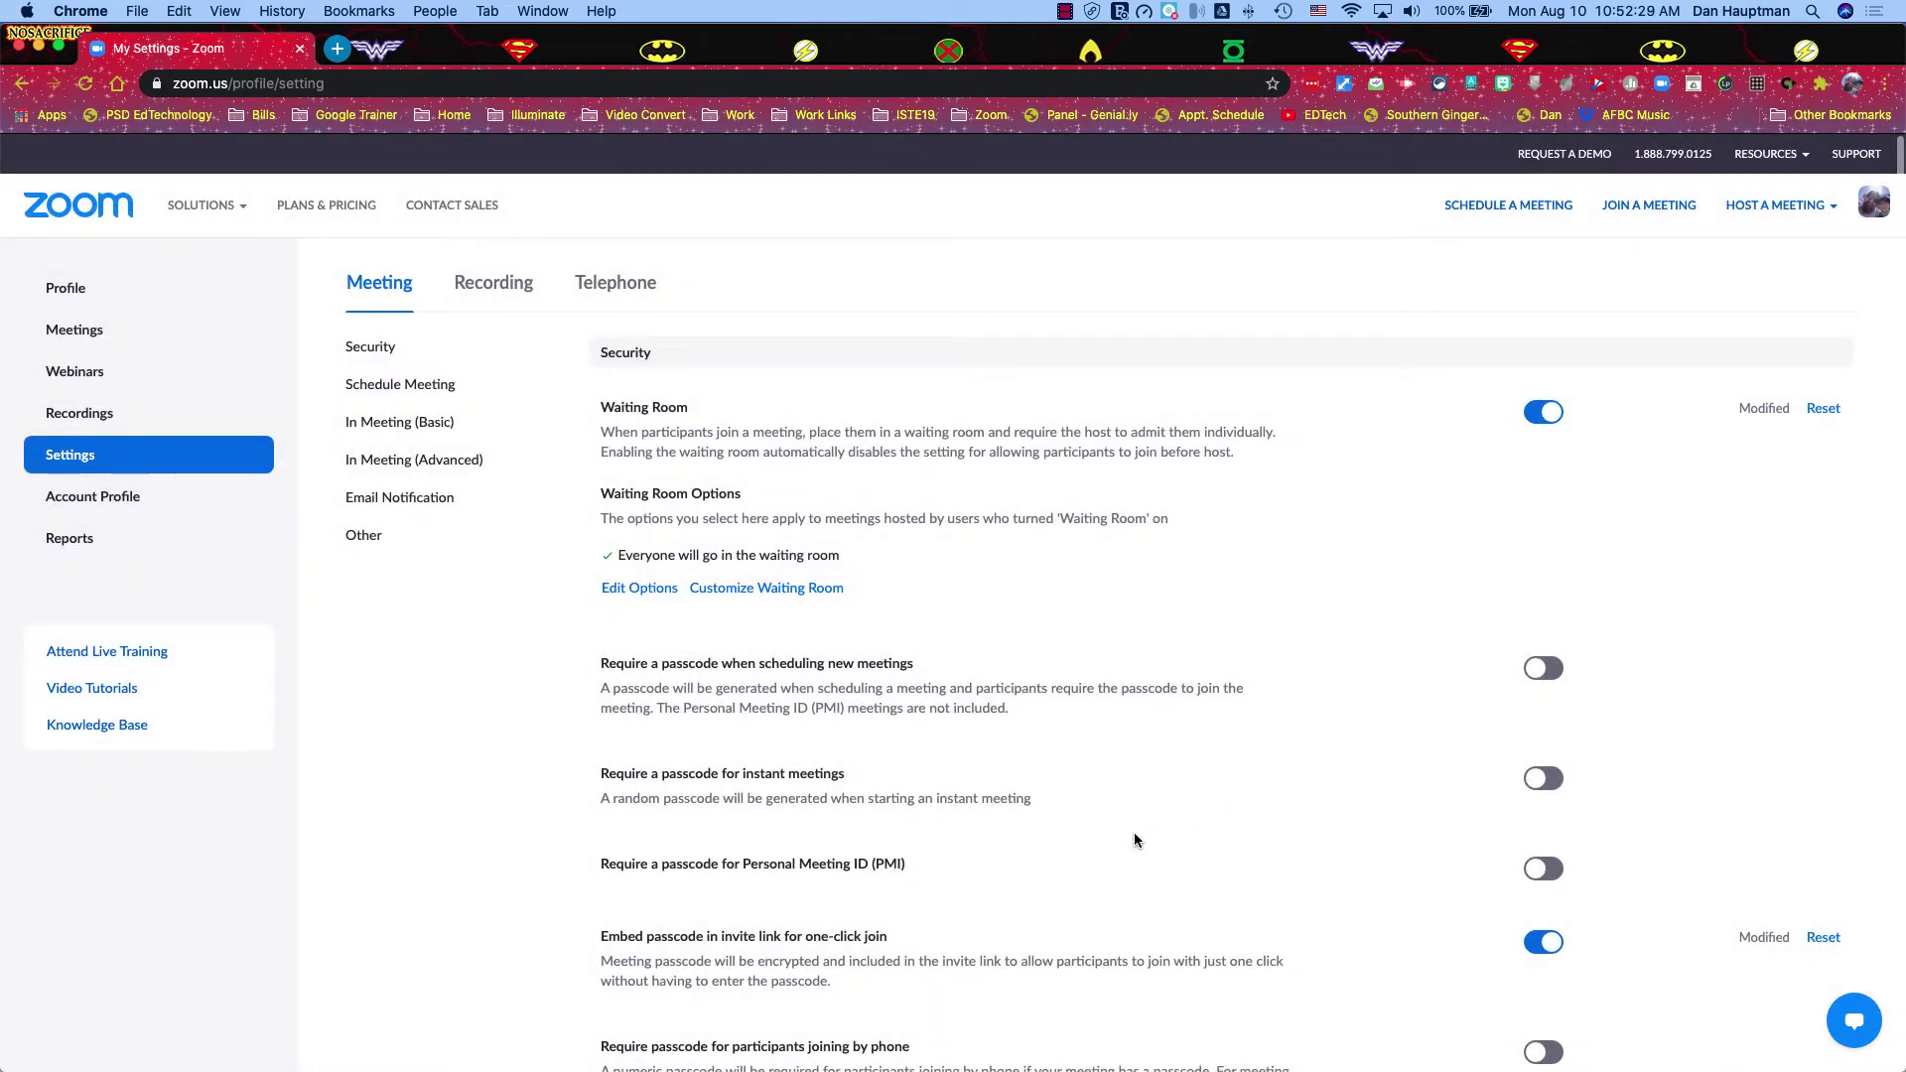
- Review the Security settings for meeting passcodes, one-click join links, phone participants and authenticated users
{"action": "scroll", "coordinate": [511, 705], "scroll_direction": "down", "scroll_amount": 5}
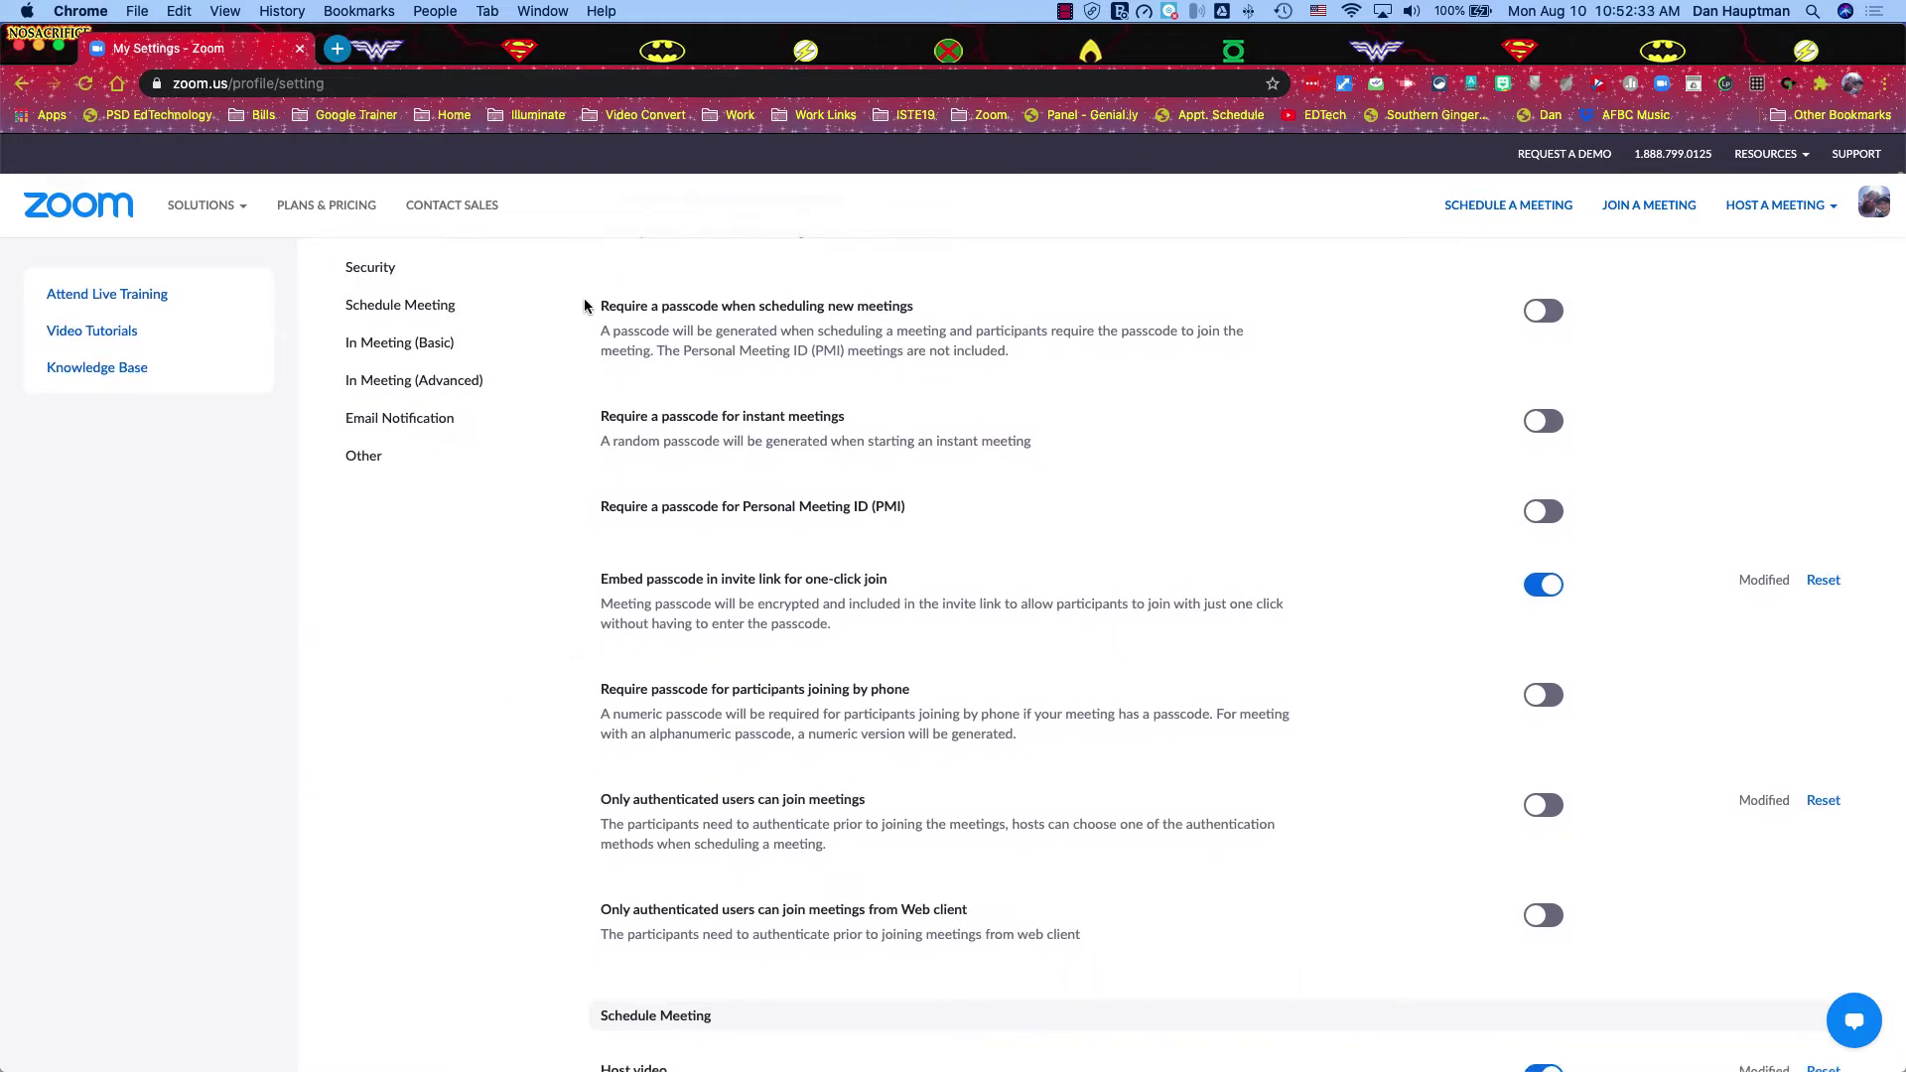
{"action": "left_click_drag", "start_coordinate": [598, 307], "coordinate": [932, 316]}
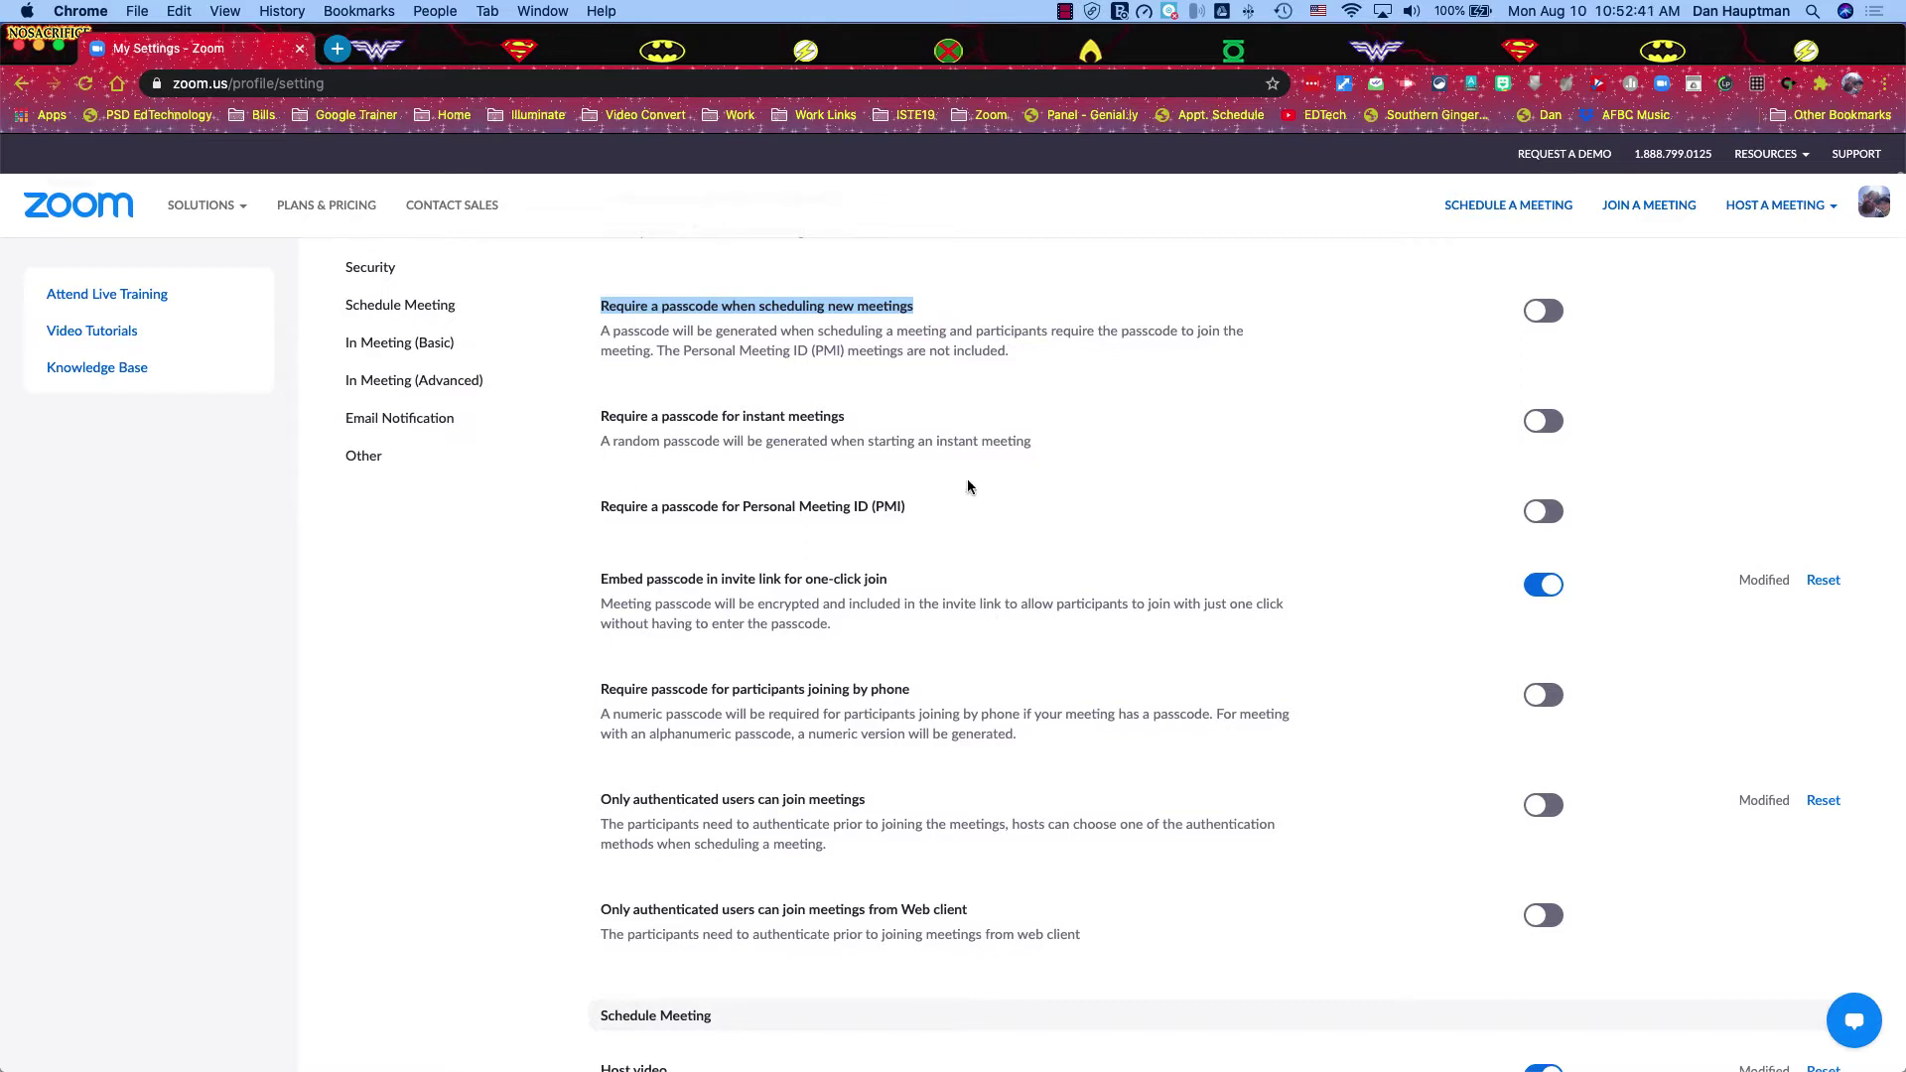
{"action": "left_click", "coordinate": [1158, 387]}
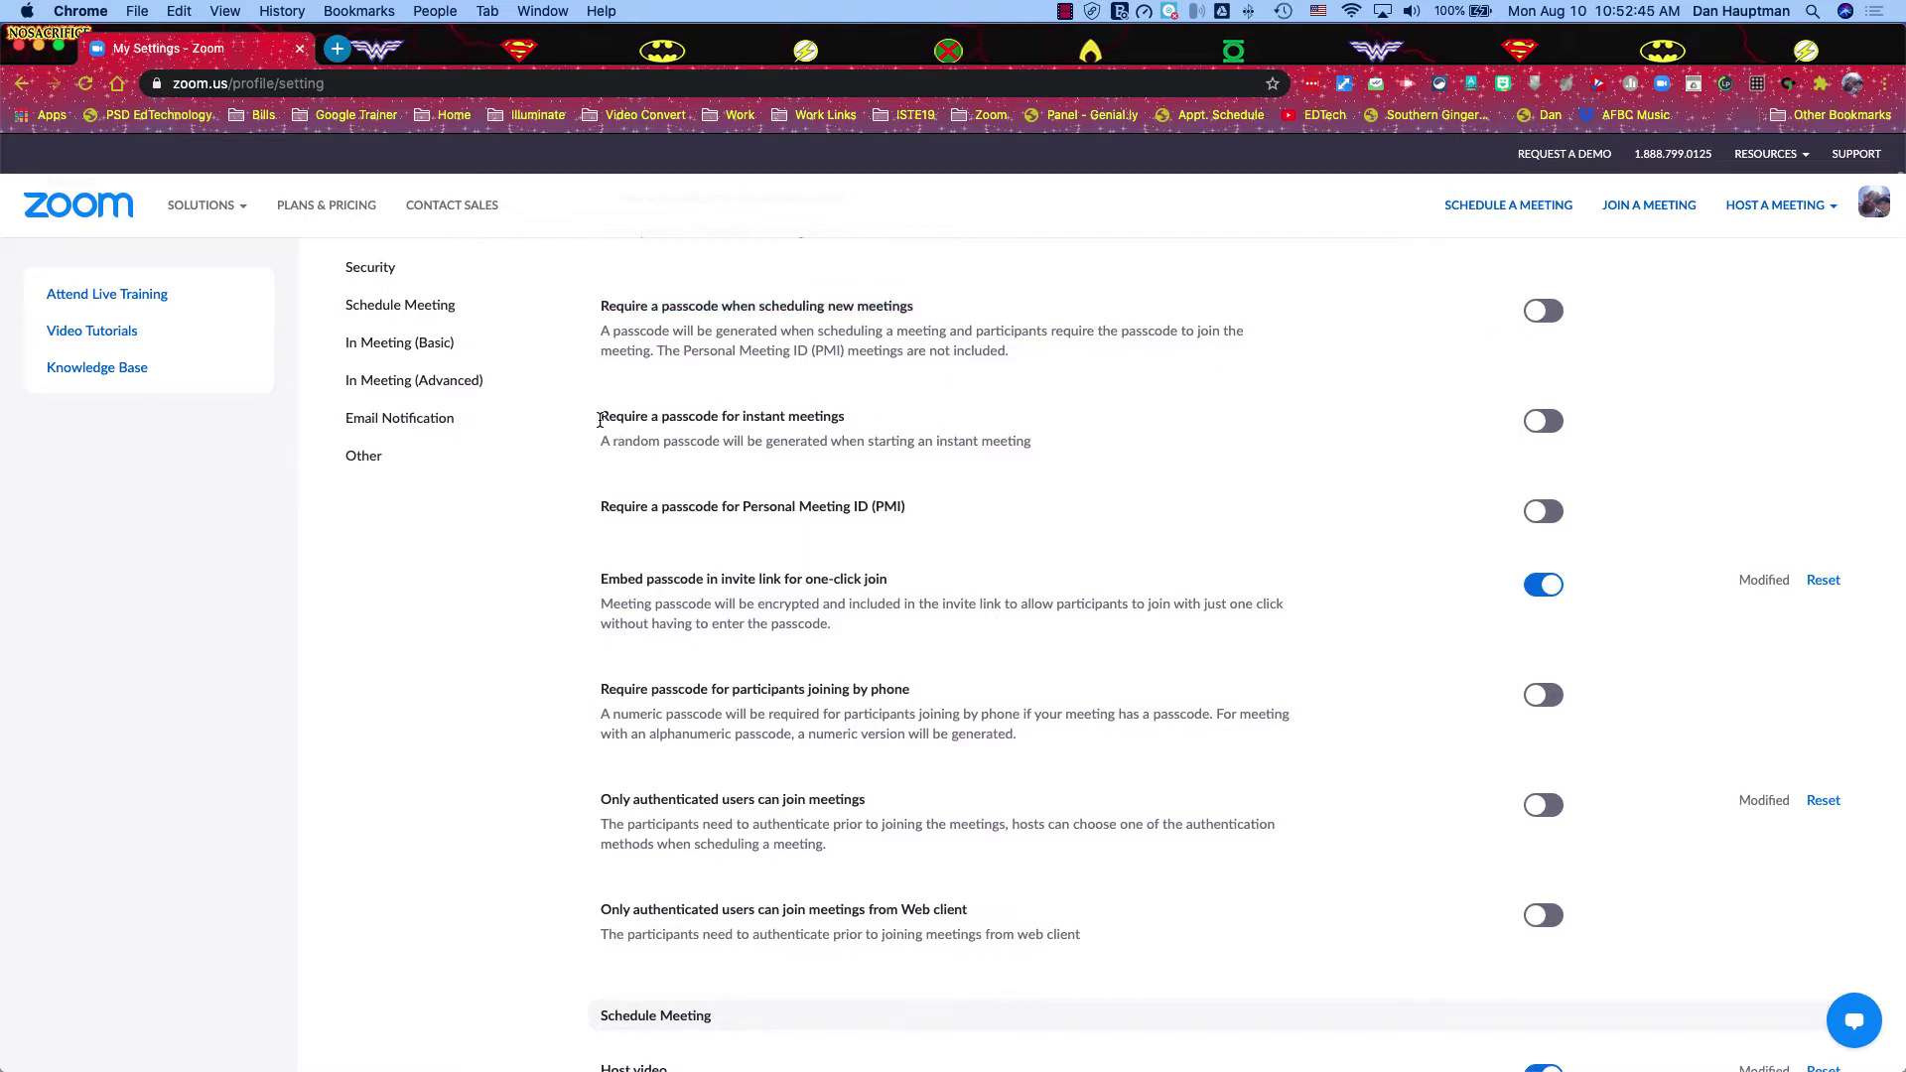
{"action": "left_click_drag", "start_coordinate": [599, 417], "coordinate": [846, 425]}
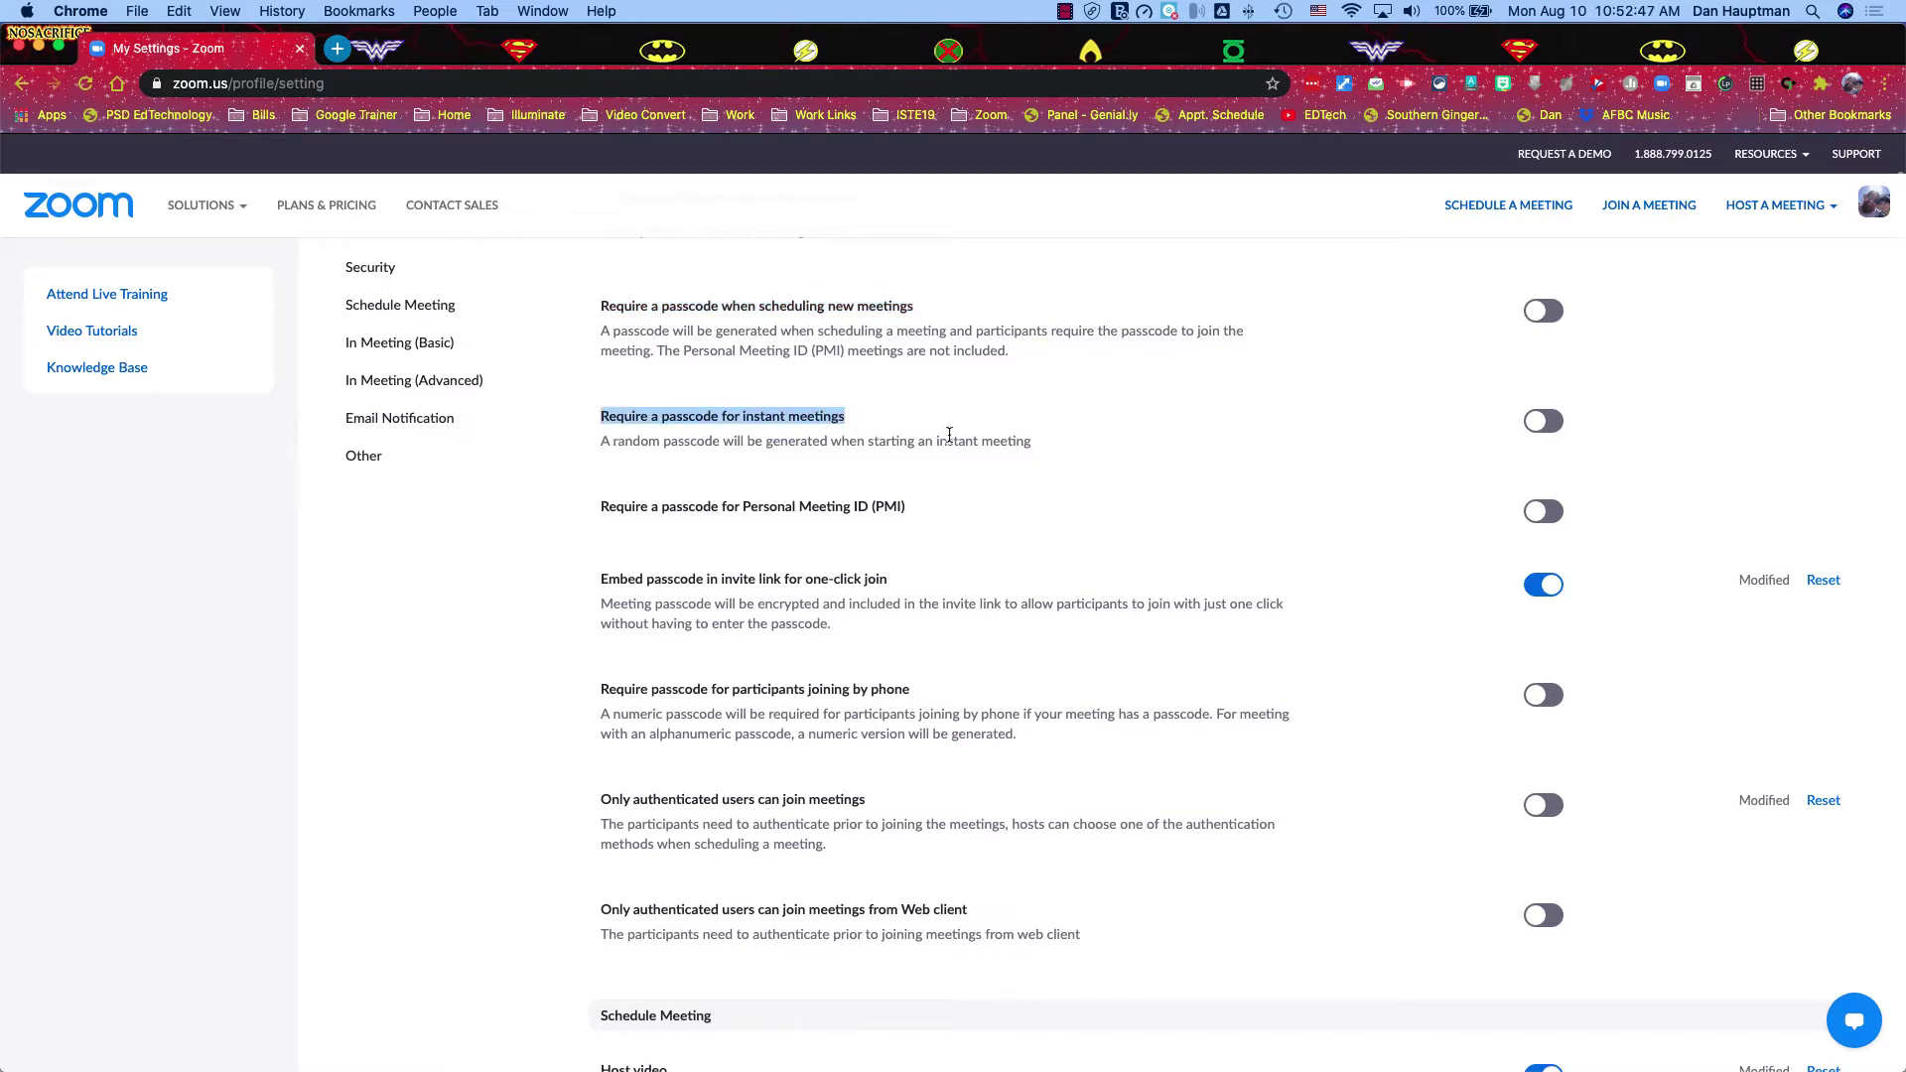
{"action": "scroll", "coordinate": [1054, 526], "scroll_direction": "down", "scroll_amount": 1}
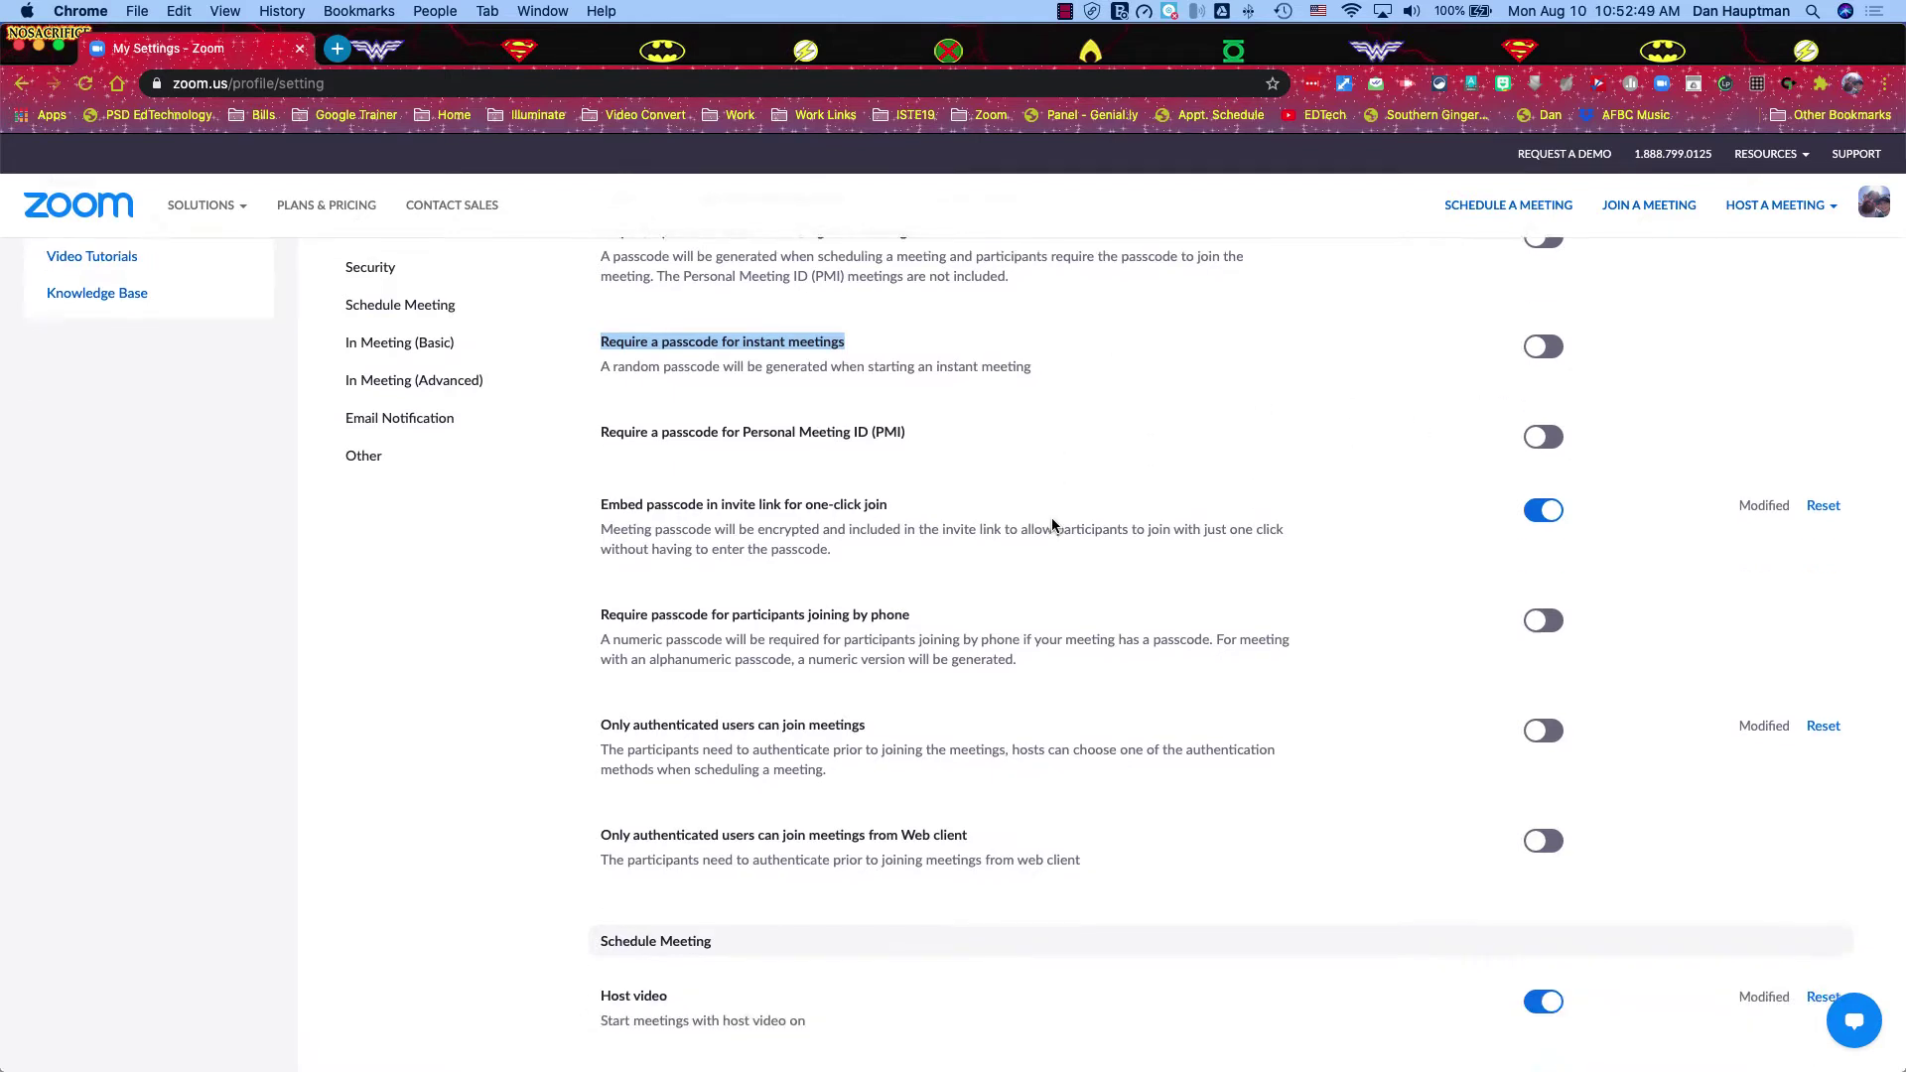
{"action": "left_click", "coordinate": [592, 397]}
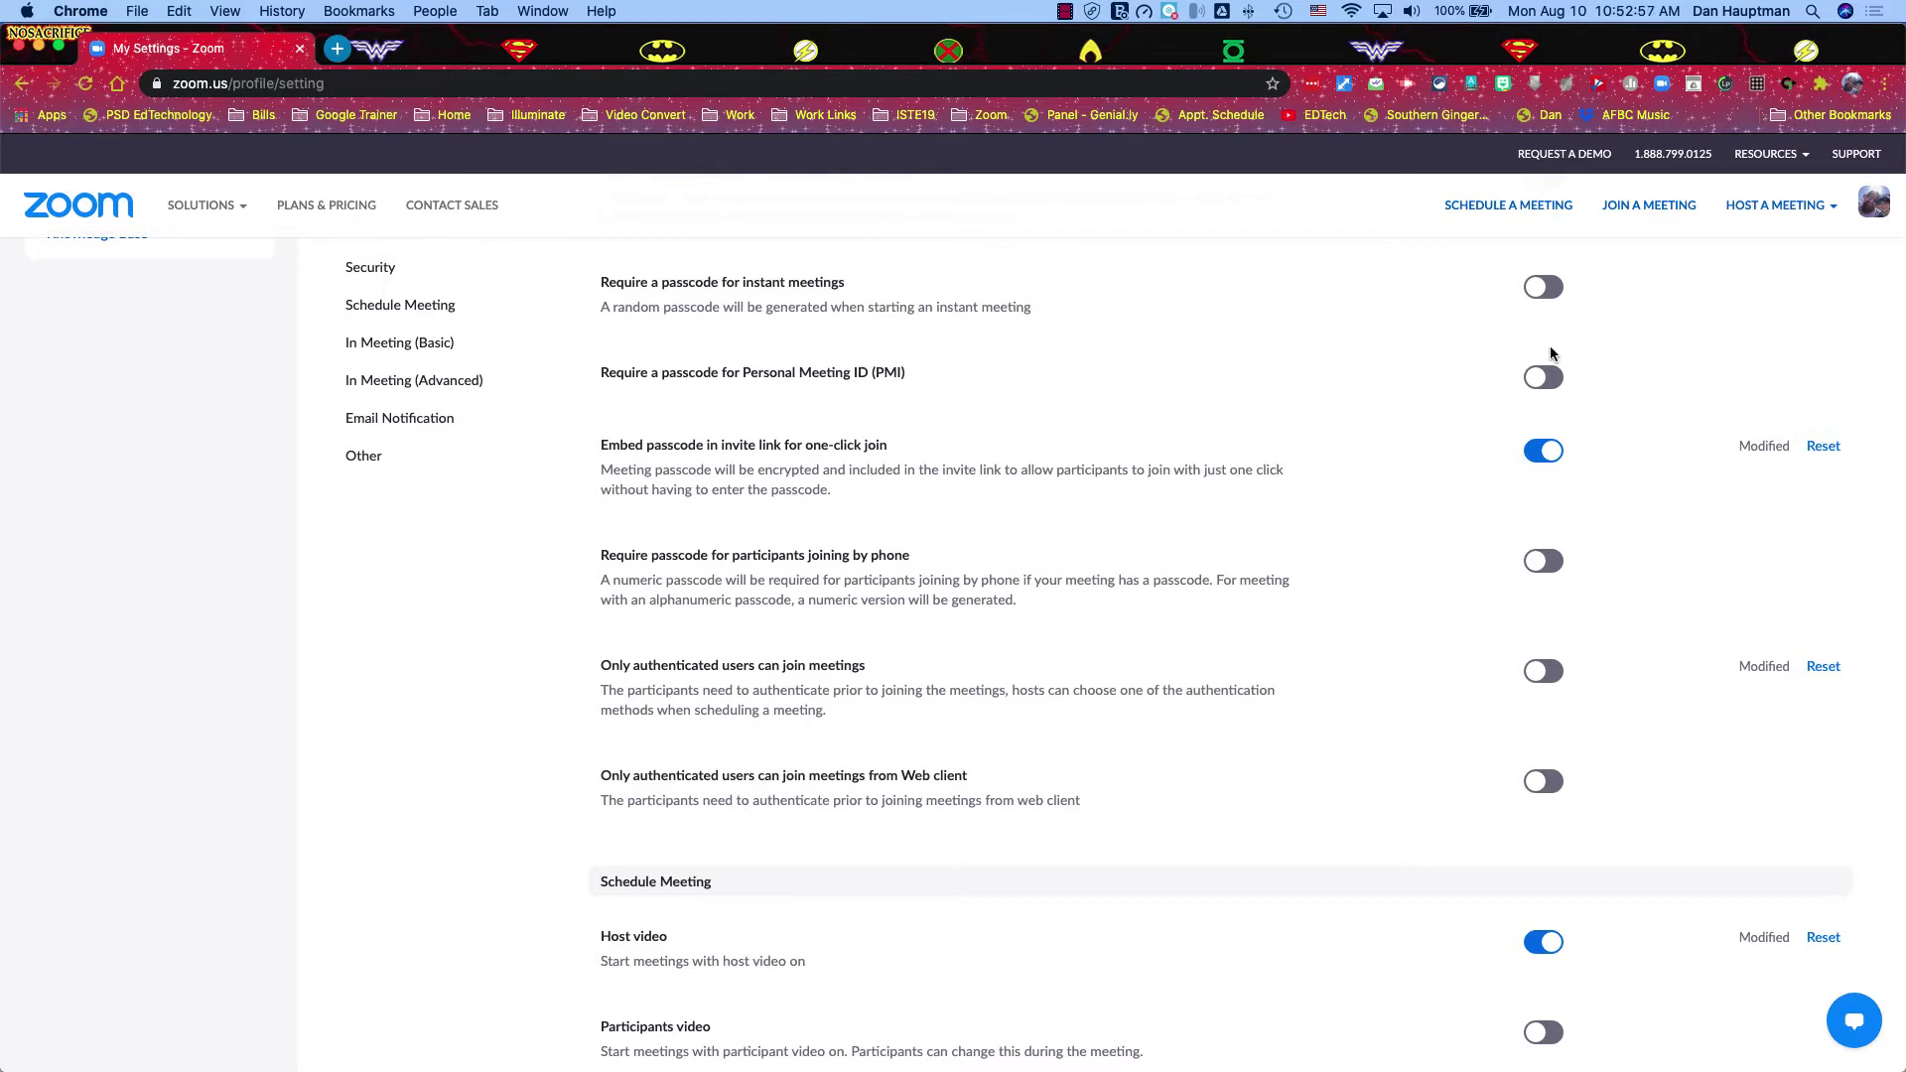
{"action": "scroll", "coordinate": [1048, 511], "scroll_direction": "down", "scroll_amount": 3}
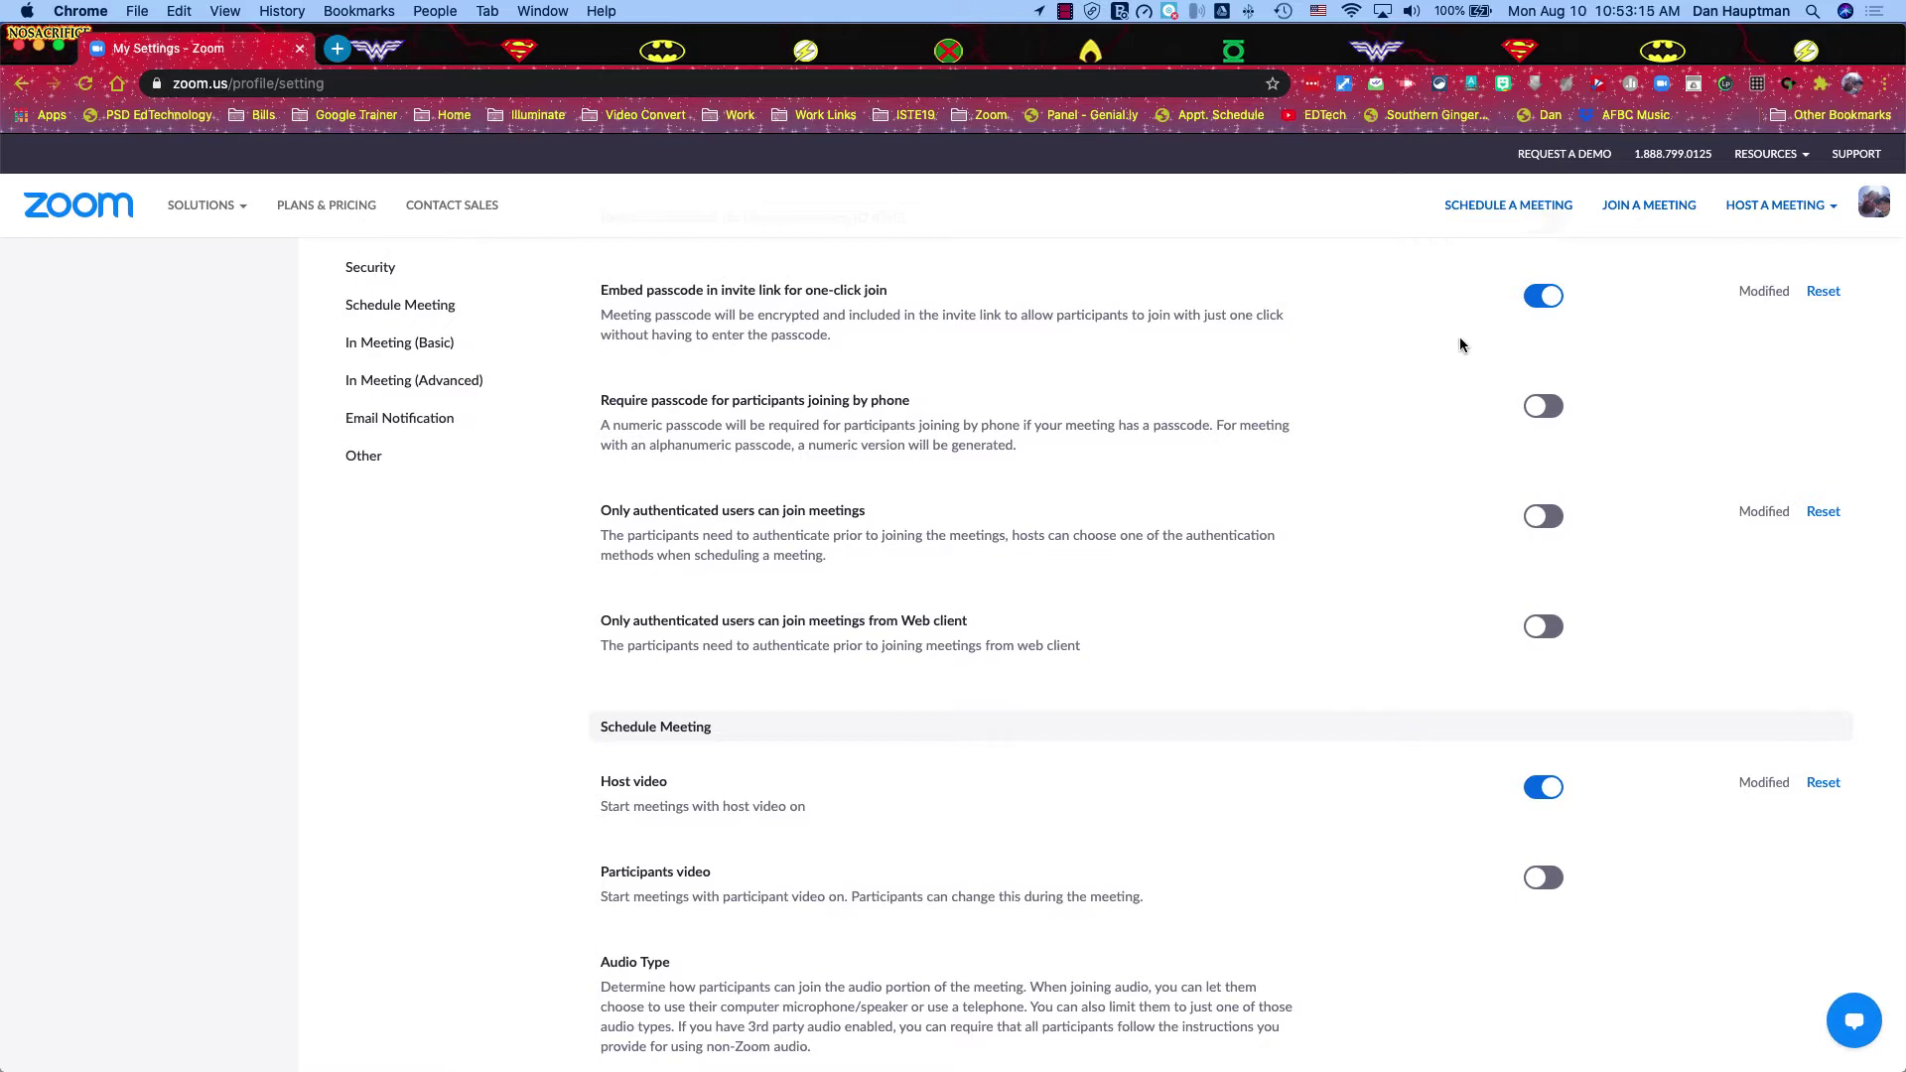
{"action": "scroll", "coordinate": [1423, 392], "scroll_direction": "down", "scroll_amount": 3}
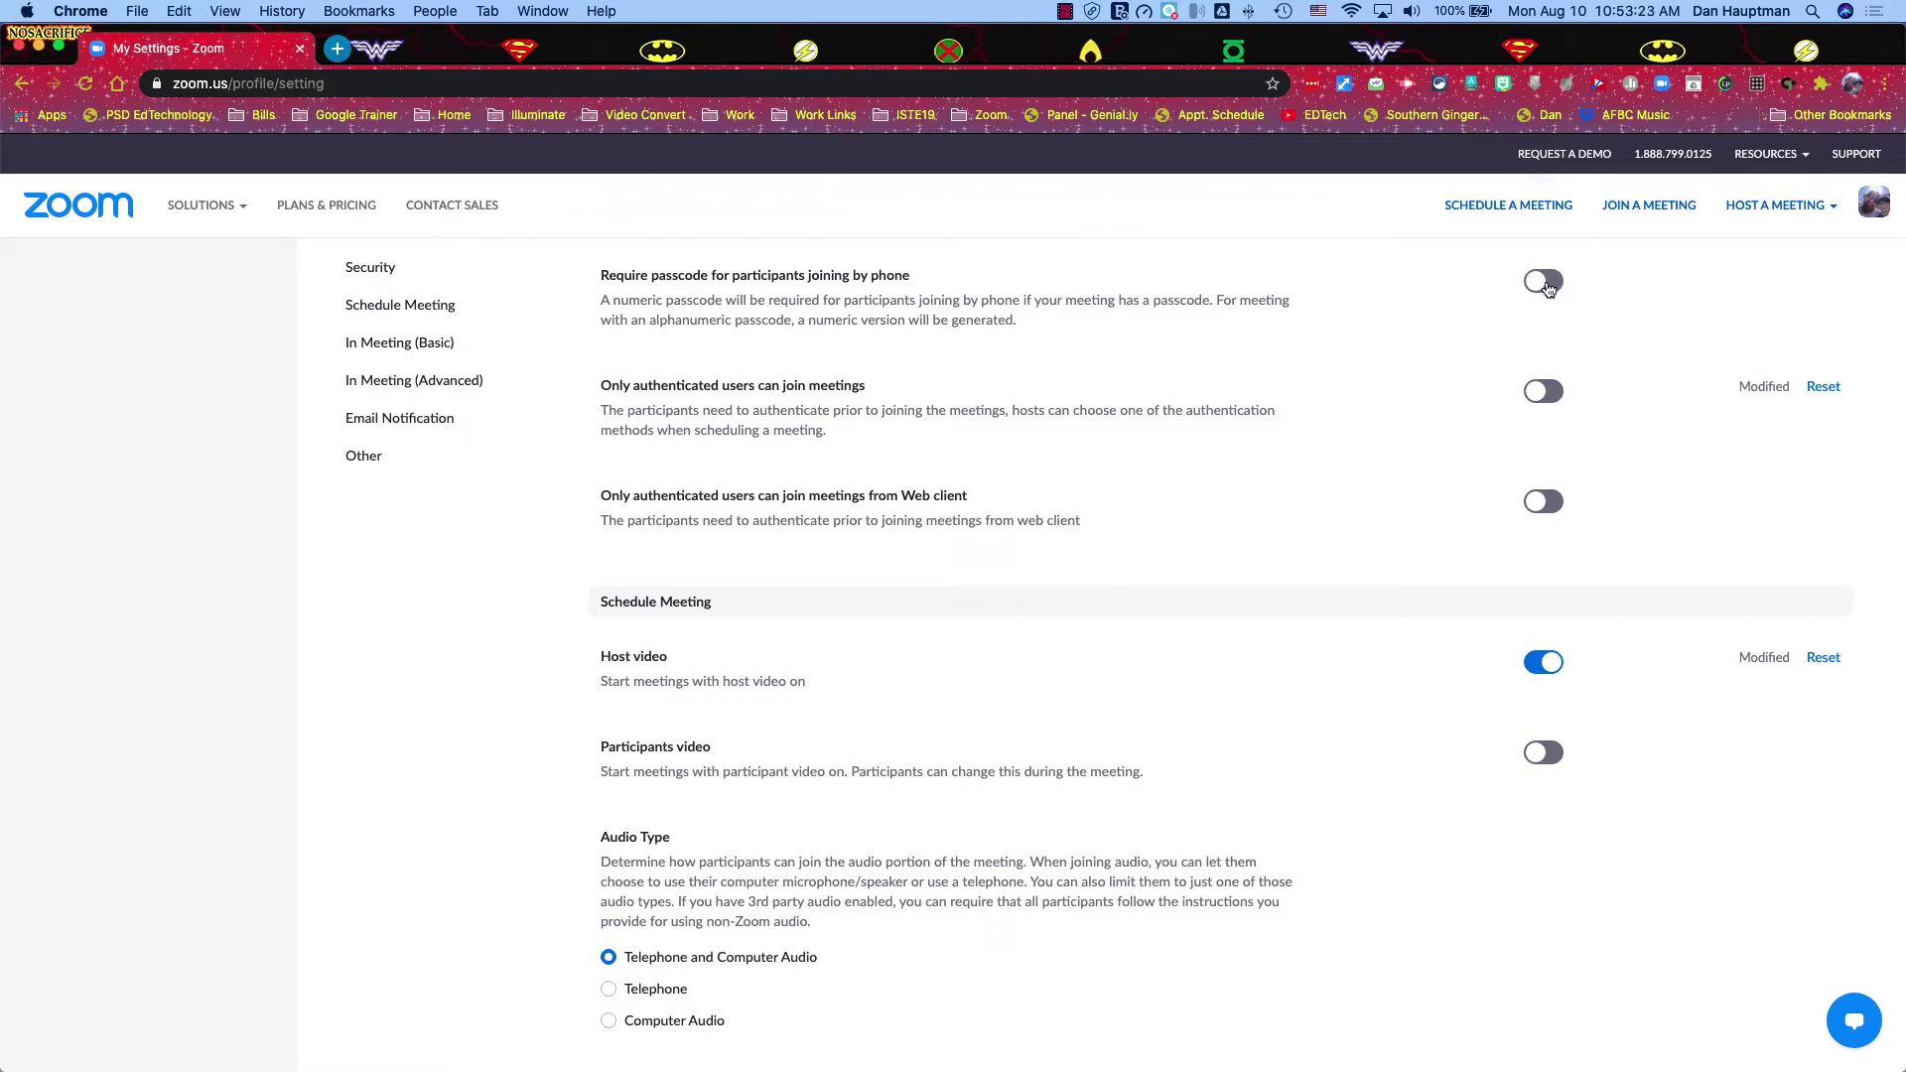
{"action": "scroll", "coordinate": [1422, 416], "scroll_direction": "down", "scroll_amount": 2}
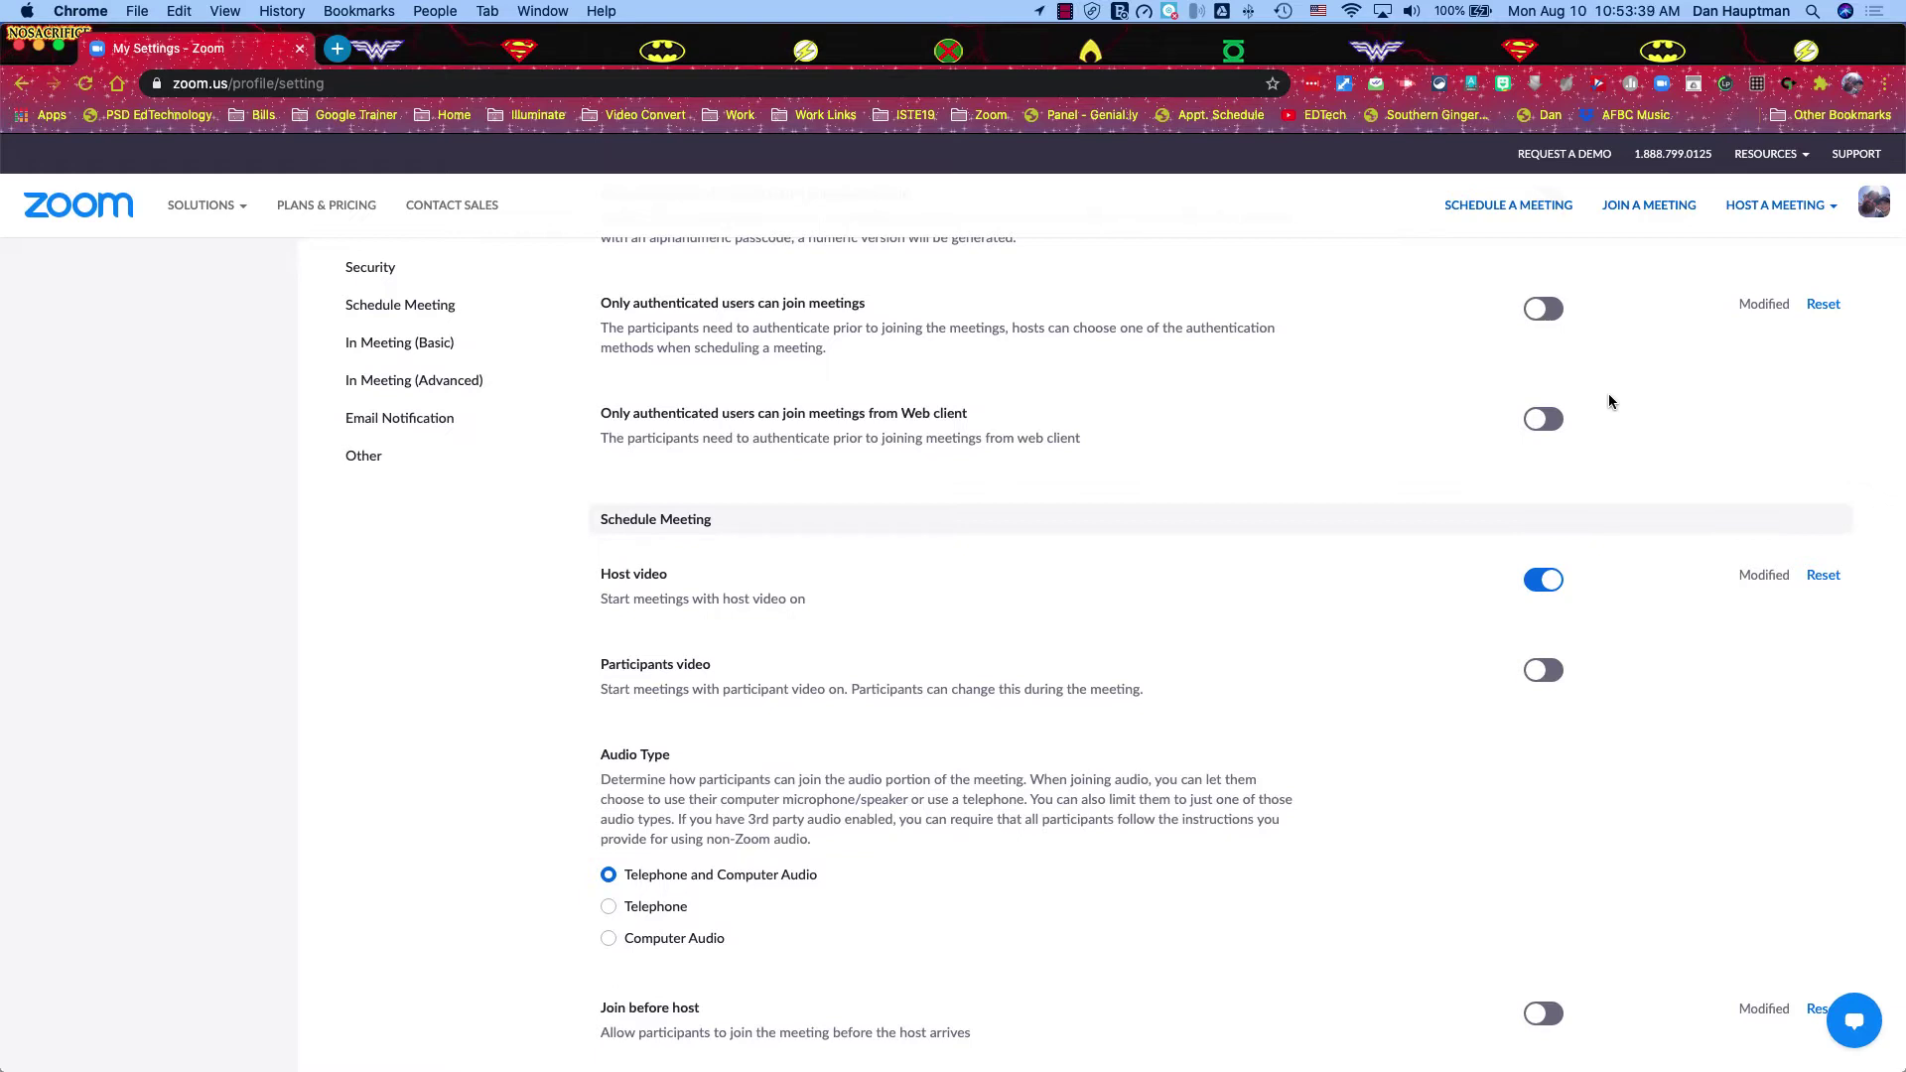
- Turn on Participants video in the Schedule Meeting settings
{"action": "scroll", "coordinate": [1610, 397], "scroll_direction": "down", "scroll_amount": 3}
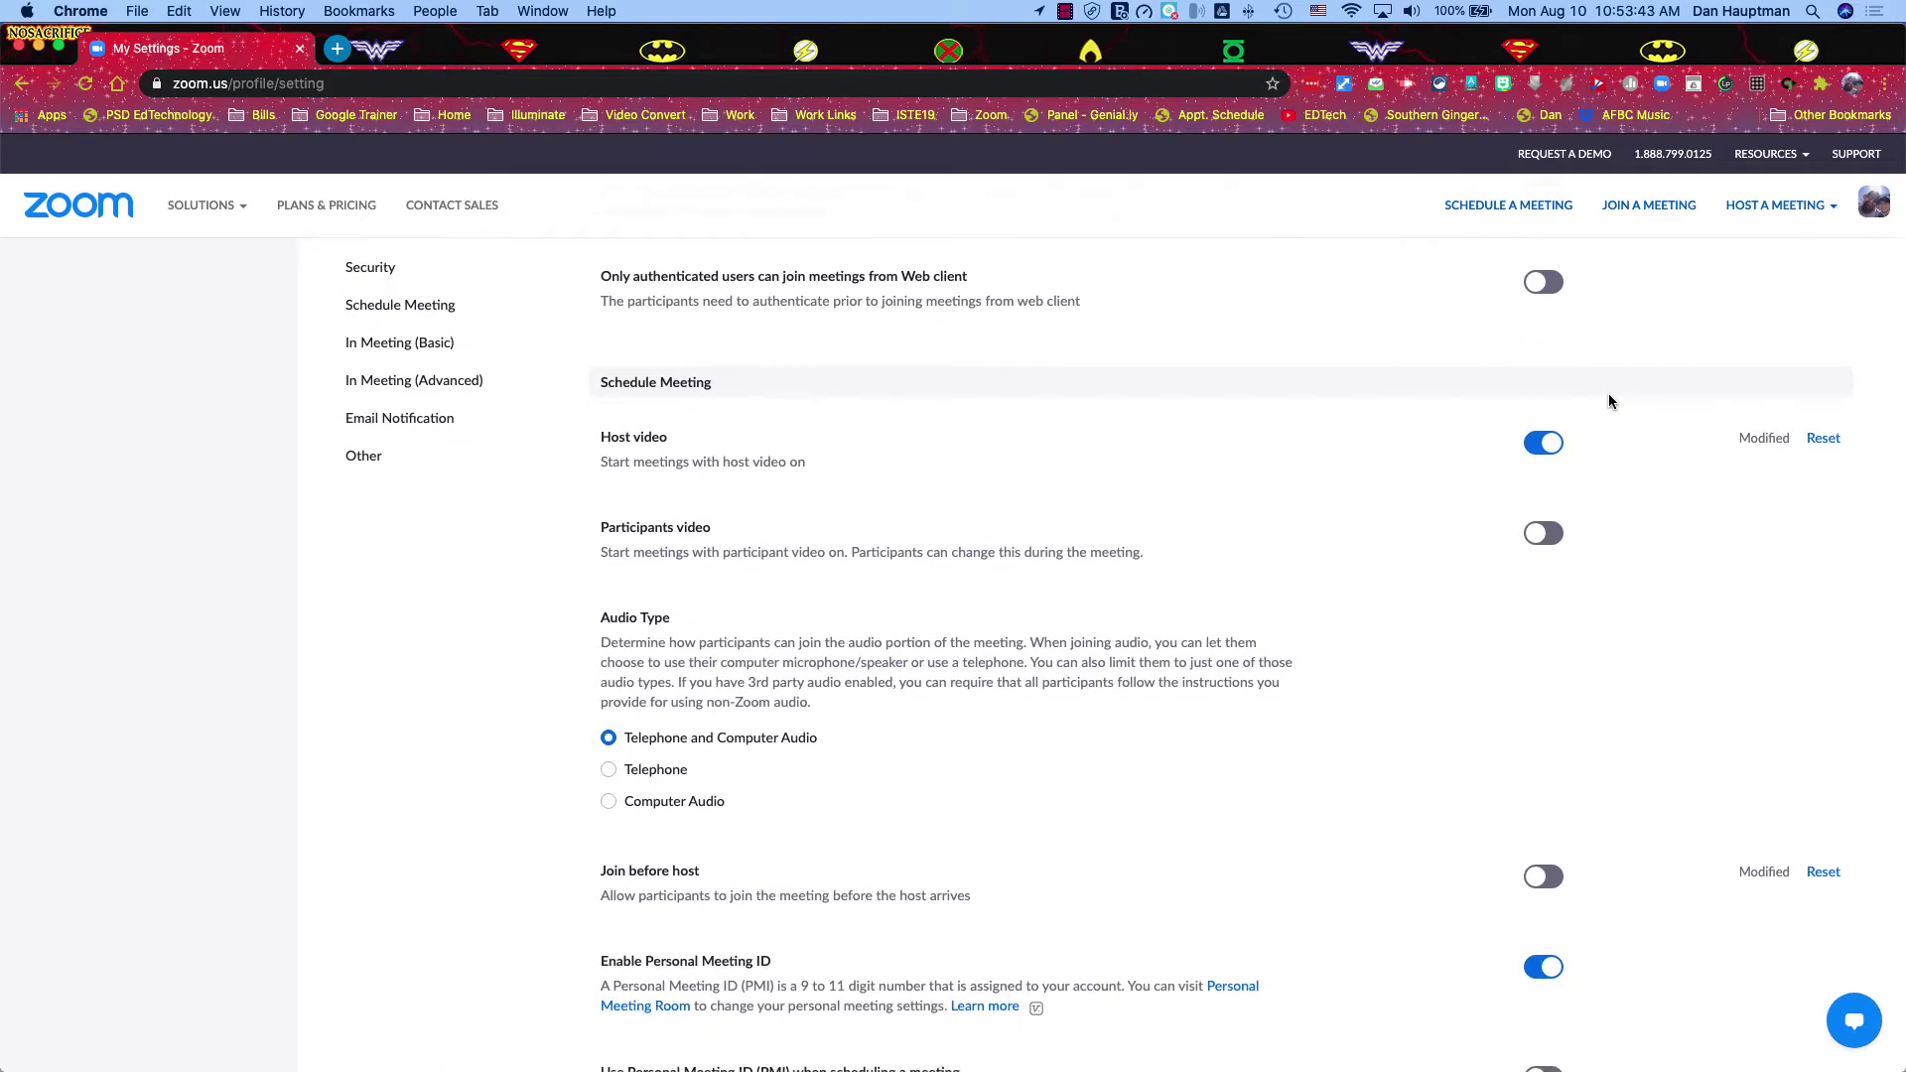
{"action": "scroll", "coordinate": [1610, 396], "scroll_direction": "down", "scroll_amount": 2}
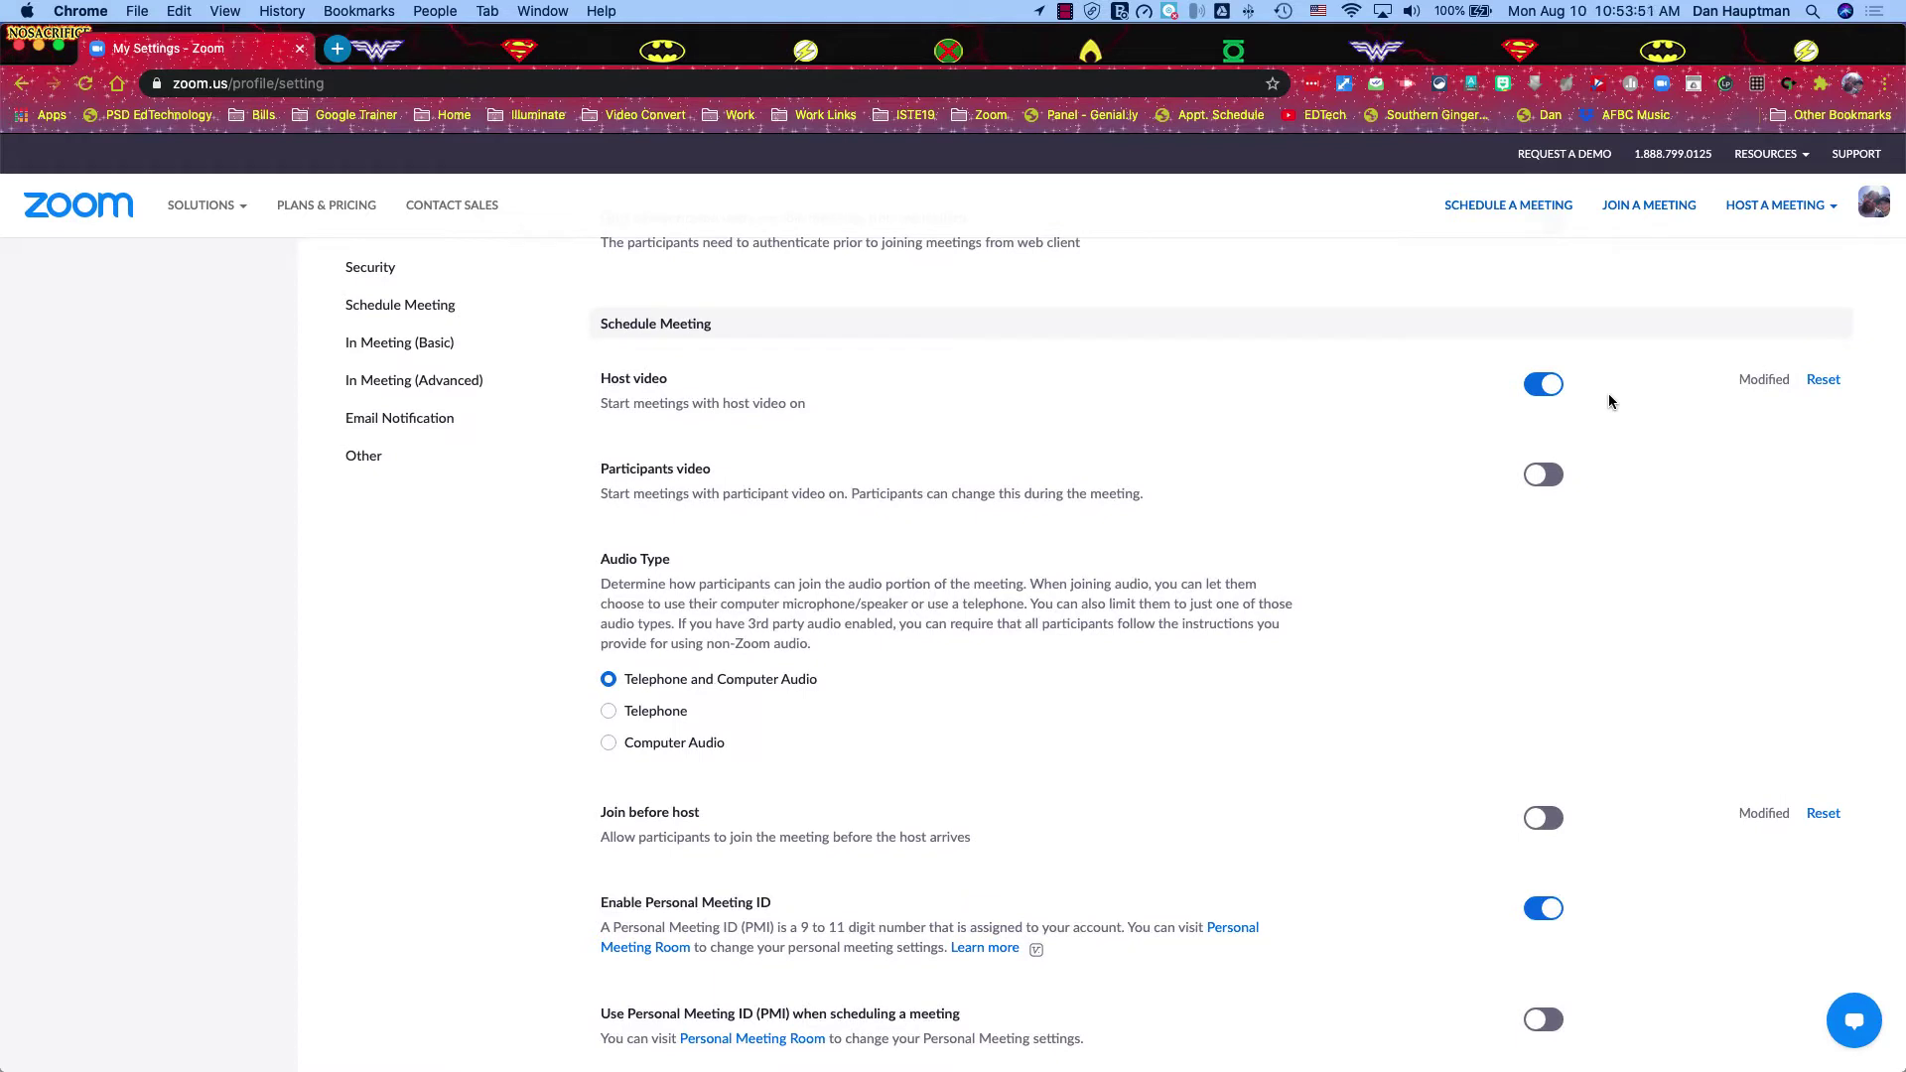
{"action": "scroll", "coordinate": [1283, 433], "scroll_direction": "down", "scroll_amount": 2}
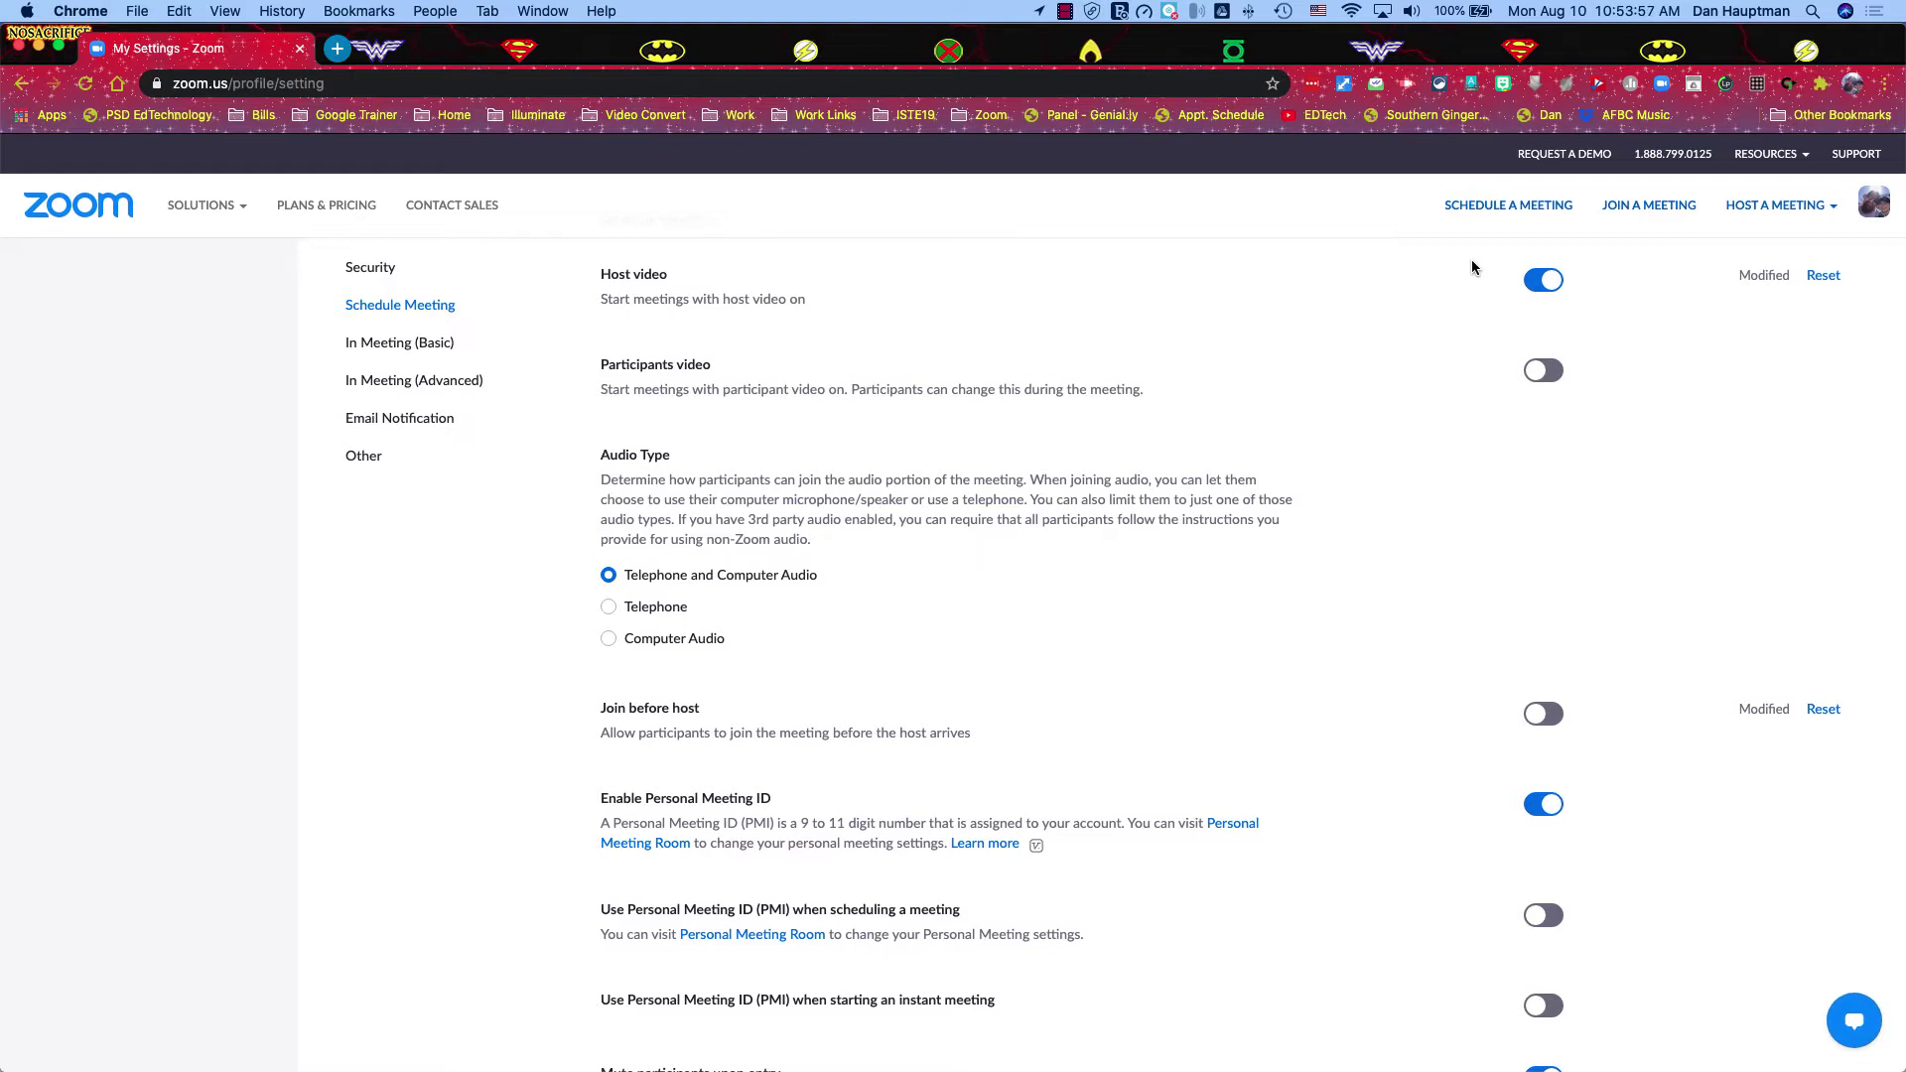
{"action": "scroll", "coordinate": [1413, 345], "scroll_direction": "down", "scroll_amount": 2}
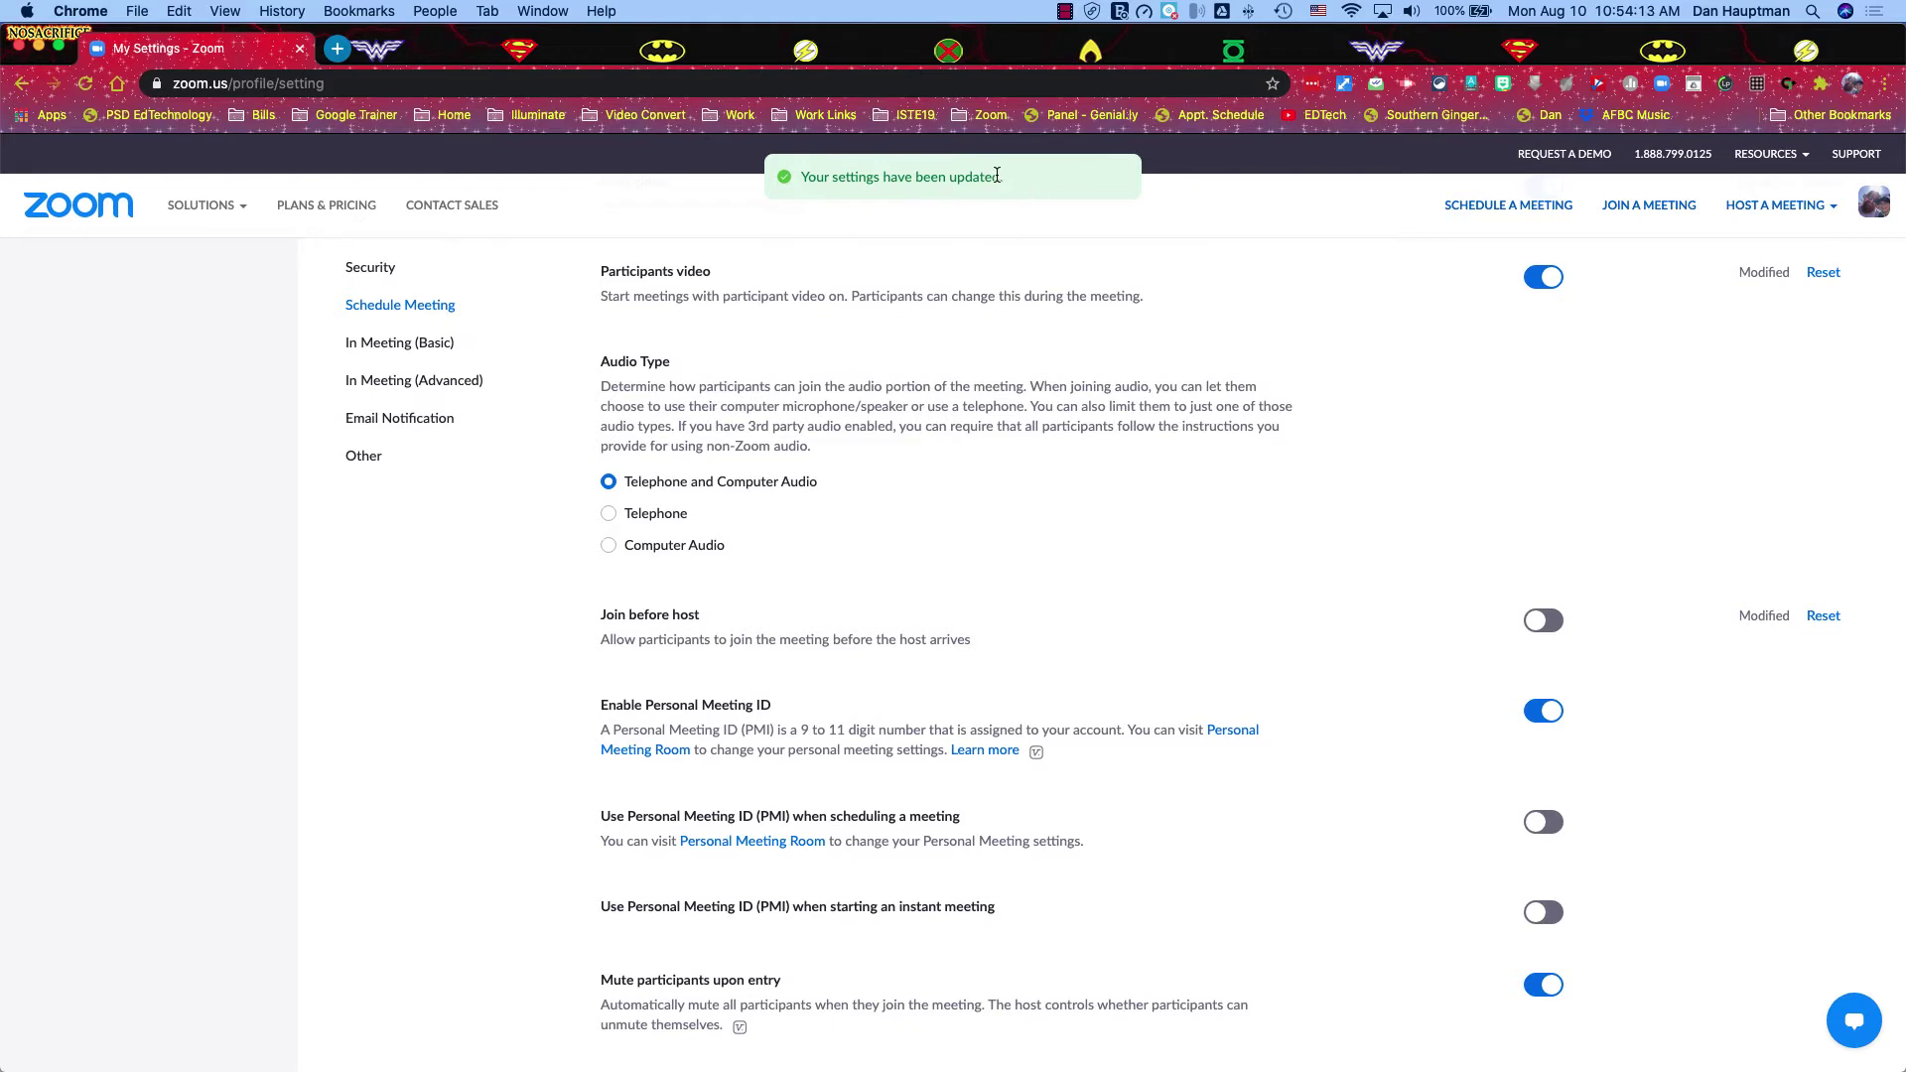
- Review the Schedule Meeting settings for audio type, join before host, Personal Meeting ID, muting upon entry and upcoming meeting reminders
{"action": "scroll", "coordinate": [1046, 451], "scroll_direction": "down", "scroll_amount": 2}
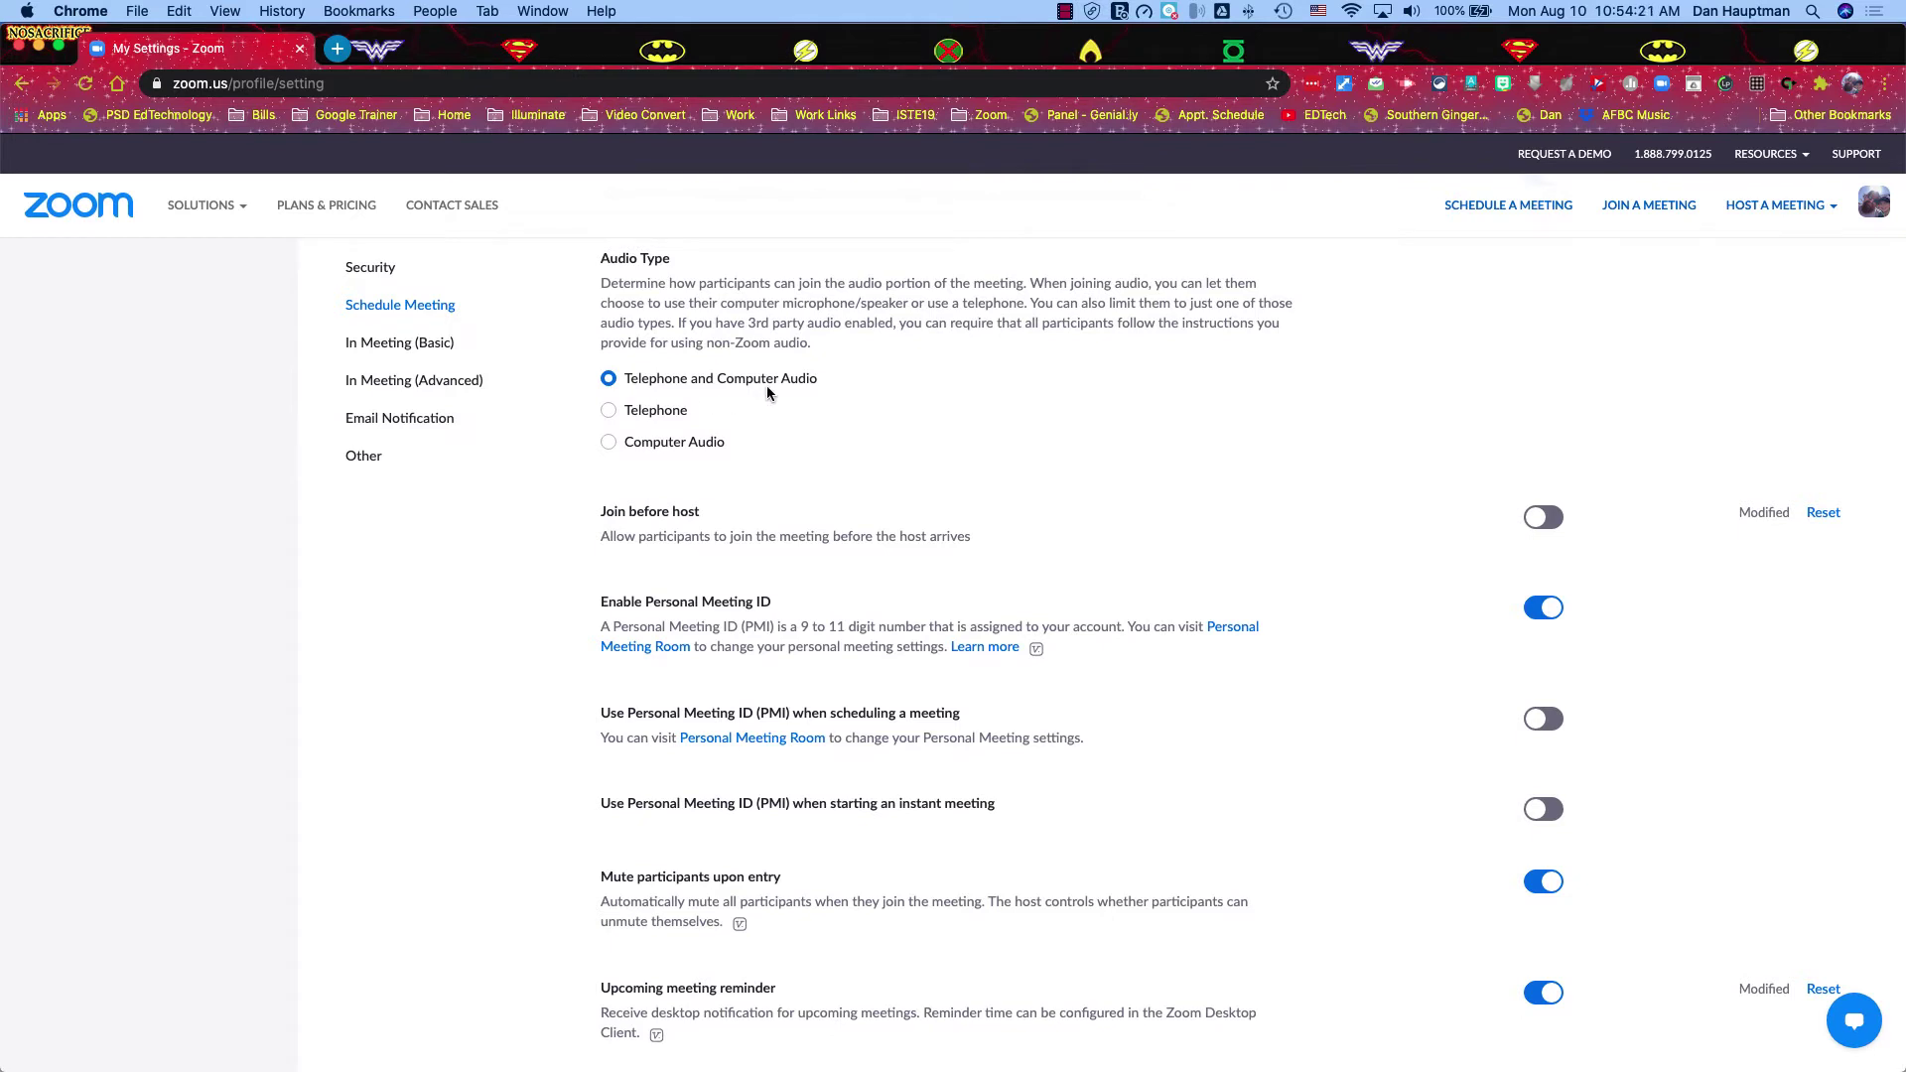
{"action": "scroll", "coordinate": [767, 393], "scroll_direction": "down", "scroll_amount": 4}
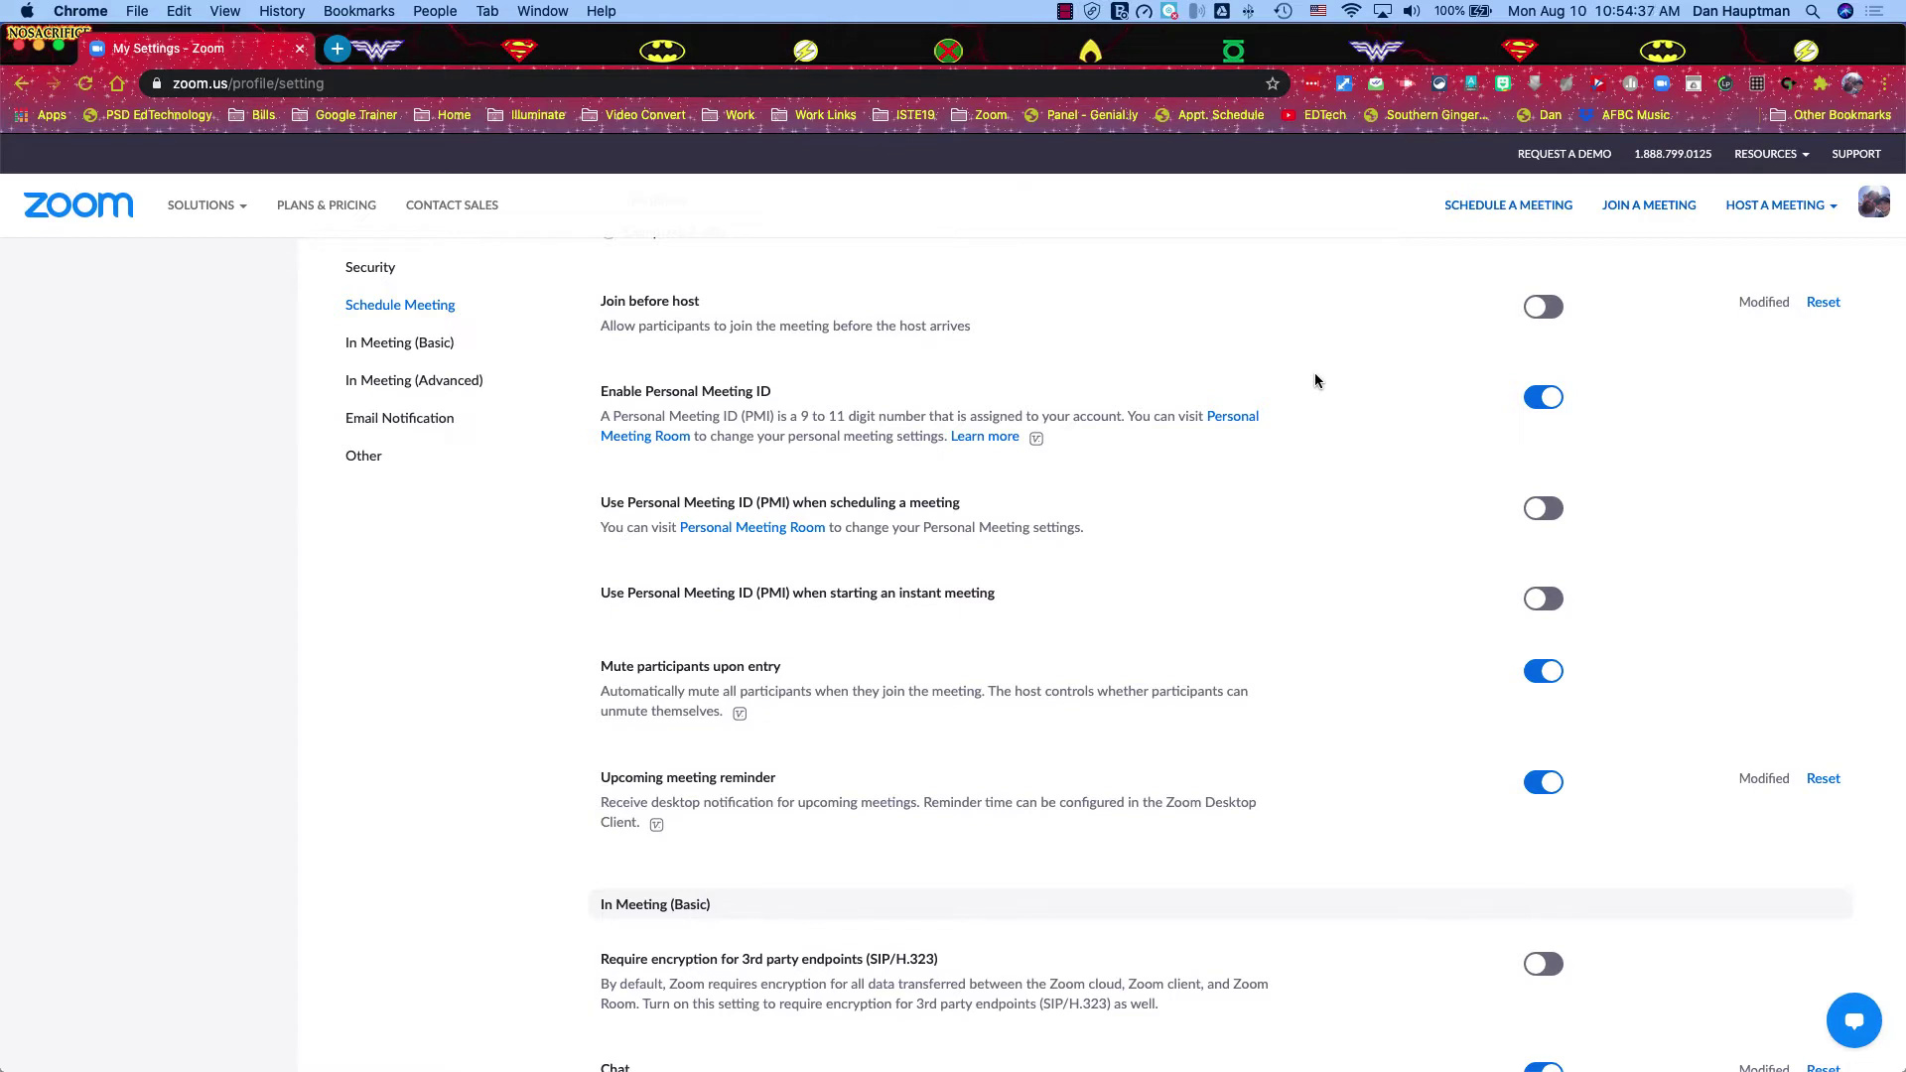
{"action": "scroll", "coordinate": [1367, 418], "scroll_direction": "down", "scroll_amount": 2}
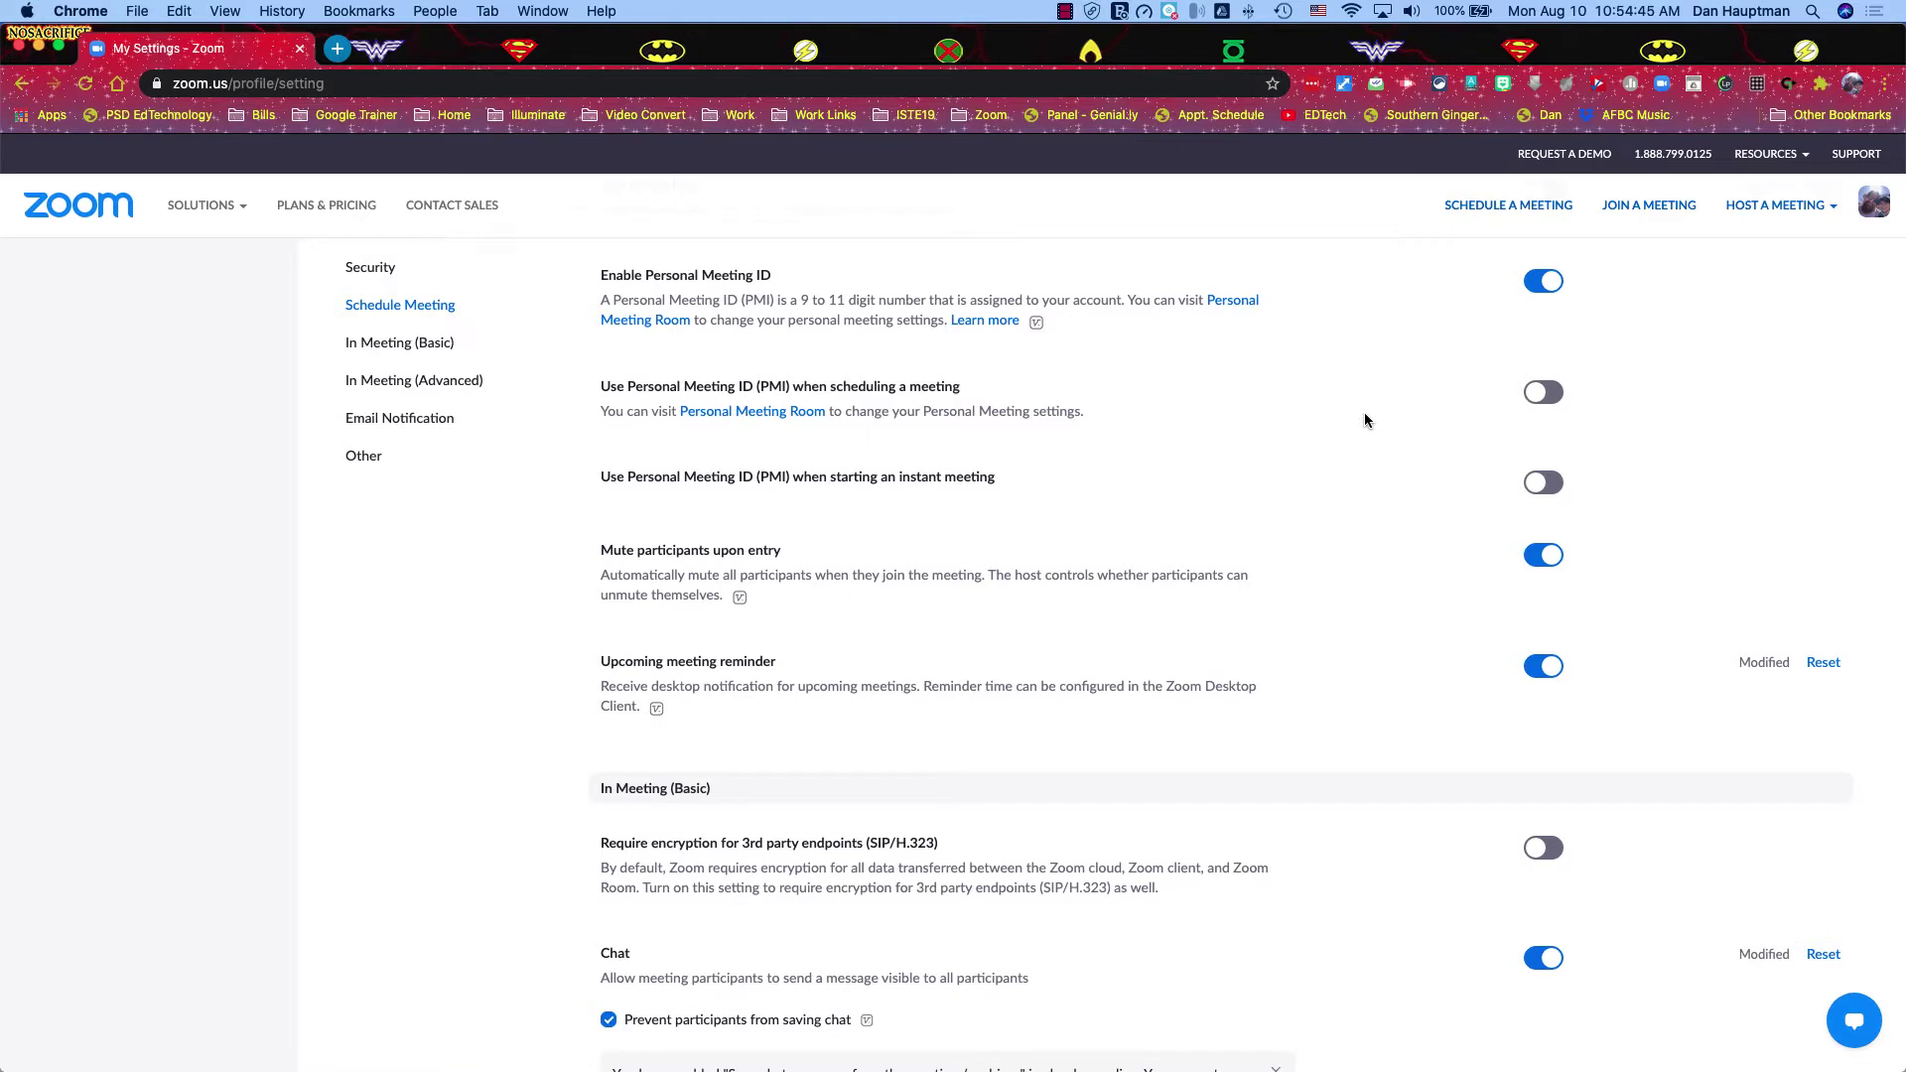
{"action": "scroll", "coordinate": [1364, 420], "scroll_direction": "down", "scroll_amount": 2}
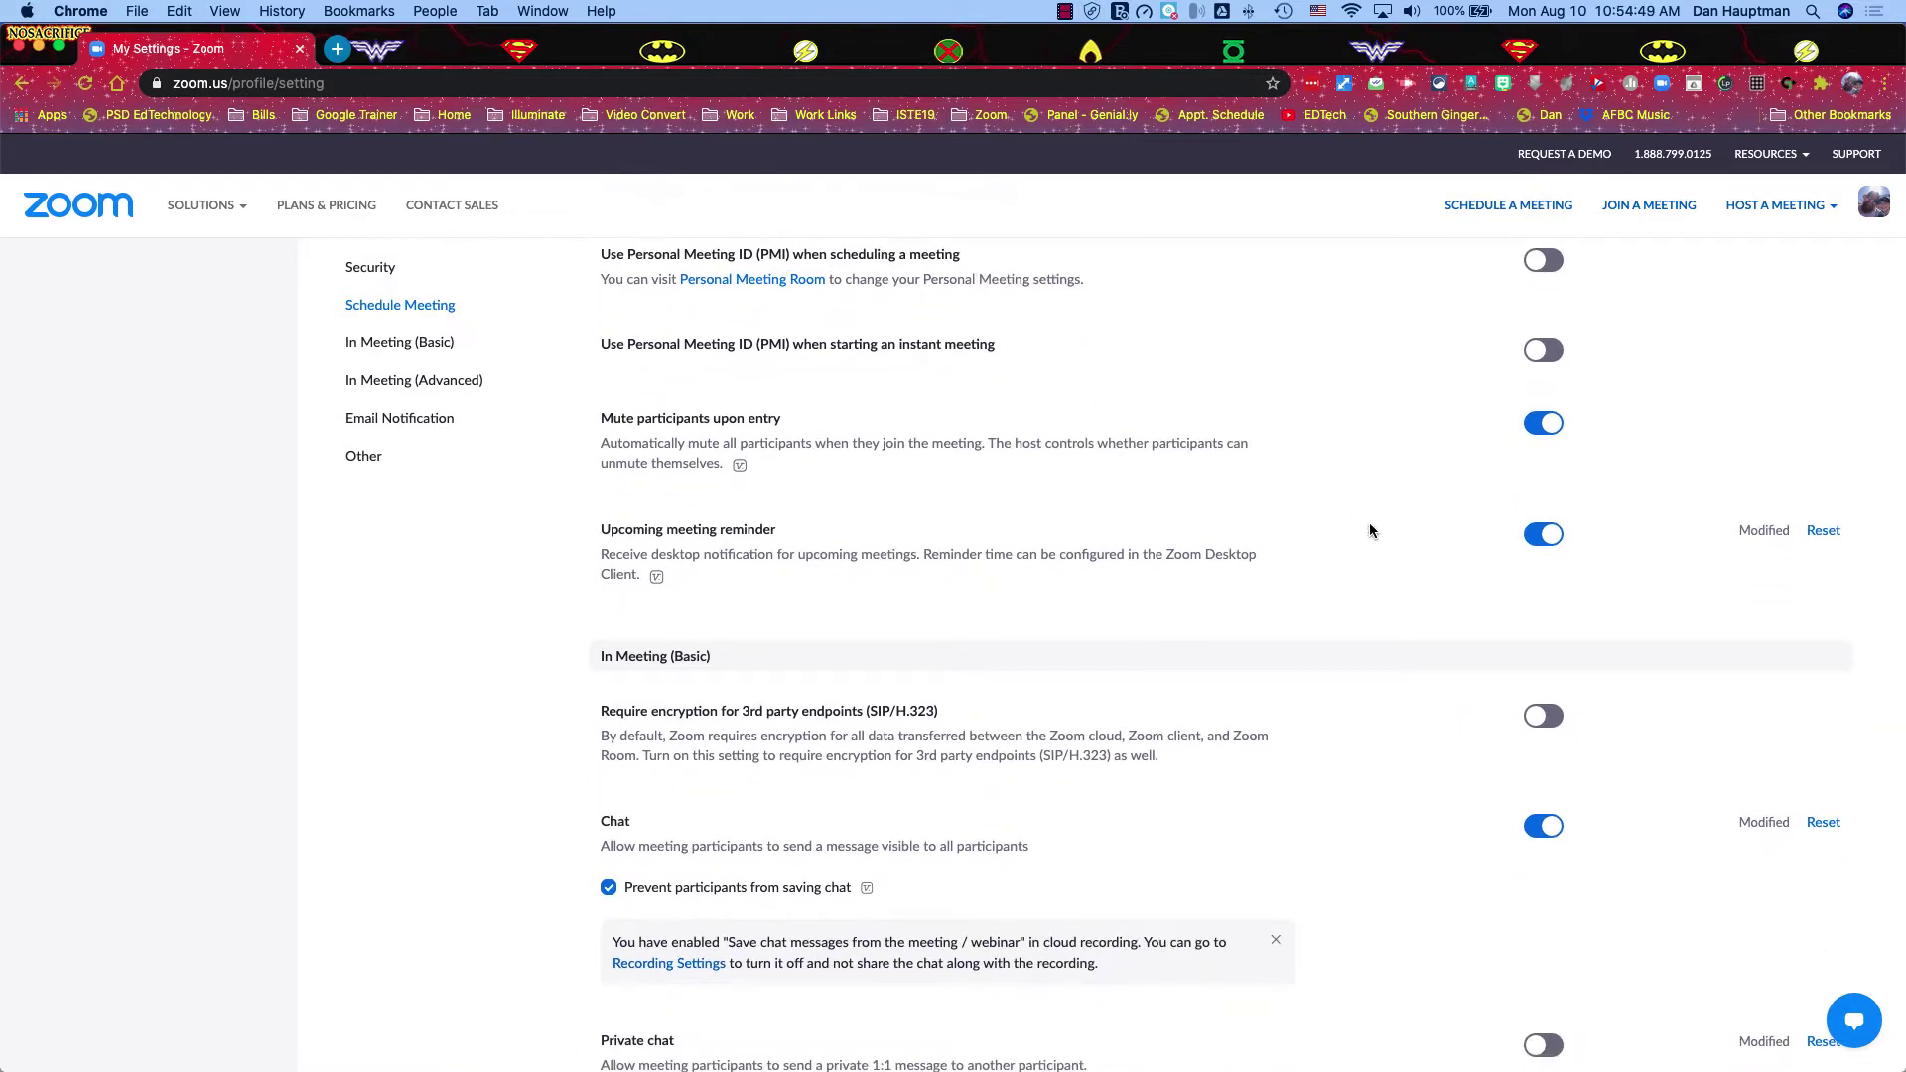
{"action": "scroll", "coordinate": [1370, 532], "scroll_direction": "down", "scroll_amount": 1}
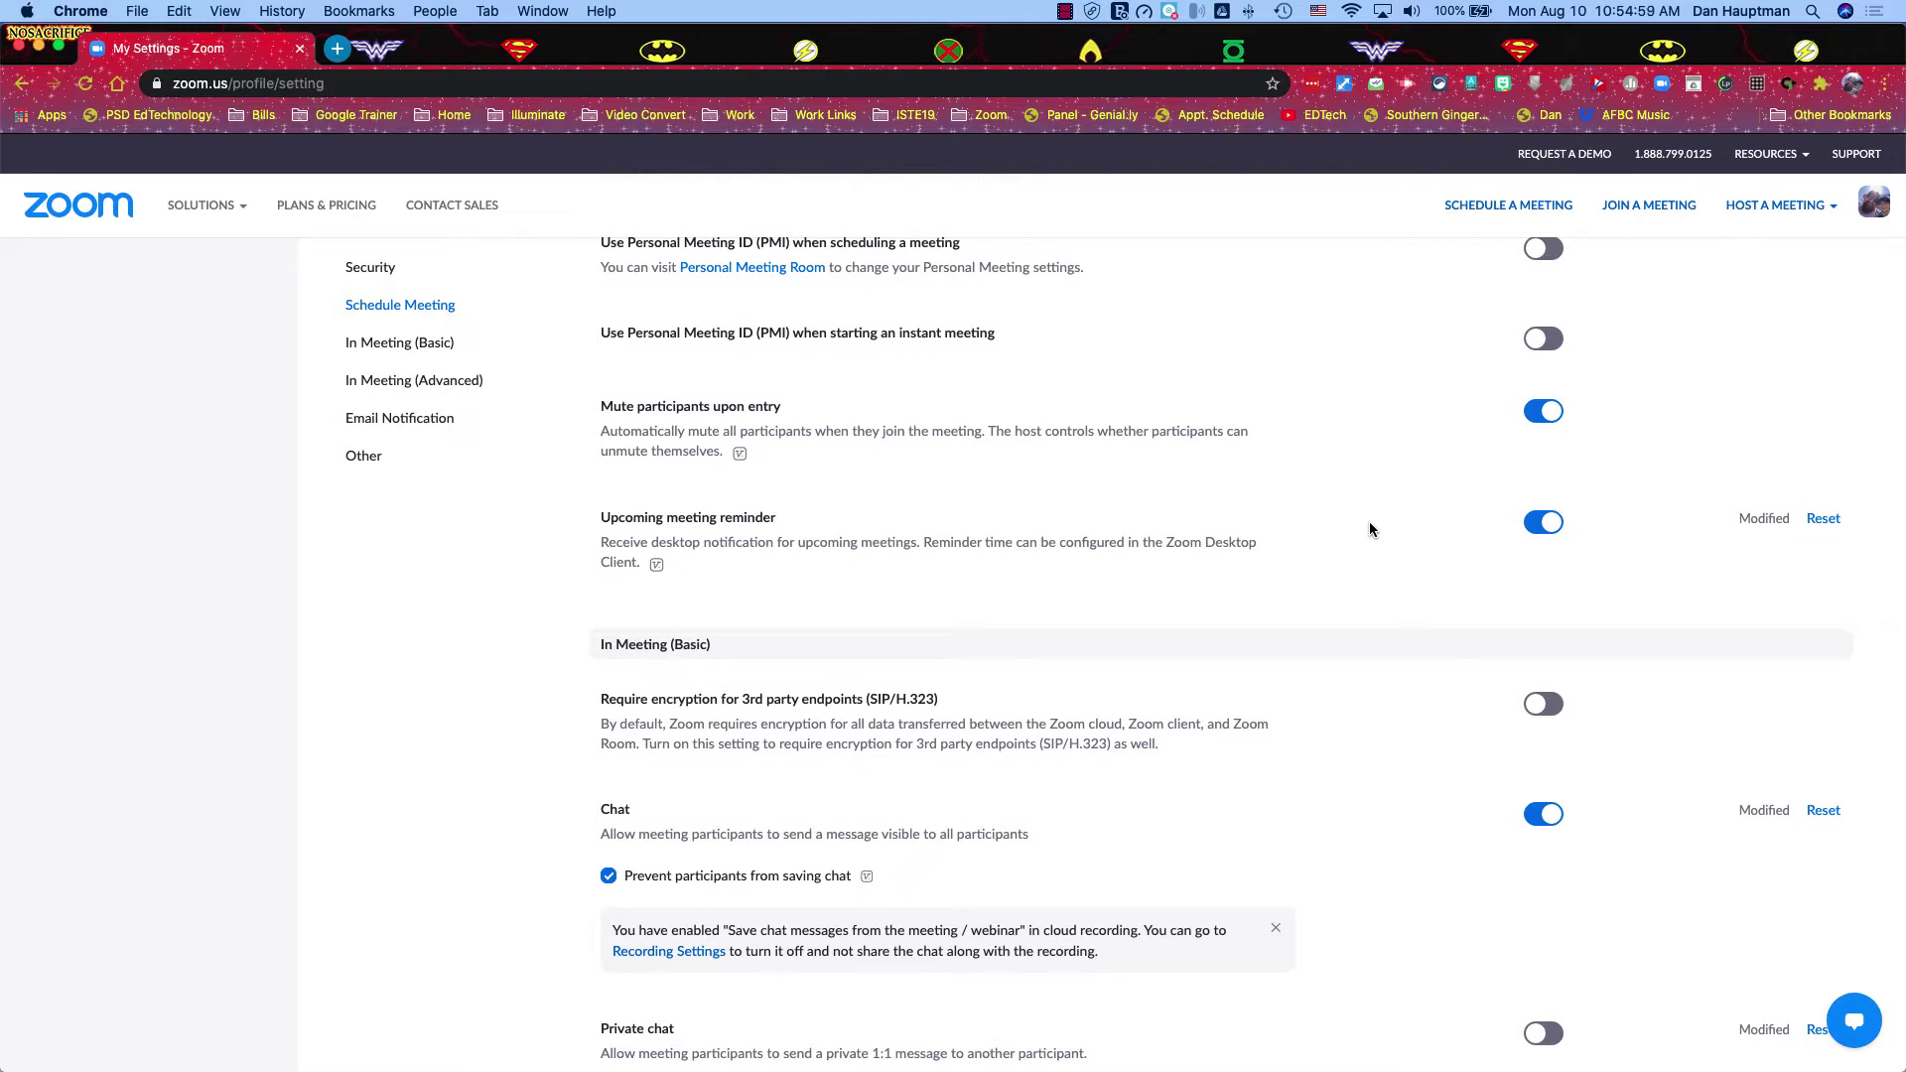
{"action": "scroll", "coordinate": [1369, 525], "scroll_direction": "down", "scroll_amount": 3}
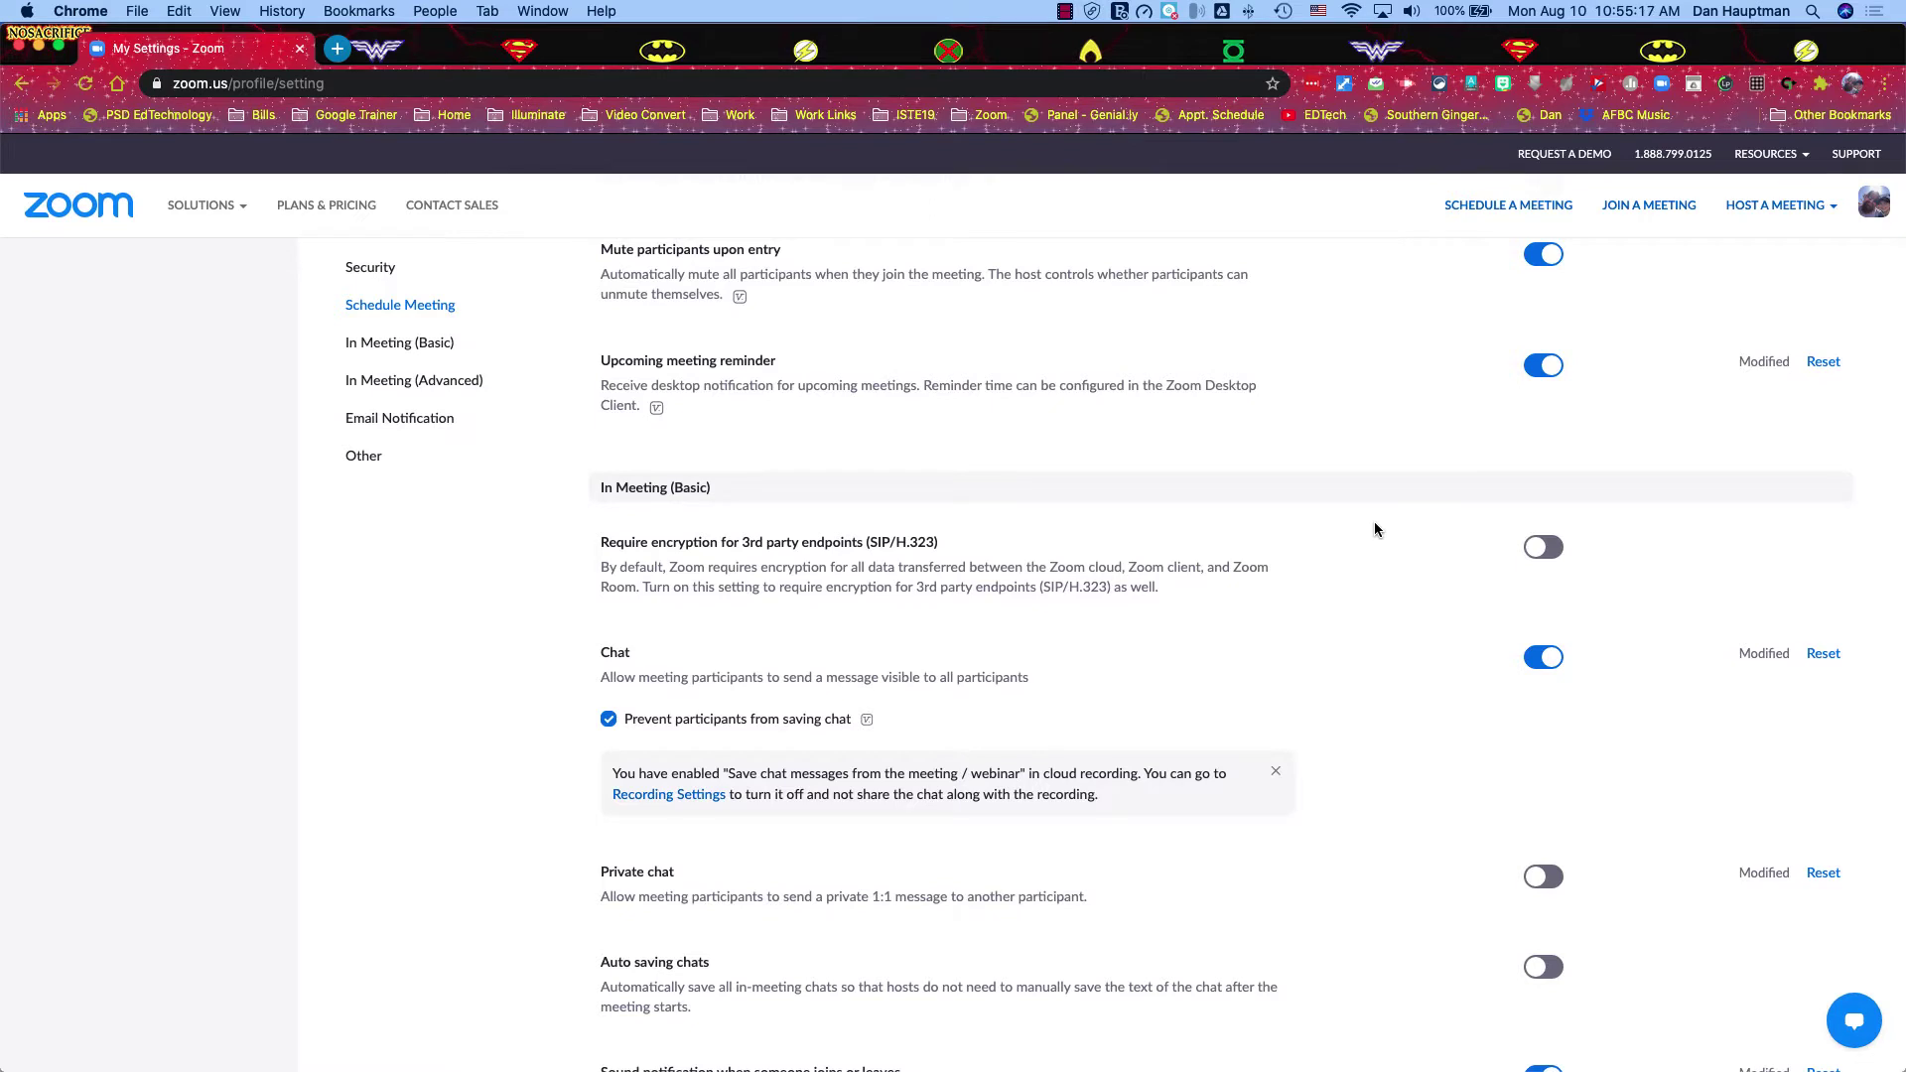
{"action": "scroll", "coordinate": [1373, 529], "scroll_direction": "down", "scroll_amount": 2}
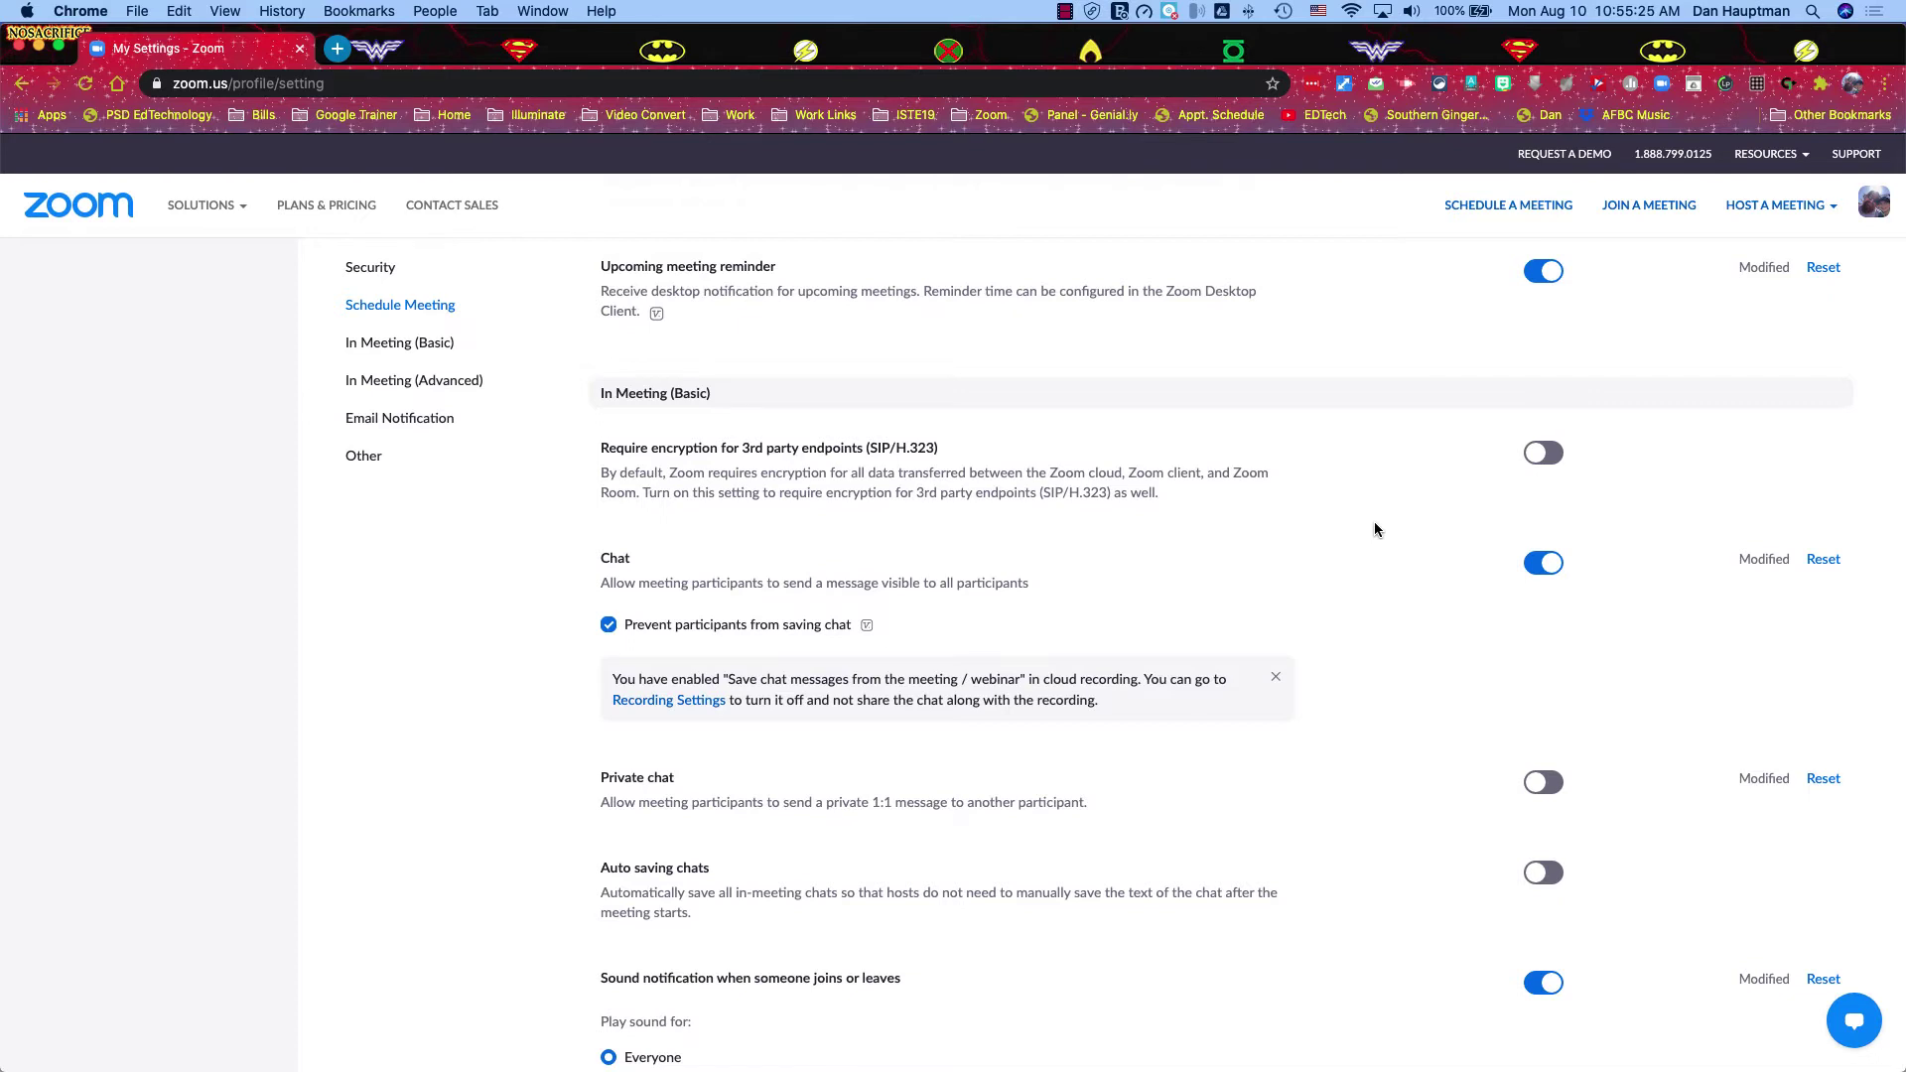
- Review the In Meeting (Basic) settings for third-party encryption, chat, preventing participants from saving chat, private chat and auto saving chats
{"action": "scroll", "coordinate": [1353, 534], "scroll_direction": "down", "scroll_amount": 2}
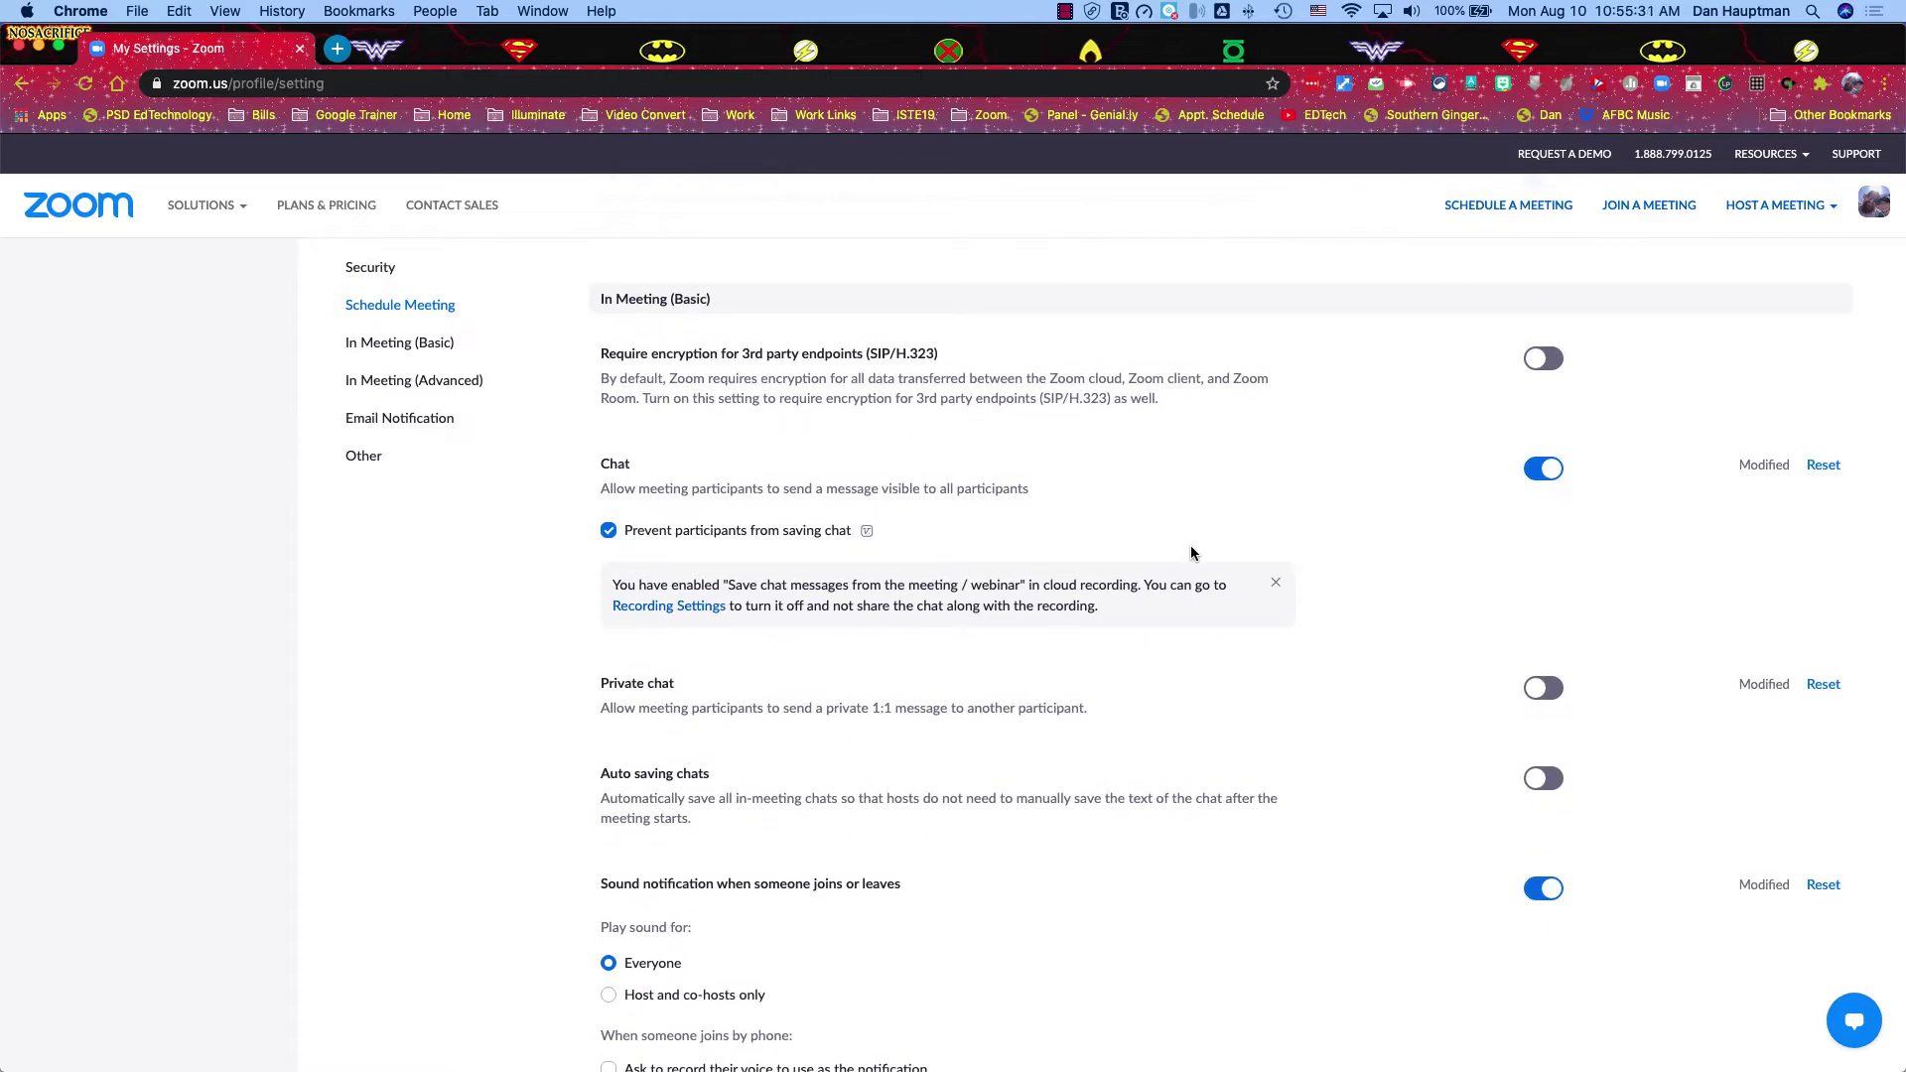
{"action": "scroll", "coordinate": [1186, 553], "scroll_direction": "down", "scroll_amount": 1}
{"action": "scroll", "coordinate": [1186, 553], "scroll_direction": "down", "scroll_amount": 2}
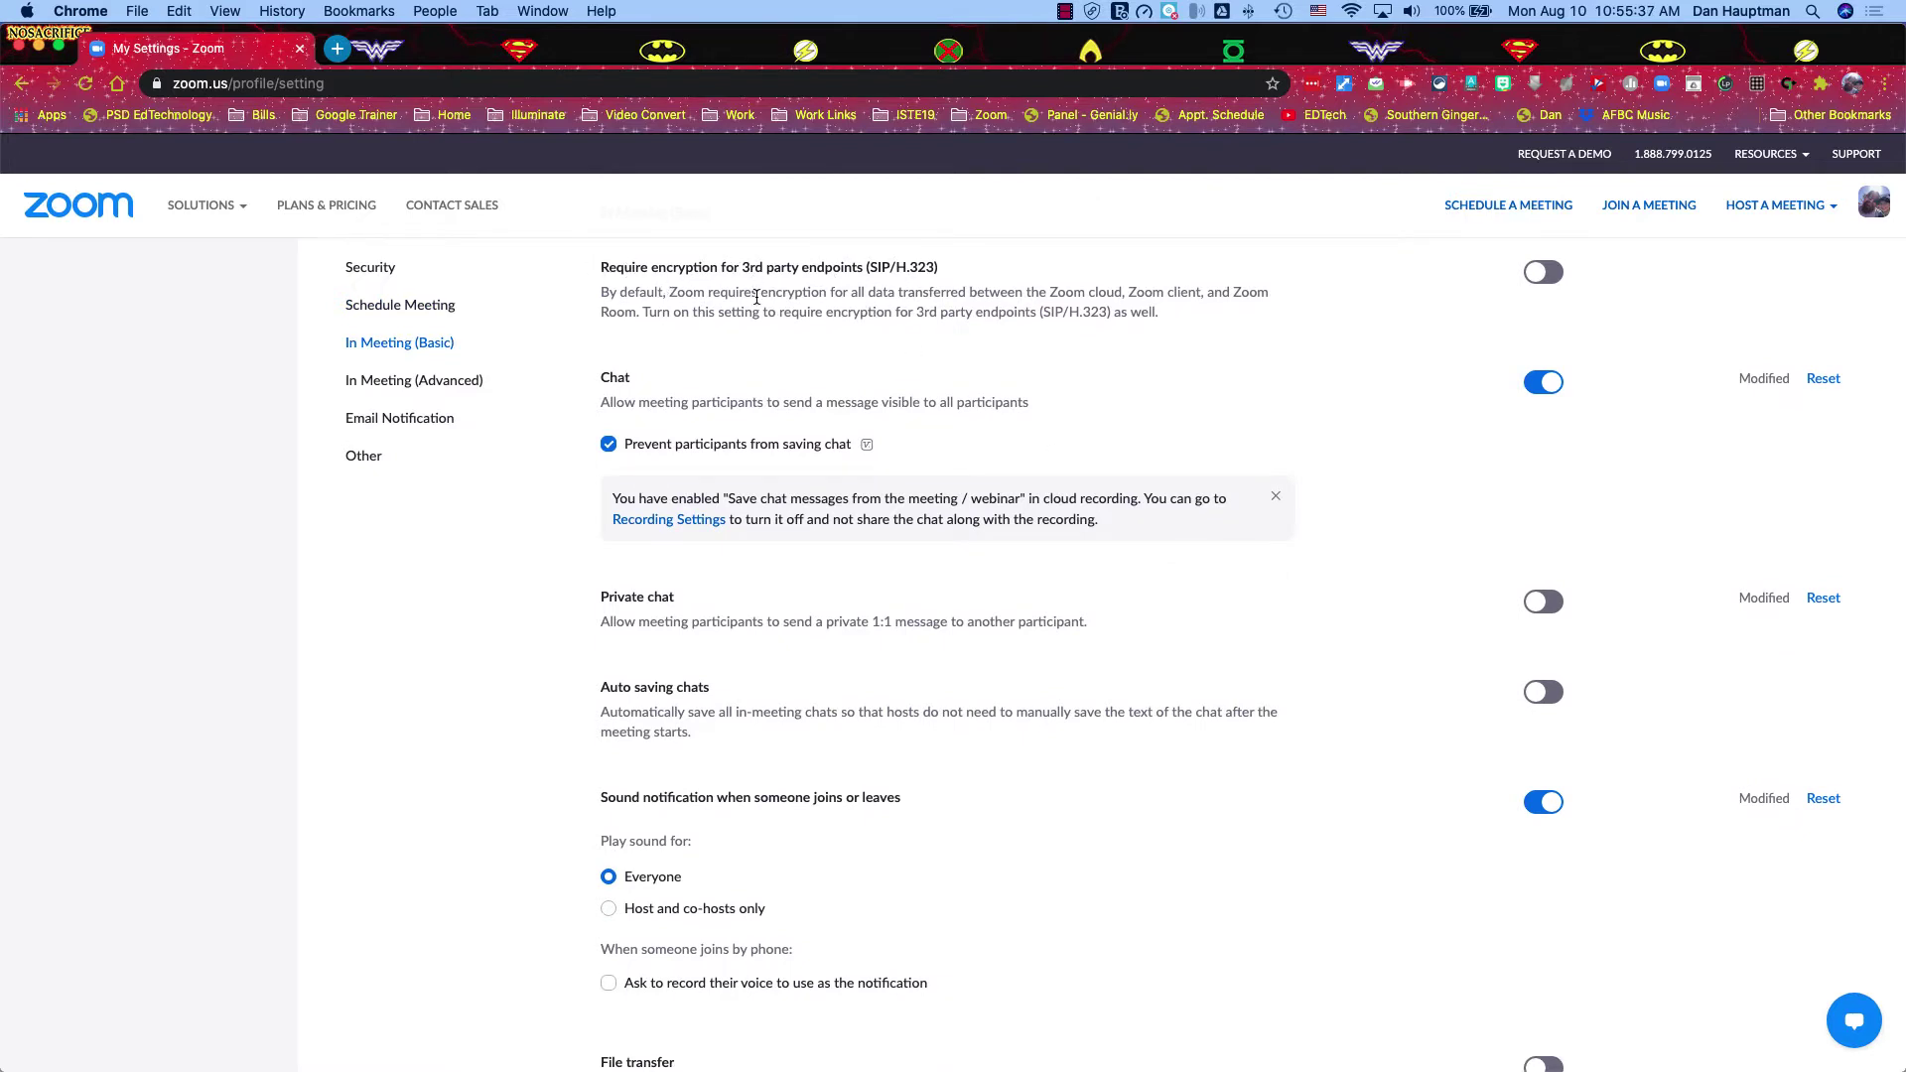
{"action": "scroll", "coordinate": [1152, 427], "scroll_direction": "down", "scroll_amount": 3}
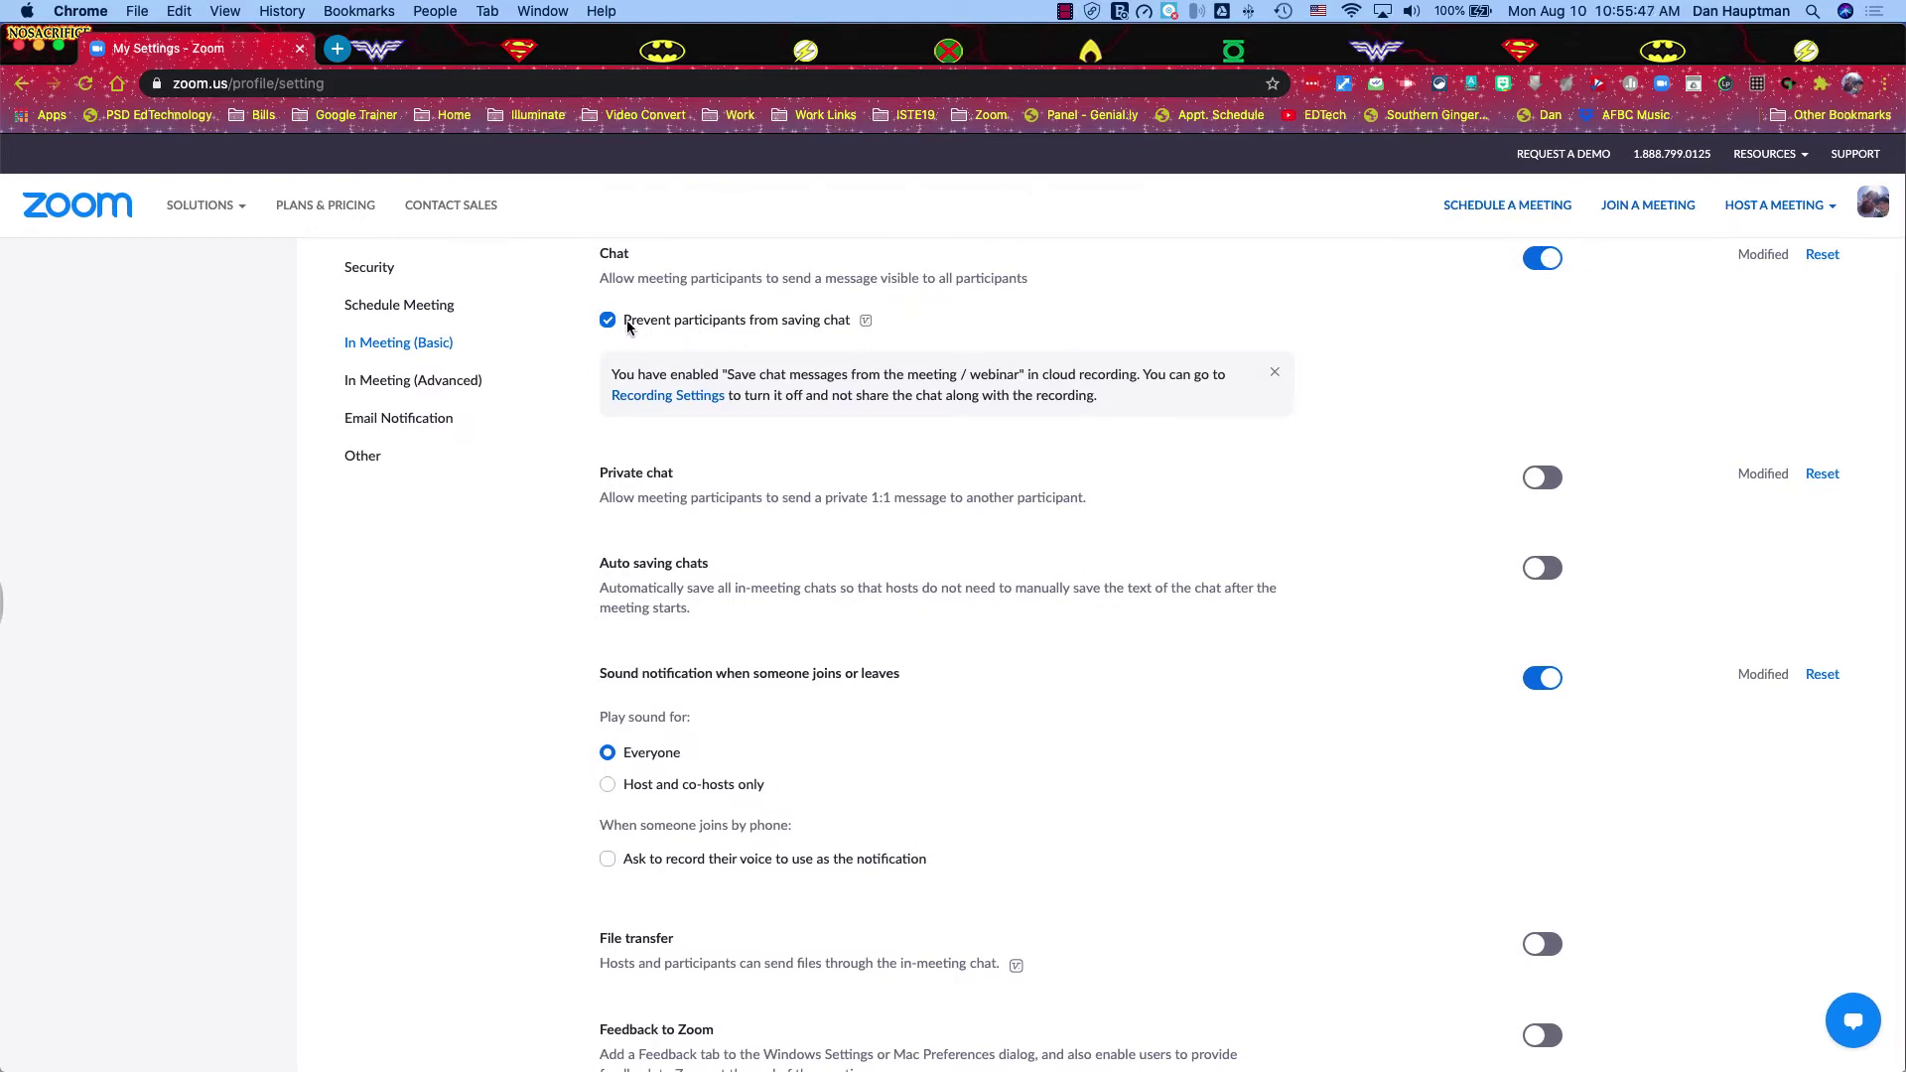
{"action": "left_click_drag", "start_coordinate": [625, 327], "coordinate": [846, 328]}
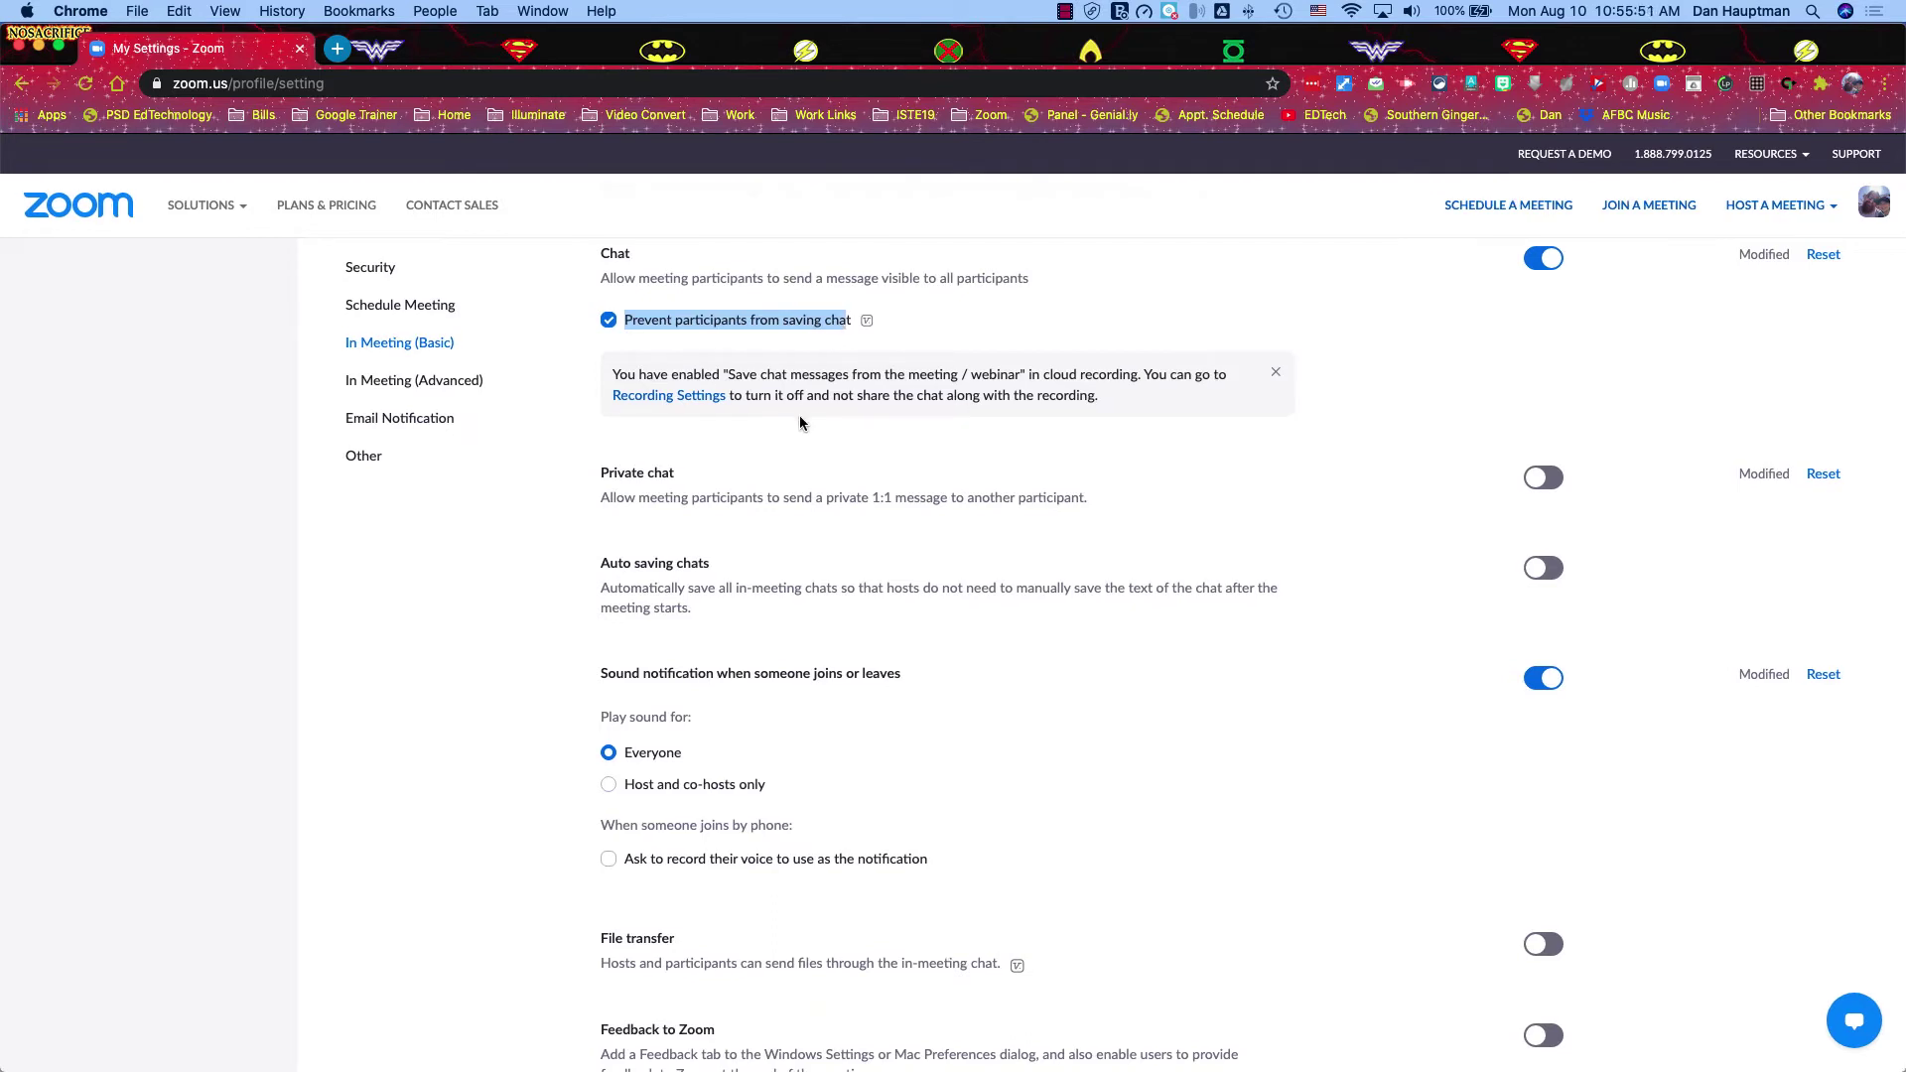
{"action": "left_click", "coordinate": [801, 424]}
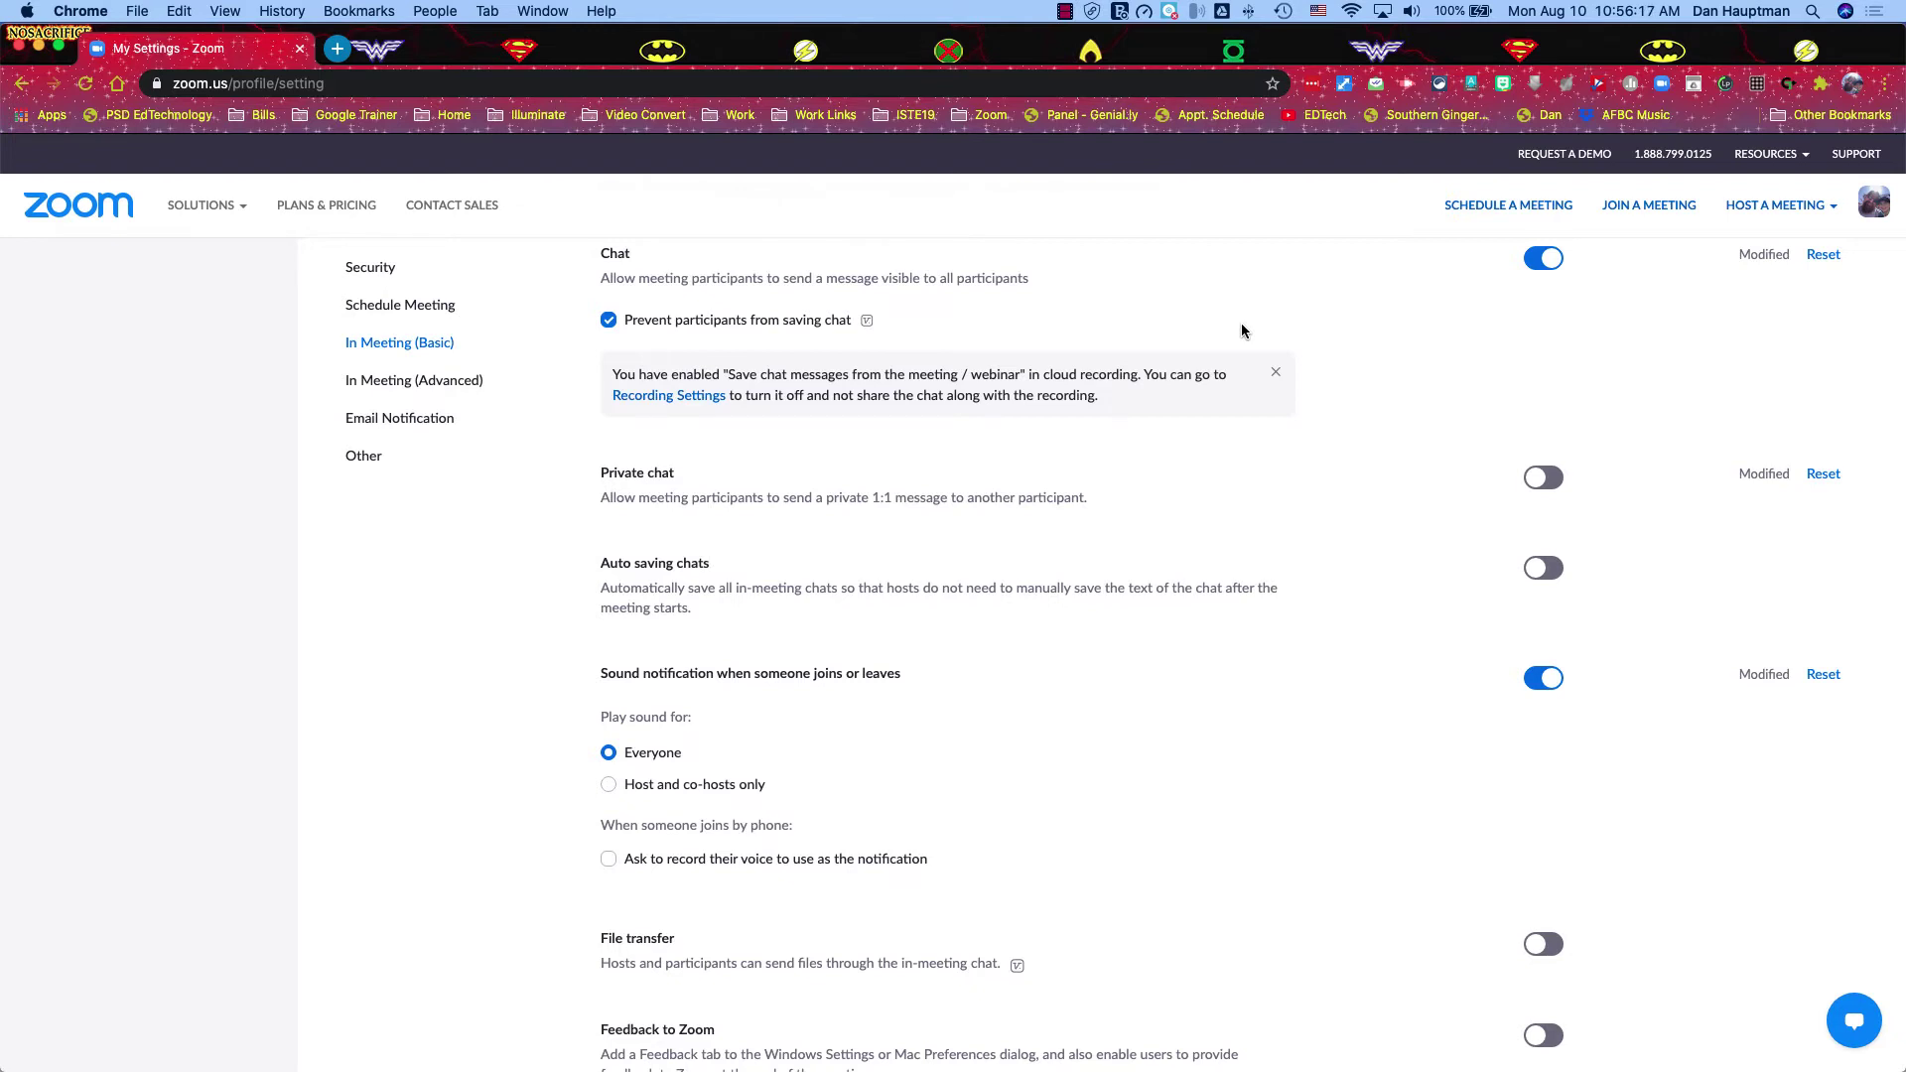
{"action": "scroll", "coordinate": [1241, 330], "scroll_direction": "down", "scroll_amount": 3}
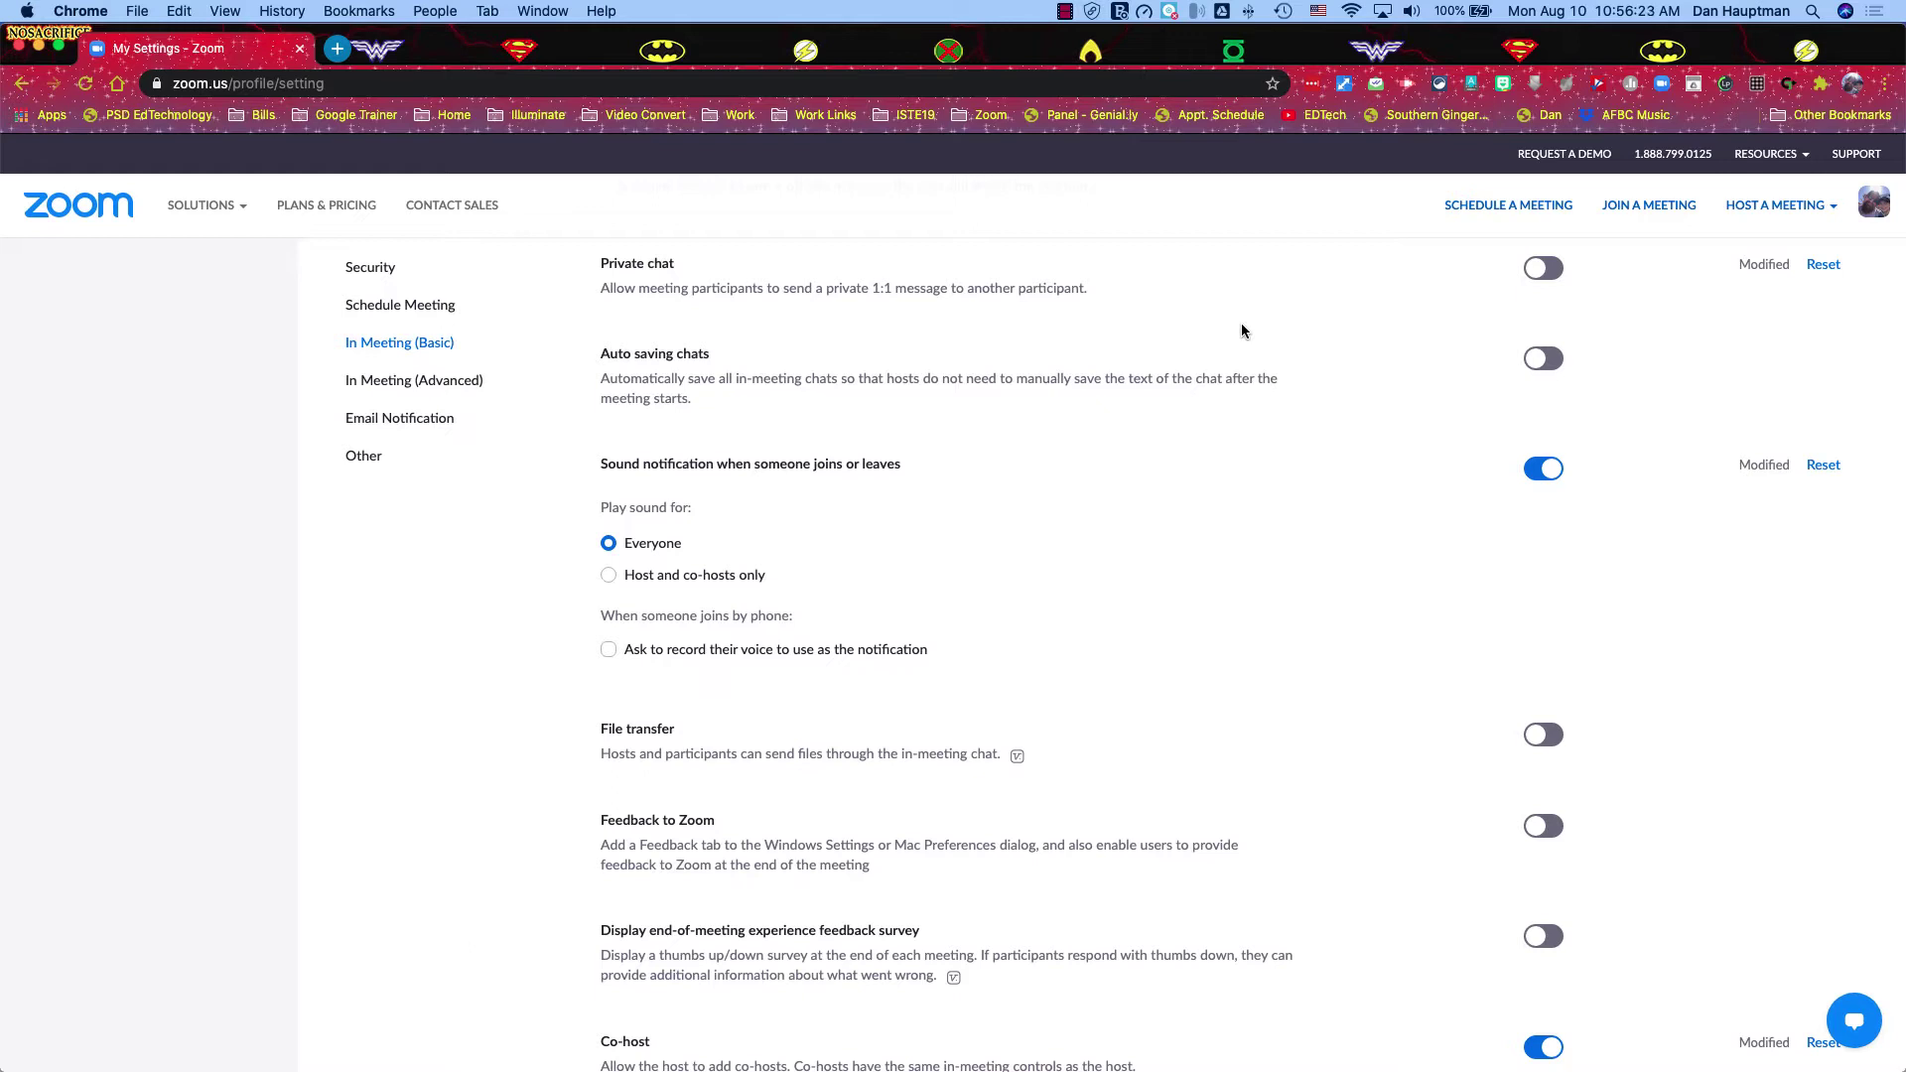
{"action": "scroll", "coordinate": [1200, 372], "scroll_direction": "down", "scroll_amount": 1}
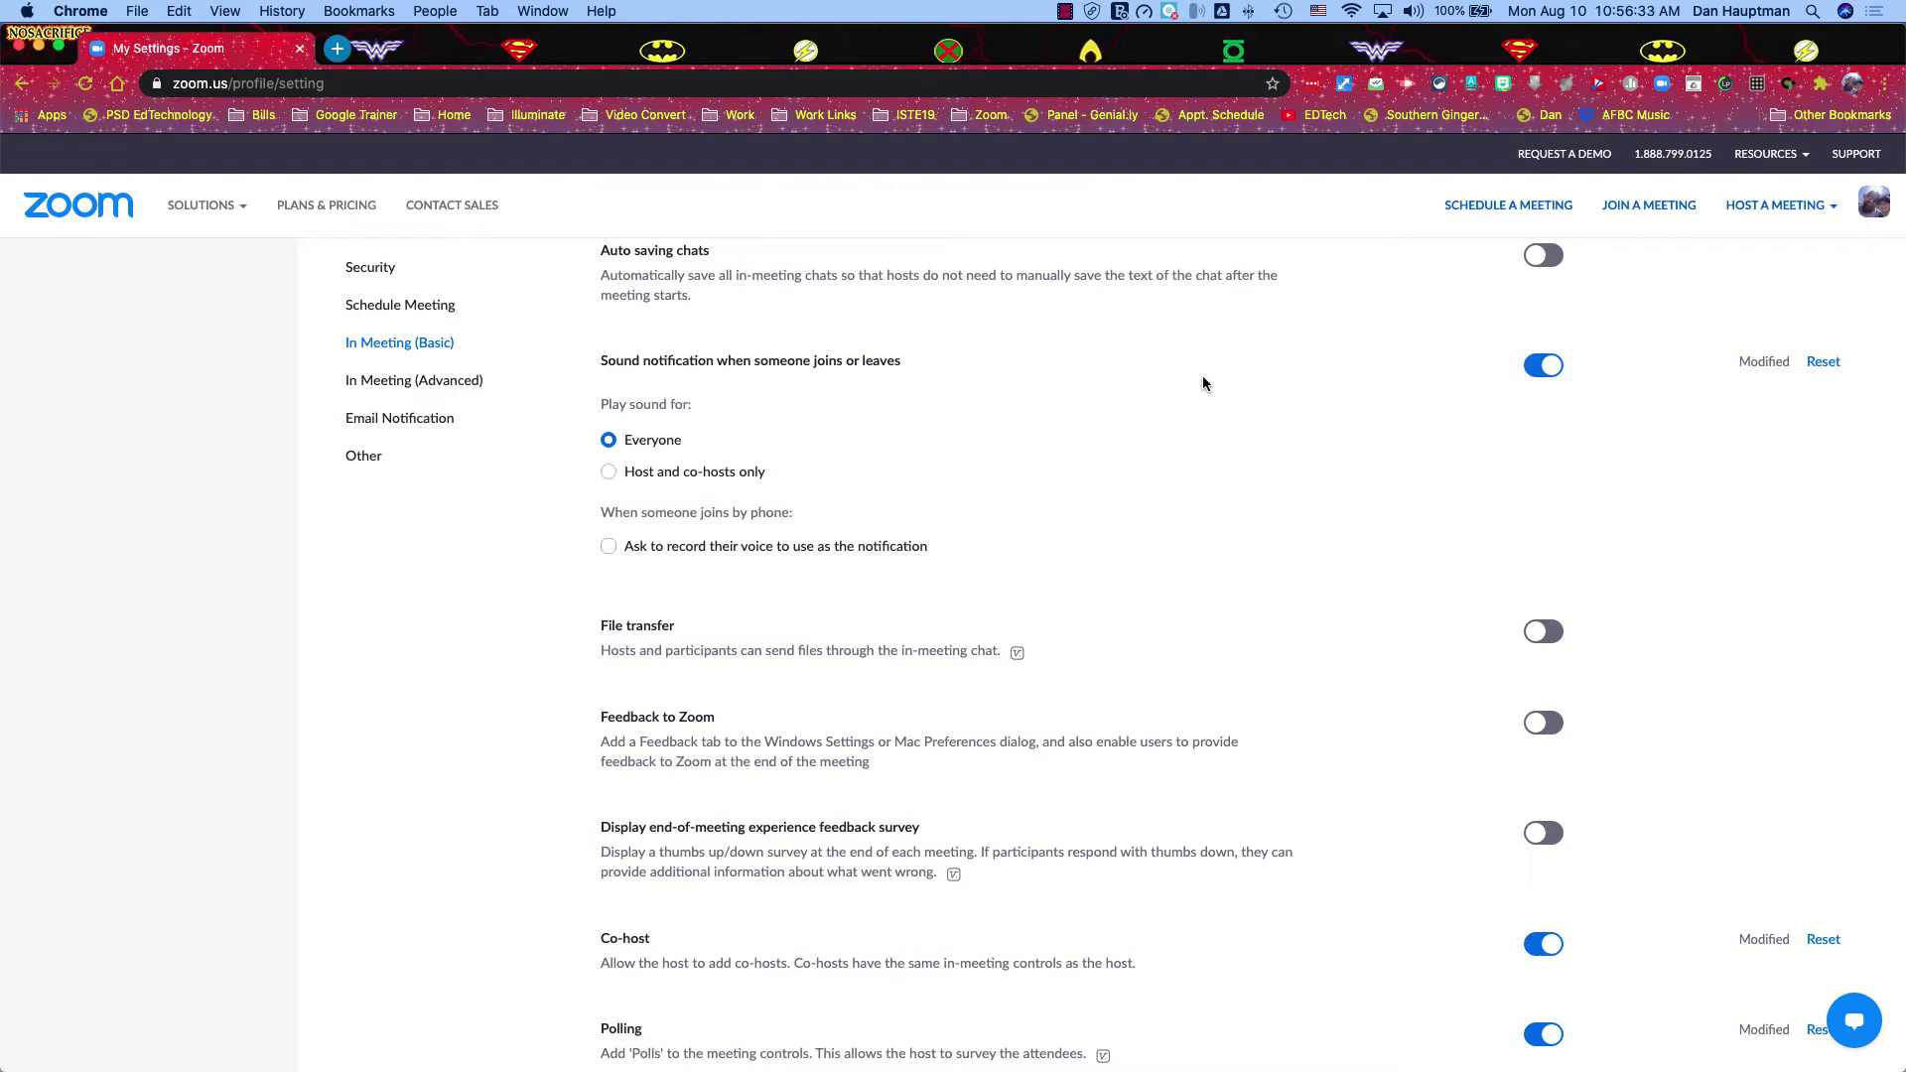
- Try to turn on Auto saving chats, read the notice under the setting and dismiss it
{"action": "left_click", "coordinate": [1543, 255]}
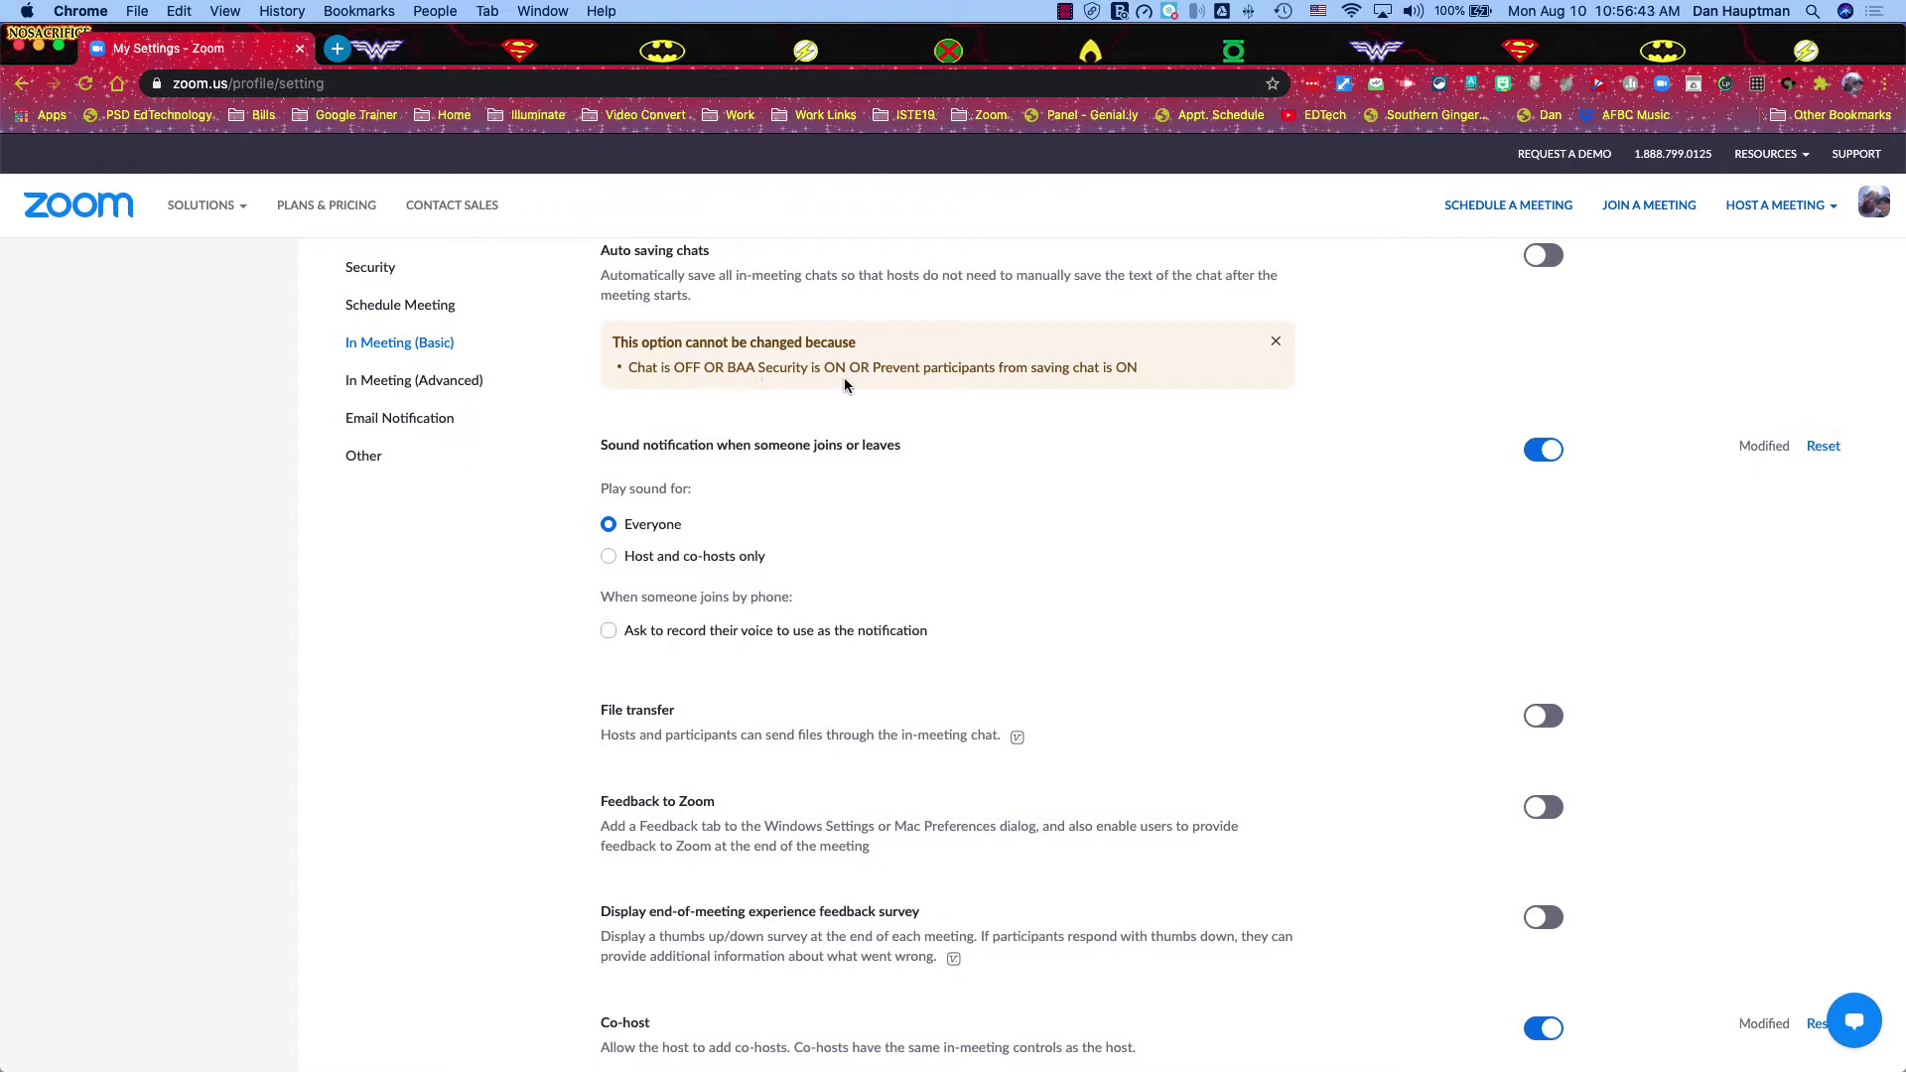
{"action": "scroll", "coordinate": [845, 384], "scroll_direction": "up", "scroll_amount": 1}
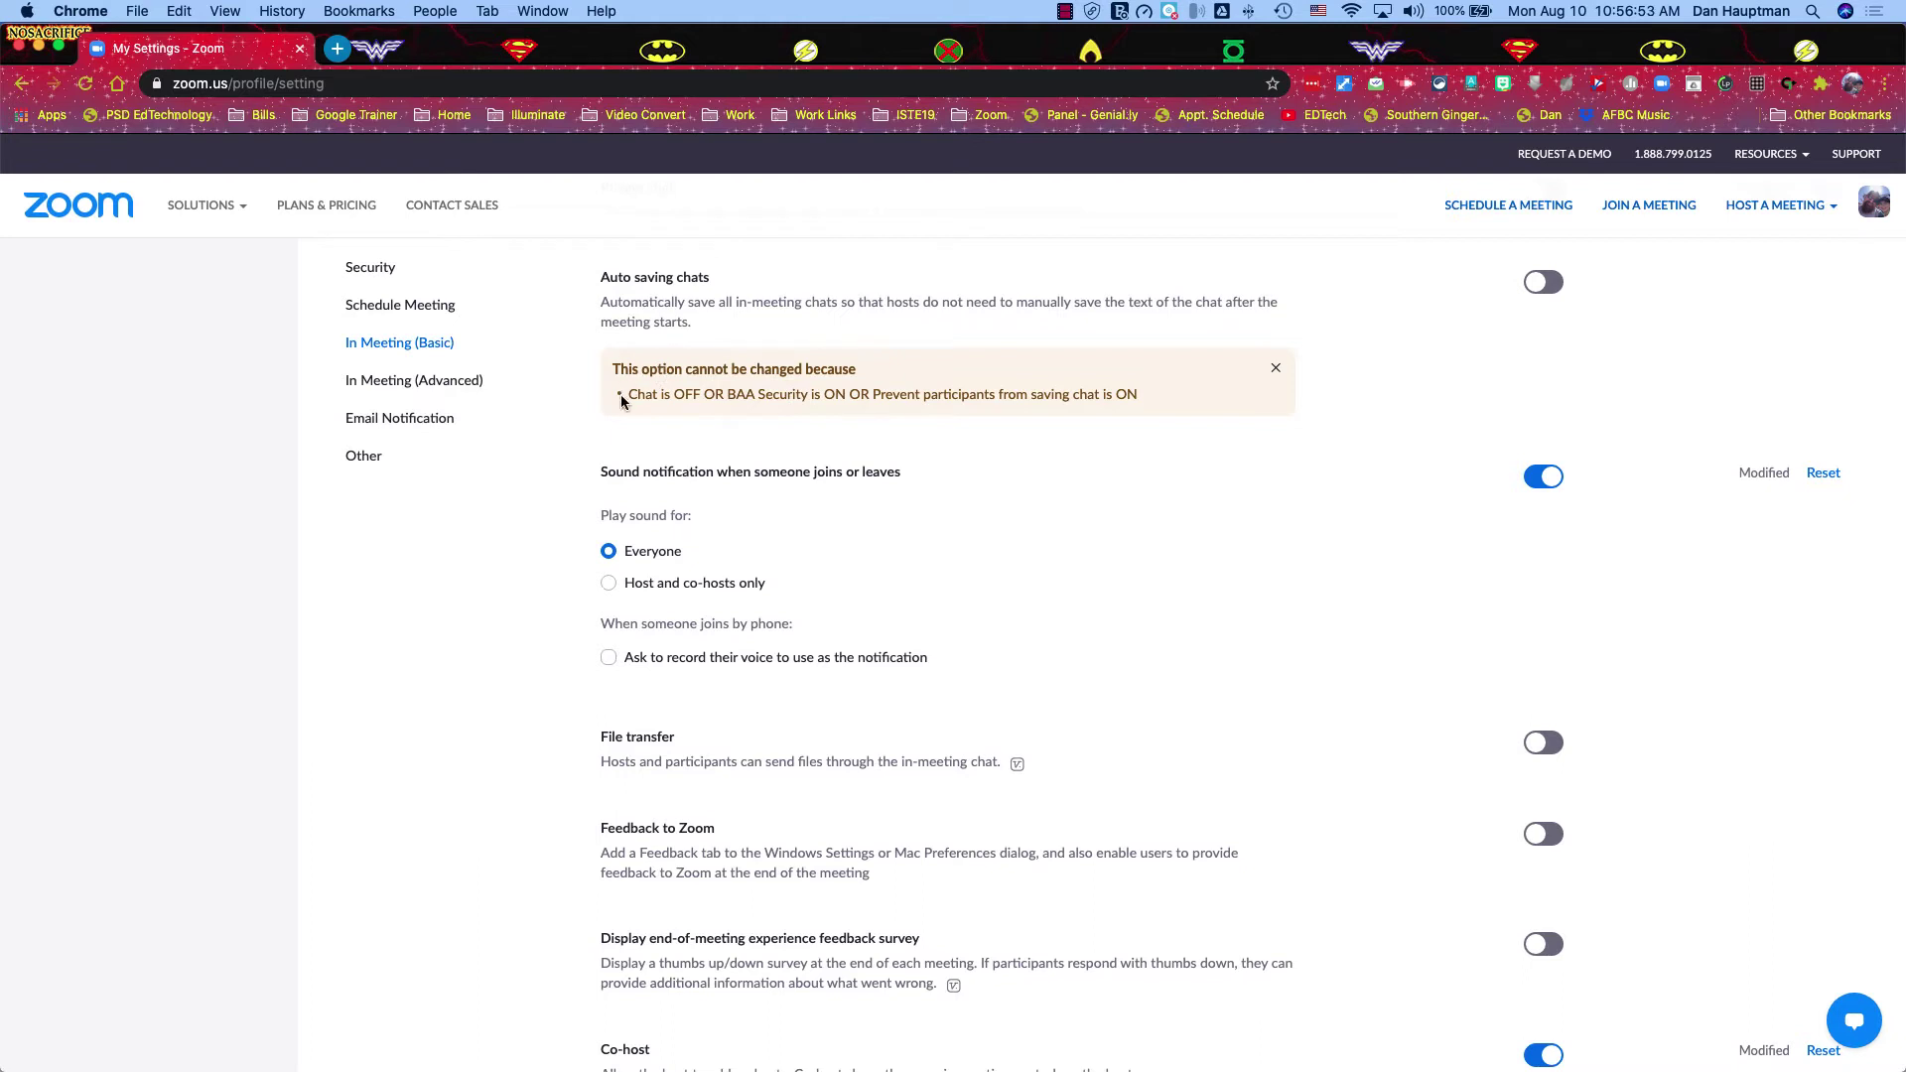
{"action": "left_click_drag", "start_coordinate": [624, 395], "coordinate": [1143, 403]}
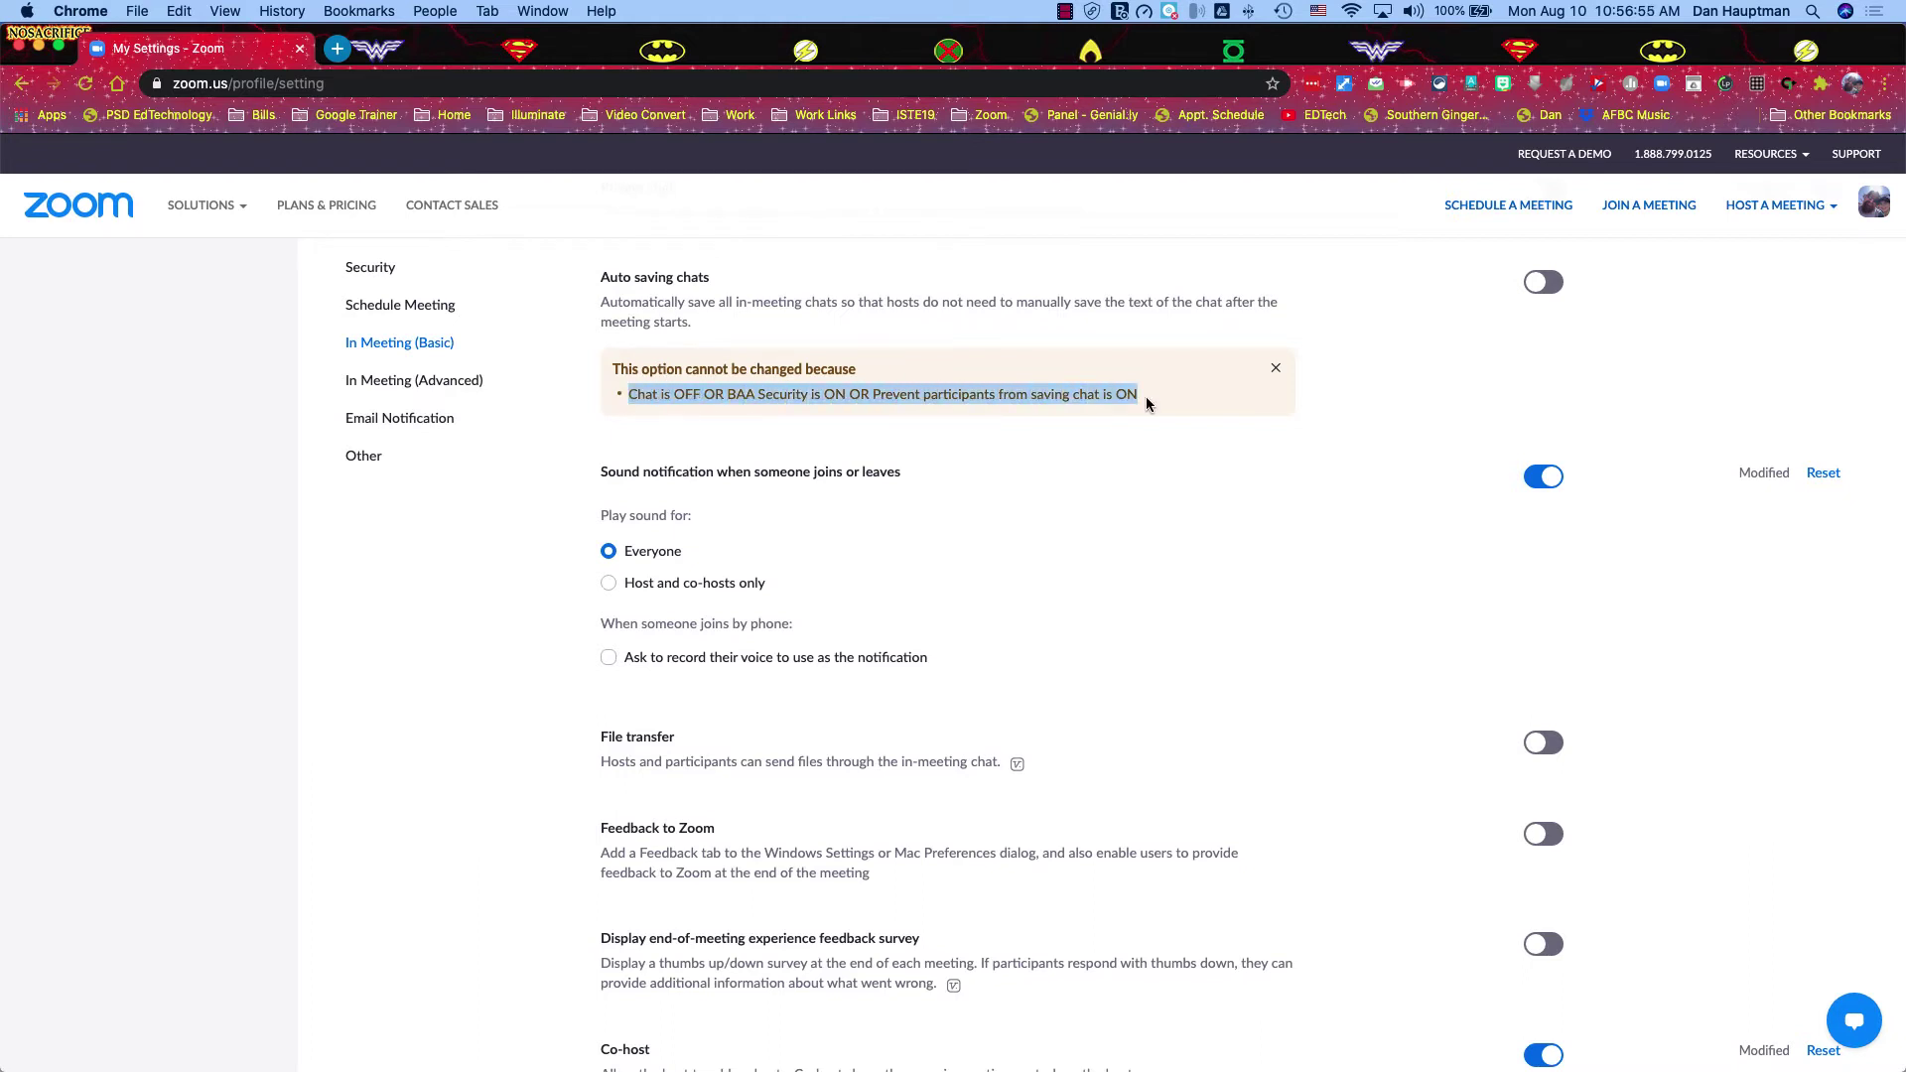
{"action": "left_click", "coordinate": [1143, 404]}
{"action": "left_click", "coordinate": [1276, 368]}
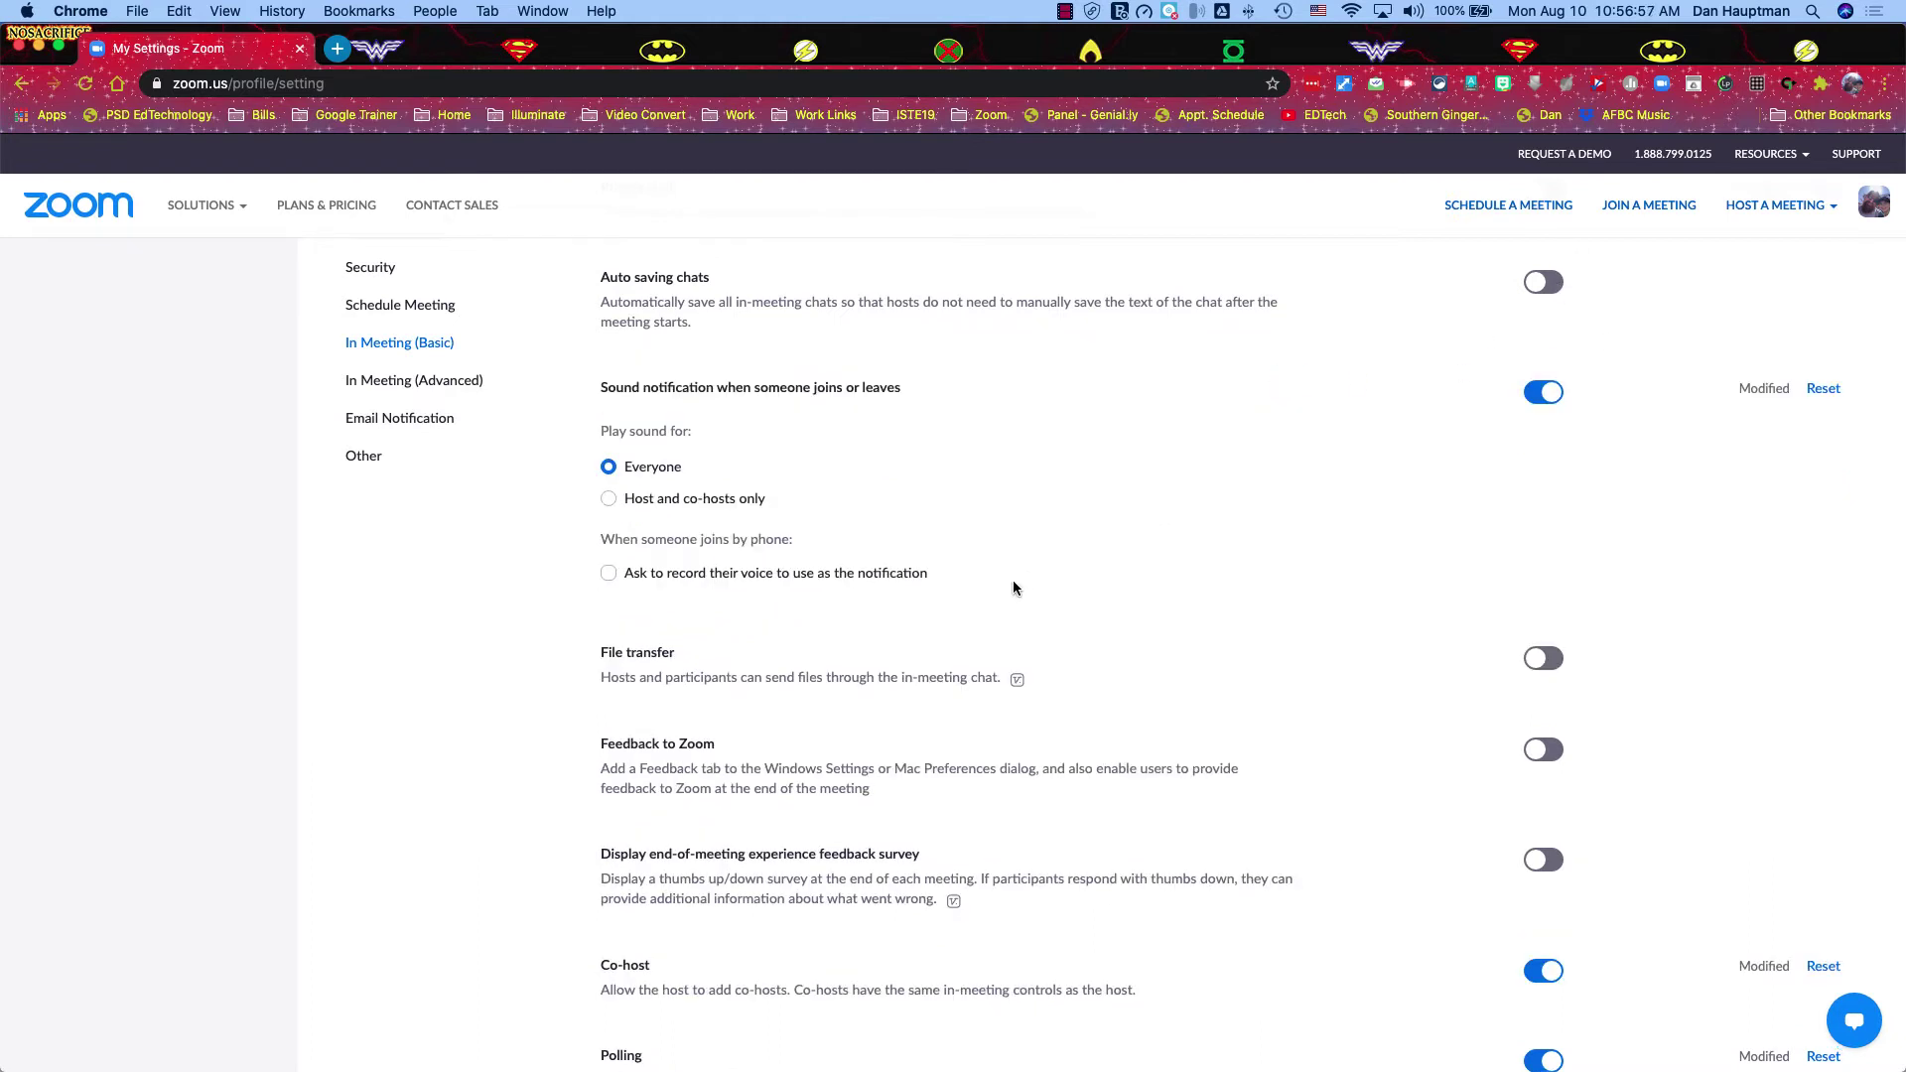
- Set the join or leave sound notification to play for Host and co-hosts only and save the change
{"action": "scroll", "coordinate": [1013, 585], "scroll_direction": "down", "scroll_amount": 1}
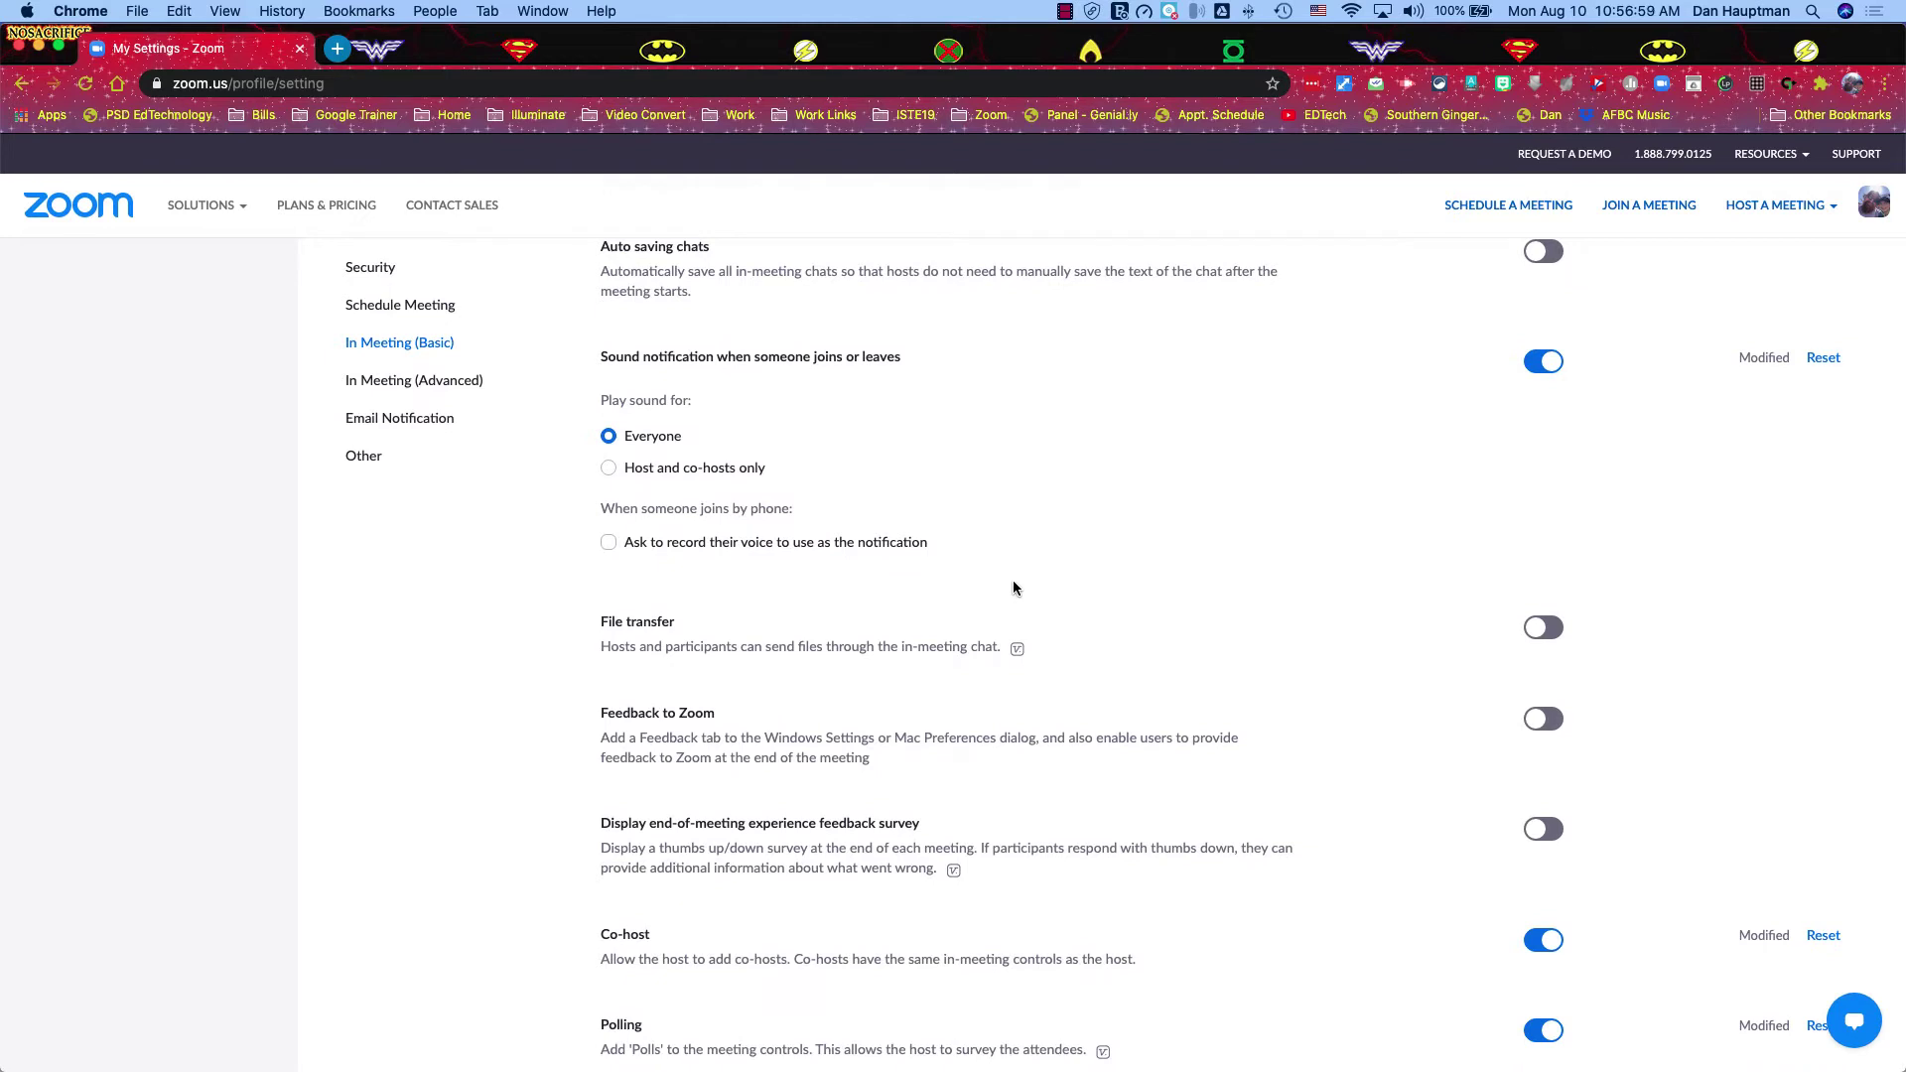
{"action": "scroll", "coordinate": [1012, 588], "scroll_direction": "down", "scroll_amount": 3}
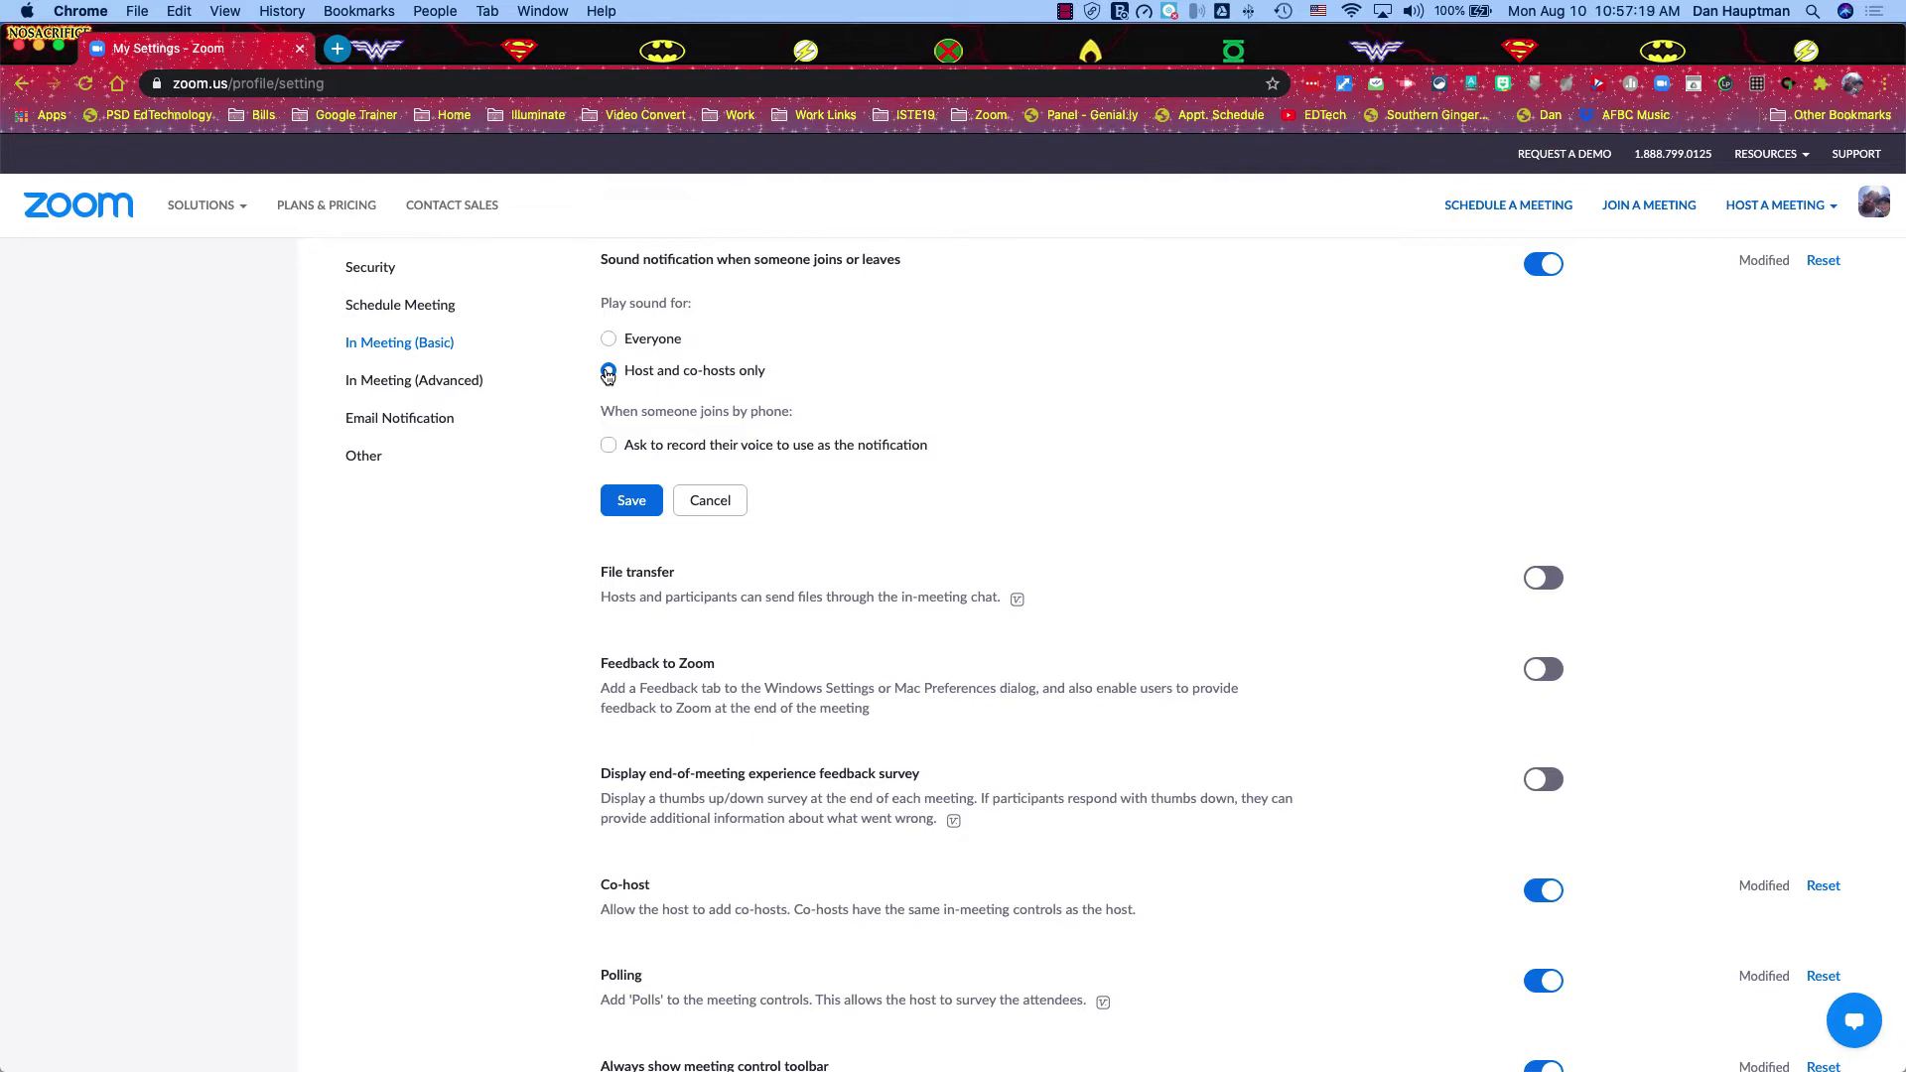
{"action": "left_click", "coordinate": [631, 500]}
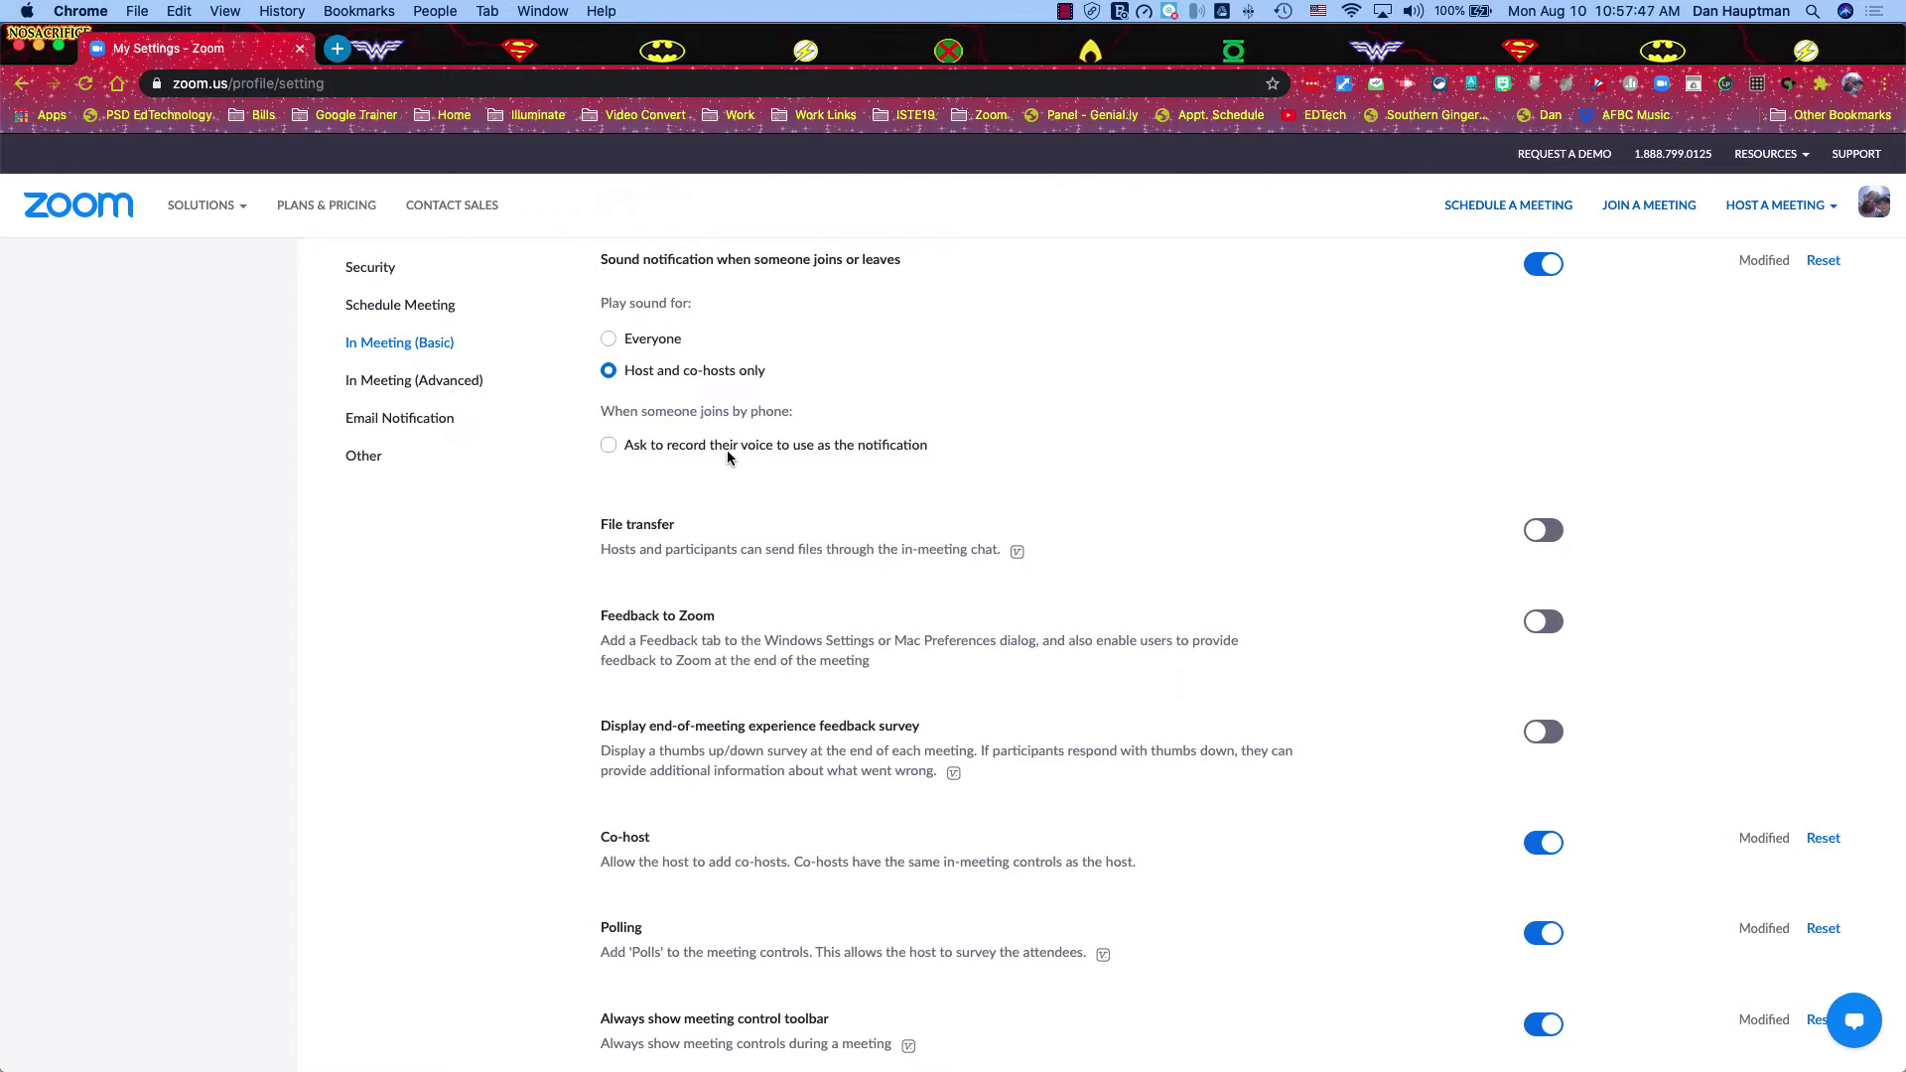
- Review the In Meeting (Basic) settings for file transfer, Zoom feedback, end-of-meeting survey, co-host and polling
{"action": "scroll", "coordinate": [727, 452], "scroll_direction": "down", "scroll_amount": 3}
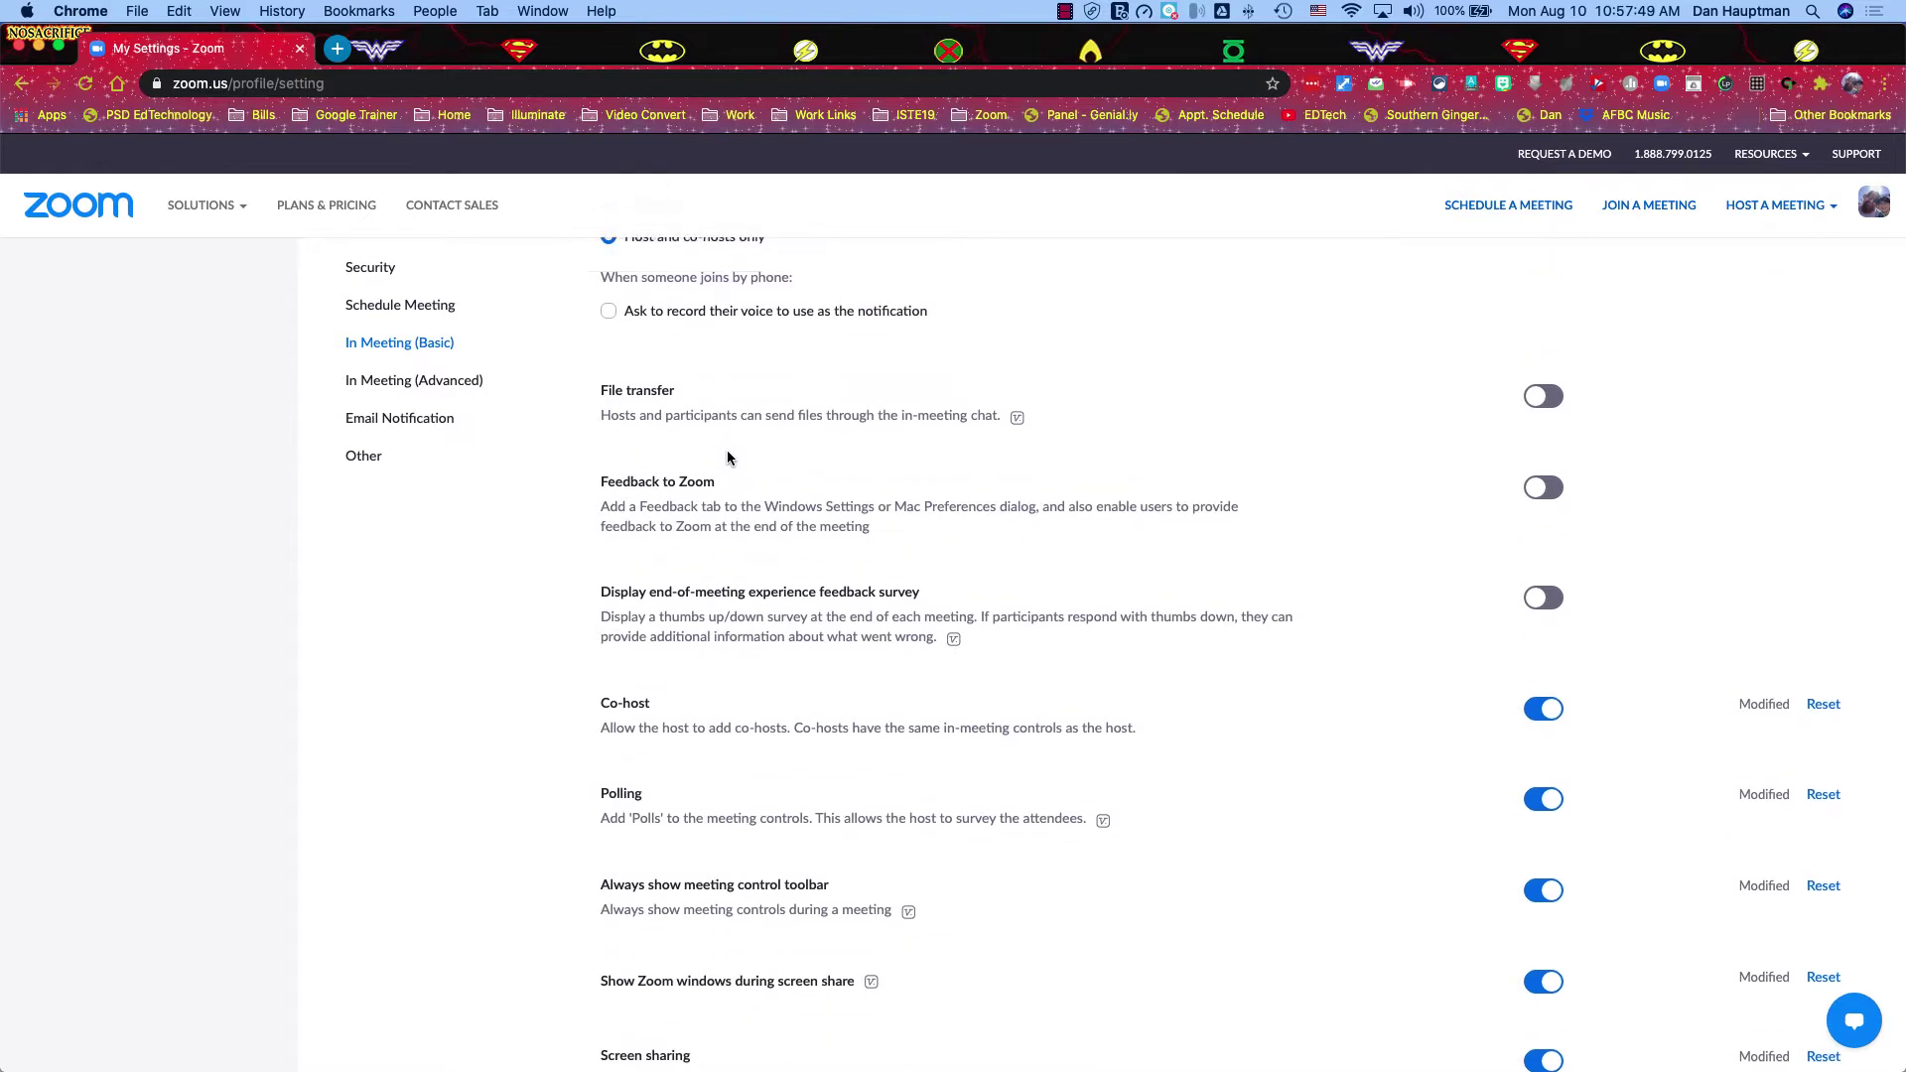
{"action": "scroll", "coordinate": [707, 474], "scroll_direction": "down", "scroll_amount": 3}
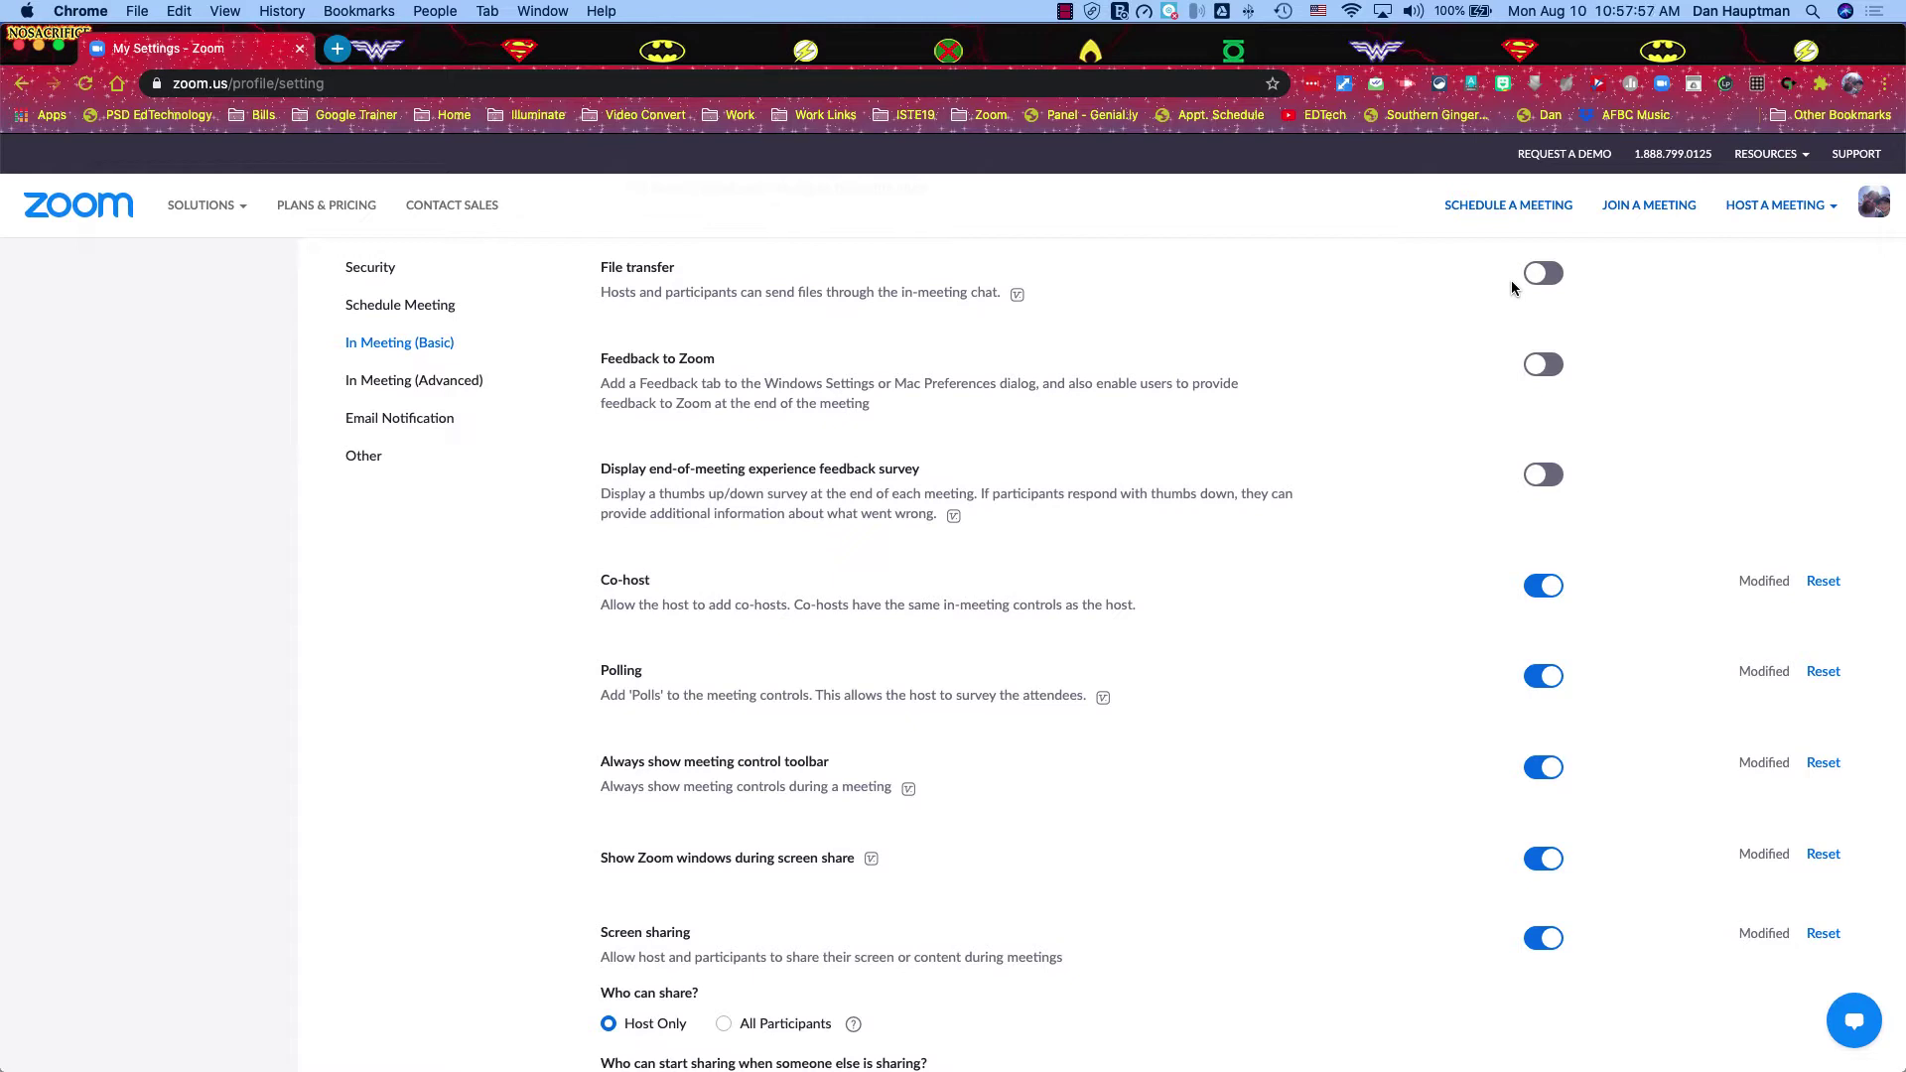
{"action": "scroll", "coordinate": [1422, 308], "scroll_direction": "down", "scroll_amount": 2}
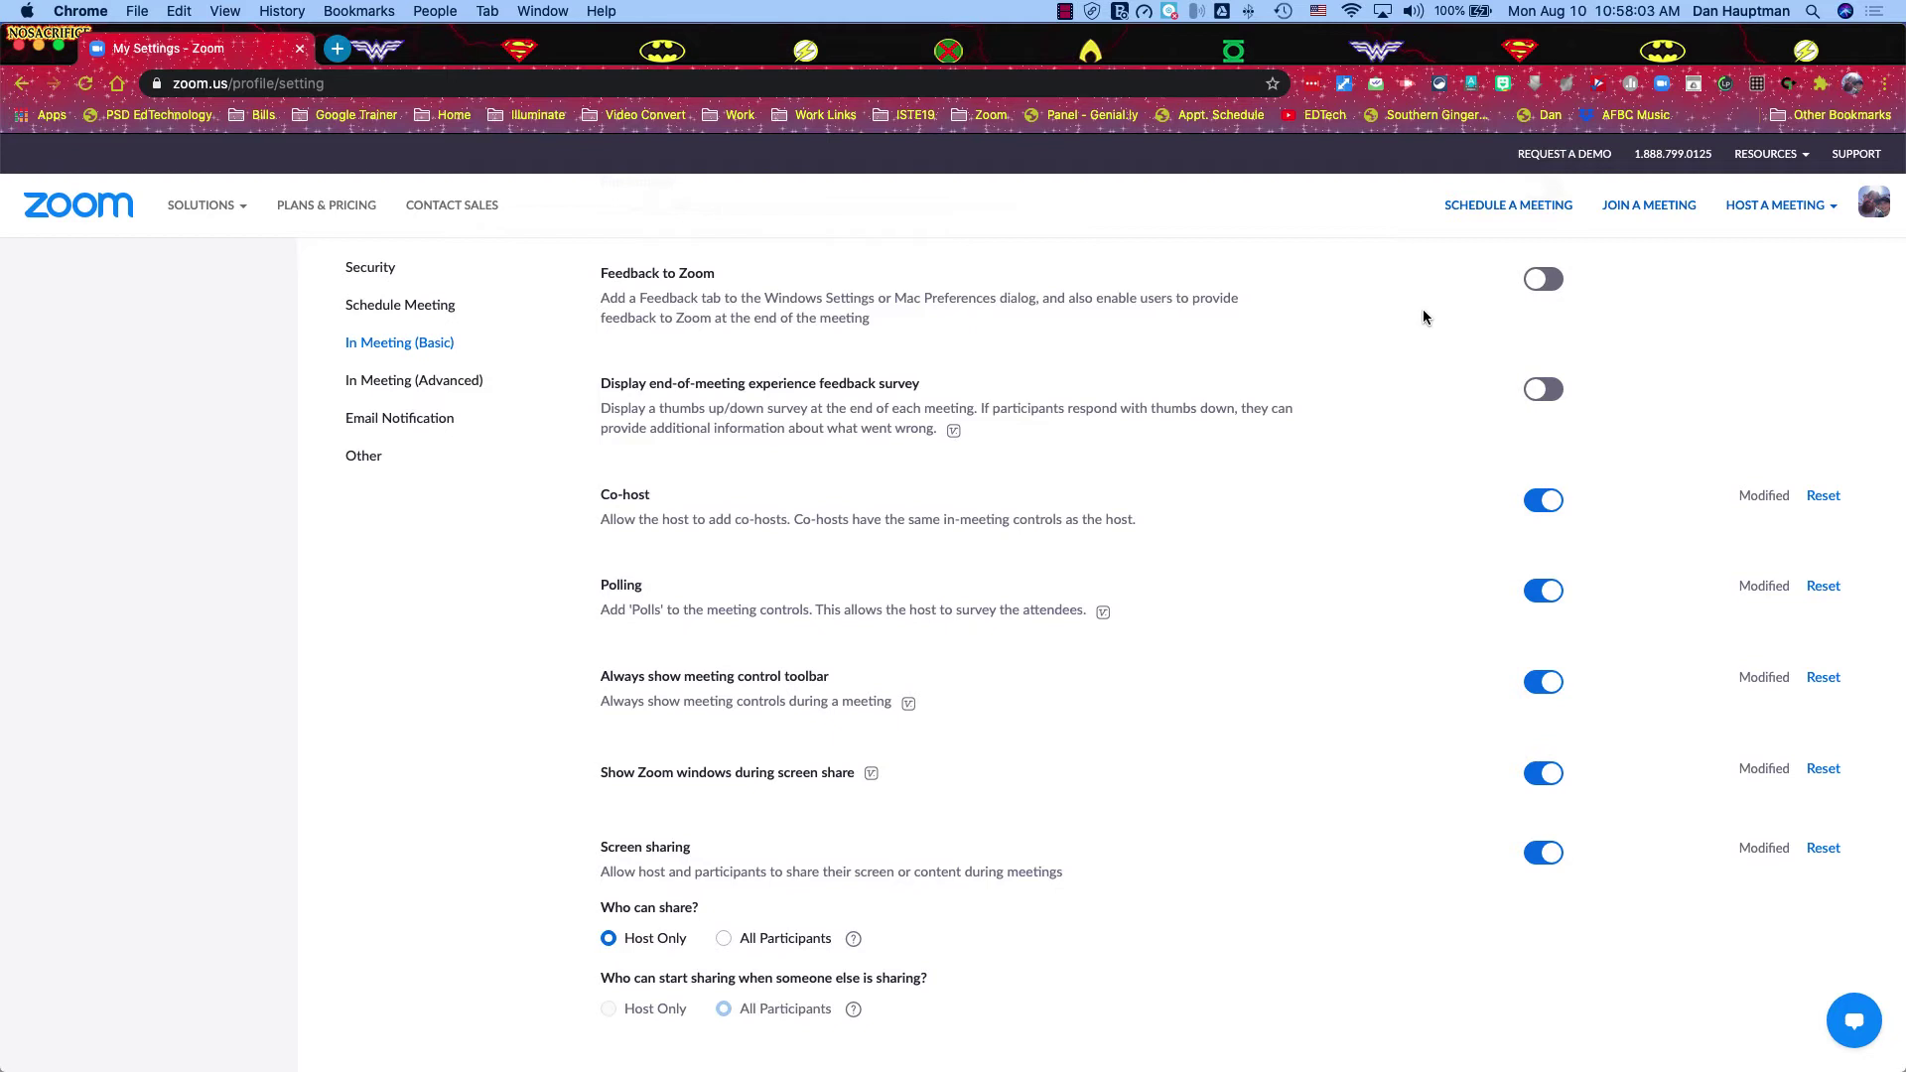
{"action": "scroll", "coordinate": [1423, 310], "scroll_direction": "down", "scroll_amount": 1}
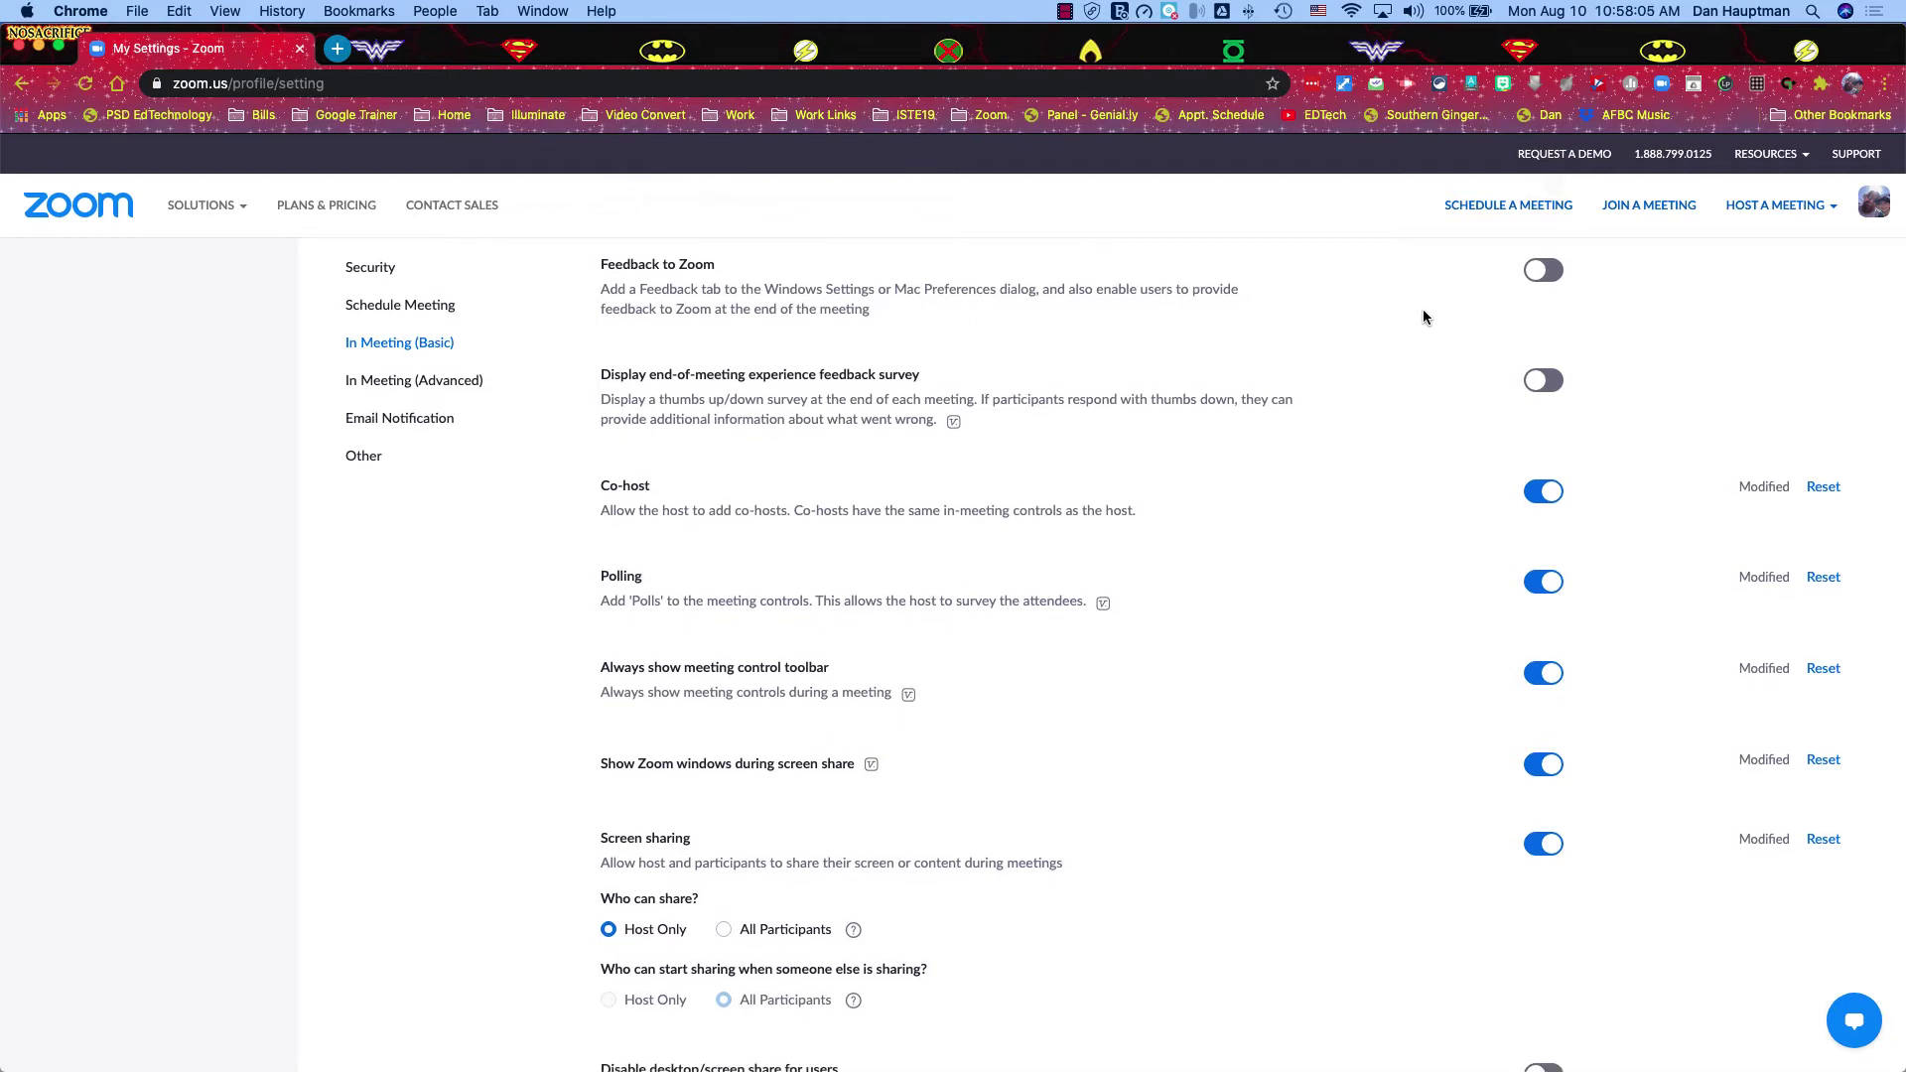
{"action": "scroll", "coordinate": [1423, 317], "scroll_direction": "down", "scroll_amount": 2}
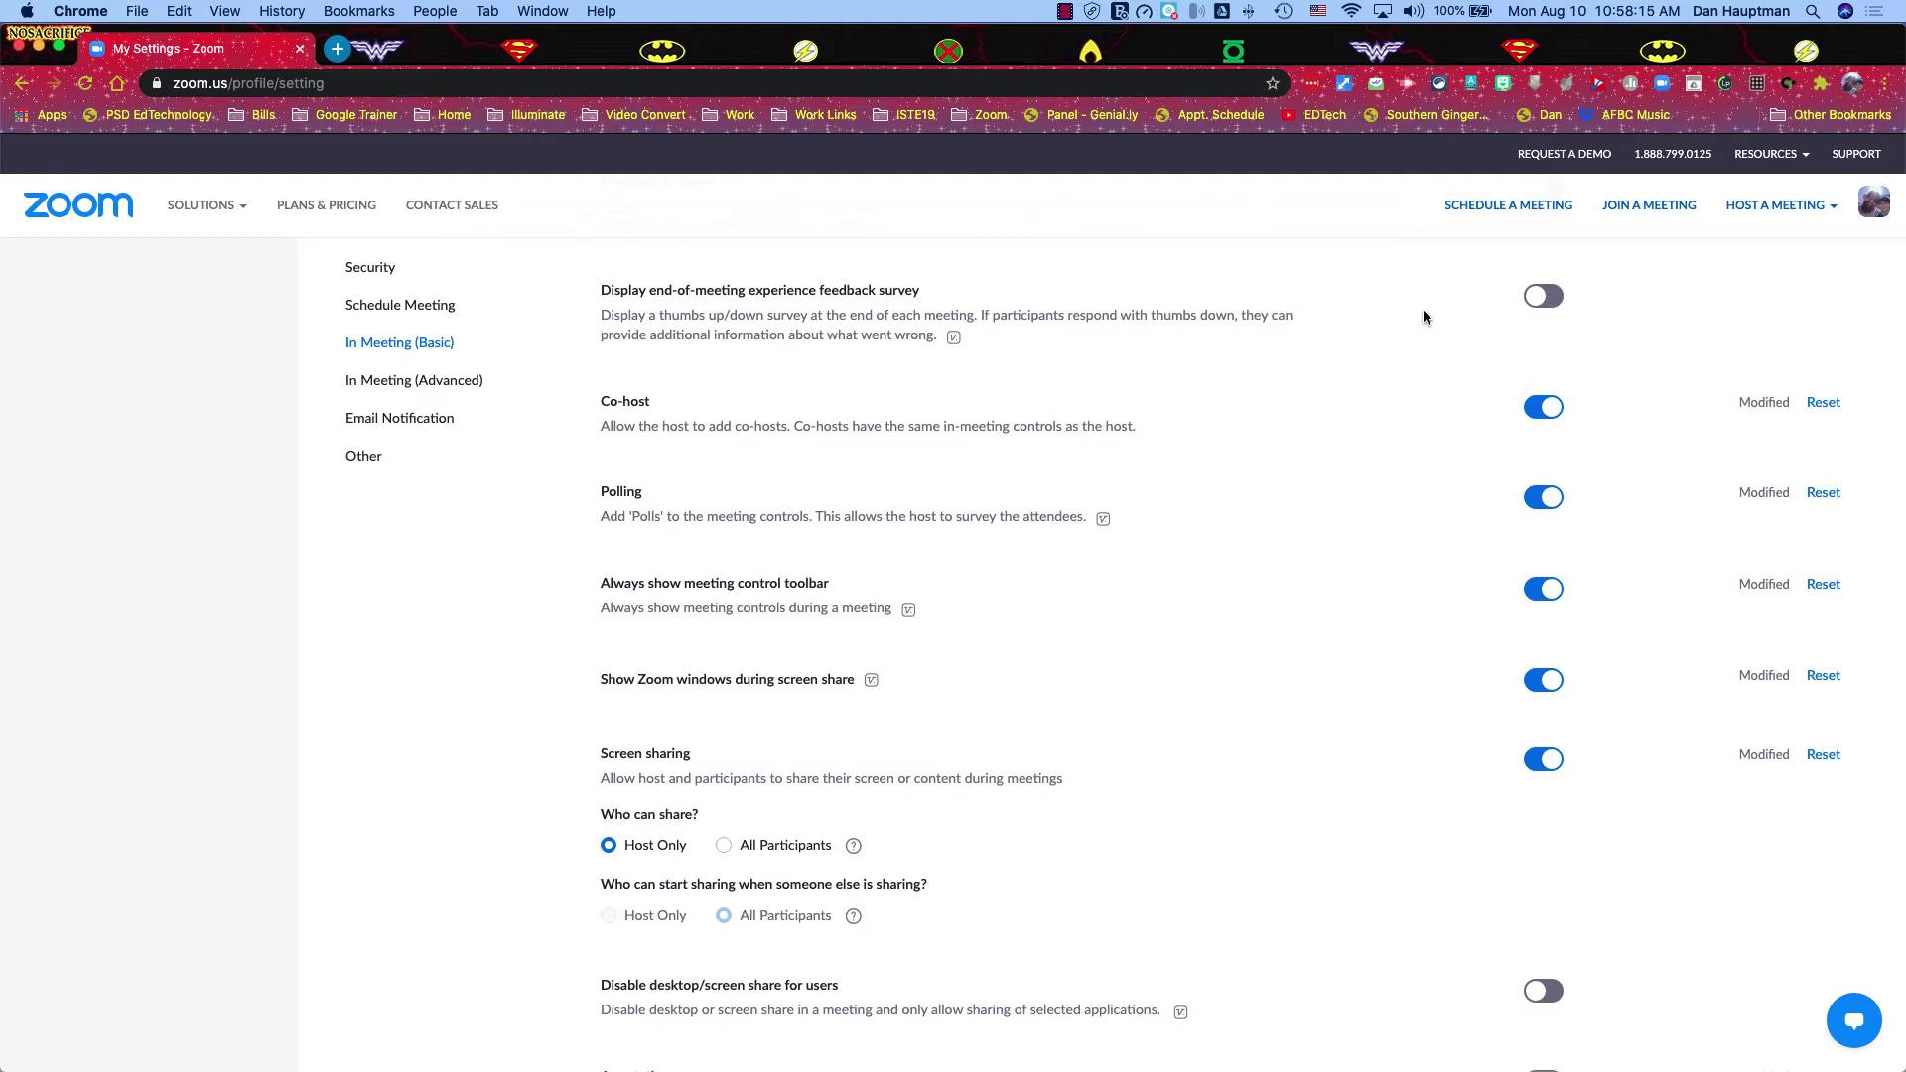
{"action": "scroll", "coordinate": [1423, 312], "scroll_direction": "down", "scroll_amount": 3}
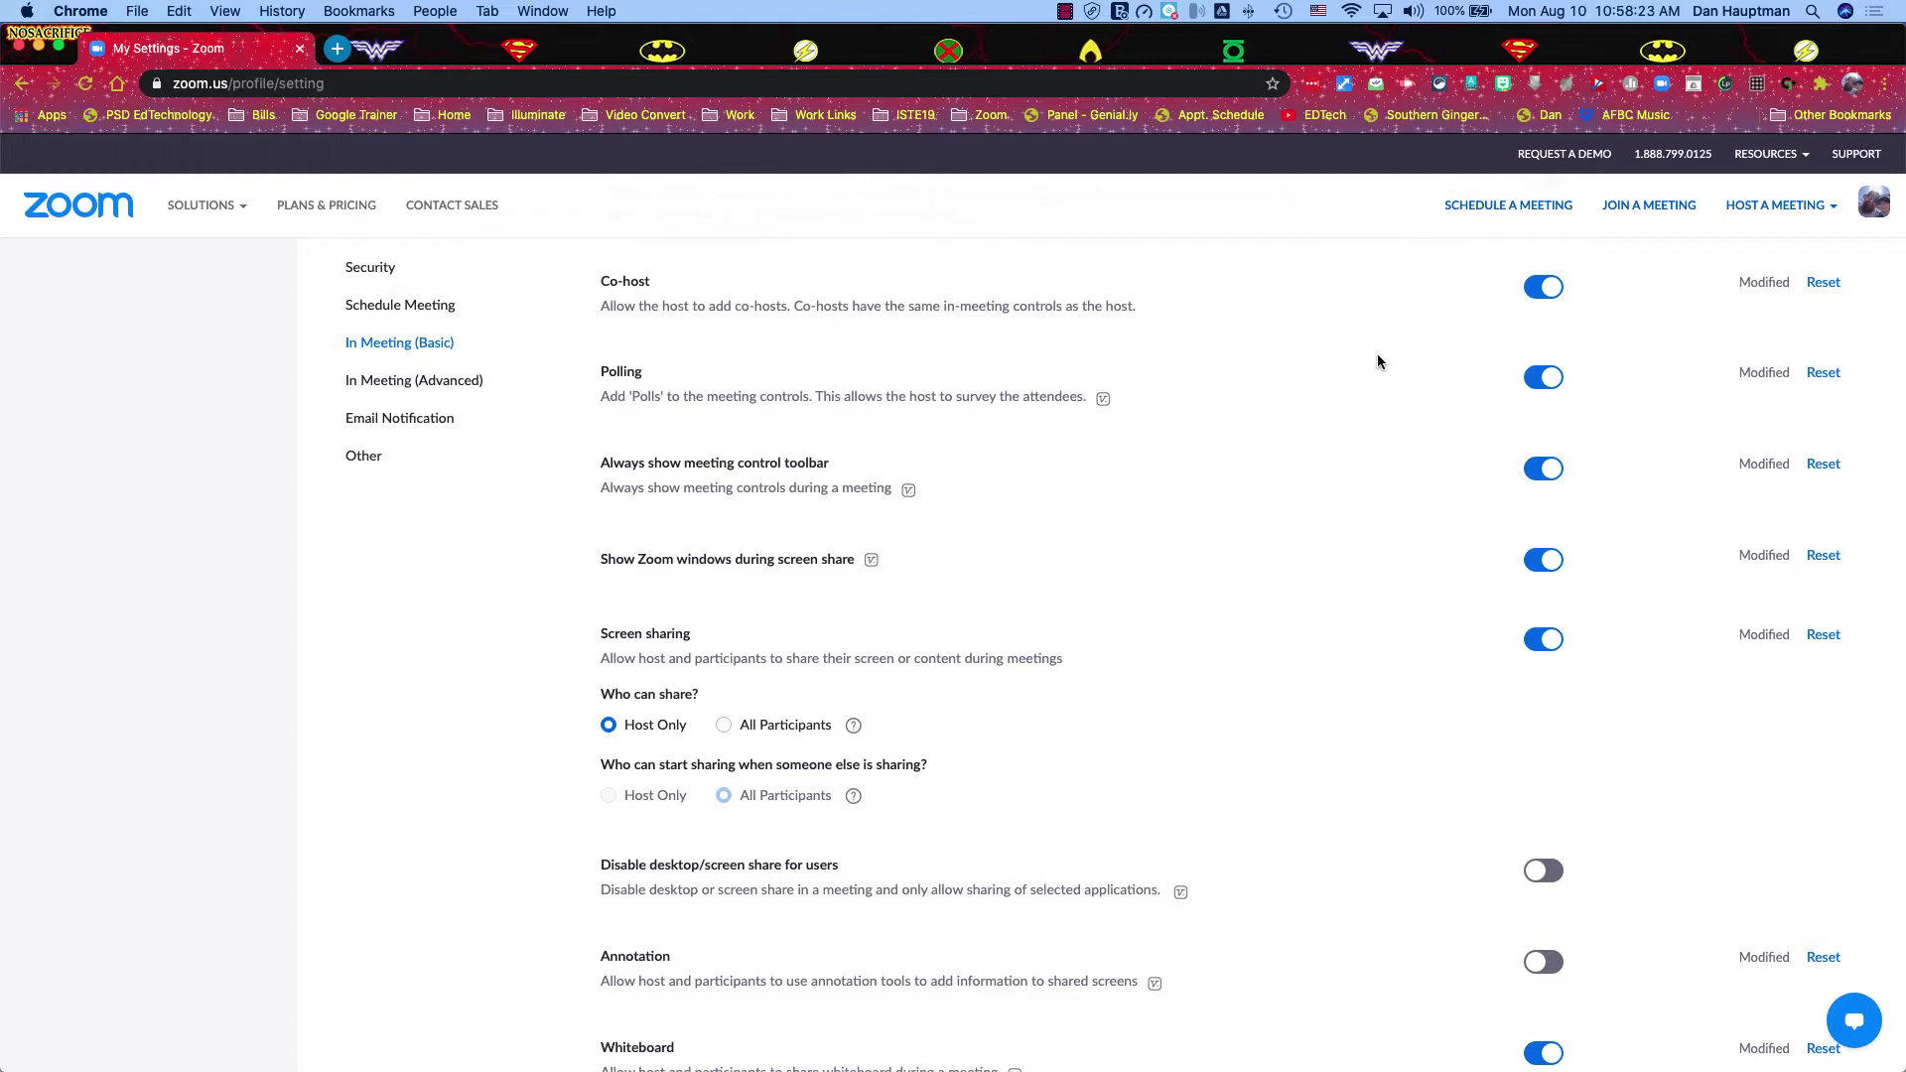
{"action": "scroll", "coordinate": [1378, 355], "scroll_direction": "down", "scroll_amount": 2}
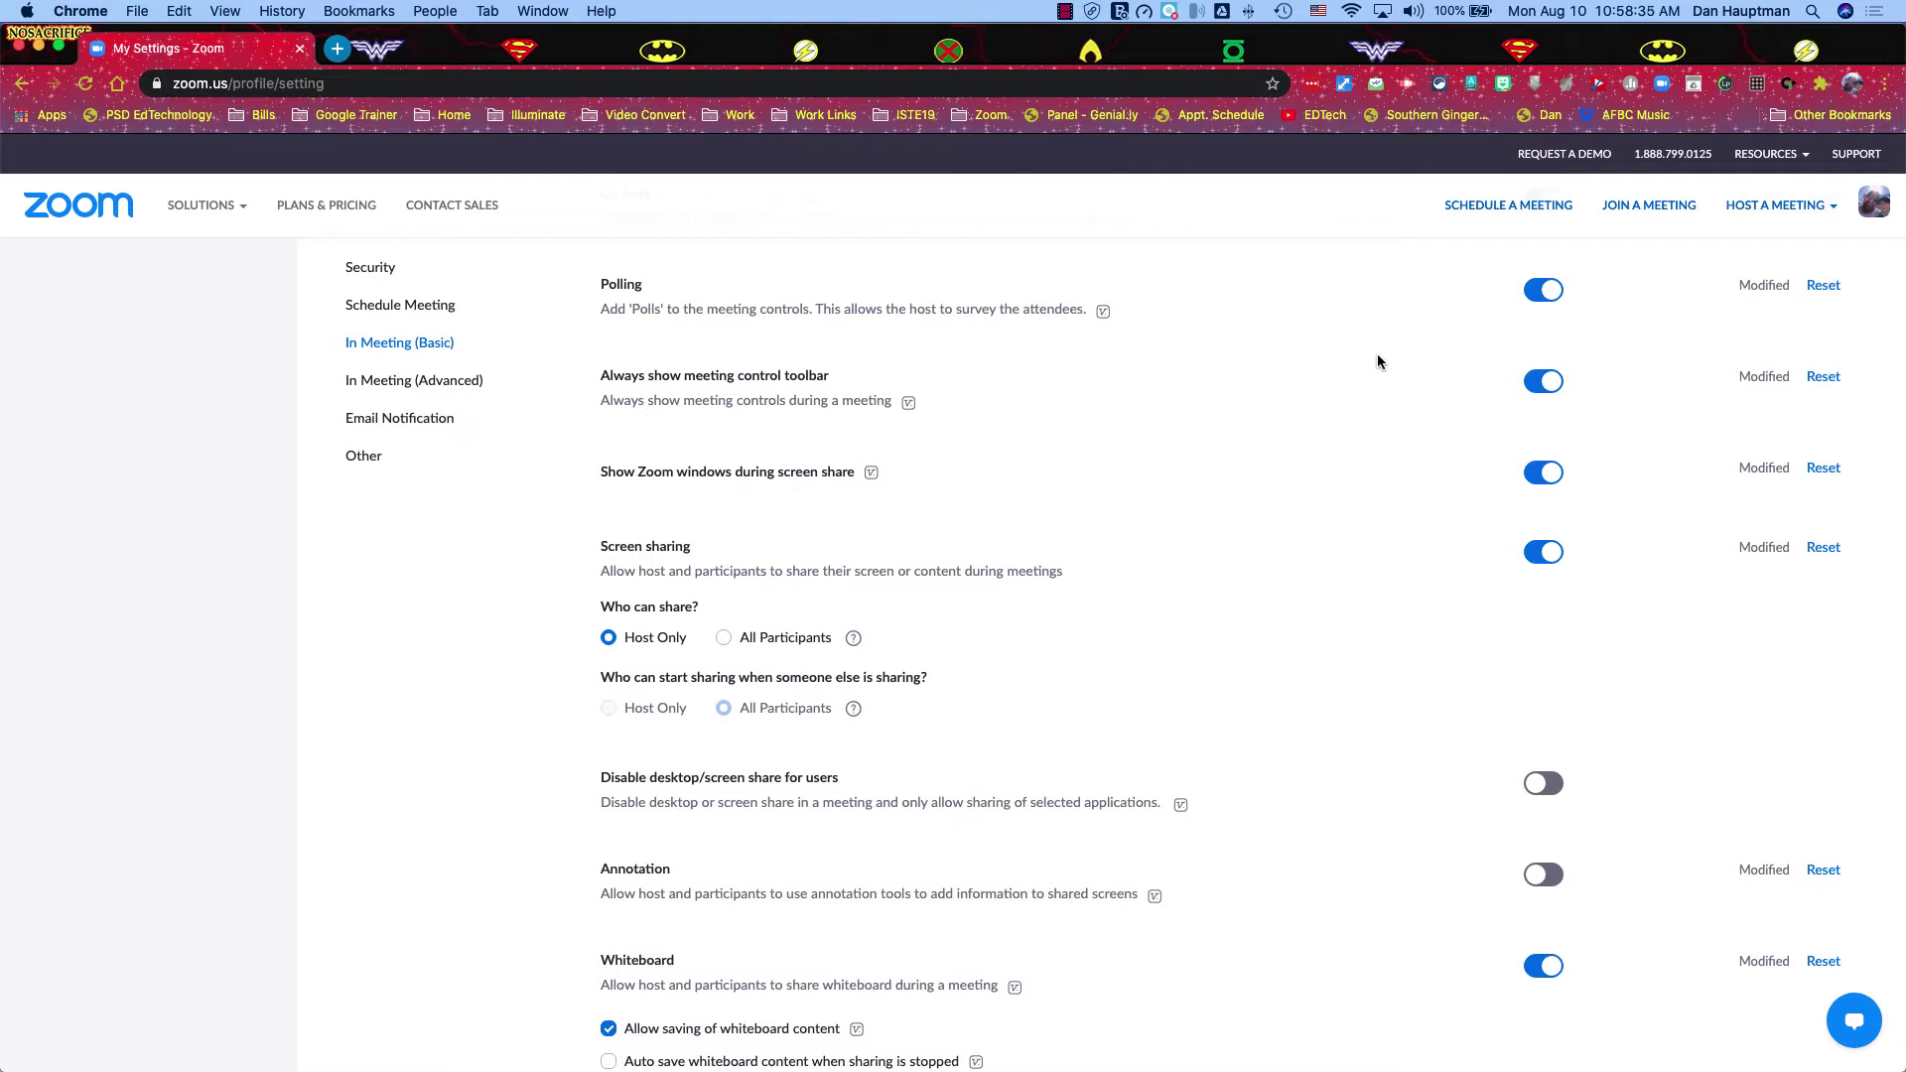
- Review the meeting control toolbar, screen sharing, desktop share restriction, annotation and whiteboard settings
{"action": "scroll", "coordinate": [1378, 357], "scroll_direction": "down", "scroll_amount": 2}
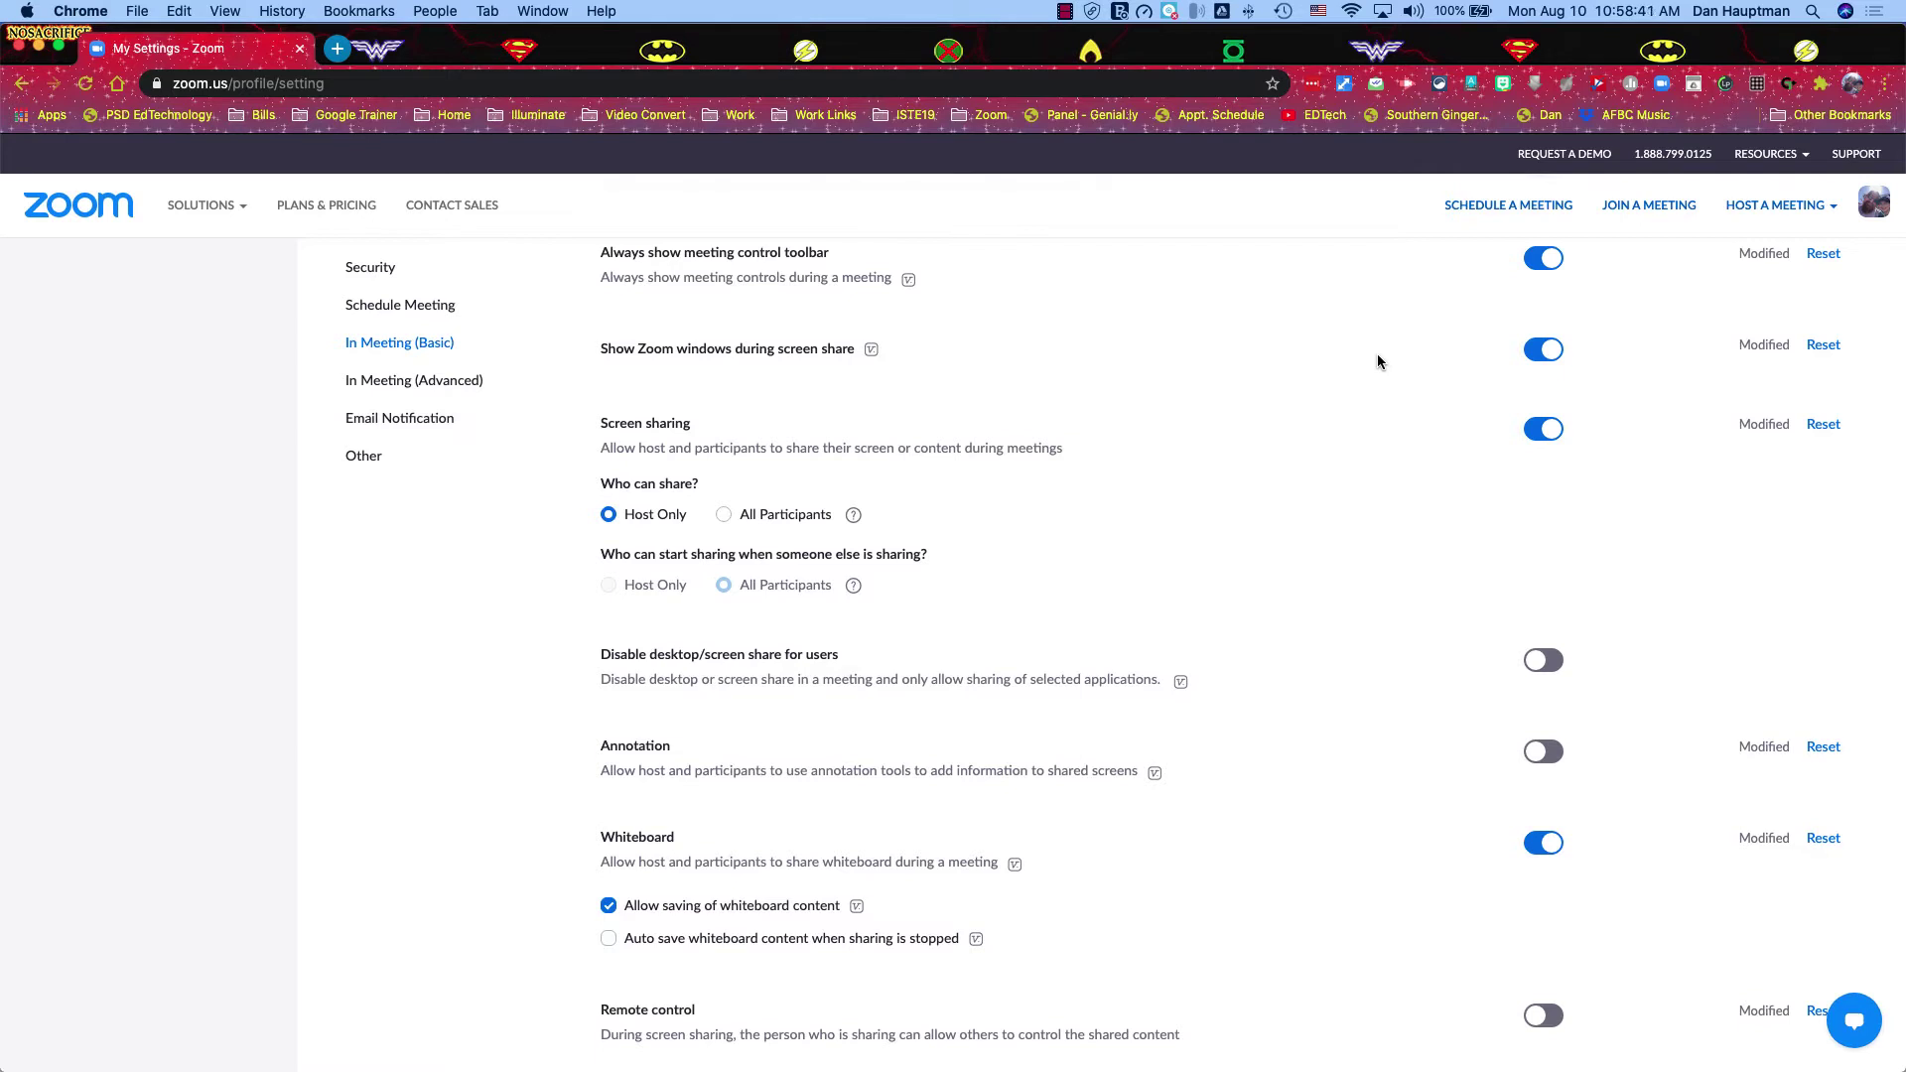
{"action": "scroll", "coordinate": [1334, 373], "scroll_direction": "down", "scroll_amount": 1}
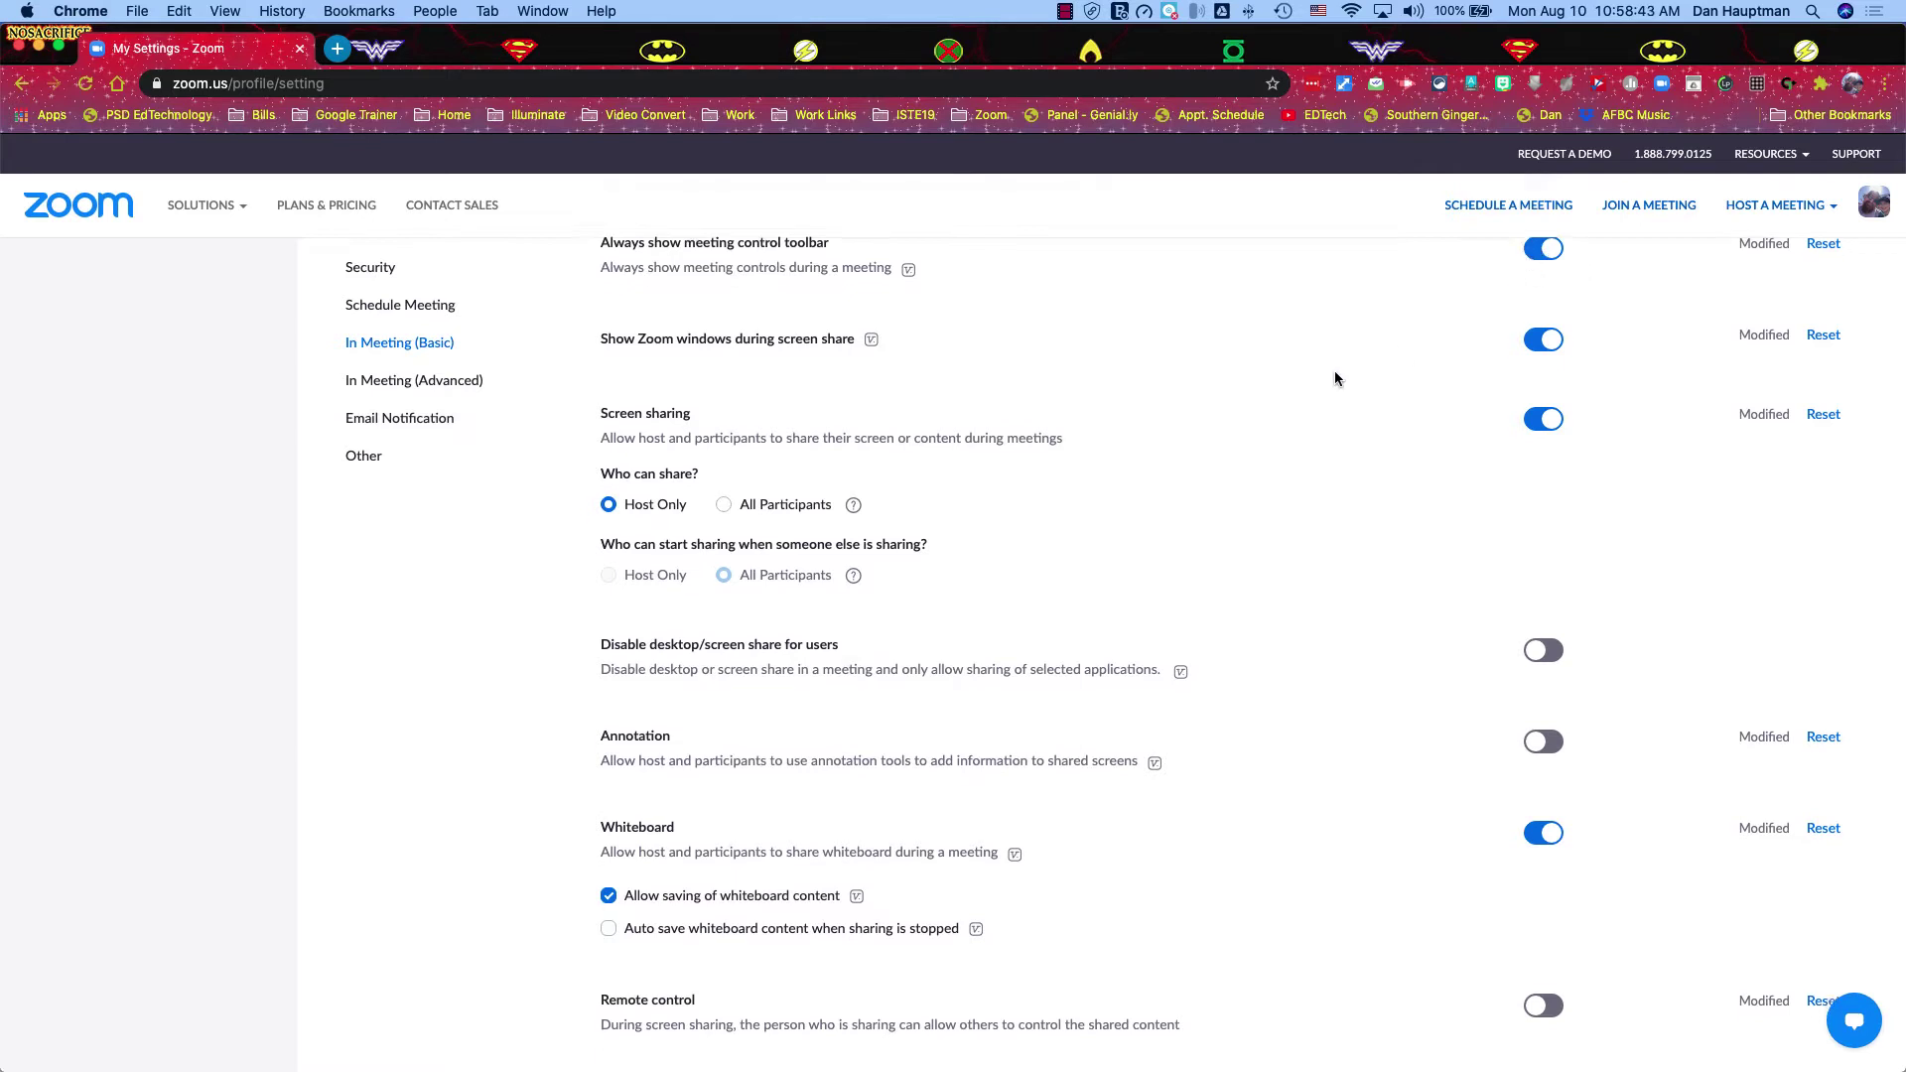
{"action": "scroll", "coordinate": [1335, 377], "scroll_direction": "down", "scroll_amount": 1}
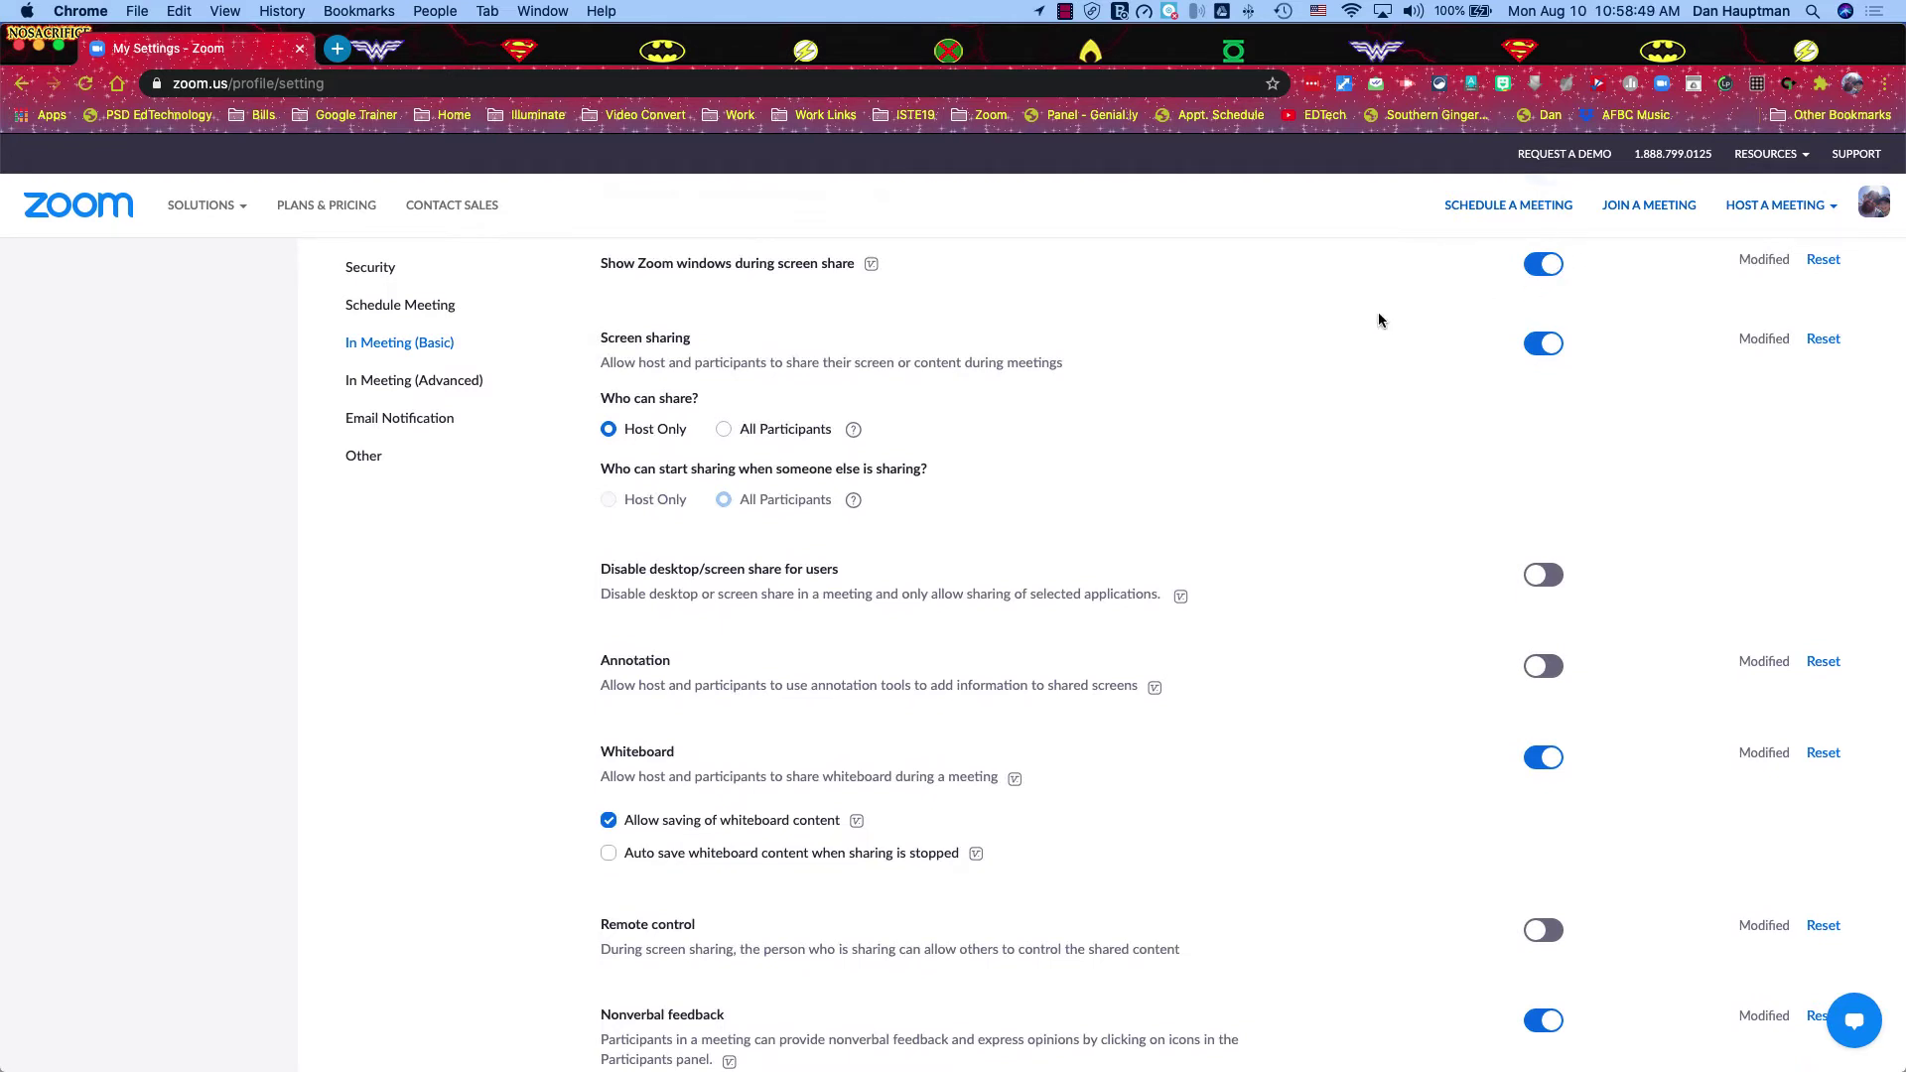
{"action": "scroll", "coordinate": [1357, 350], "scroll_direction": "down", "scroll_amount": 1}
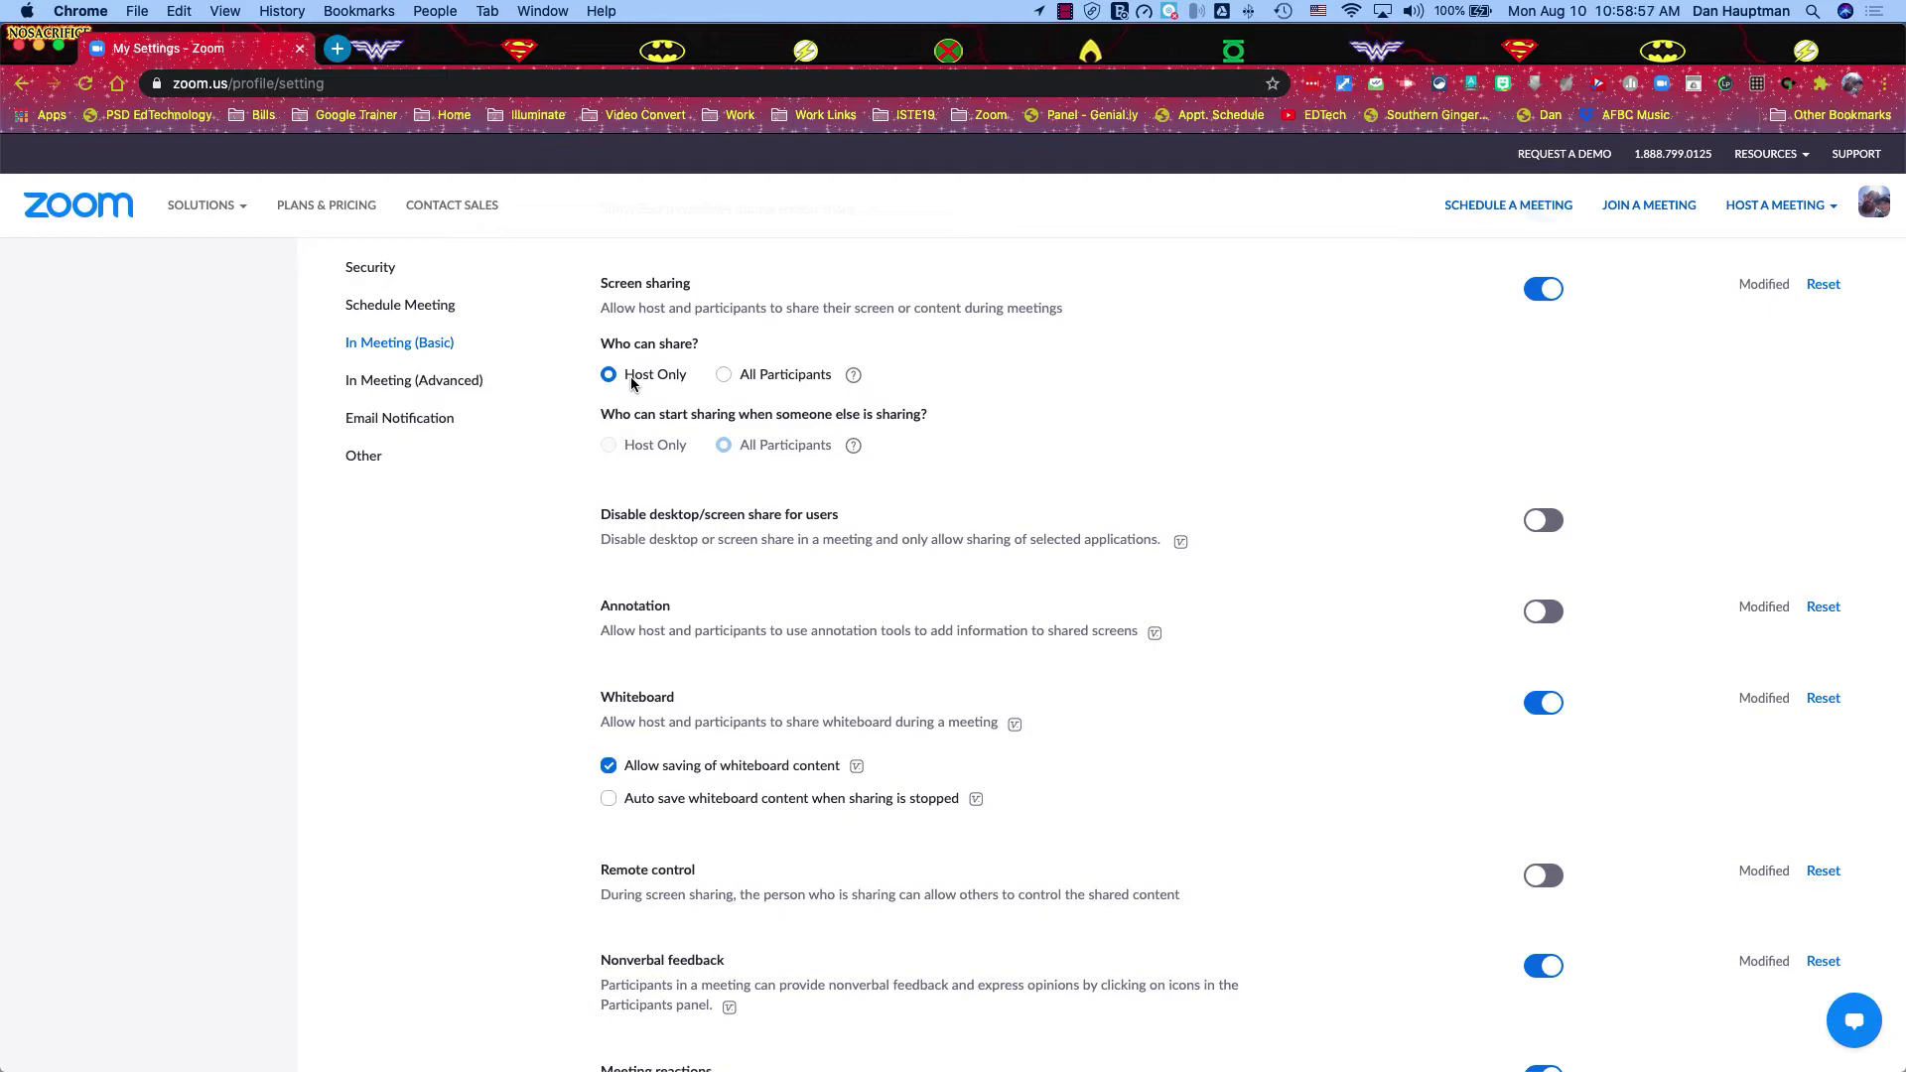
{"action": "scroll", "coordinate": [616, 412], "scroll_direction": "down", "scroll_amount": 4}
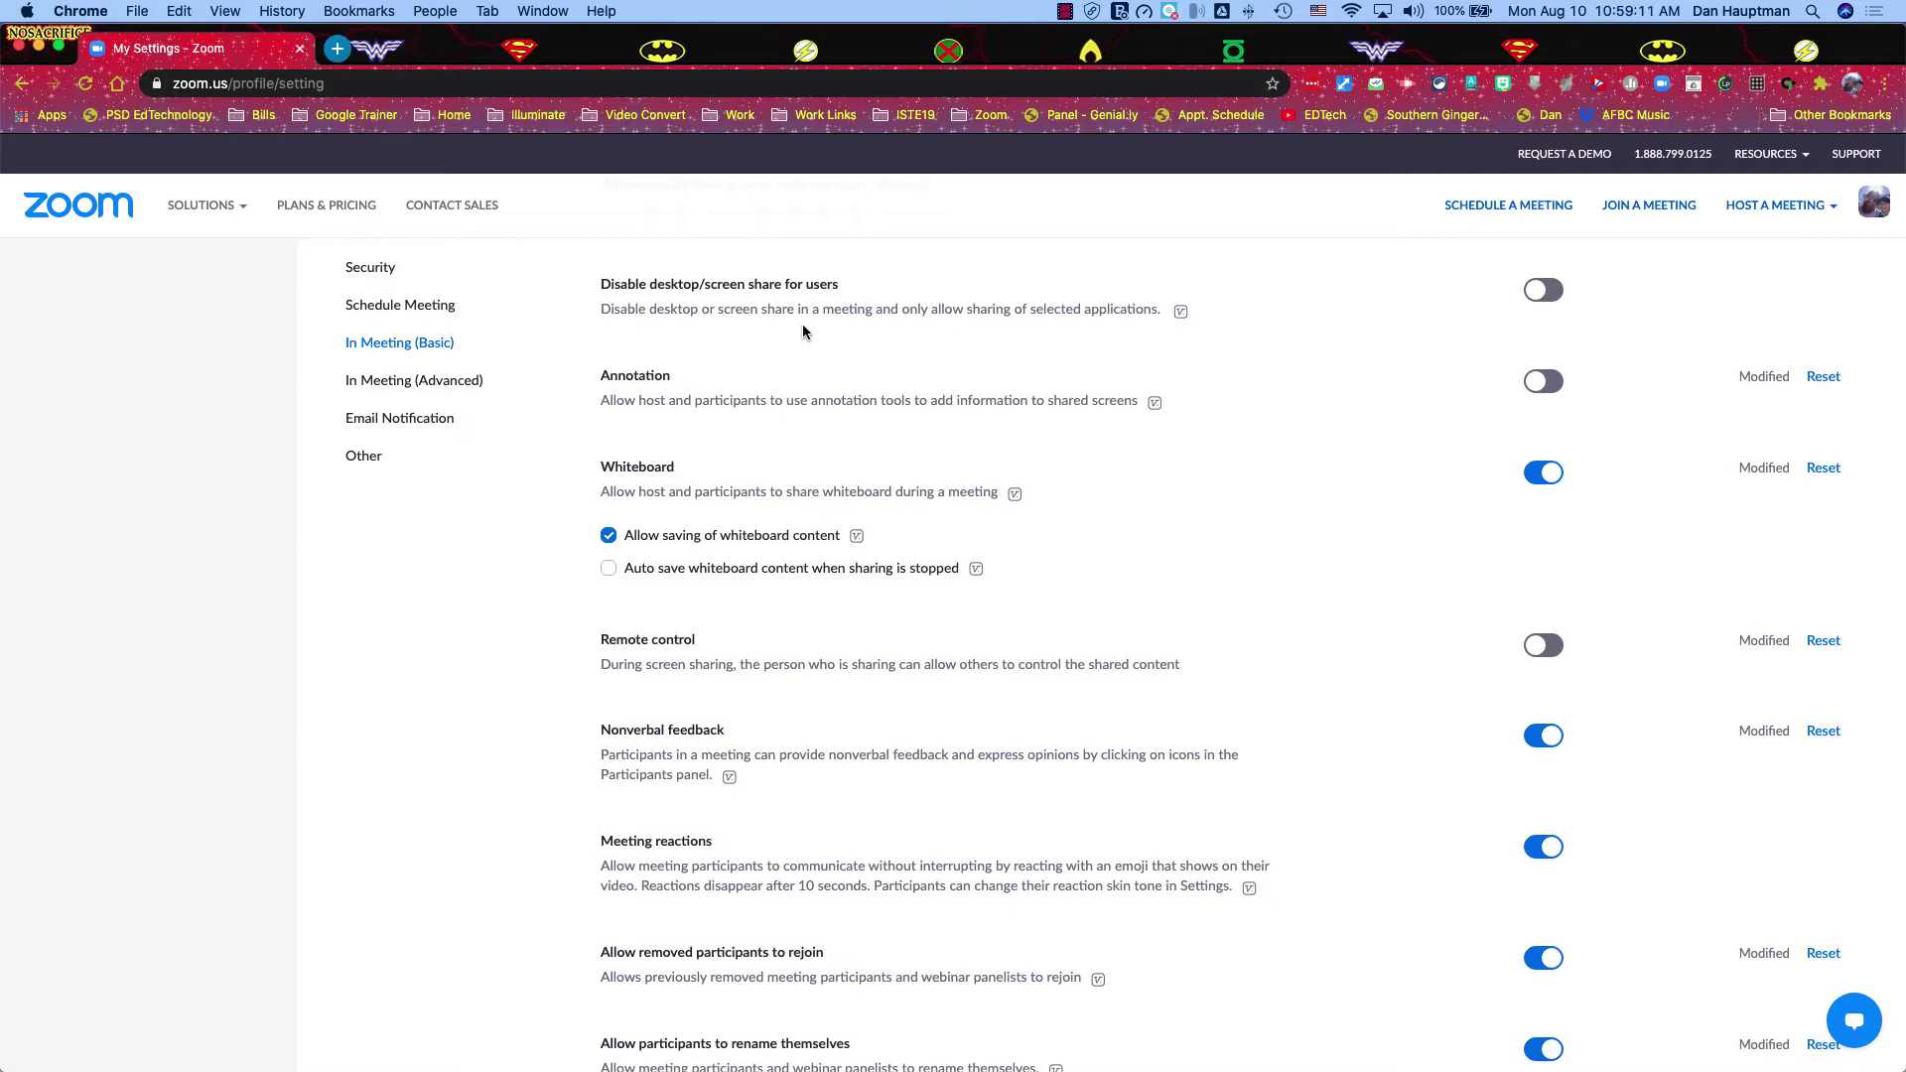
{"action": "scroll", "coordinate": [804, 331], "scroll_direction": "down", "scroll_amount": 3}
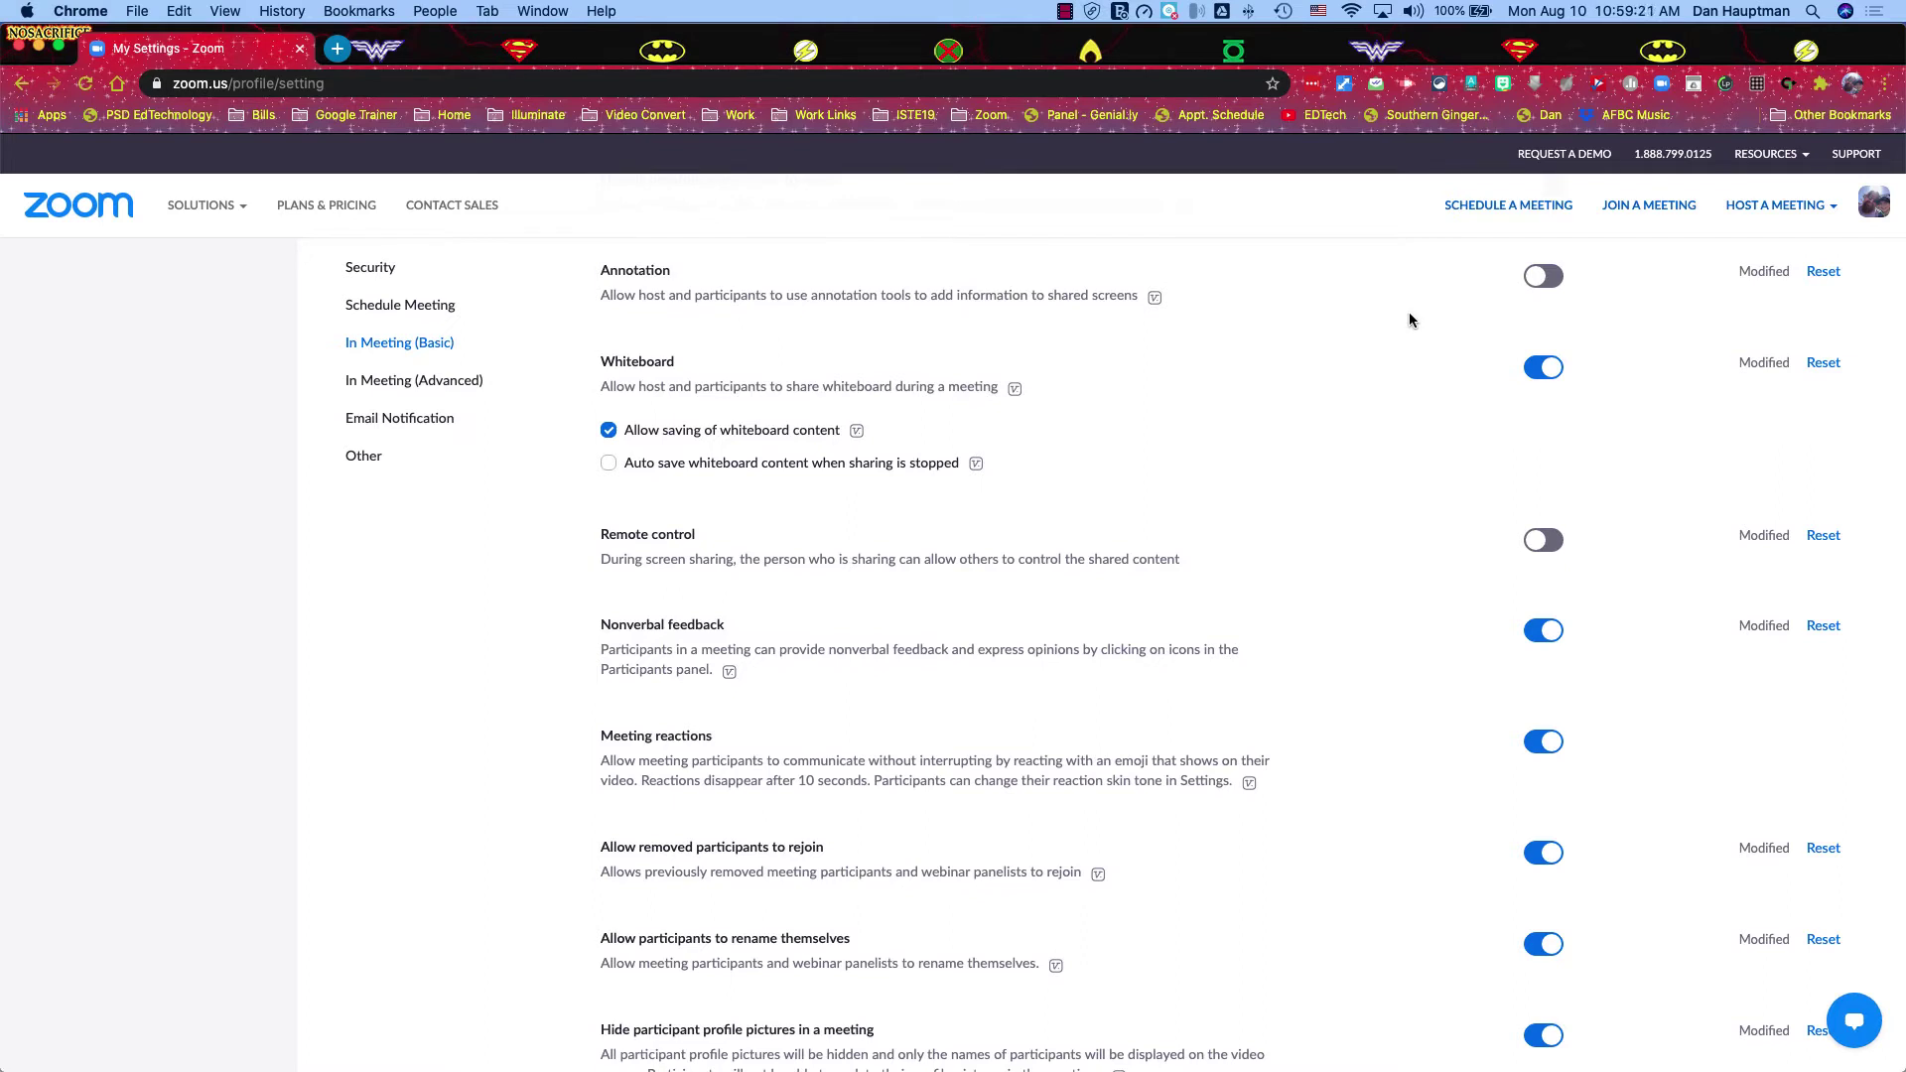
{"action": "scroll", "coordinate": [1410, 320], "scroll_direction": "down", "scroll_amount": 2}
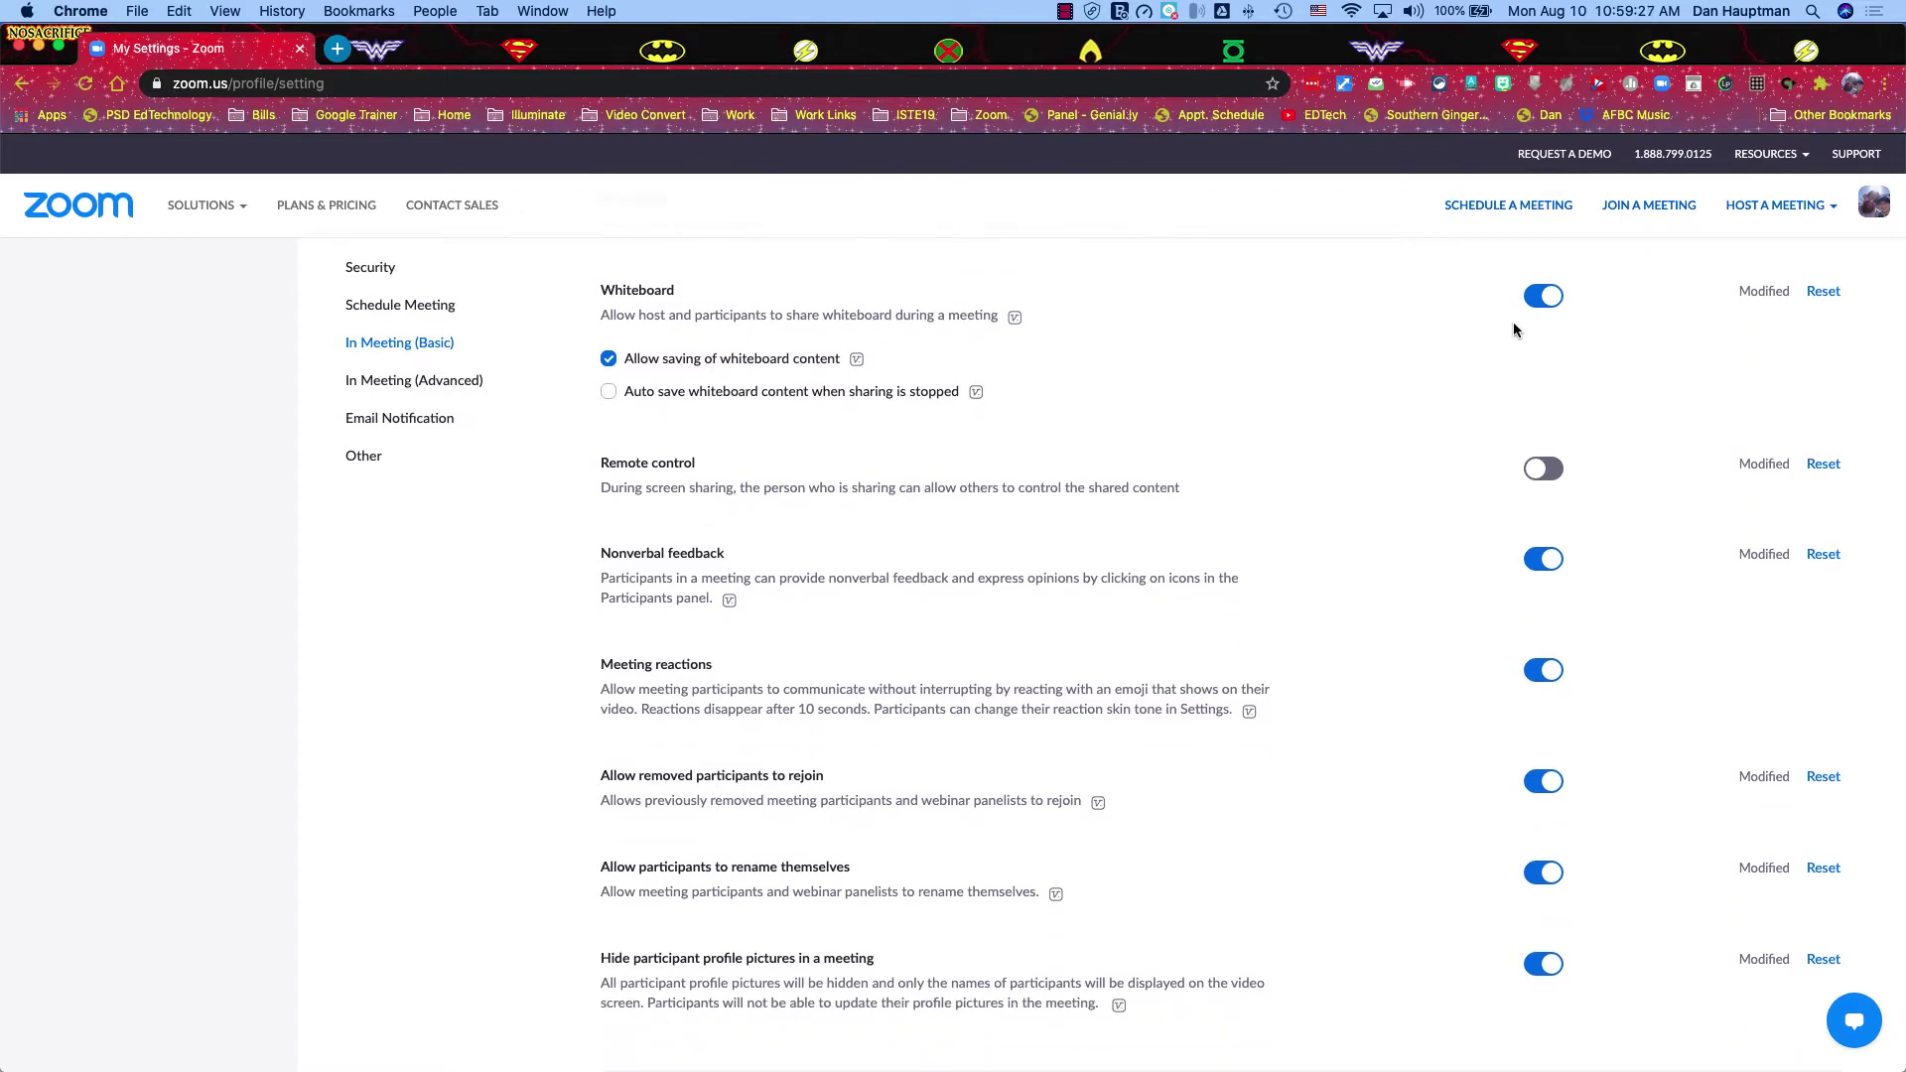
- Turn off the Whiteboard setting for meetings and check the Remote control setting below it
{"action": "left_click", "coordinate": [1545, 296]}
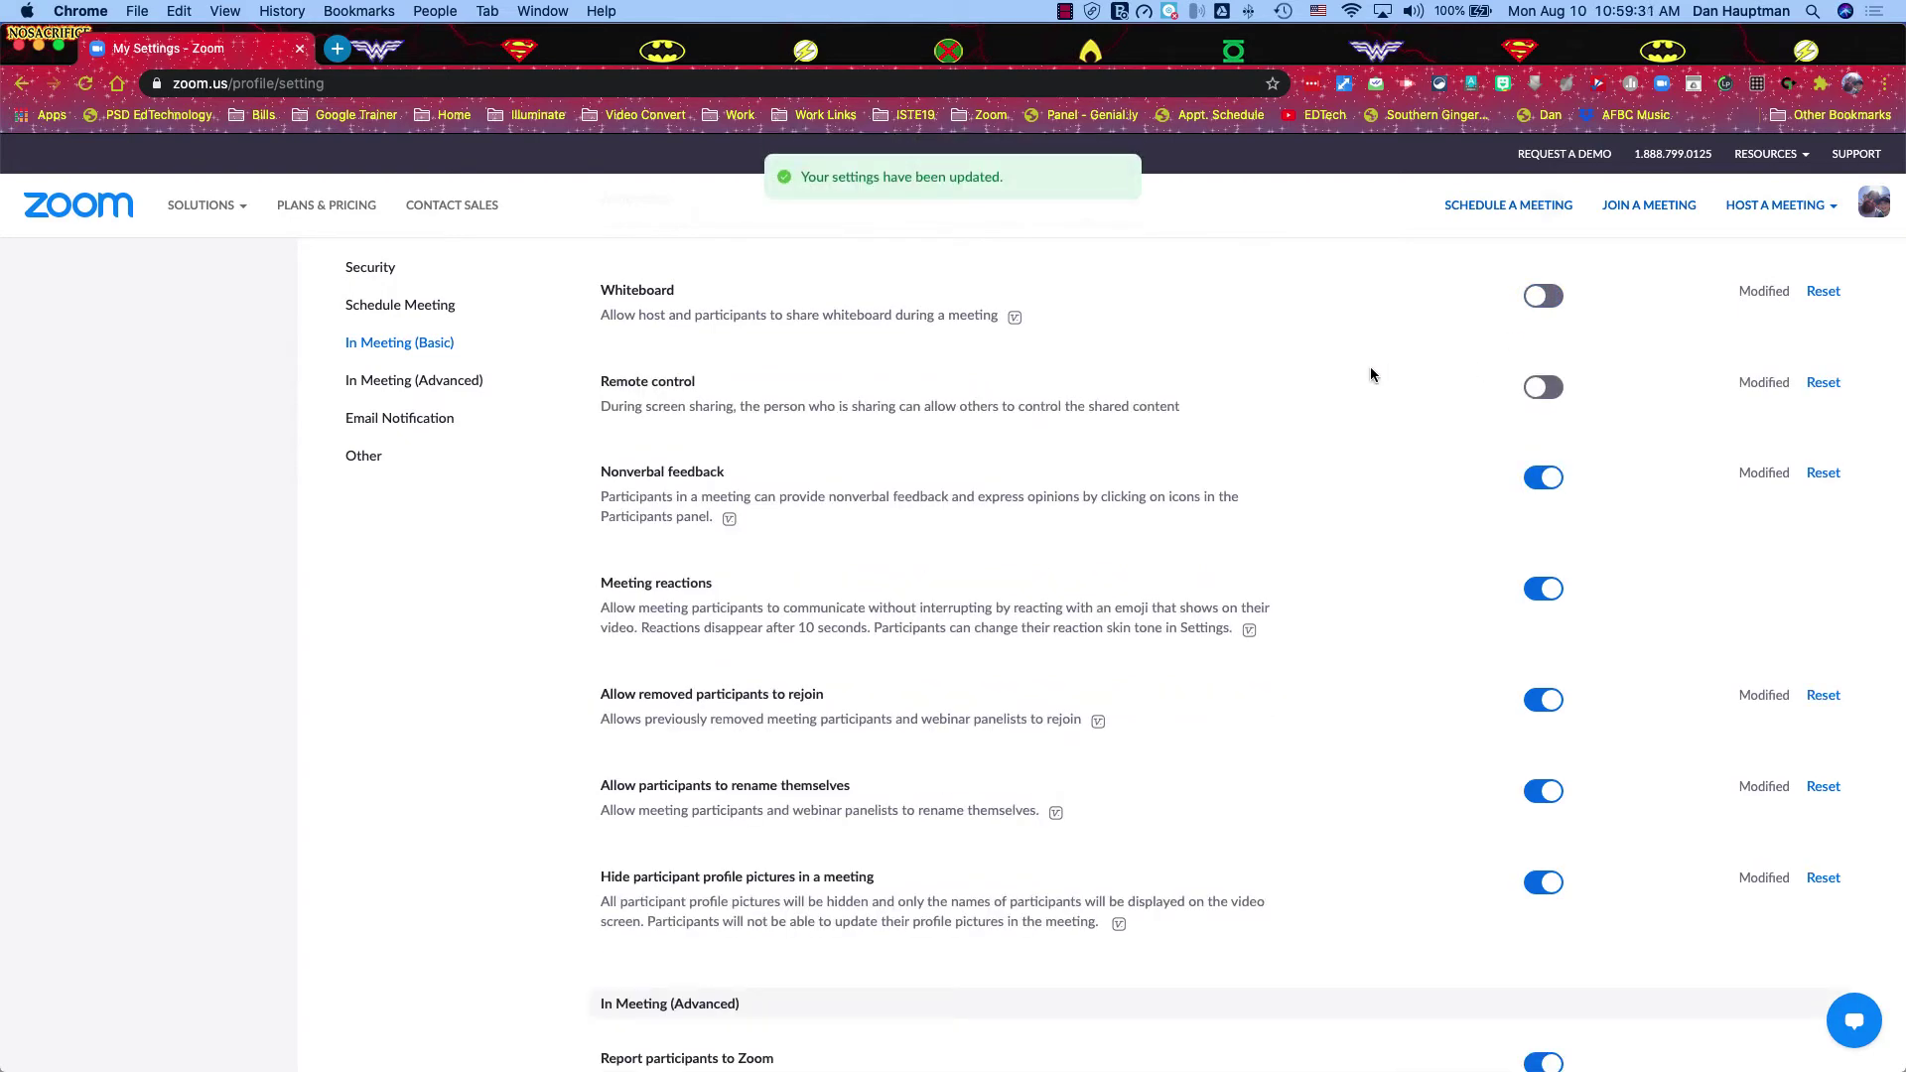
{"action": "scroll", "coordinate": [1368, 371], "scroll_direction": "down", "scroll_amount": 3}
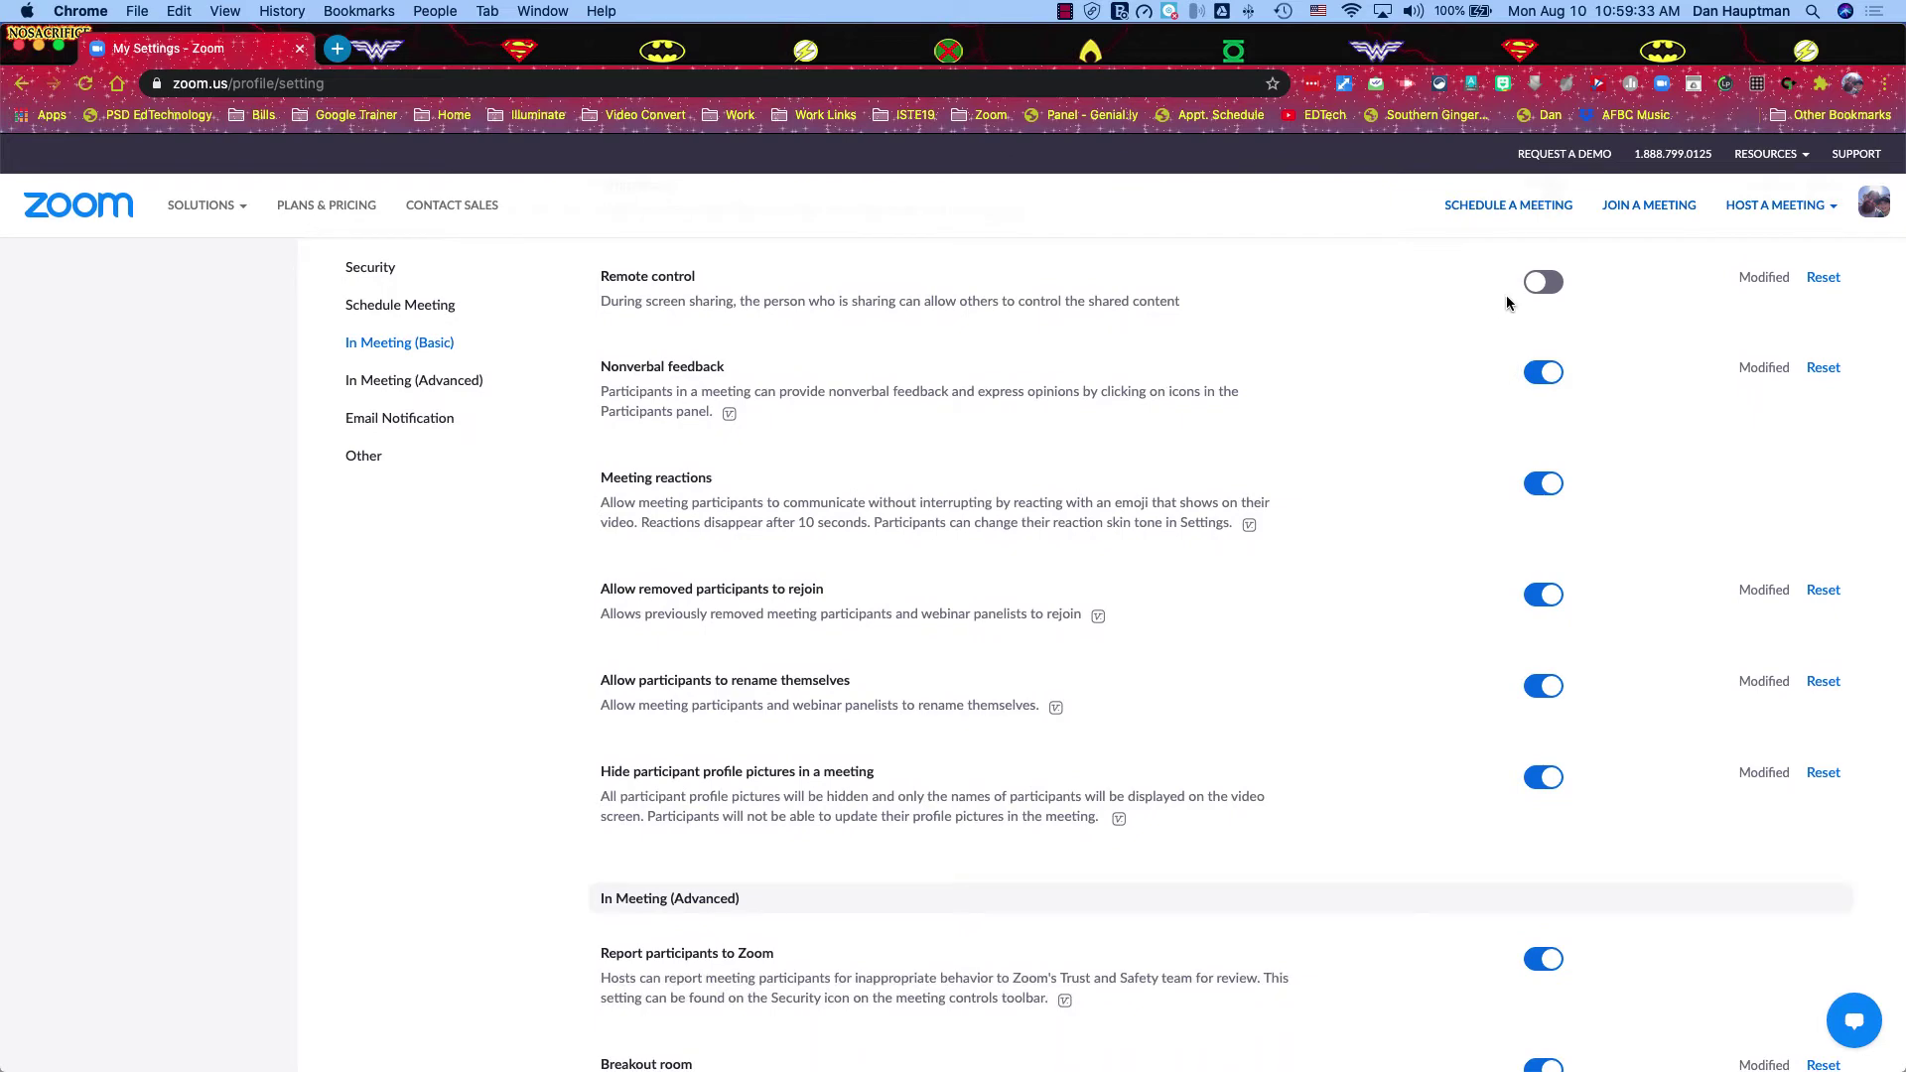
{"action": "scroll", "coordinate": [1420, 383], "scroll_direction": "down", "scroll_amount": 2}
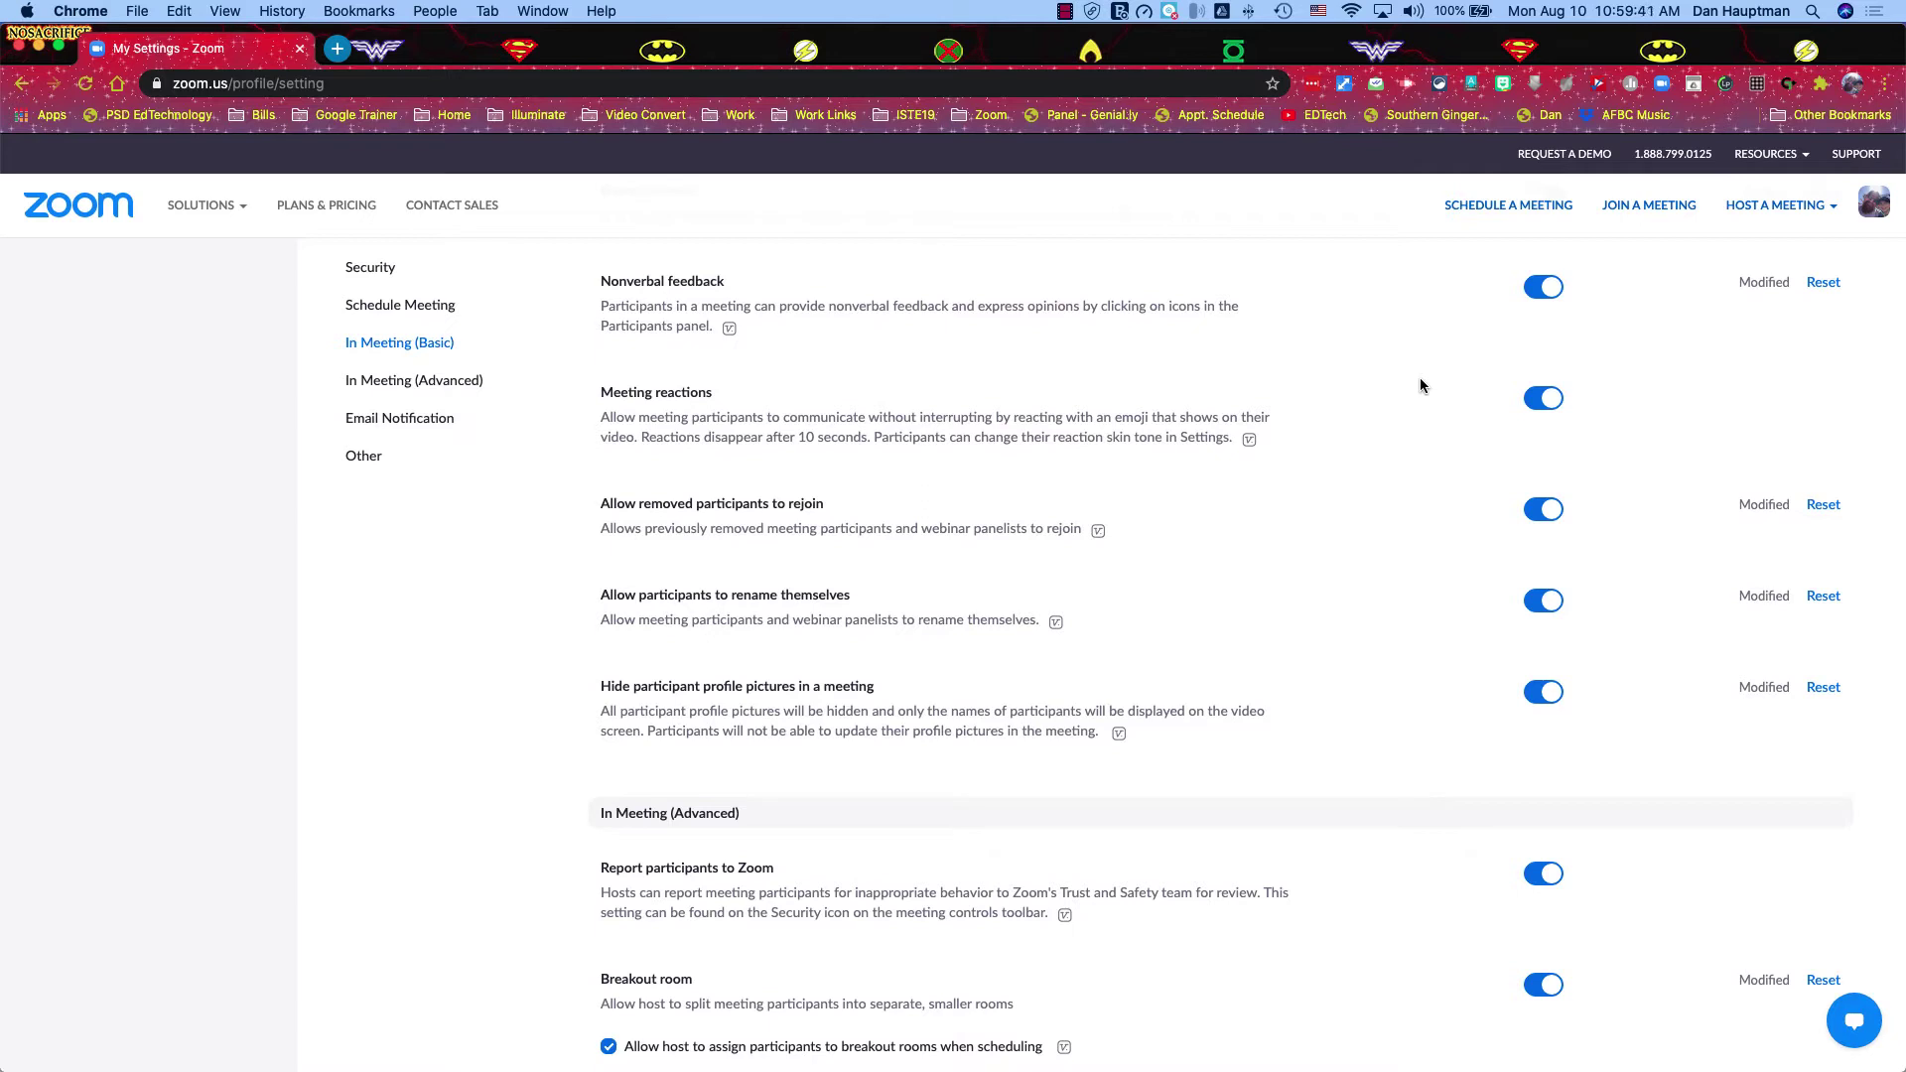
- Review the meeting reactions, rejoining, renaming and profile picture settings, plus the advanced options for reporting participants and breakout rooms
{"action": "scroll", "coordinate": [1420, 385], "scroll_direction": "down", "scroll_amount": 3}
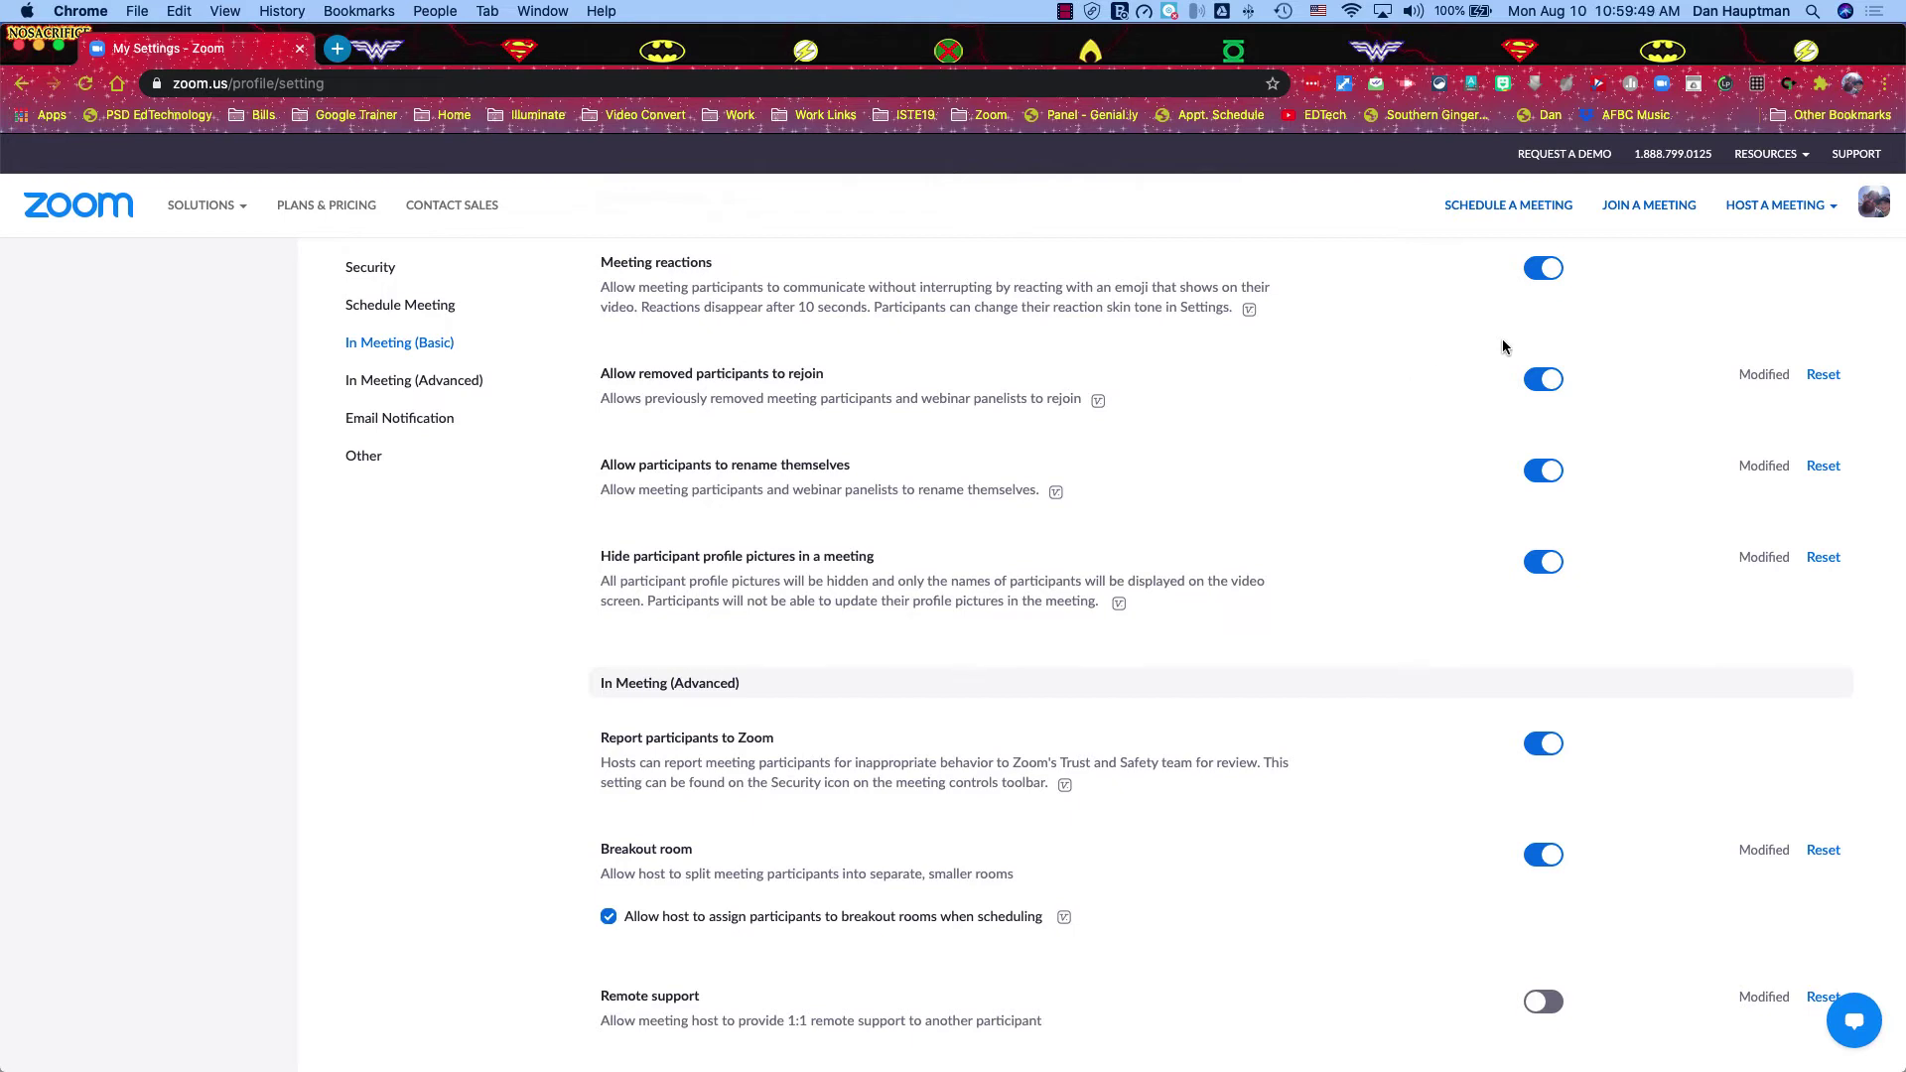
{"action": "scroll", "coordinate": [1397, 387], "scroll_direction": "down", "scroll_amount": 2}
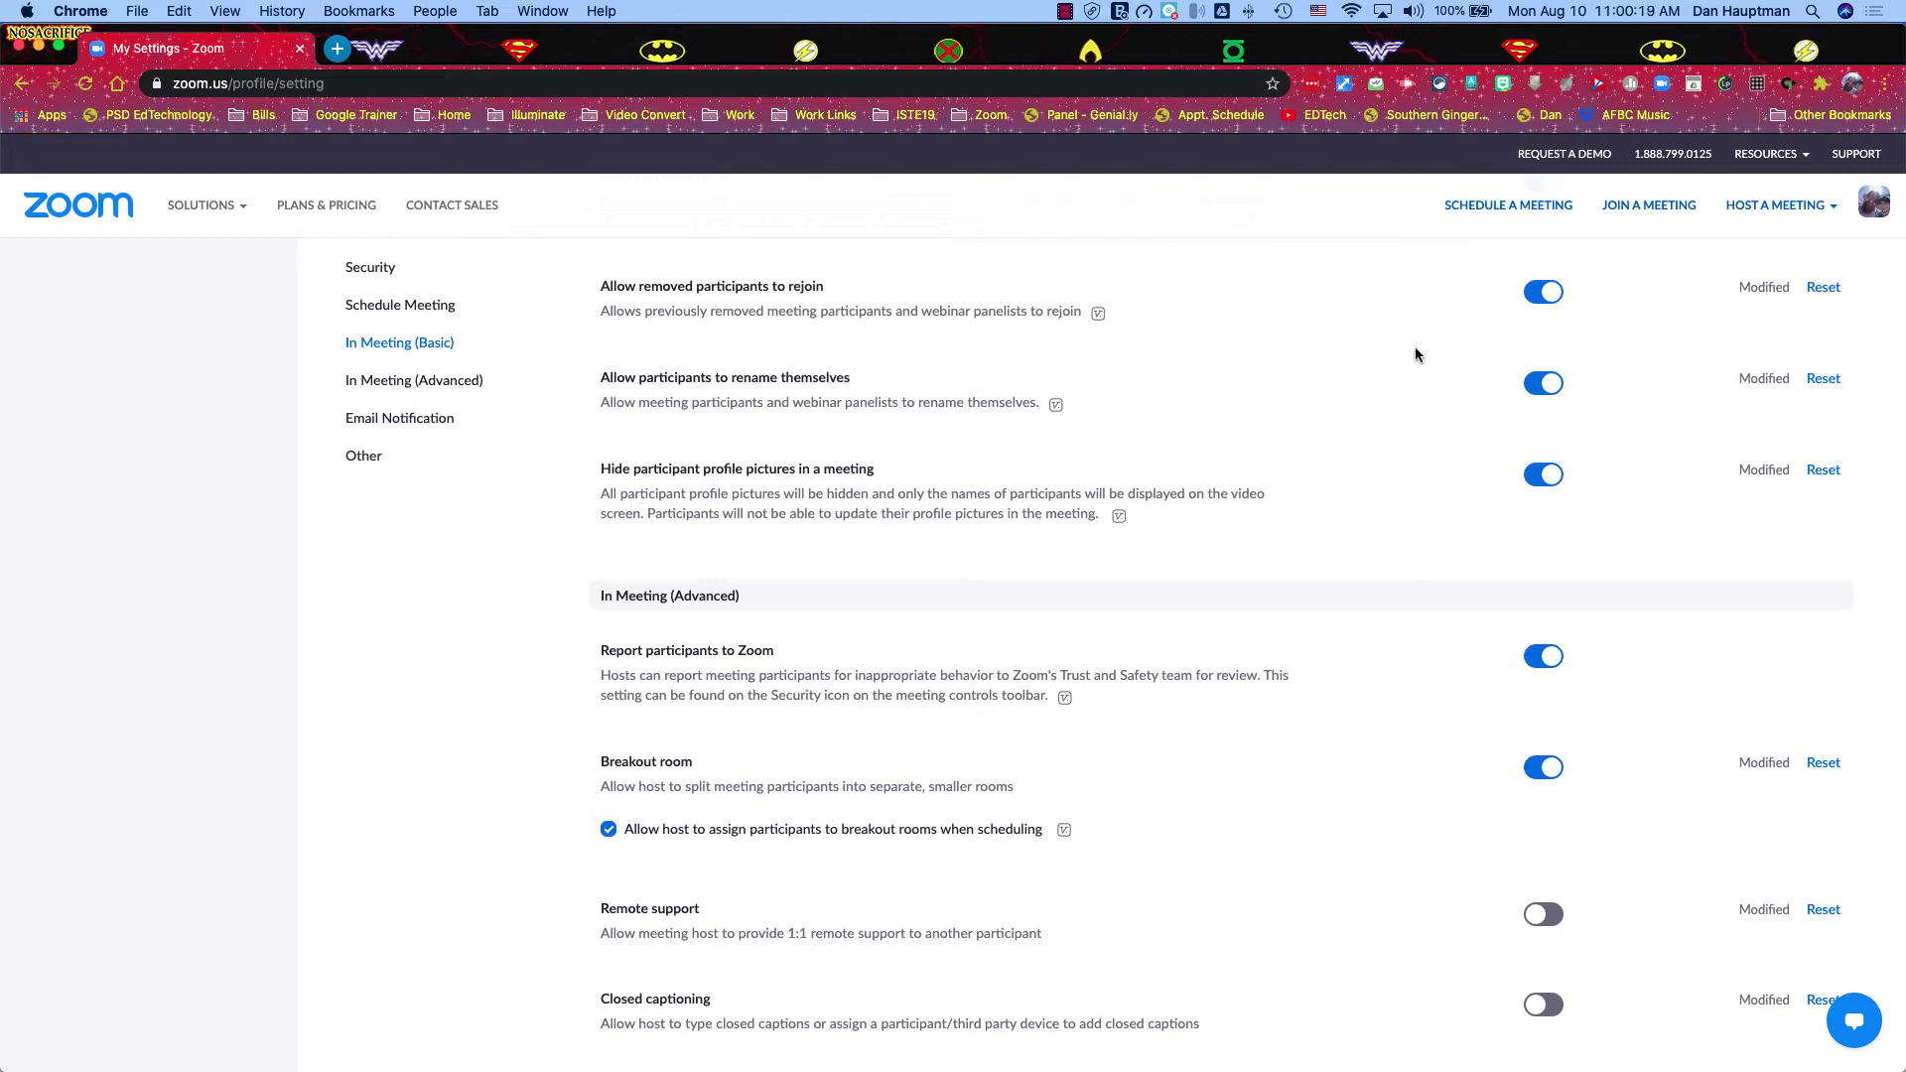
{"action": "scroll", "coordinate": [1421, 371], "scroll_direction": "down", "scroll_amount": 2}
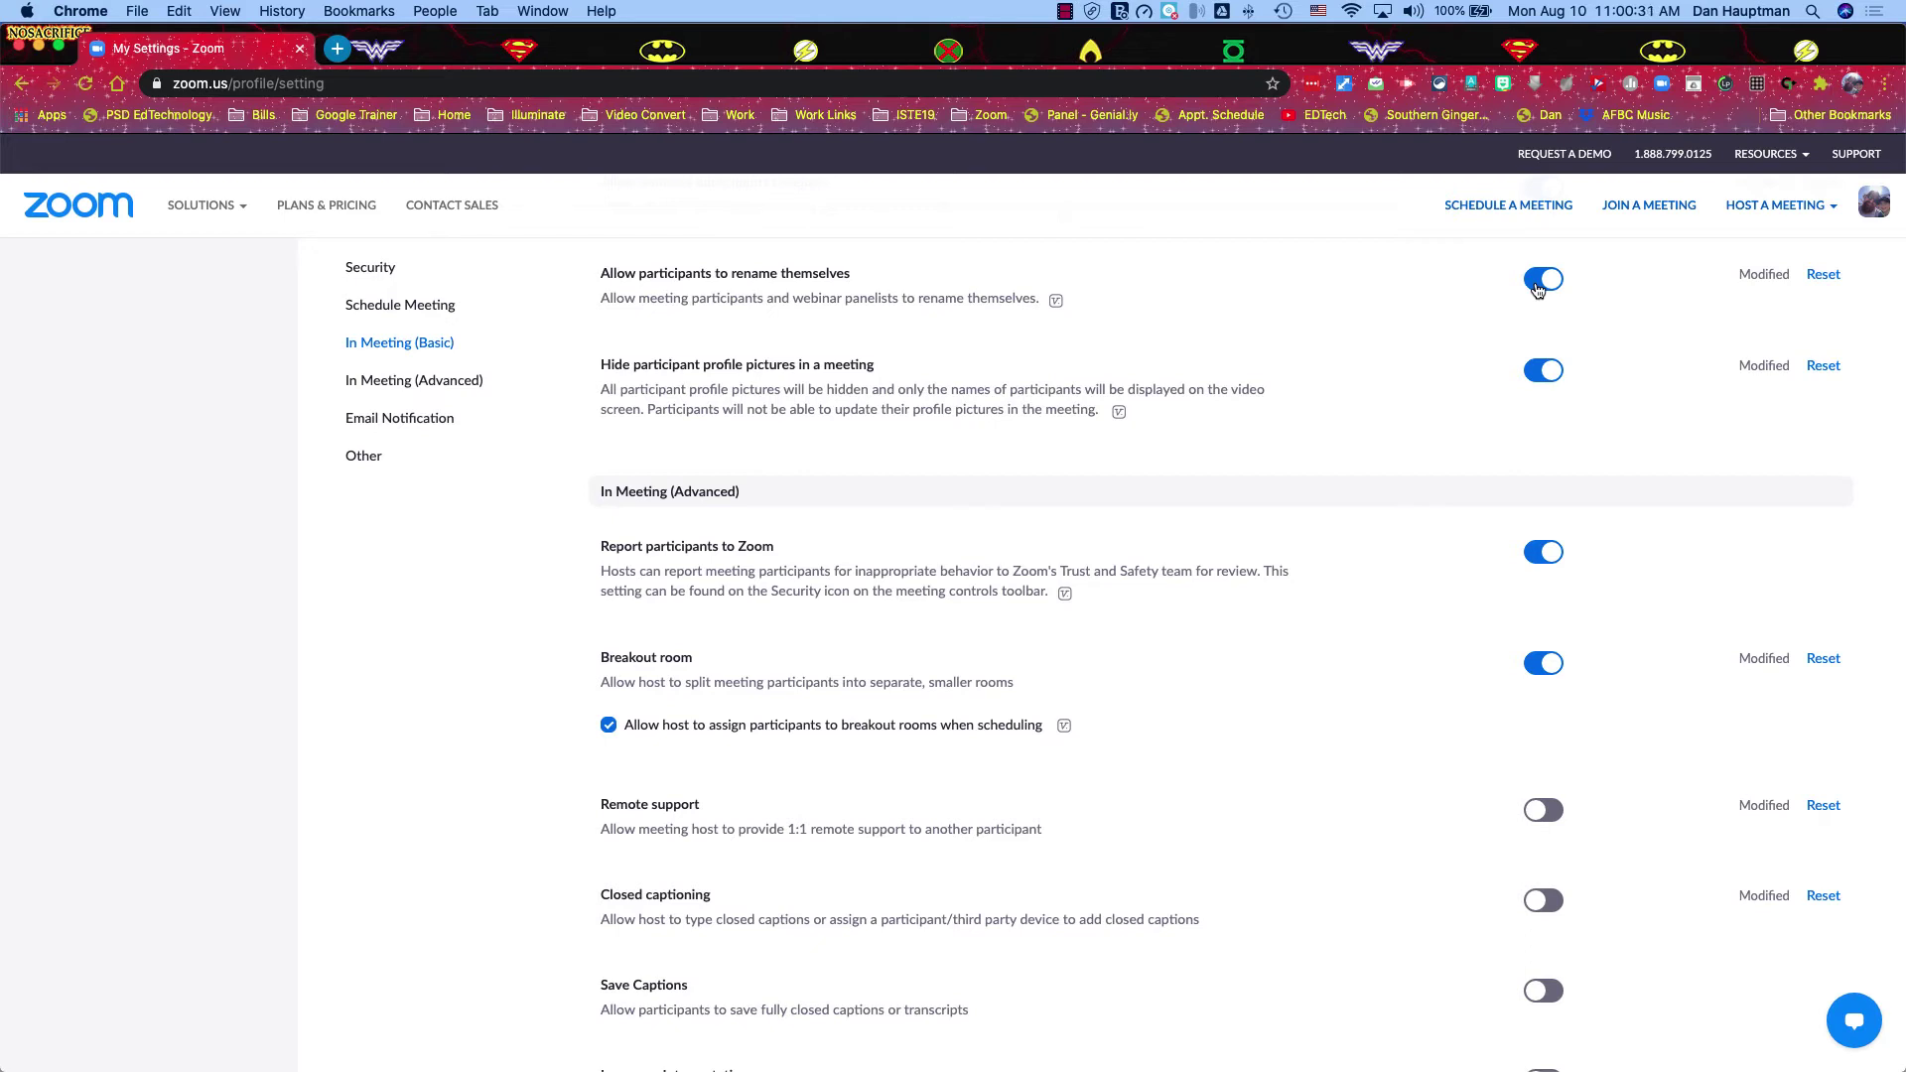
{"action": "scroll", "coordinate": [1440, 383], "scroll_direction": "down", "scroll_amount": 2}
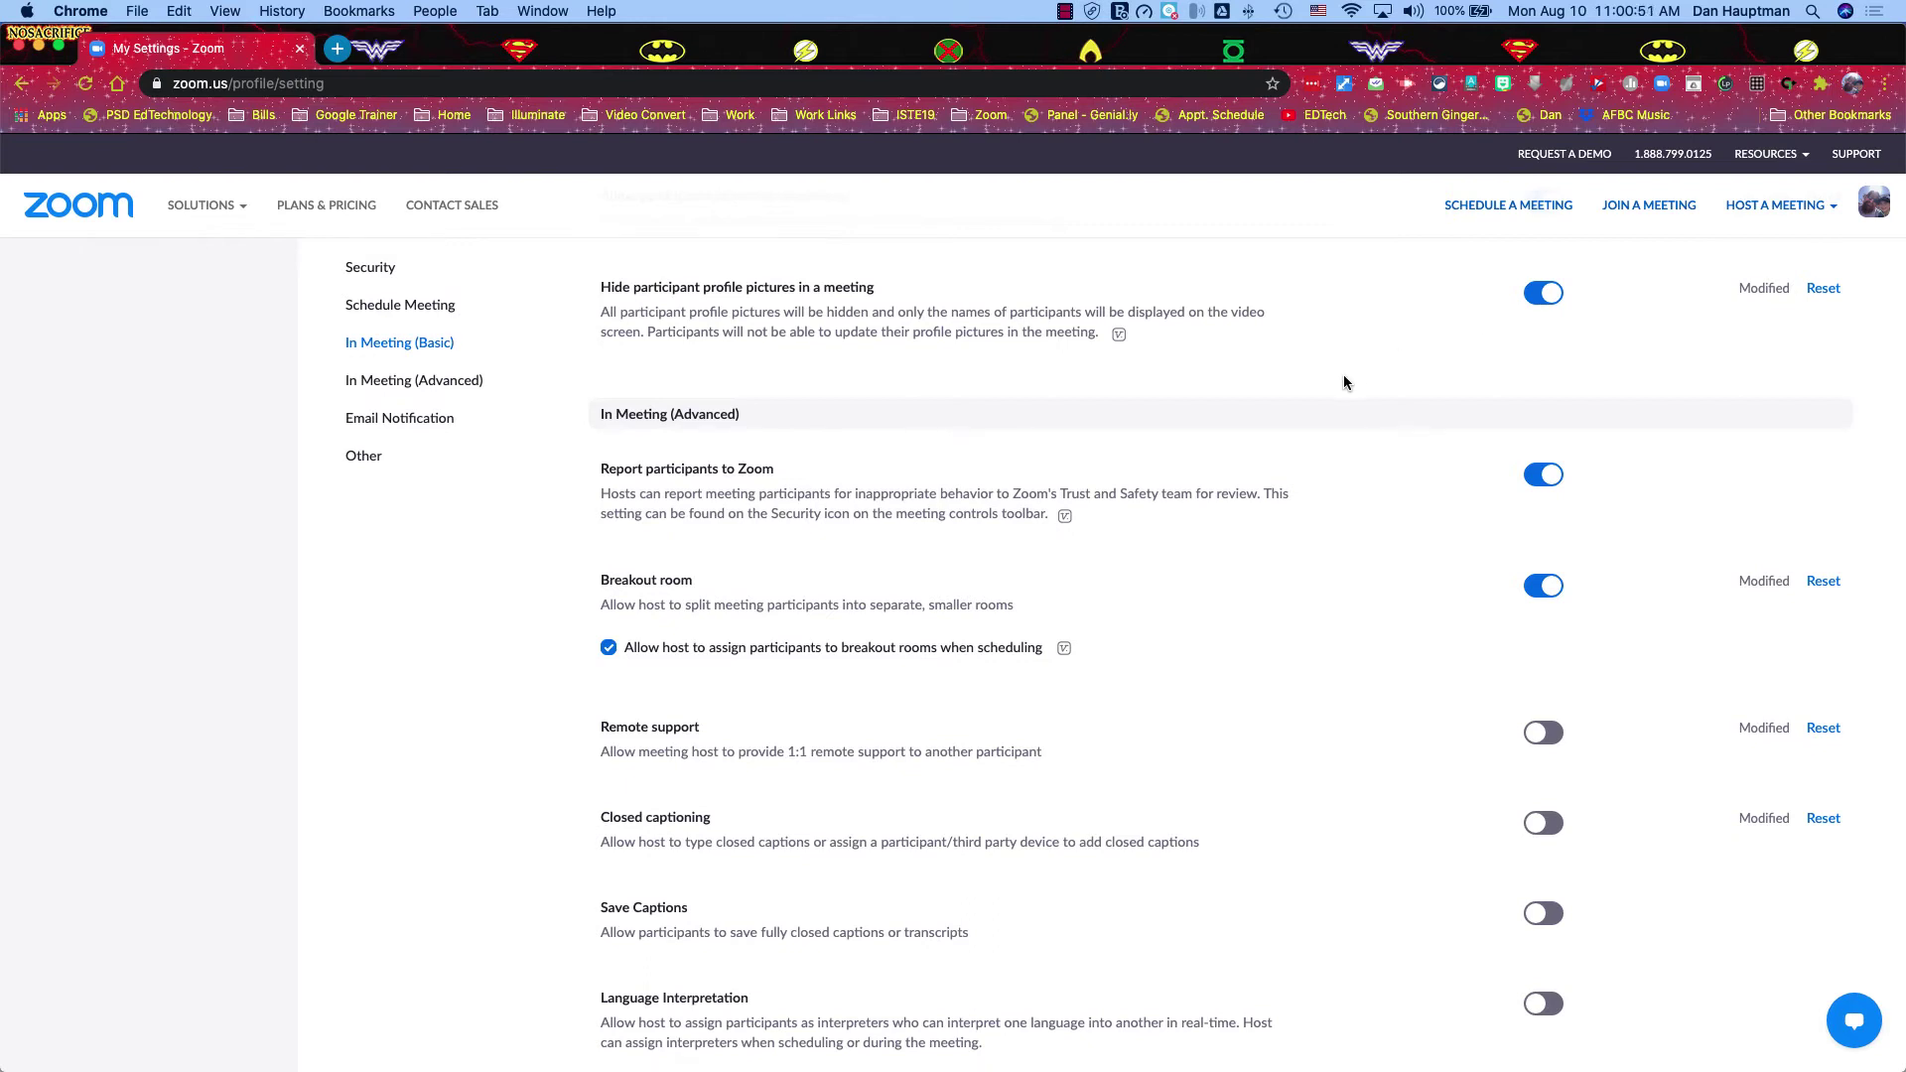
{"action": "scroll", "coordinate": [1346, 384], "scroll_direction": "down", "scroll_amount": 1}
{"action": "scroll", "coordinate": [1345, 384], "scroll_direction": "down", "scroll_amount": 3}
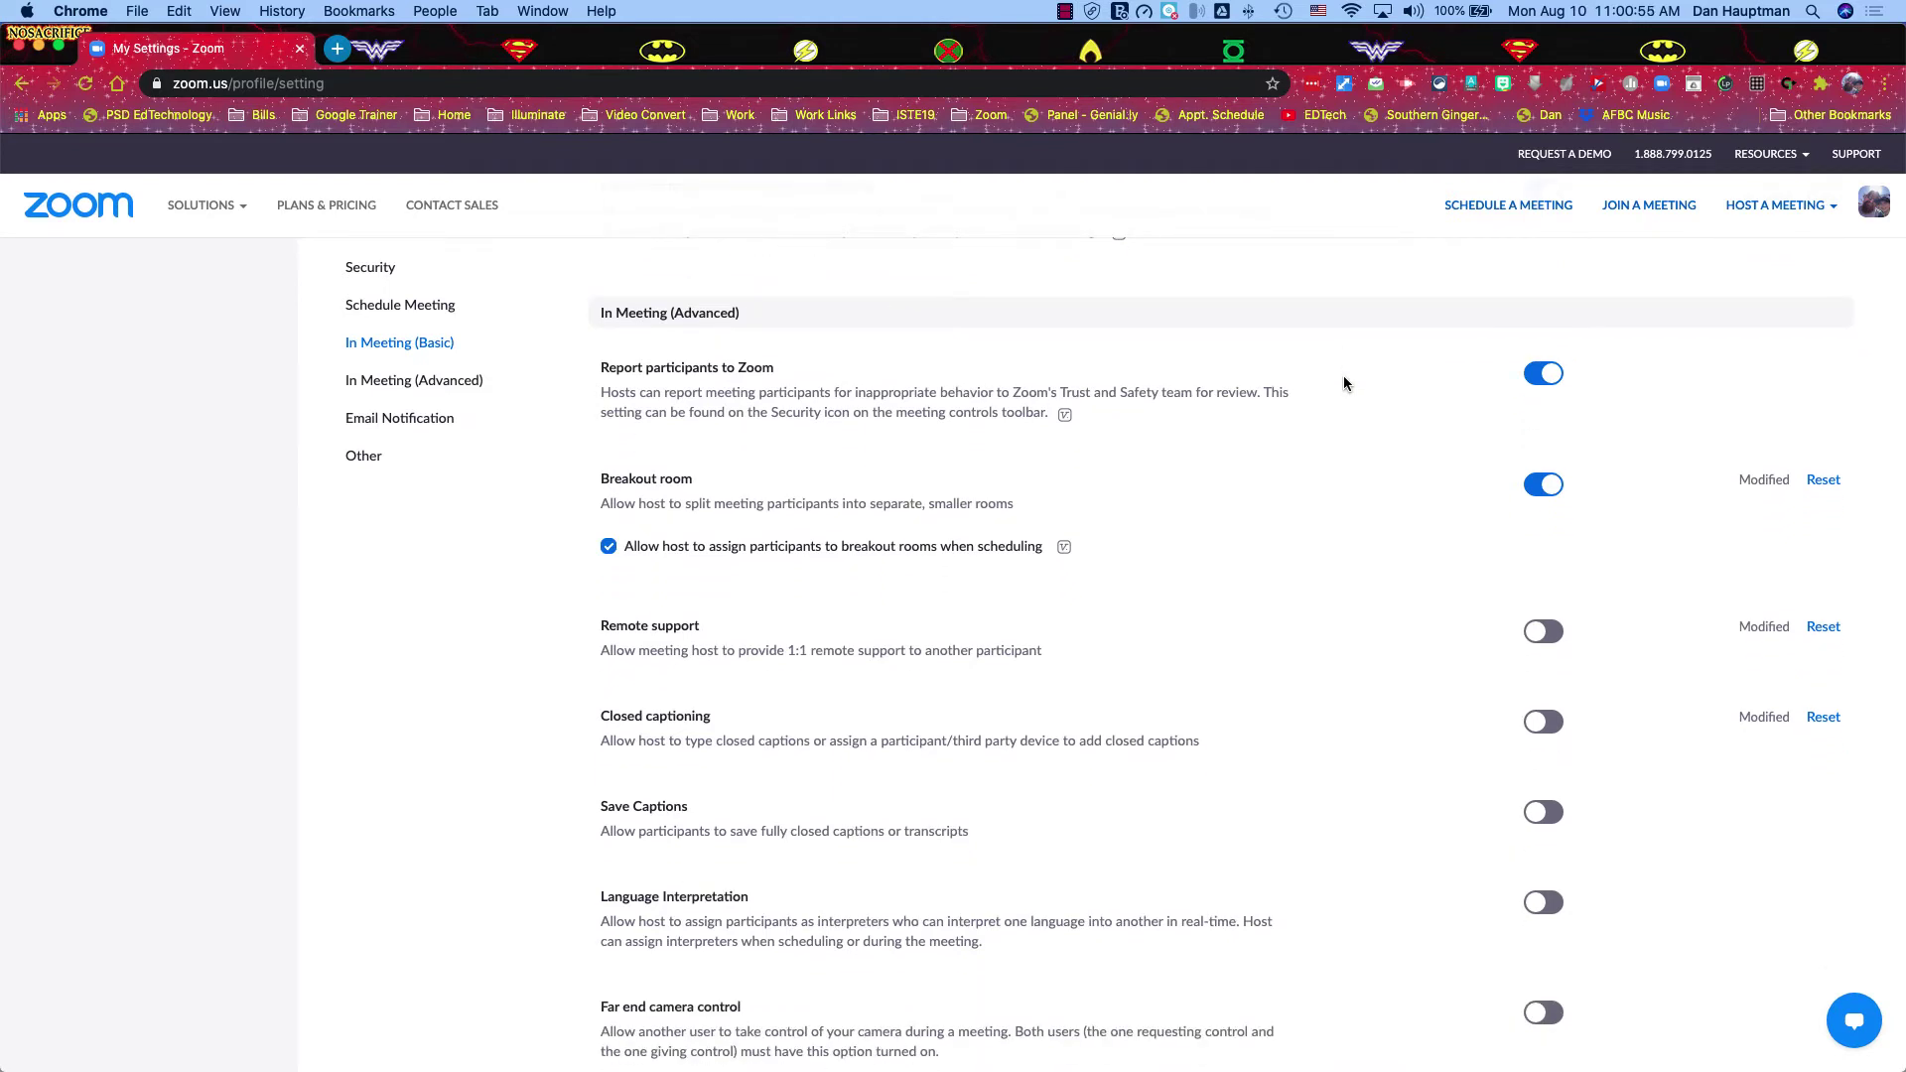
{"action": "scroll", "coordinate": [1346, 383], "scroll_direction": "down", "scroll_amount": 4}
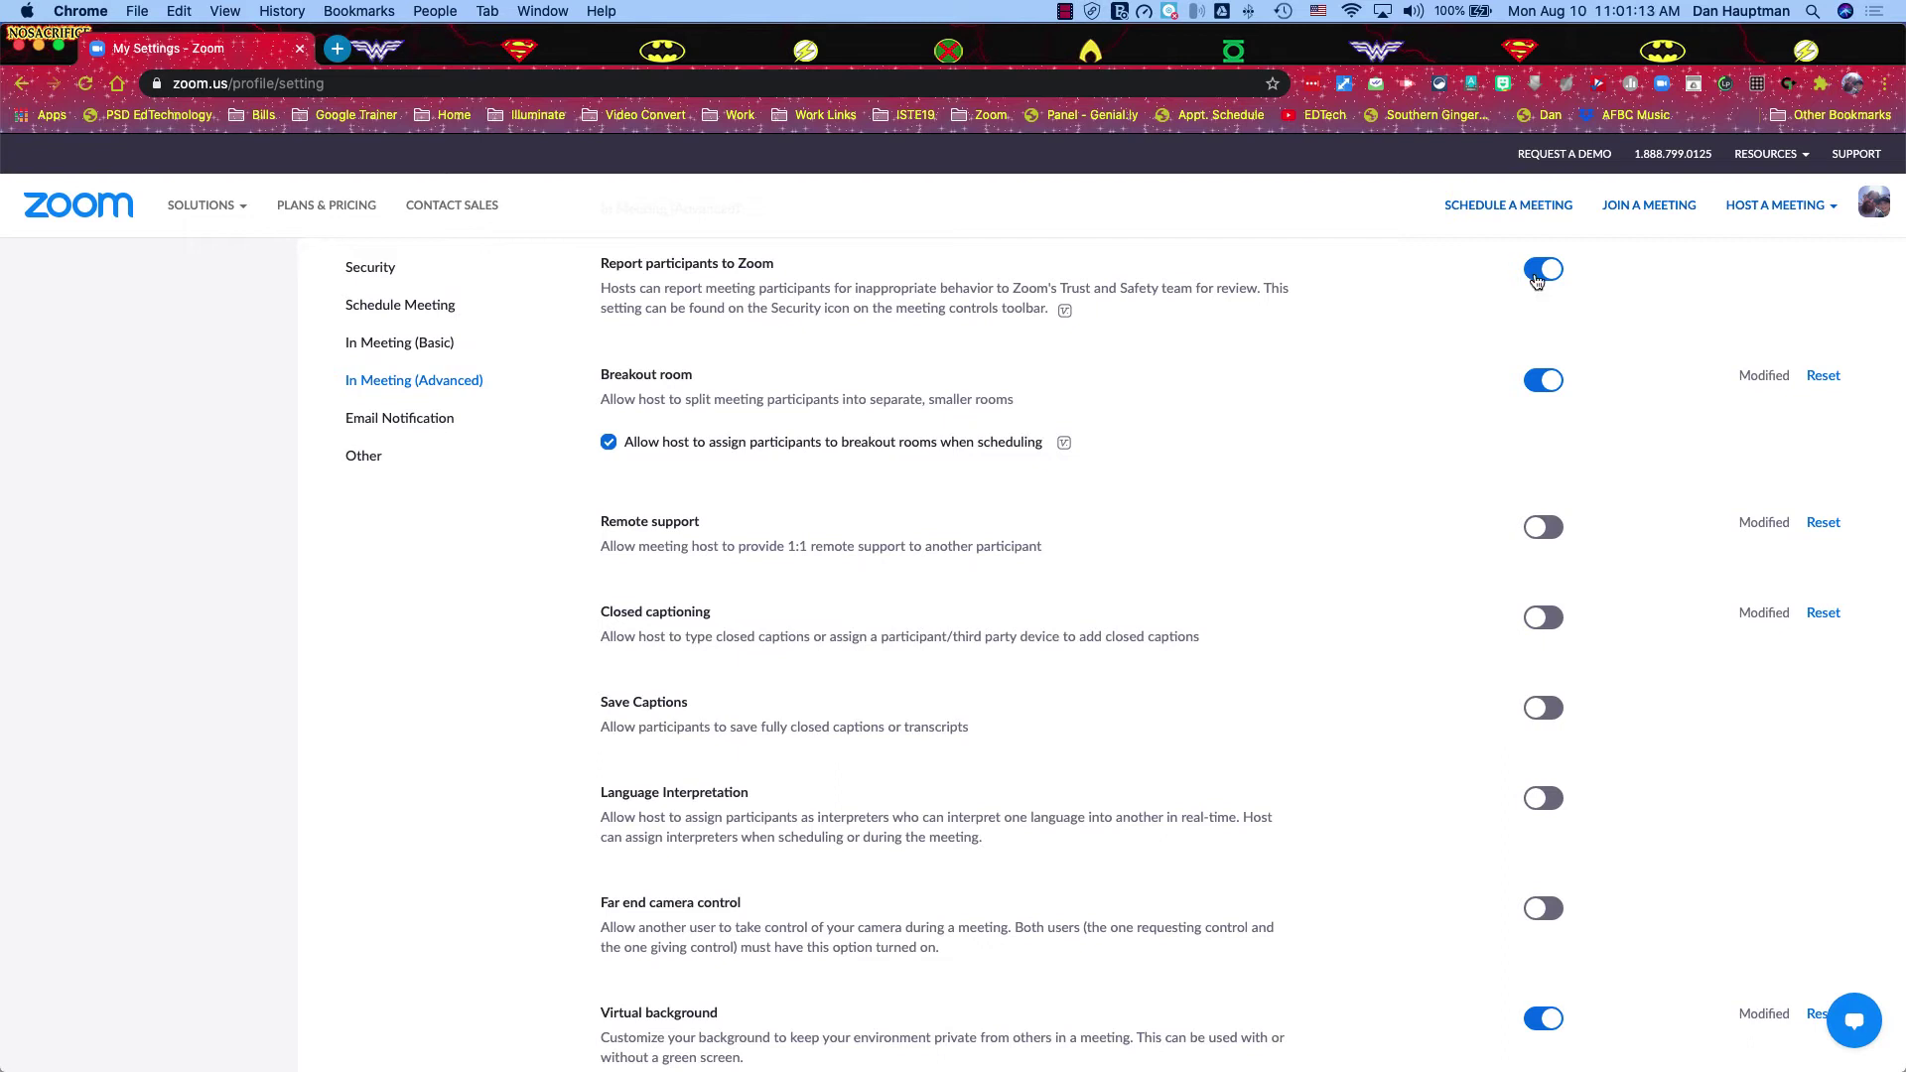
{"action": "scroll", "coordinate": [1480, 318], "scroll_direction": "down", "scroll_amount": 2}
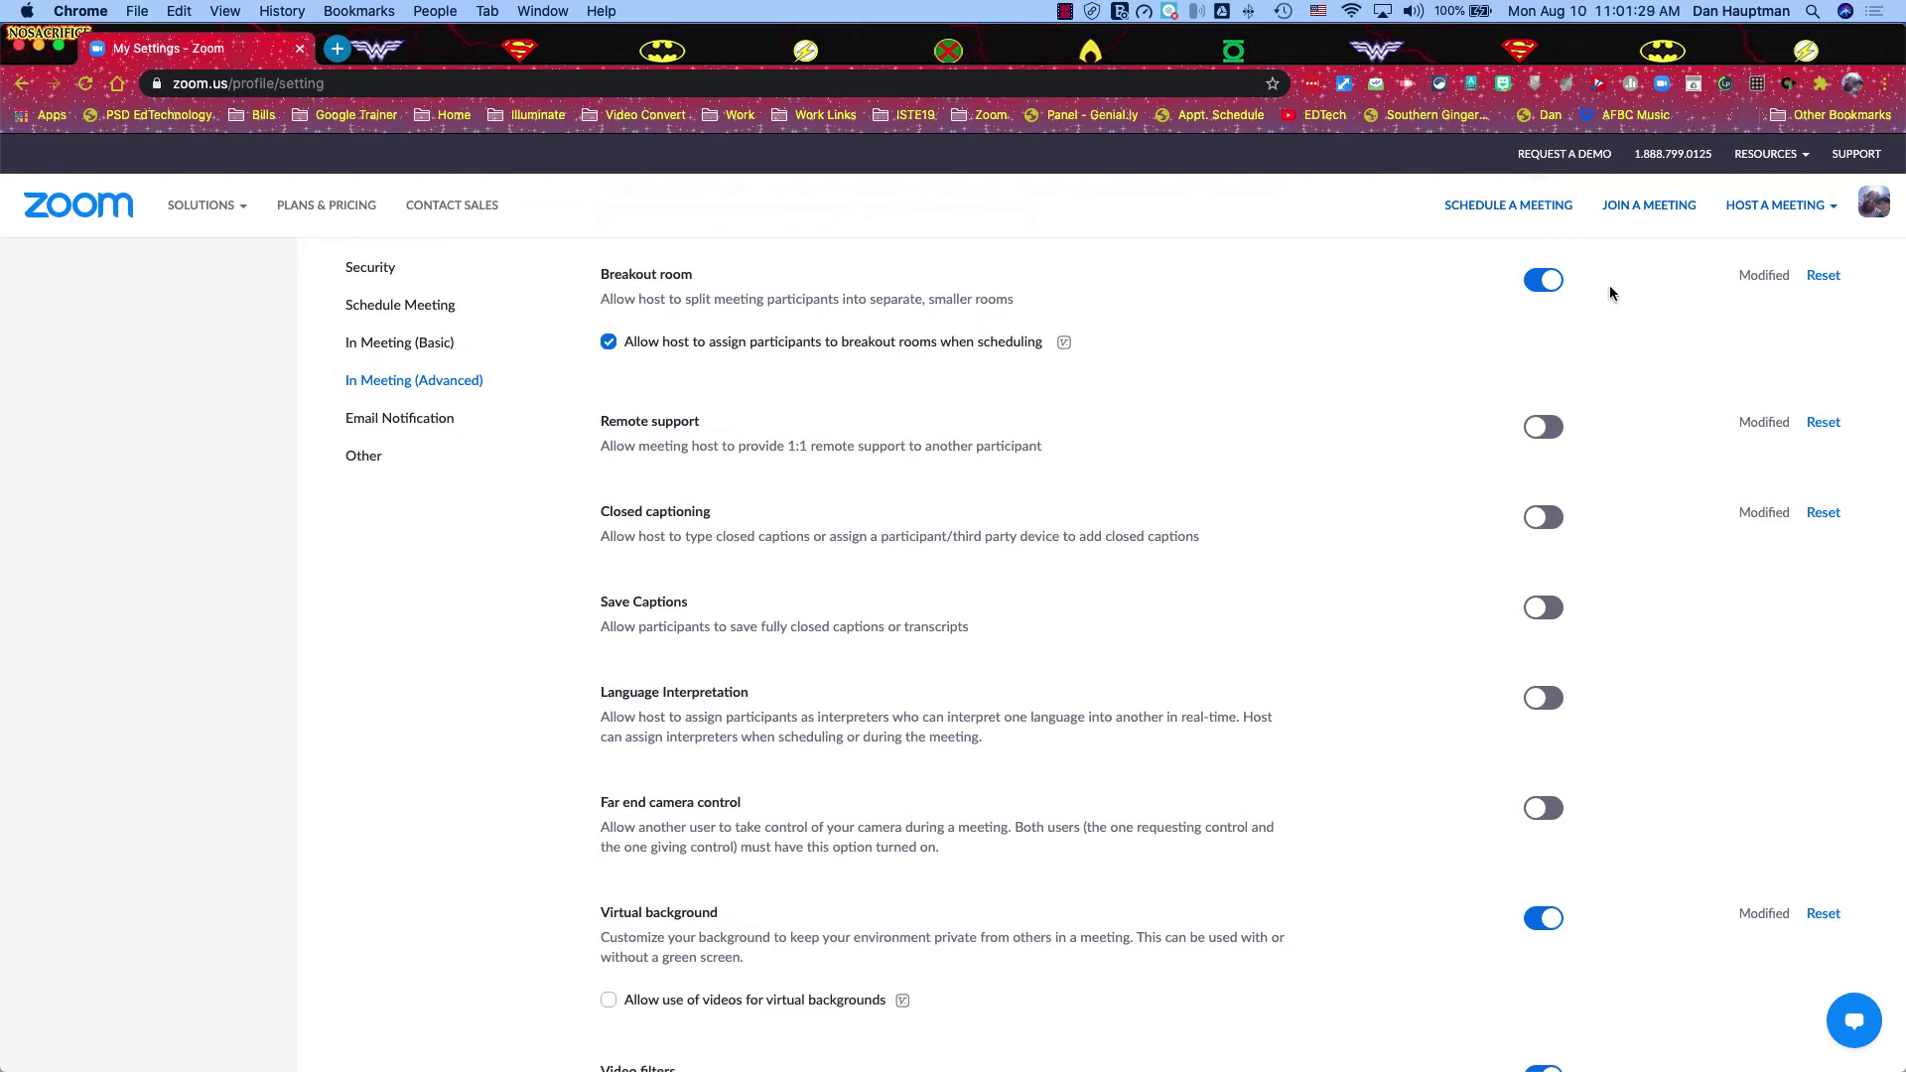
{"action": "left_click_drag", "start_coordinate": [623, 343], "coordinate": [975, 354]}
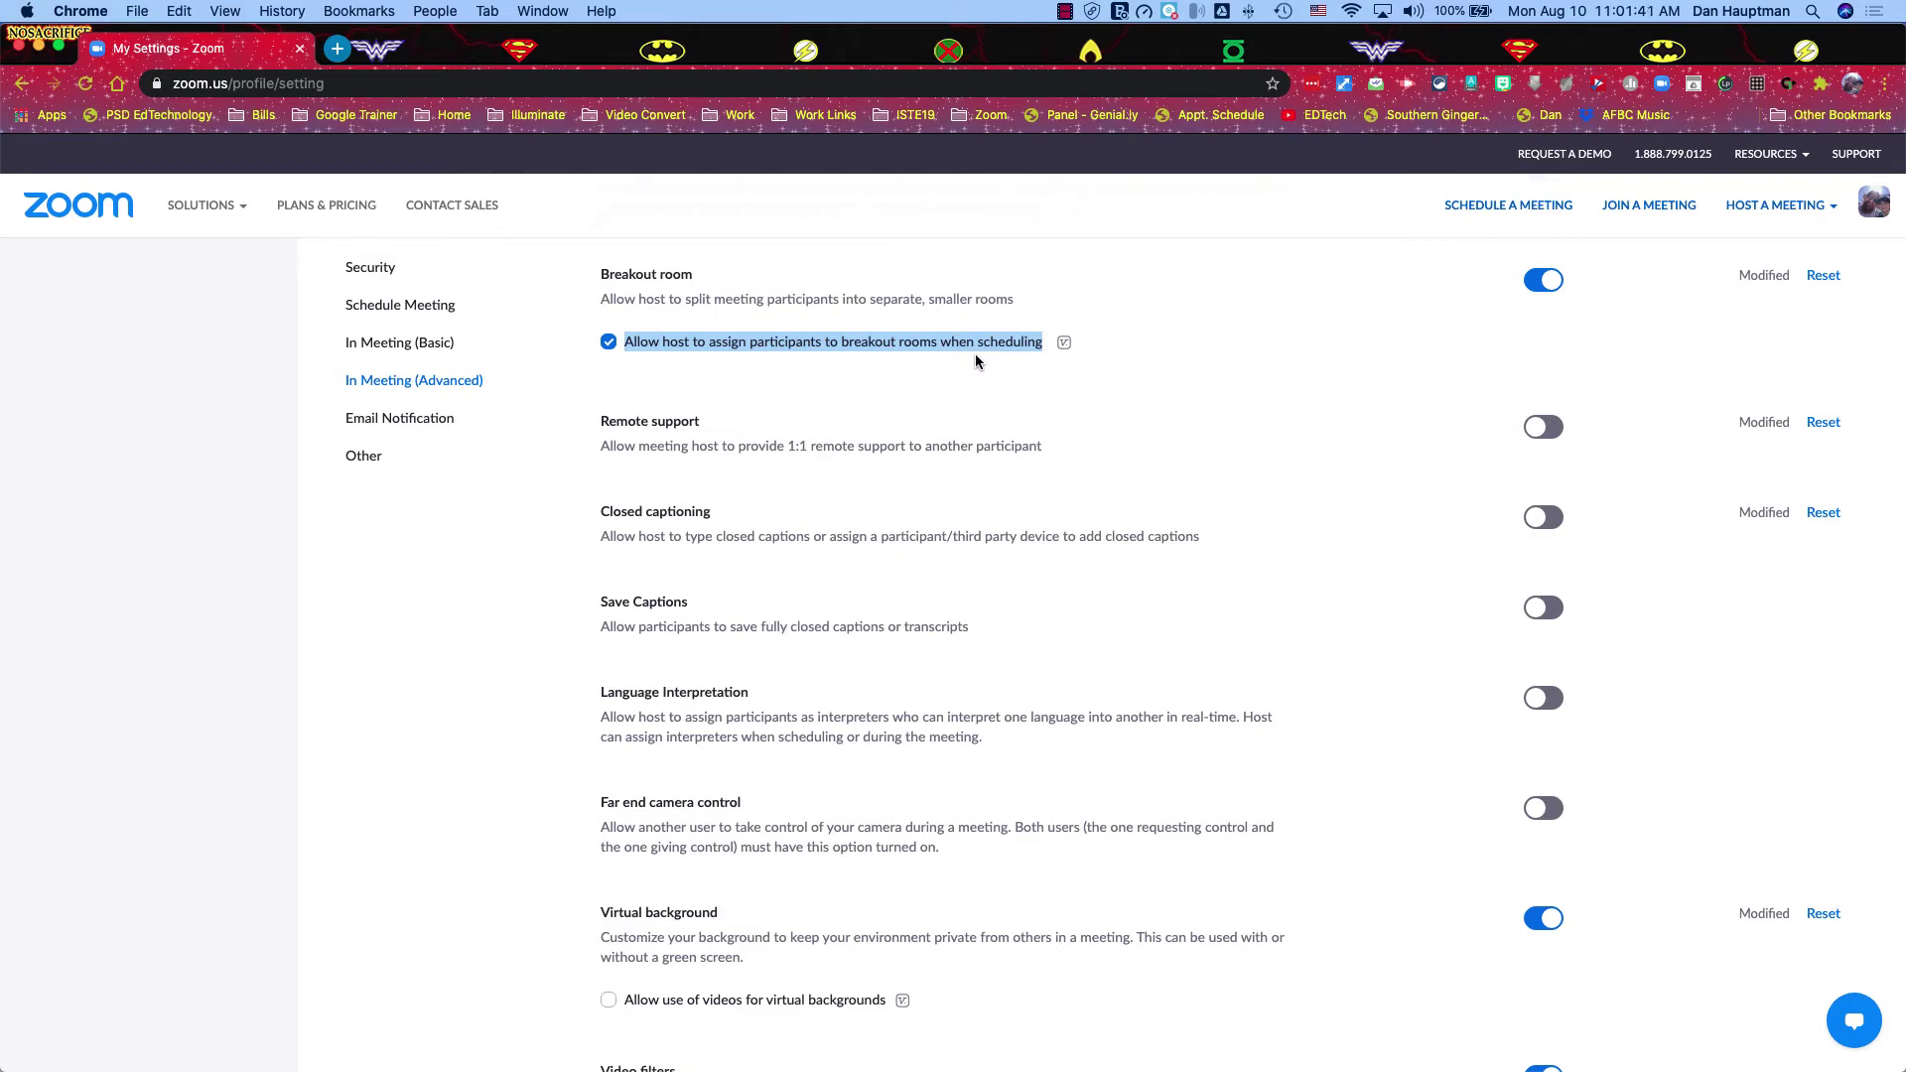
{"action": "left_click", "coordinate": [976, 354]}
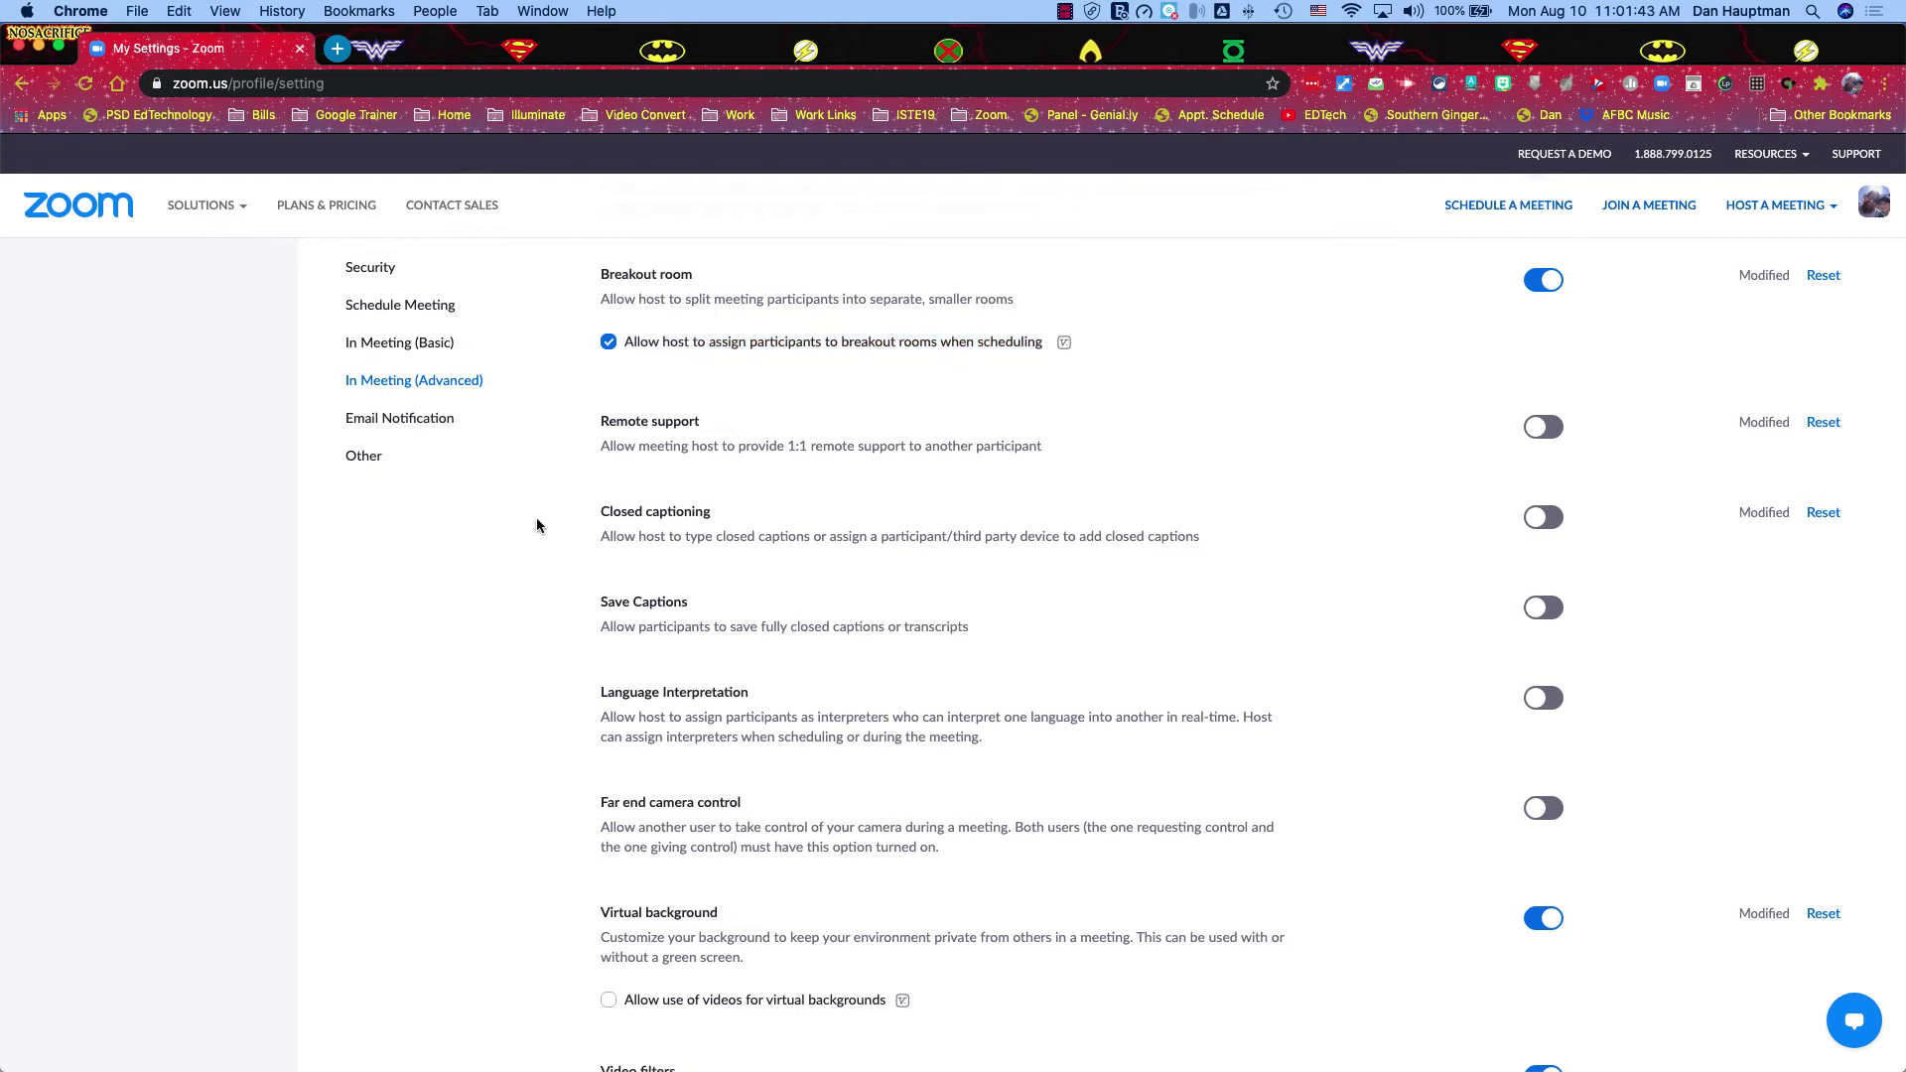
- Review the remote support, captioning, language interpretation, far end camera control and virtual background settings, including video backgrounds
{"action": "scroll", "coordinate": [537, 525], "scroll_direction": "down", "scroll_amount": 3}
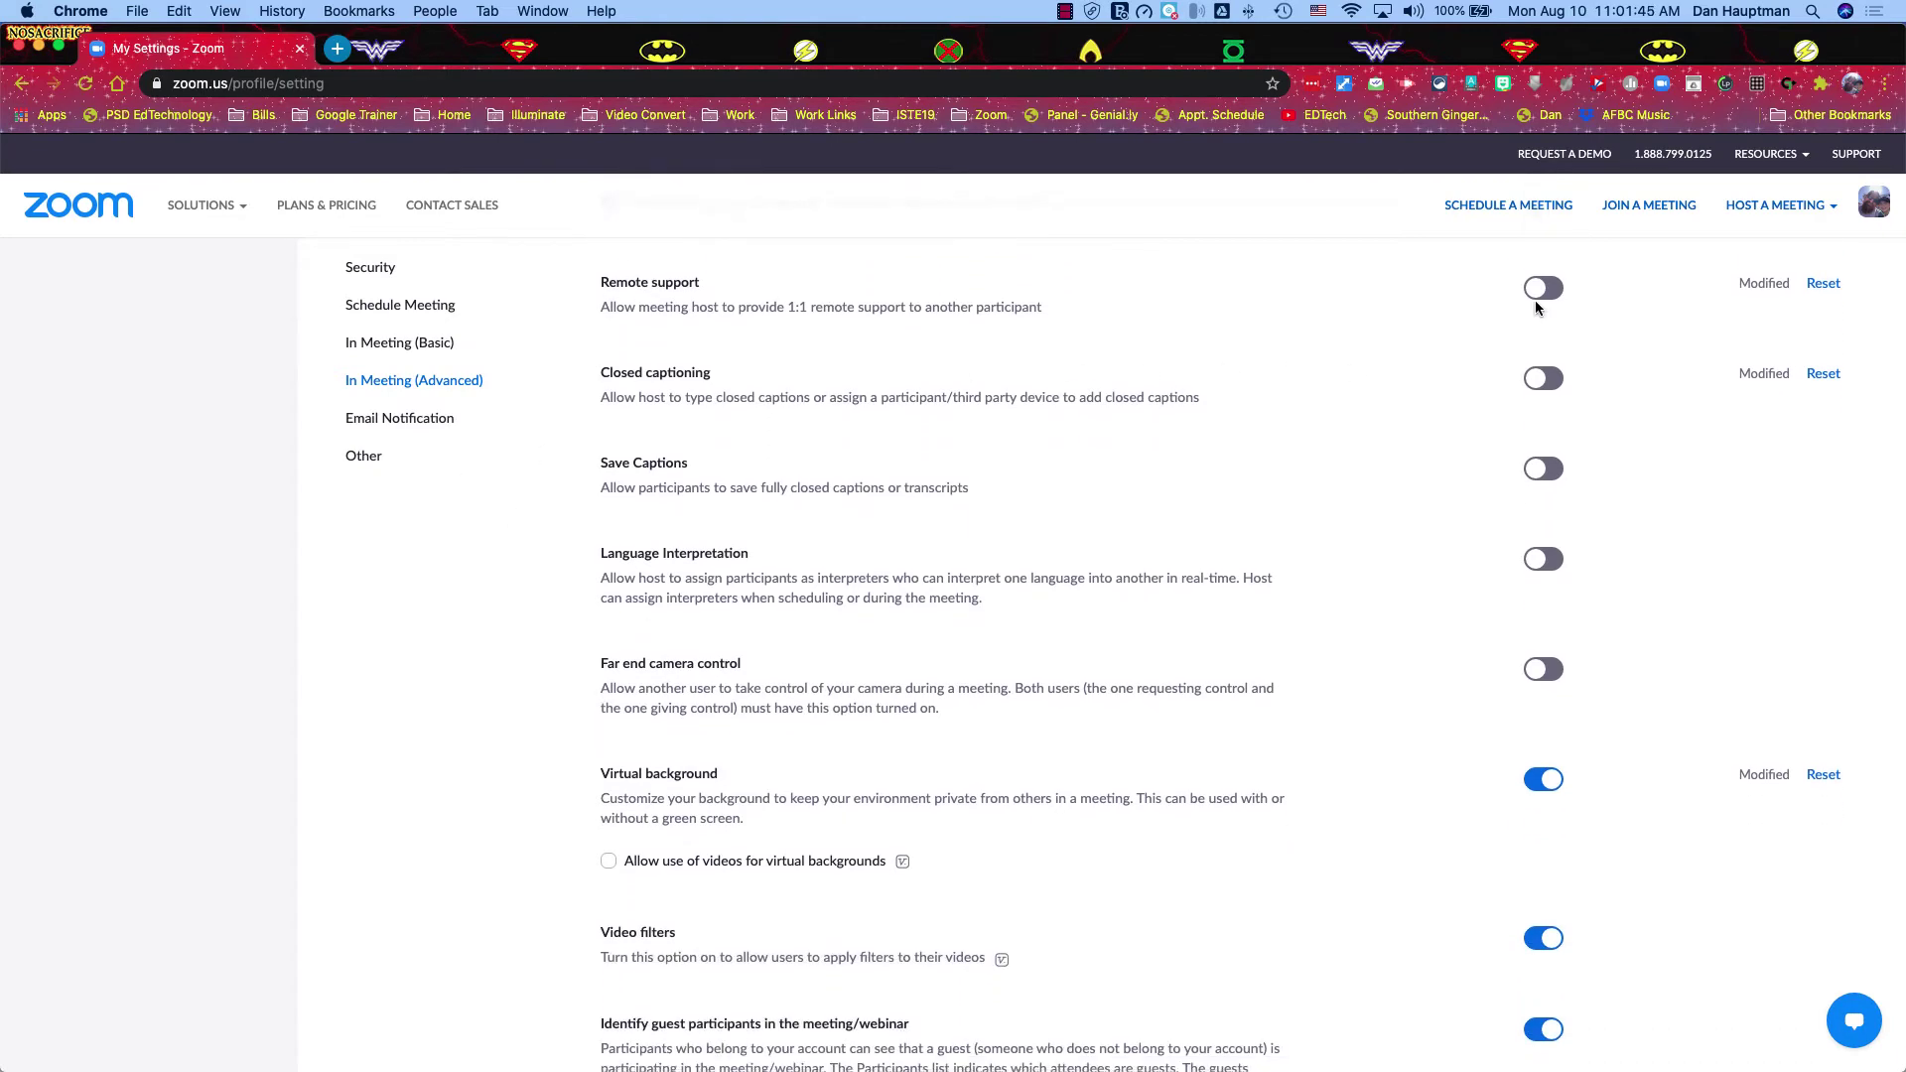
{"action": "scroll", "coordinate": [1494, 314], "scroll_direction": "down", "scroll_amount": 2}
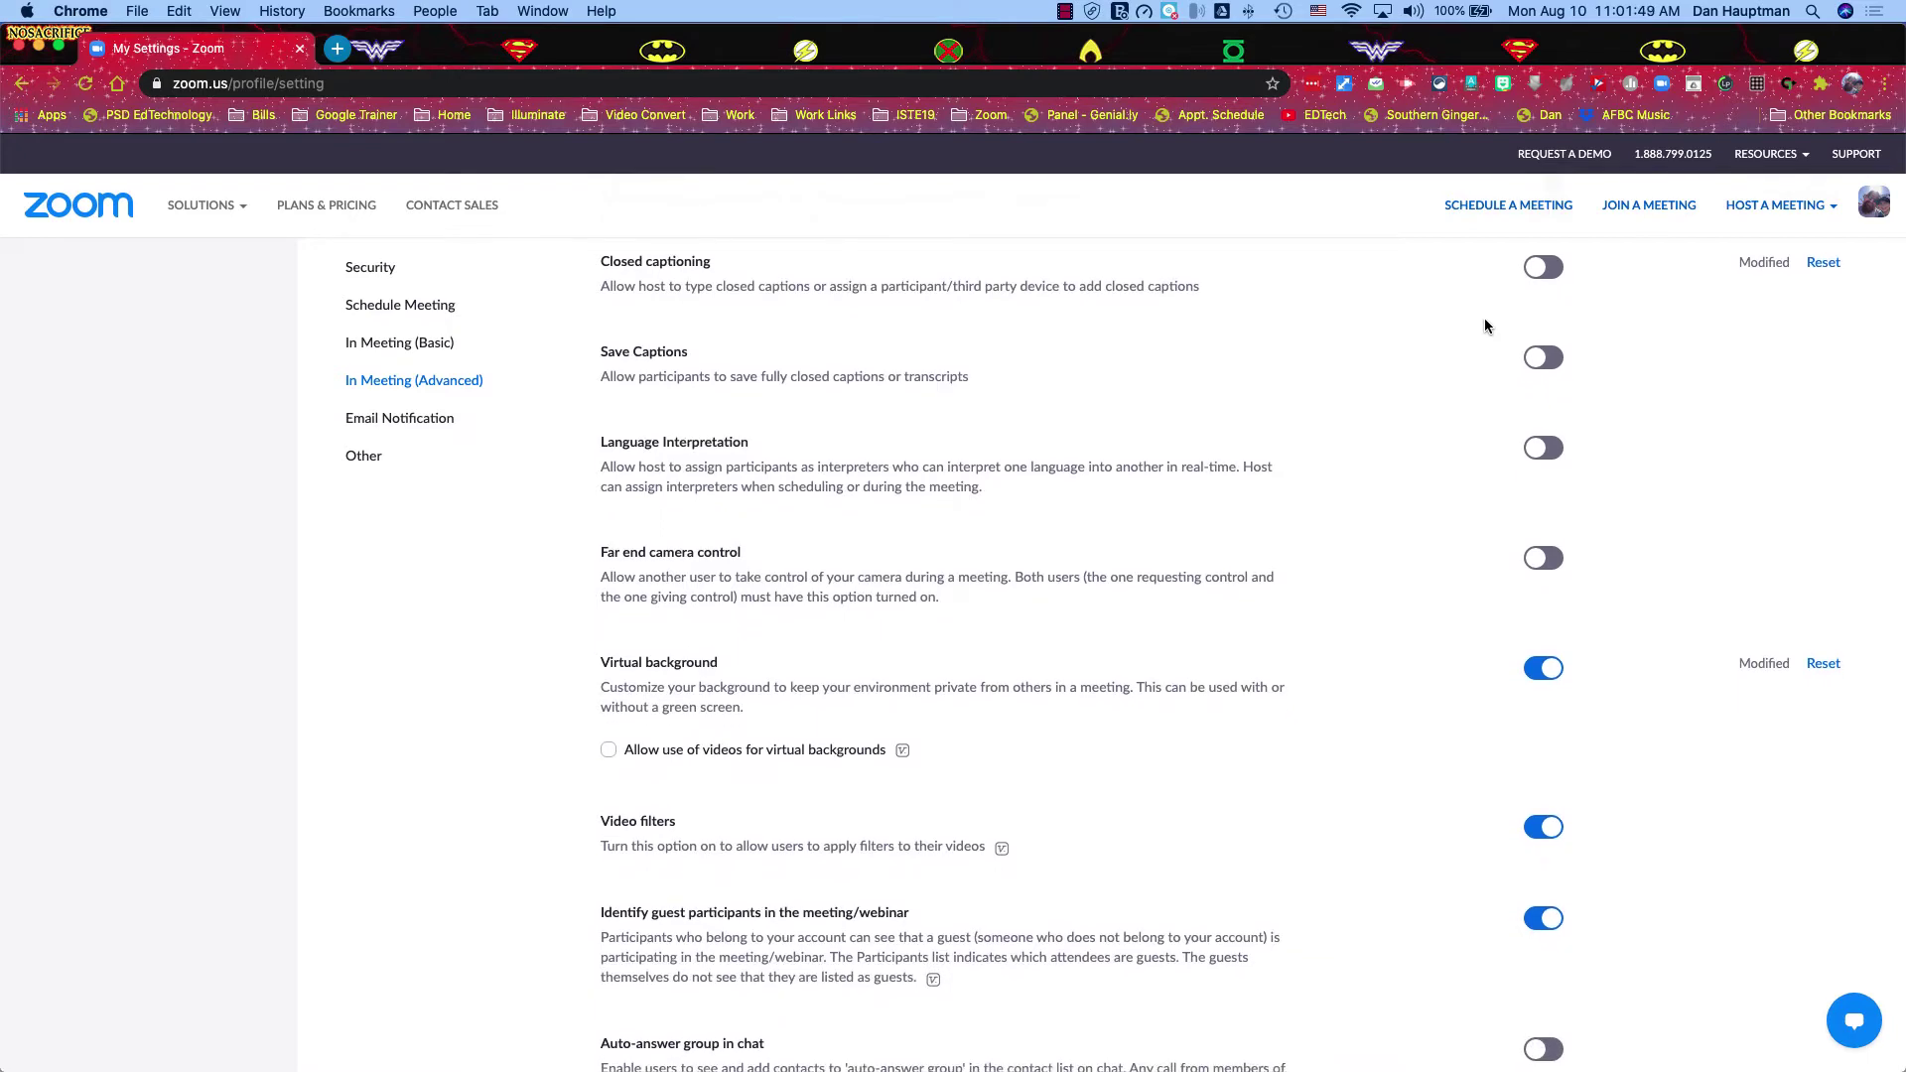
{"action": "scroll", "coordinate": [1465, 378], "scroll_direction": "down", "scroll_amount": 1}
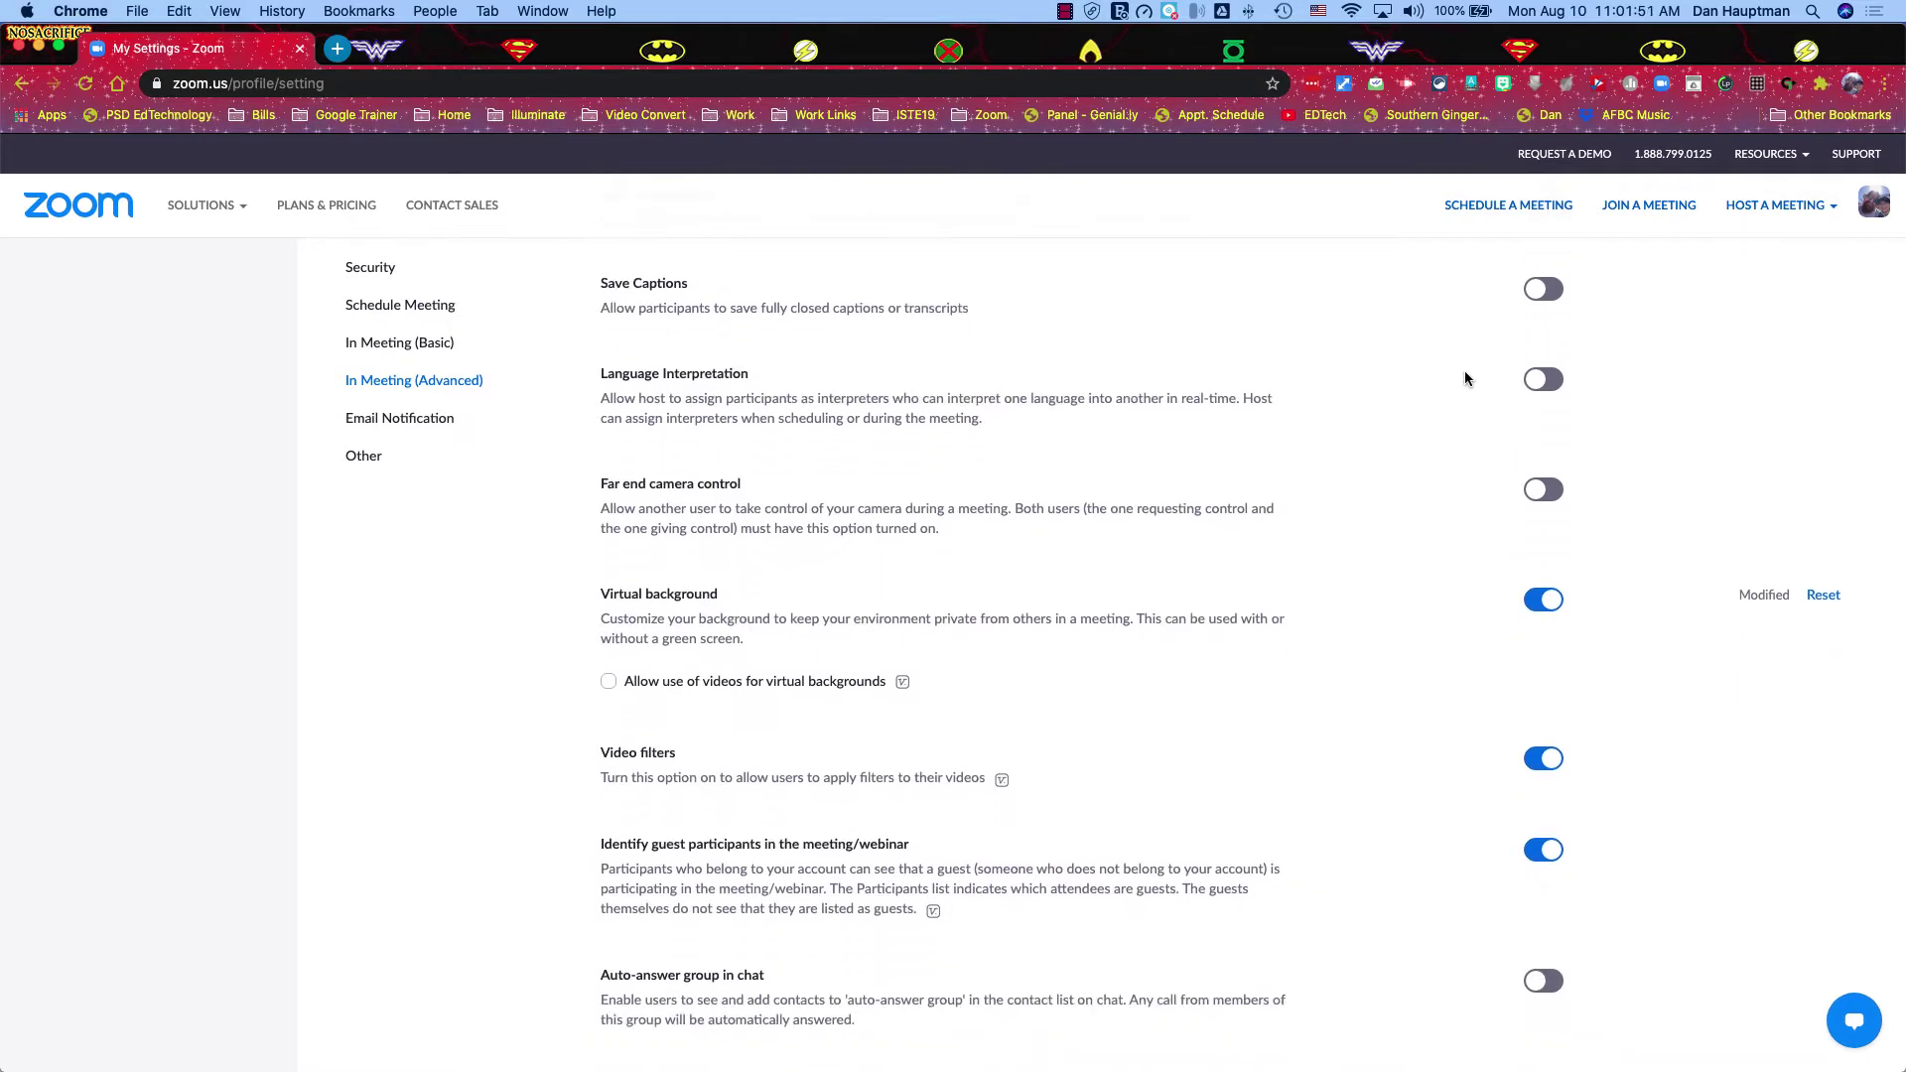
{"action": "scroll", "coordinate": [1462, 378], "scroll_direction": "down", "scroll_amount": 2}
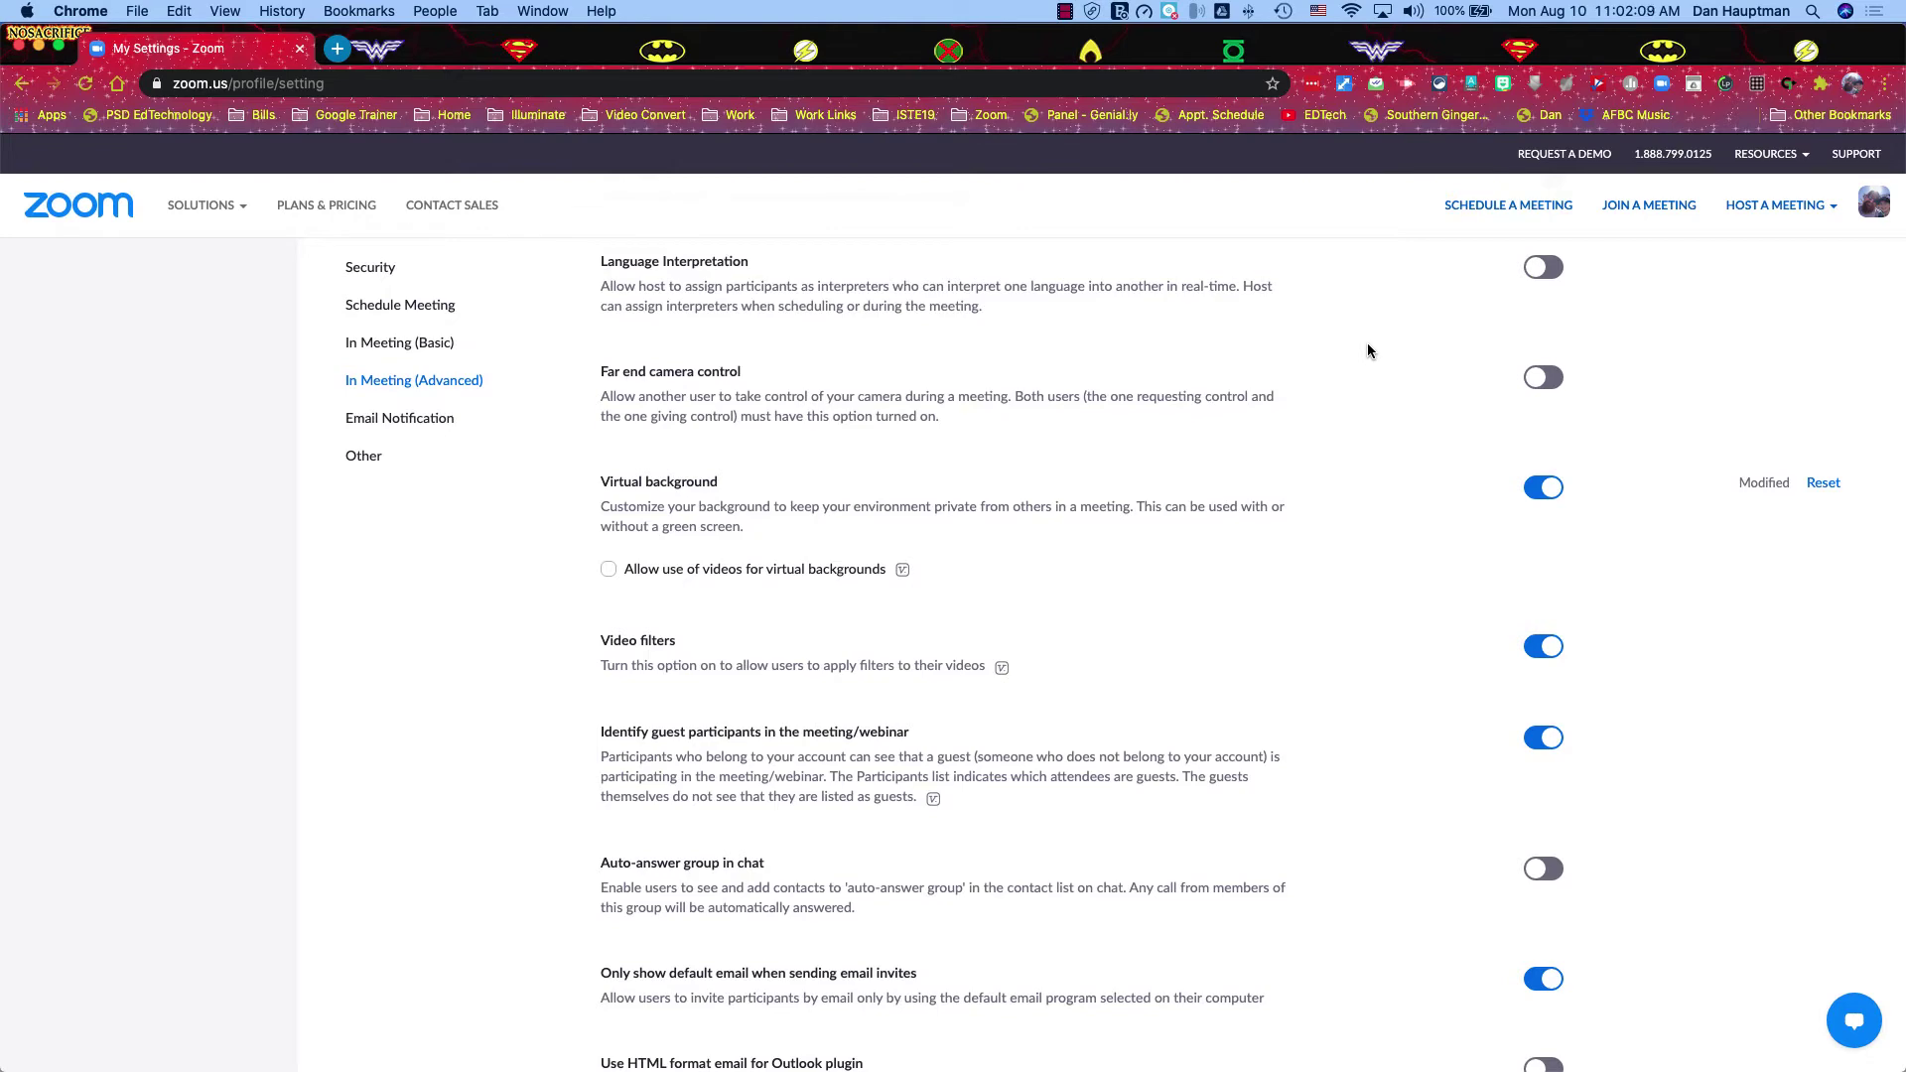
{"action": "scroll", "coordinate": [1317, 348], "scroll_direction": "down", "scroll_amount": 2}
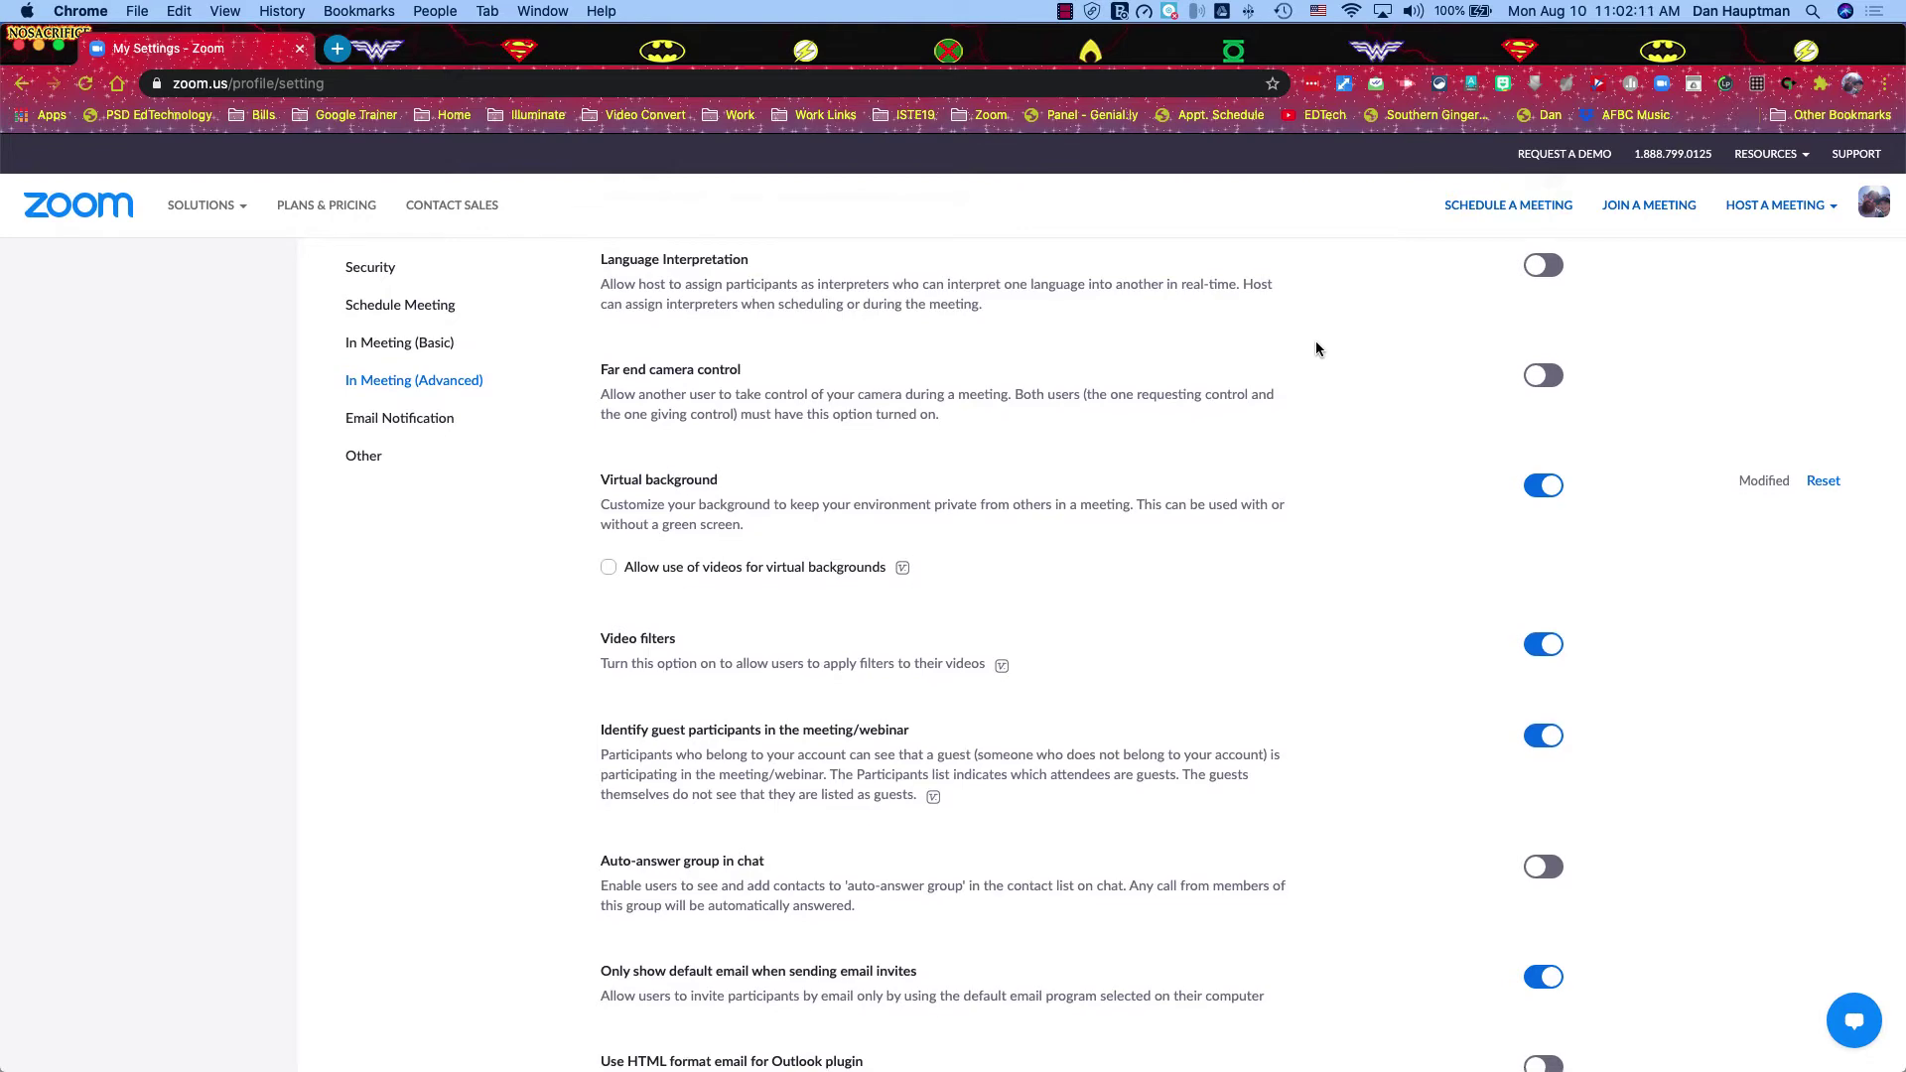
{"action": "scroll", "coordinate": [1316, 349], "scroll_direction": "down", "scroll_amount": 1}
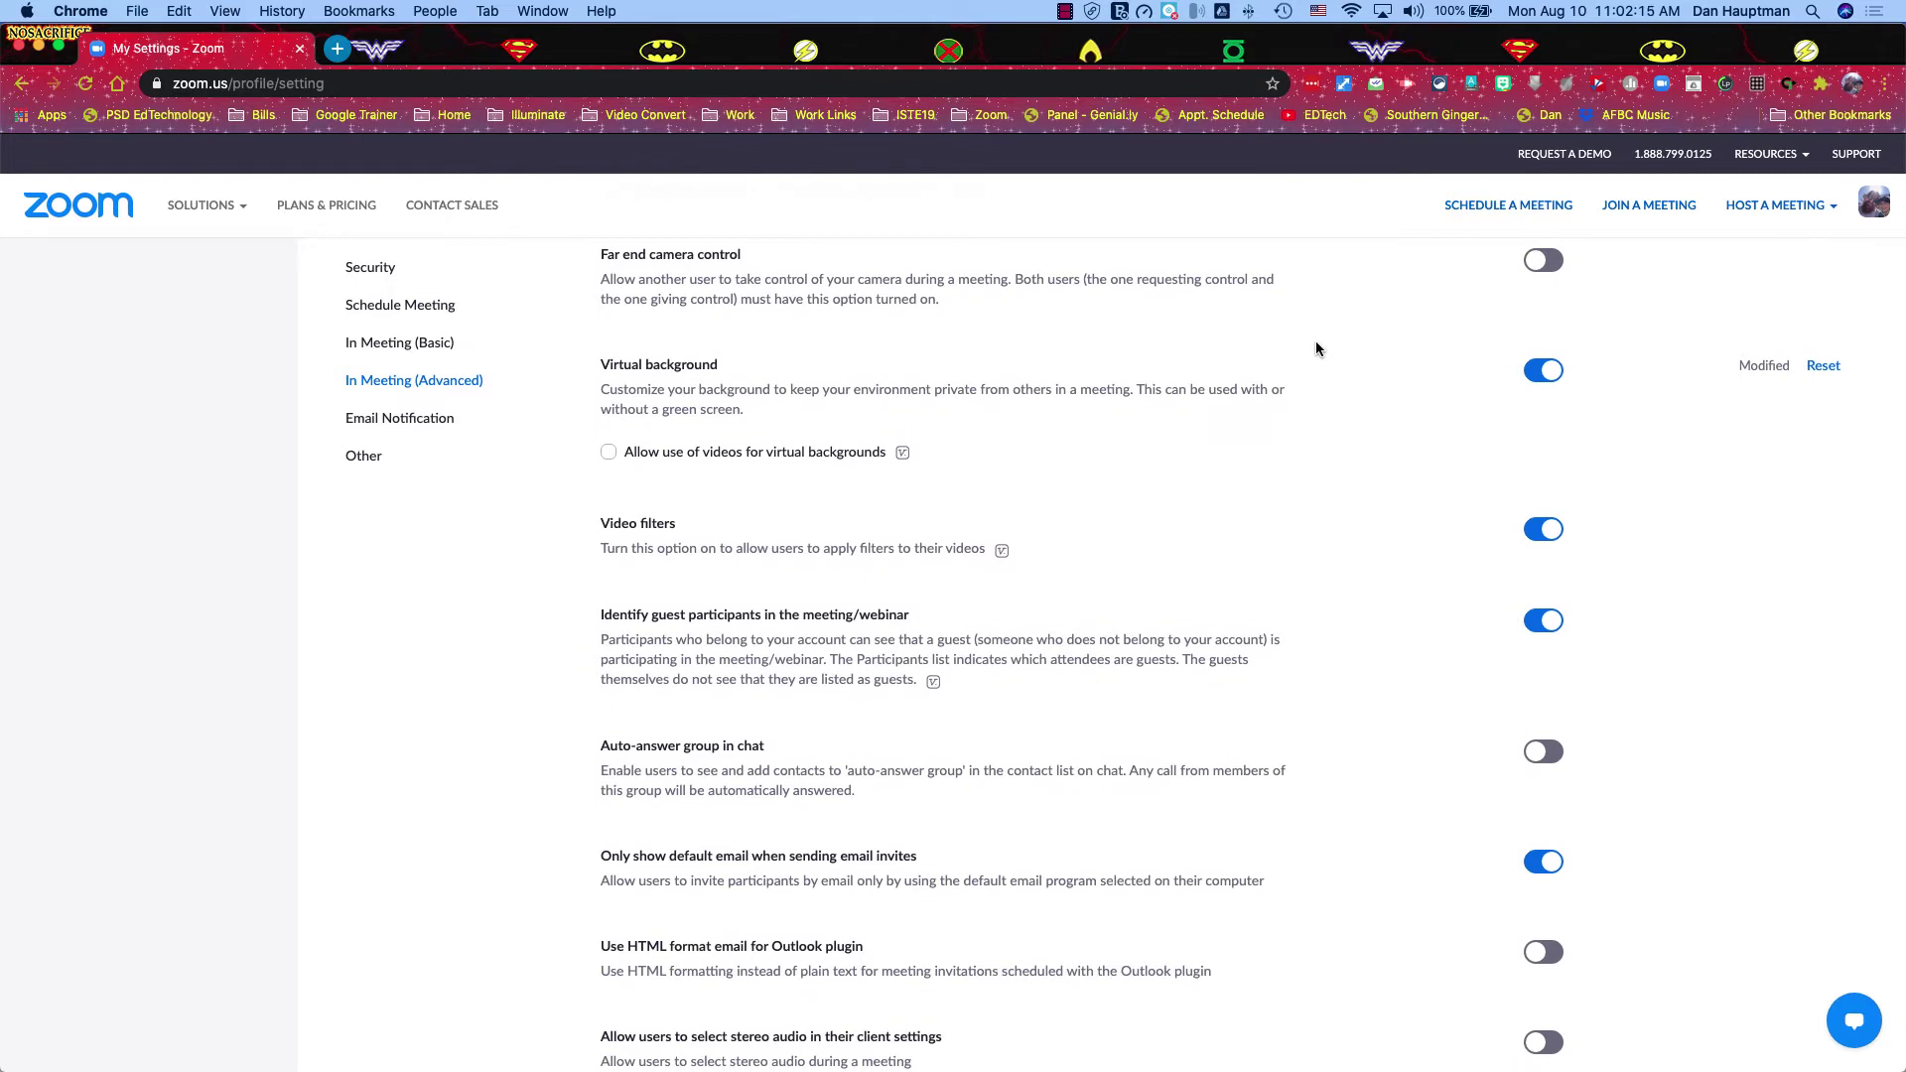
{"action": "scroll", "coordinate": [1316, 348], "scroll_direction": "down", "scroll_amount": 2}
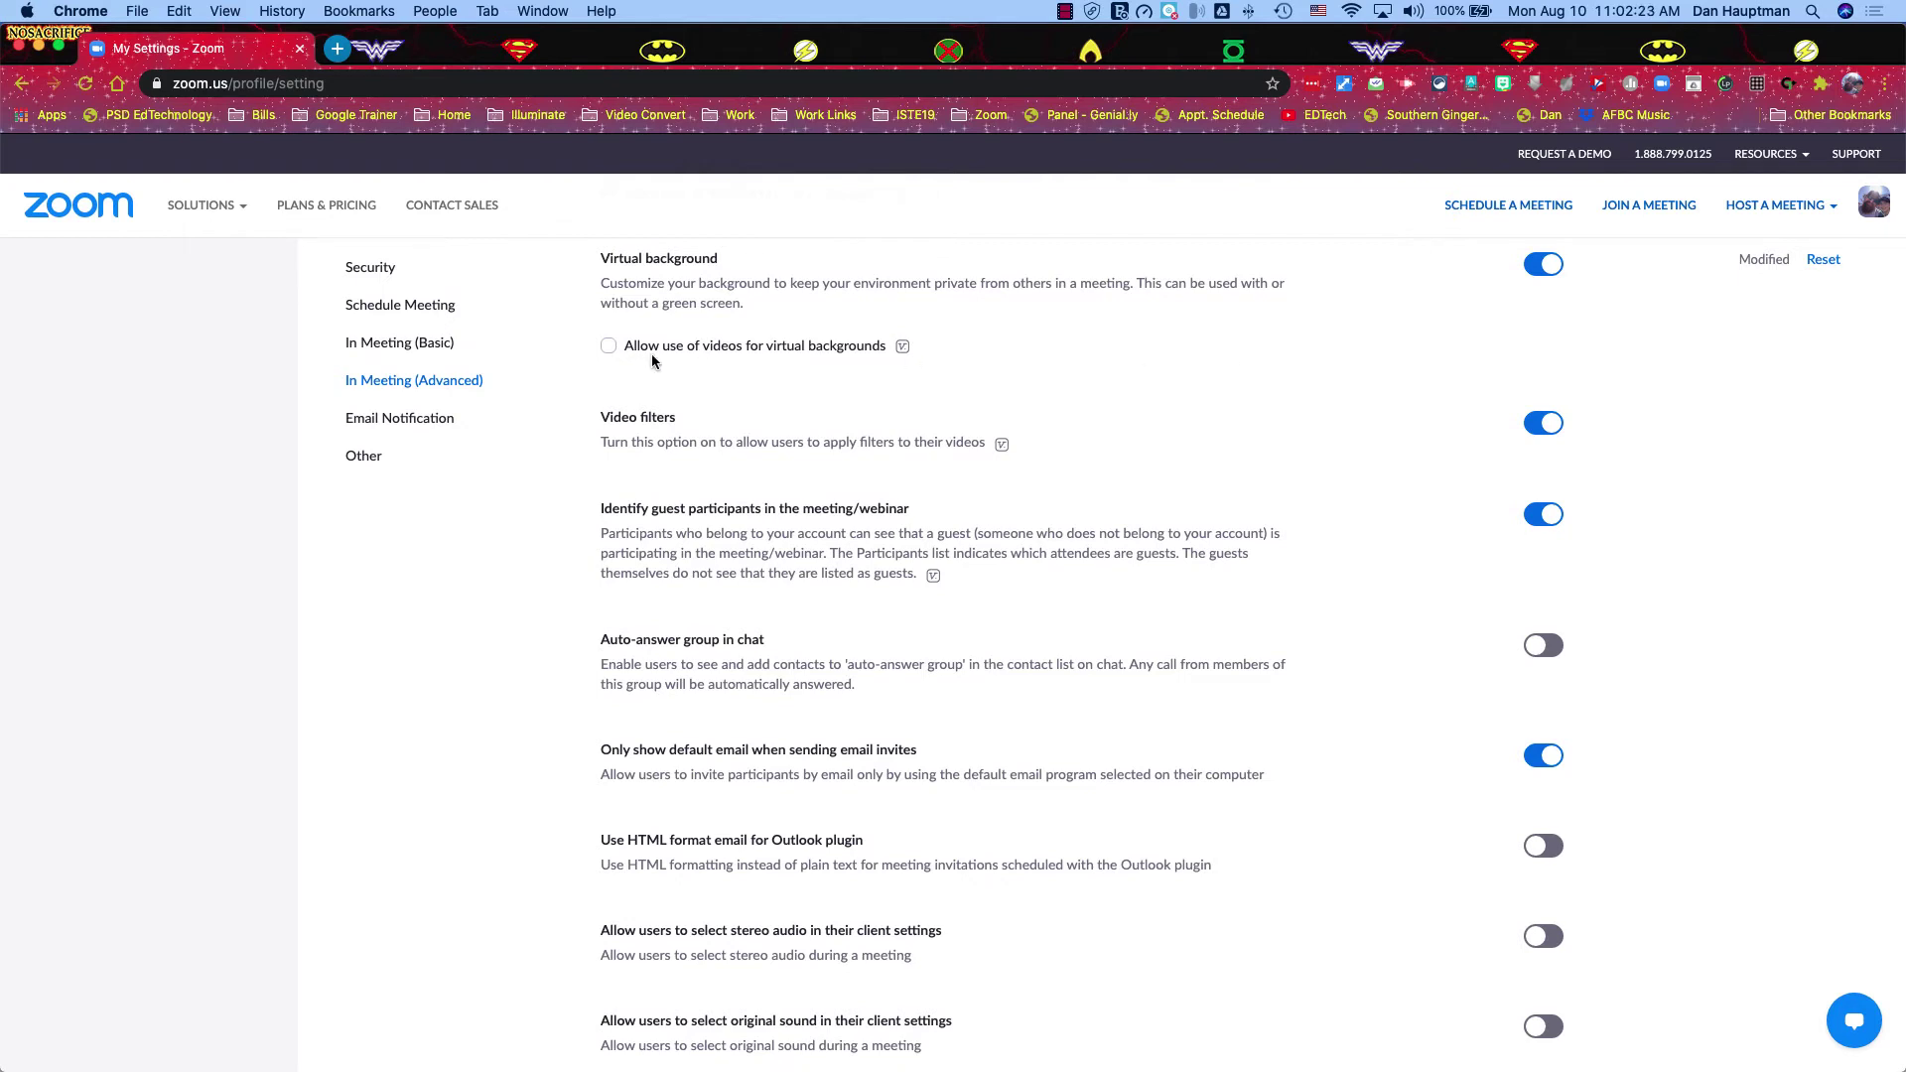
{"action": "left_click_drag", "start_coordinate": [624, 347], "coordinate": [847, 357]}
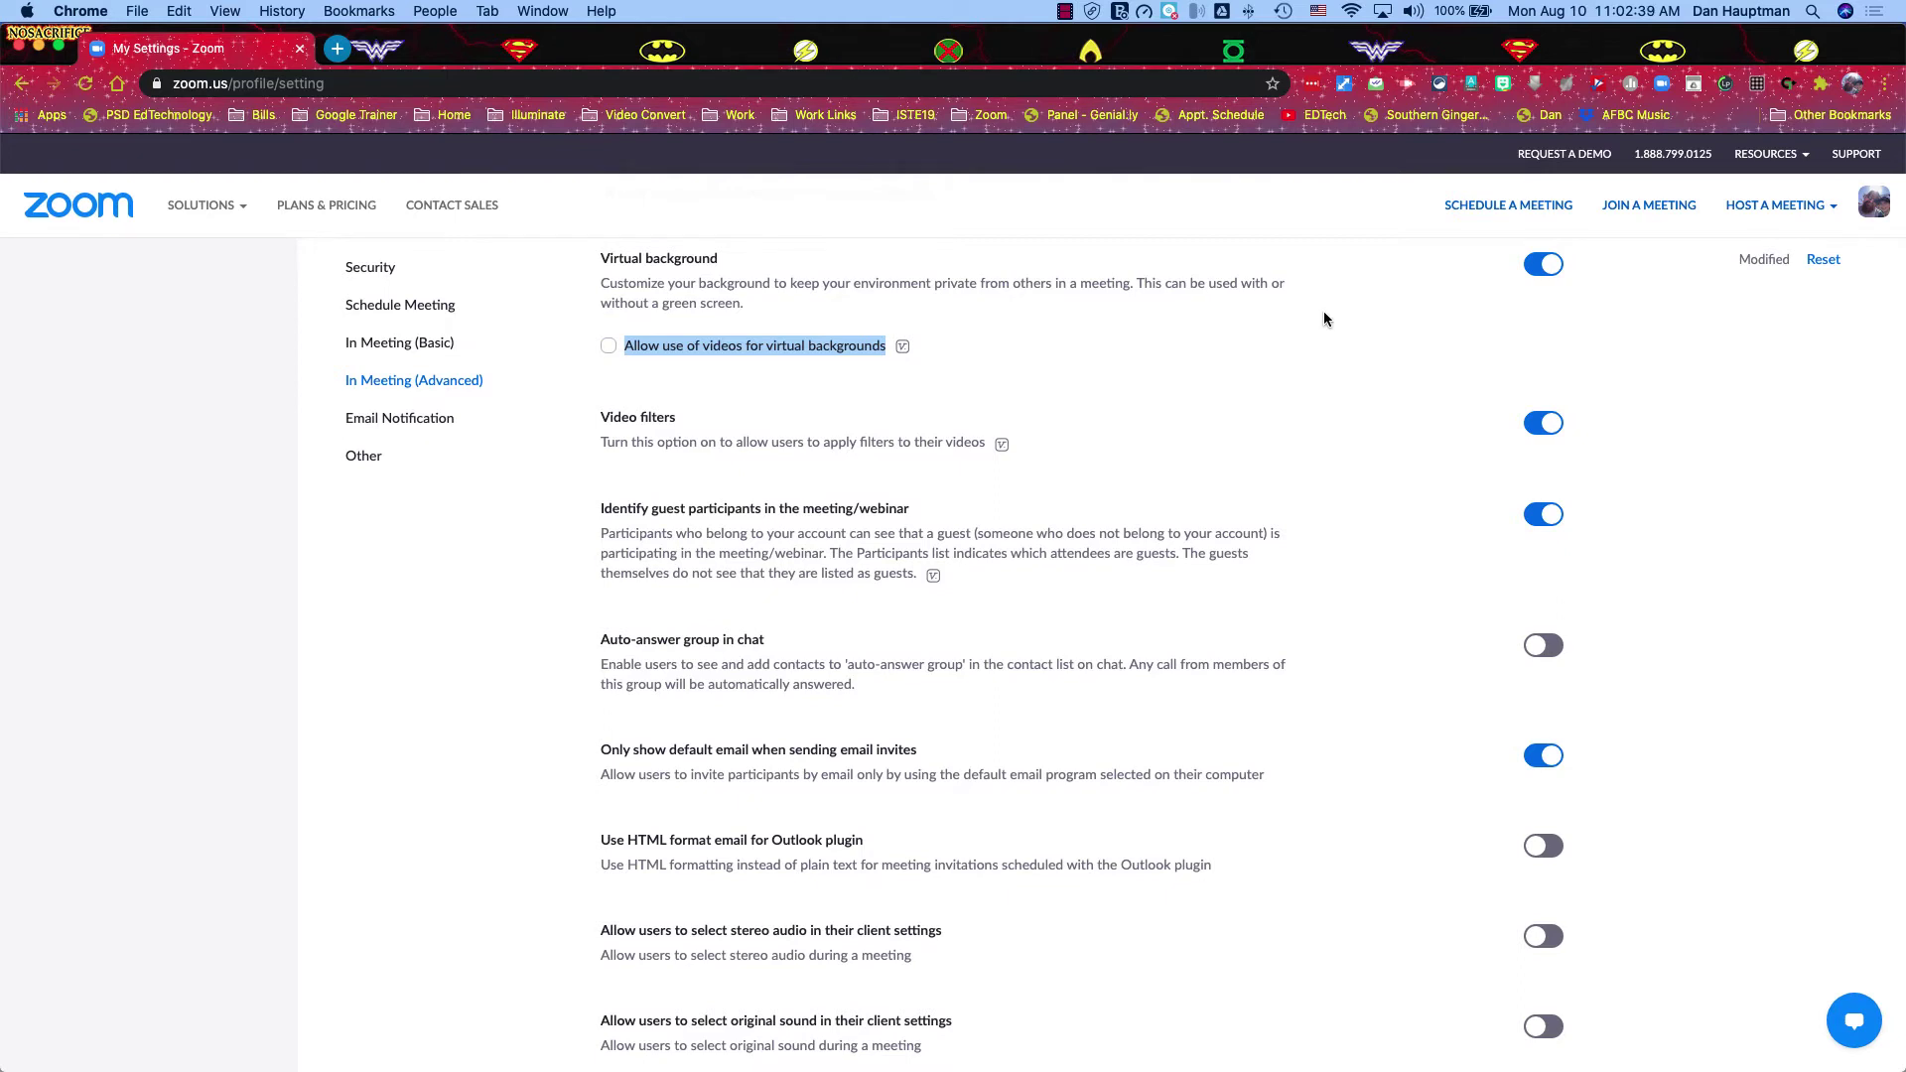
{"action": "left_click_drag", "start_coordinate": [635, 350], "coordinate": [875, 355]}
{"action": "scroll", "coordinate": [999, 367], "scroll_direction": "down", "scroll_amount": 1}
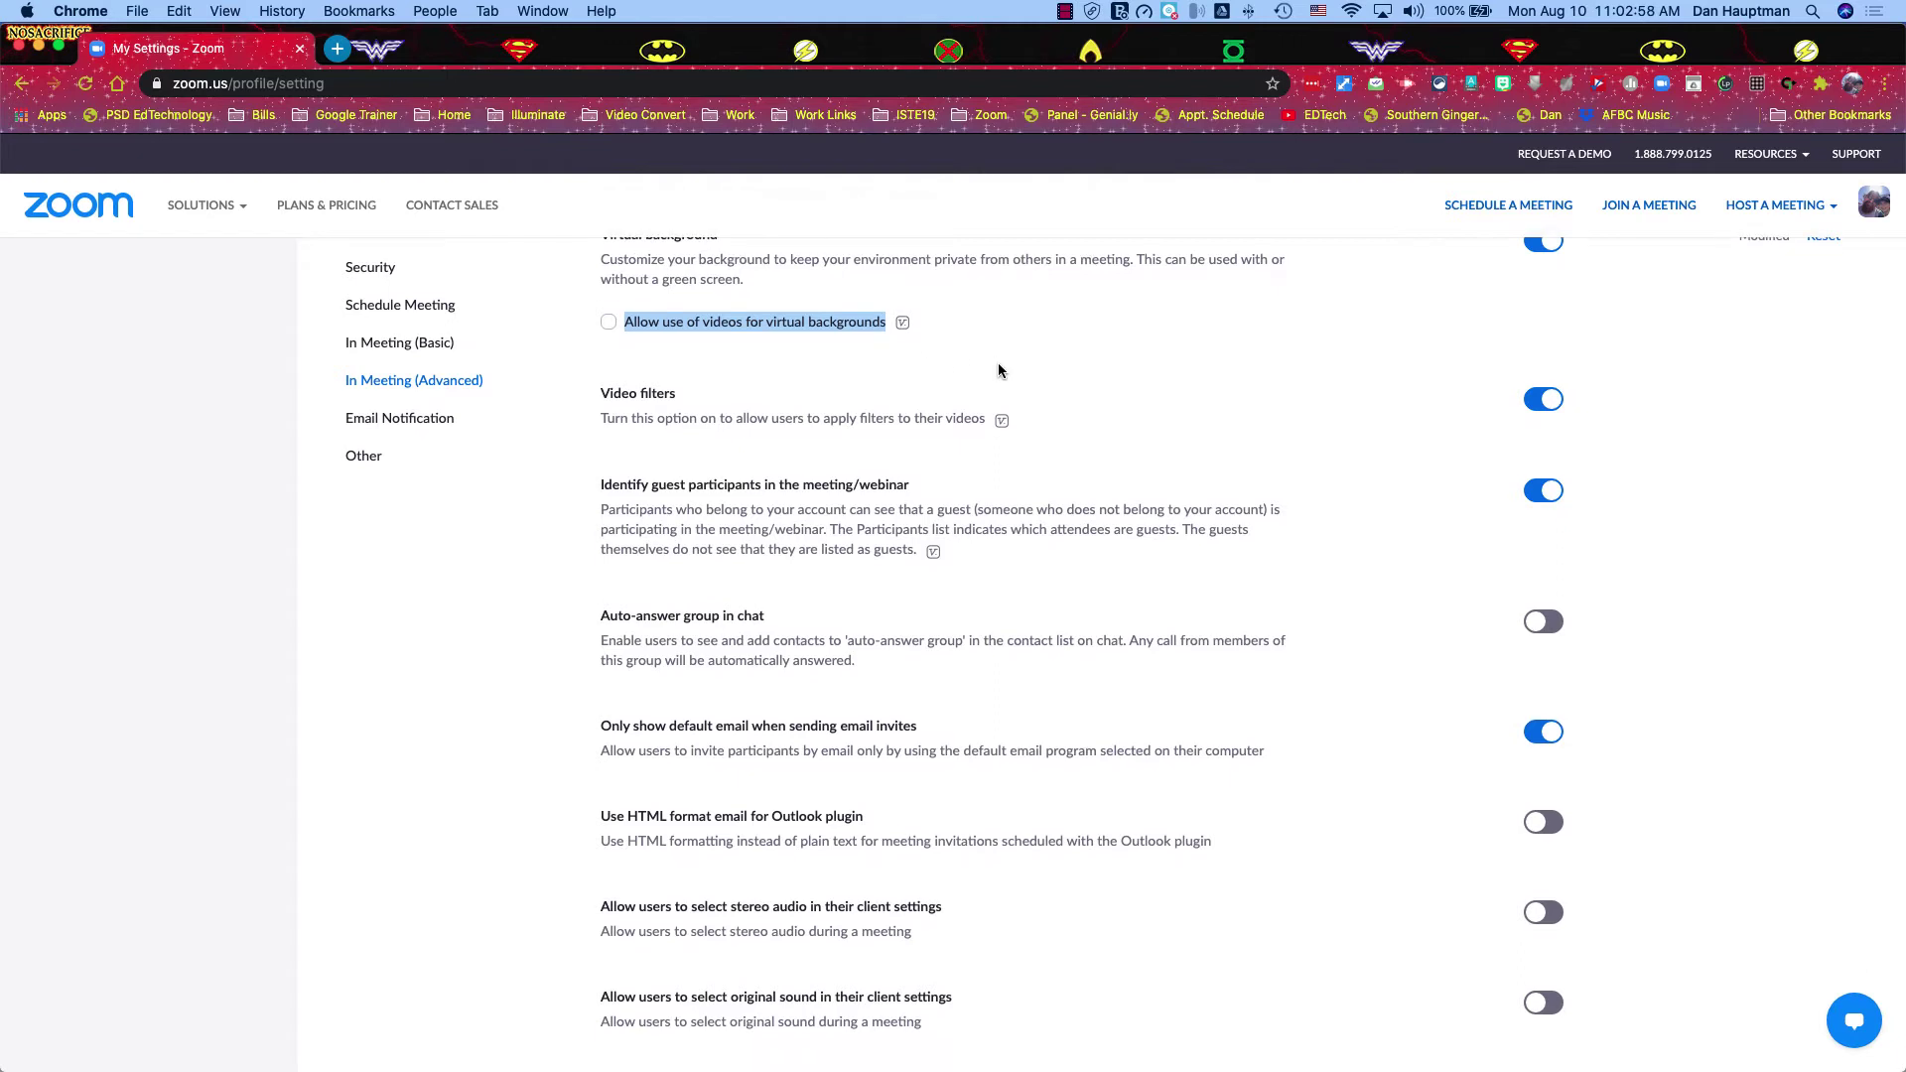
{"action": "scroll", "coordinate": [1195, 373], "scroll_direction": "down", "scroll_amount": 1}
{"action": "left_click", "coordinate": [1196, 374]}
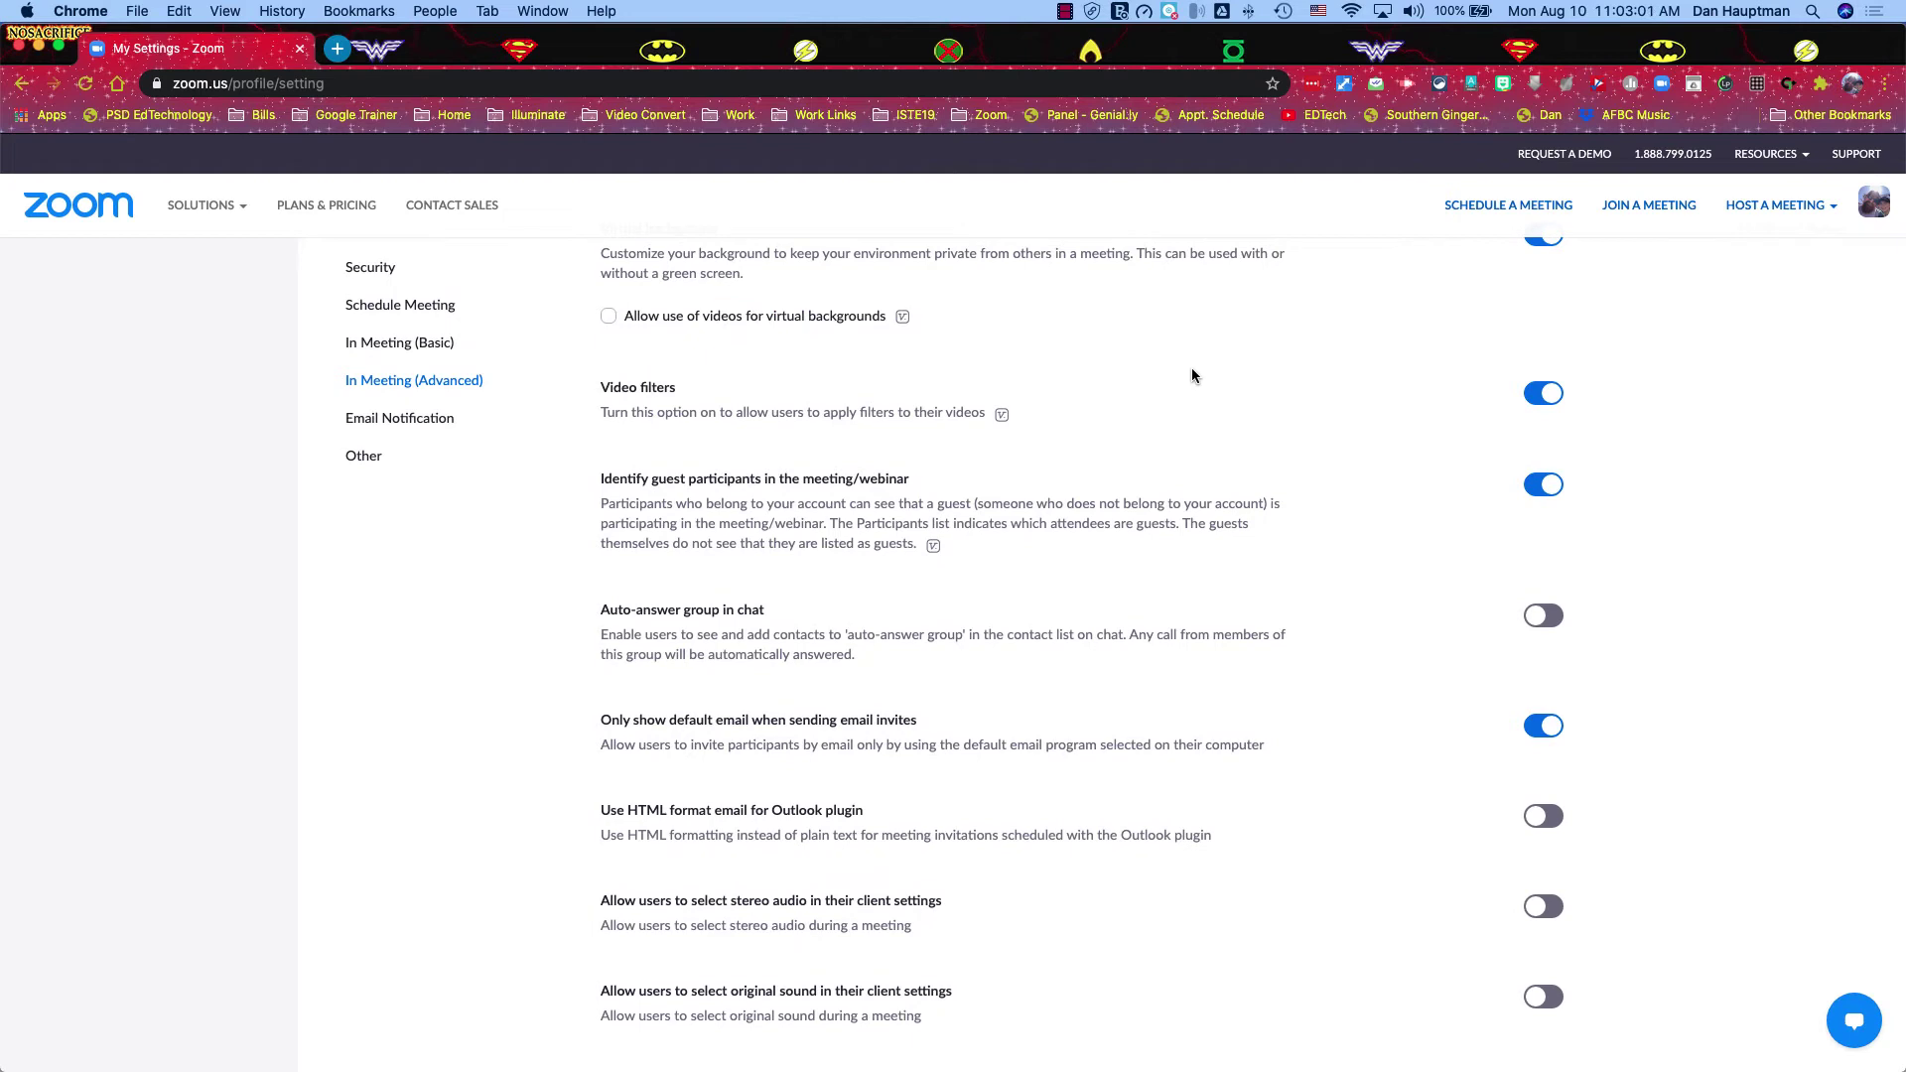
- Turn on the settings that allow users to select stereo audio and original sound in their client settings
{"action": "scroll", "coordinate": [1193, 374], "scroll_direction": "down", "scroll_amount": 4}
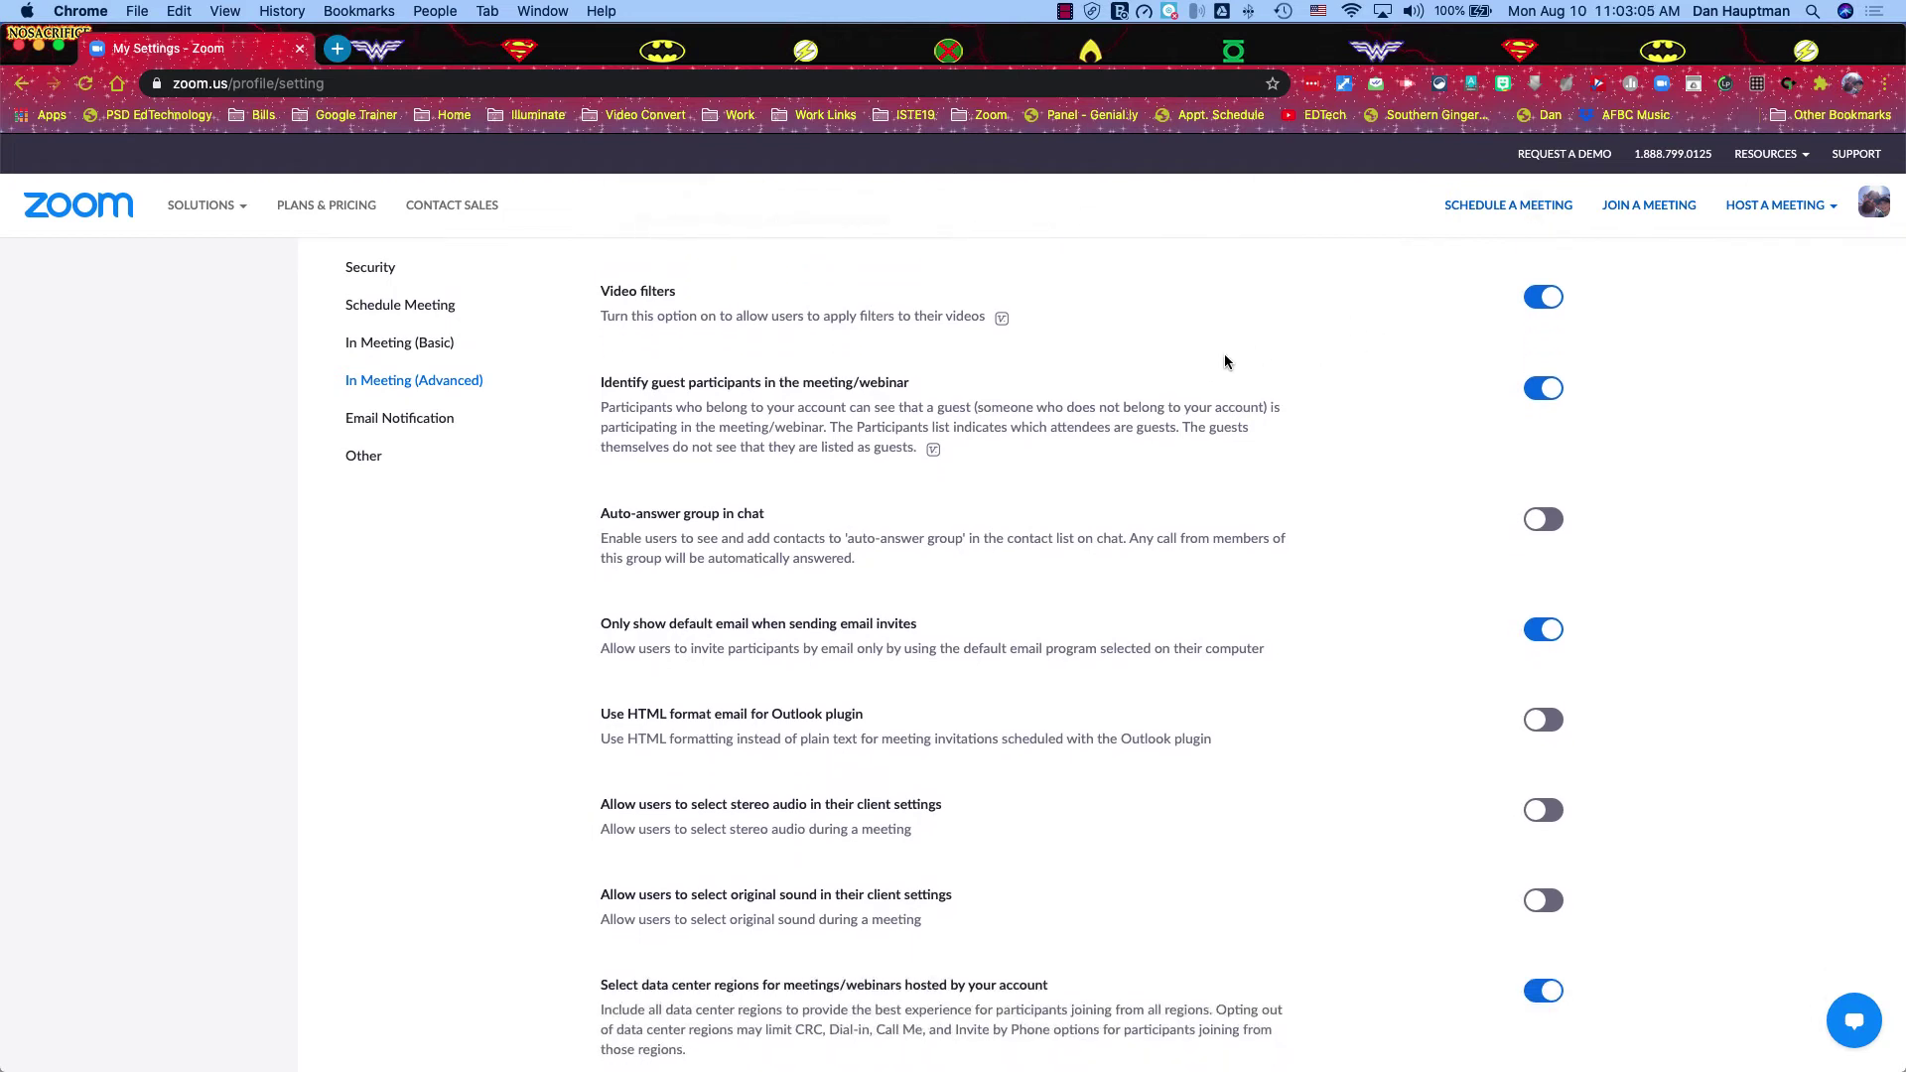
{"action": "scroll", "coordinate": [1226, 357], "scroll_direction": "down", "scroll_amount": 5}
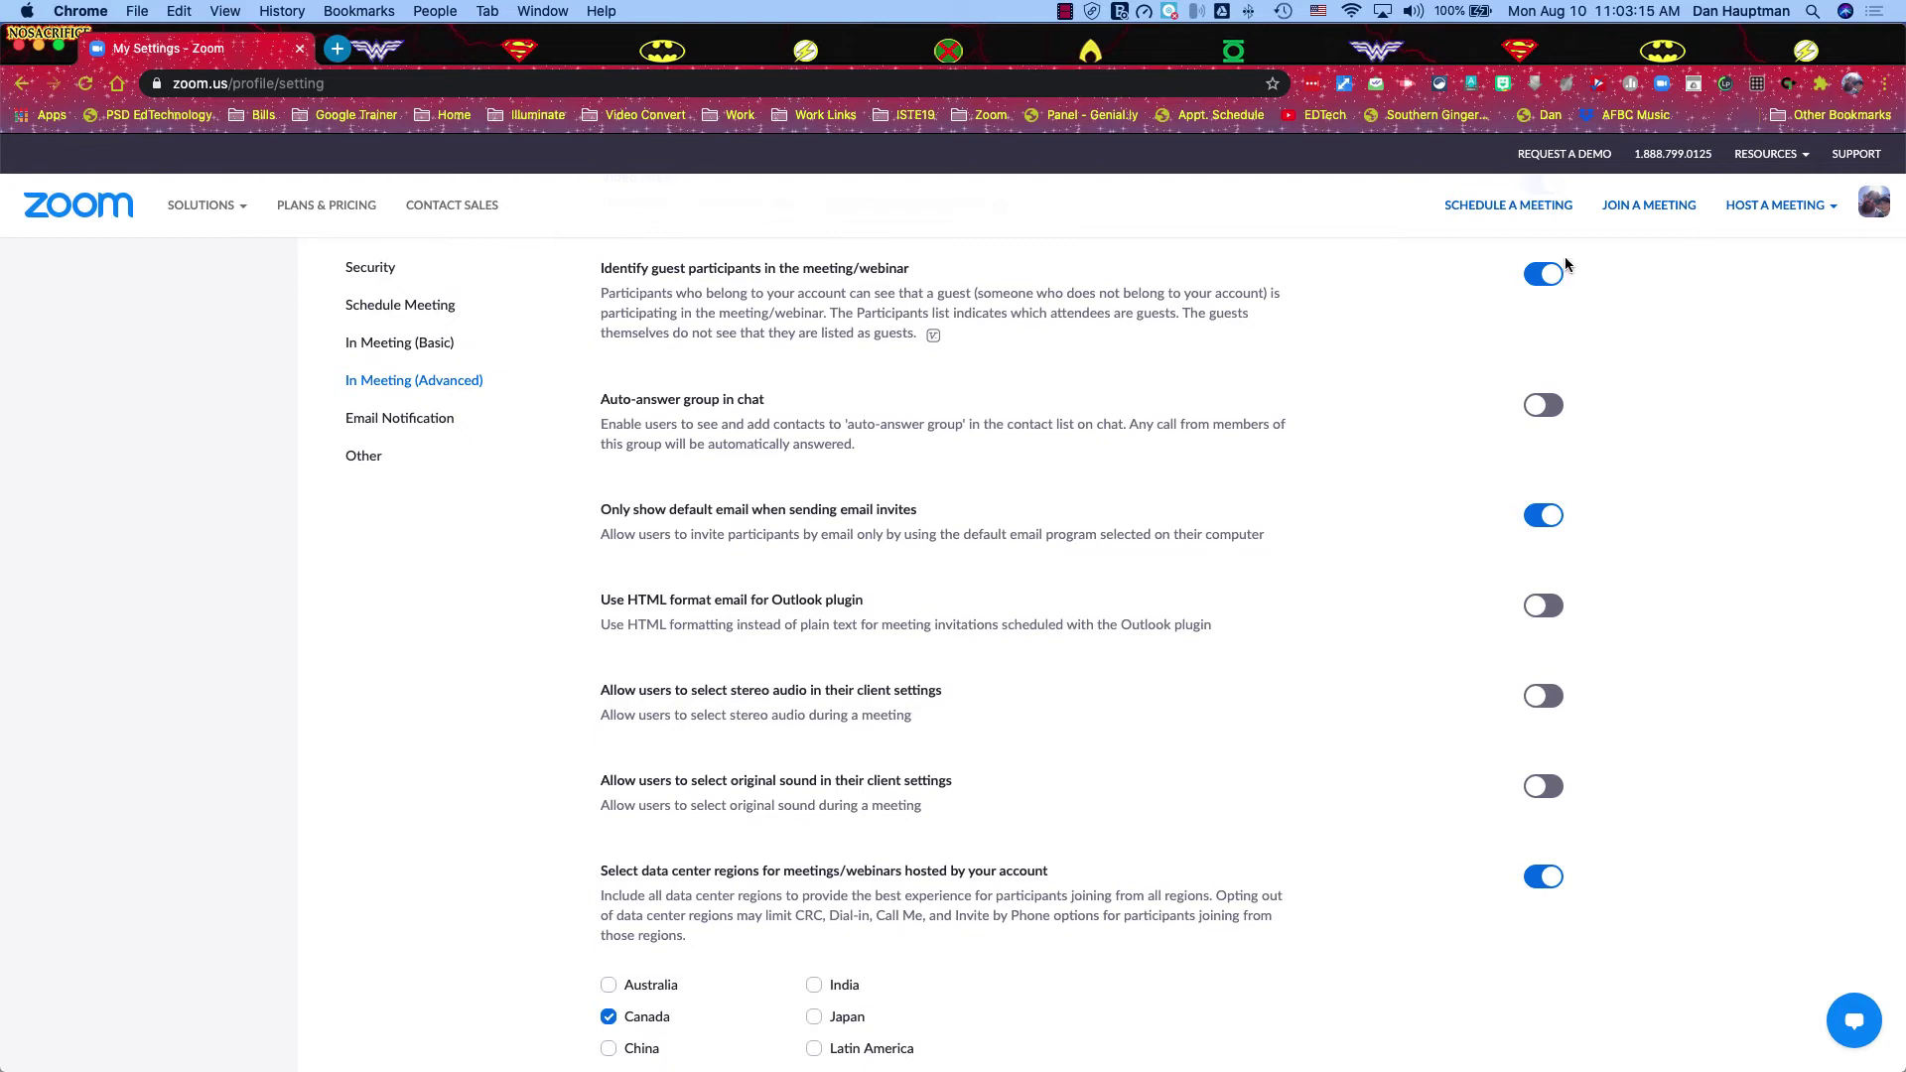
{"action": "scroll", "coordinate": [1219, 464], "scroll_direction": "down", "scroll_amount": 3}
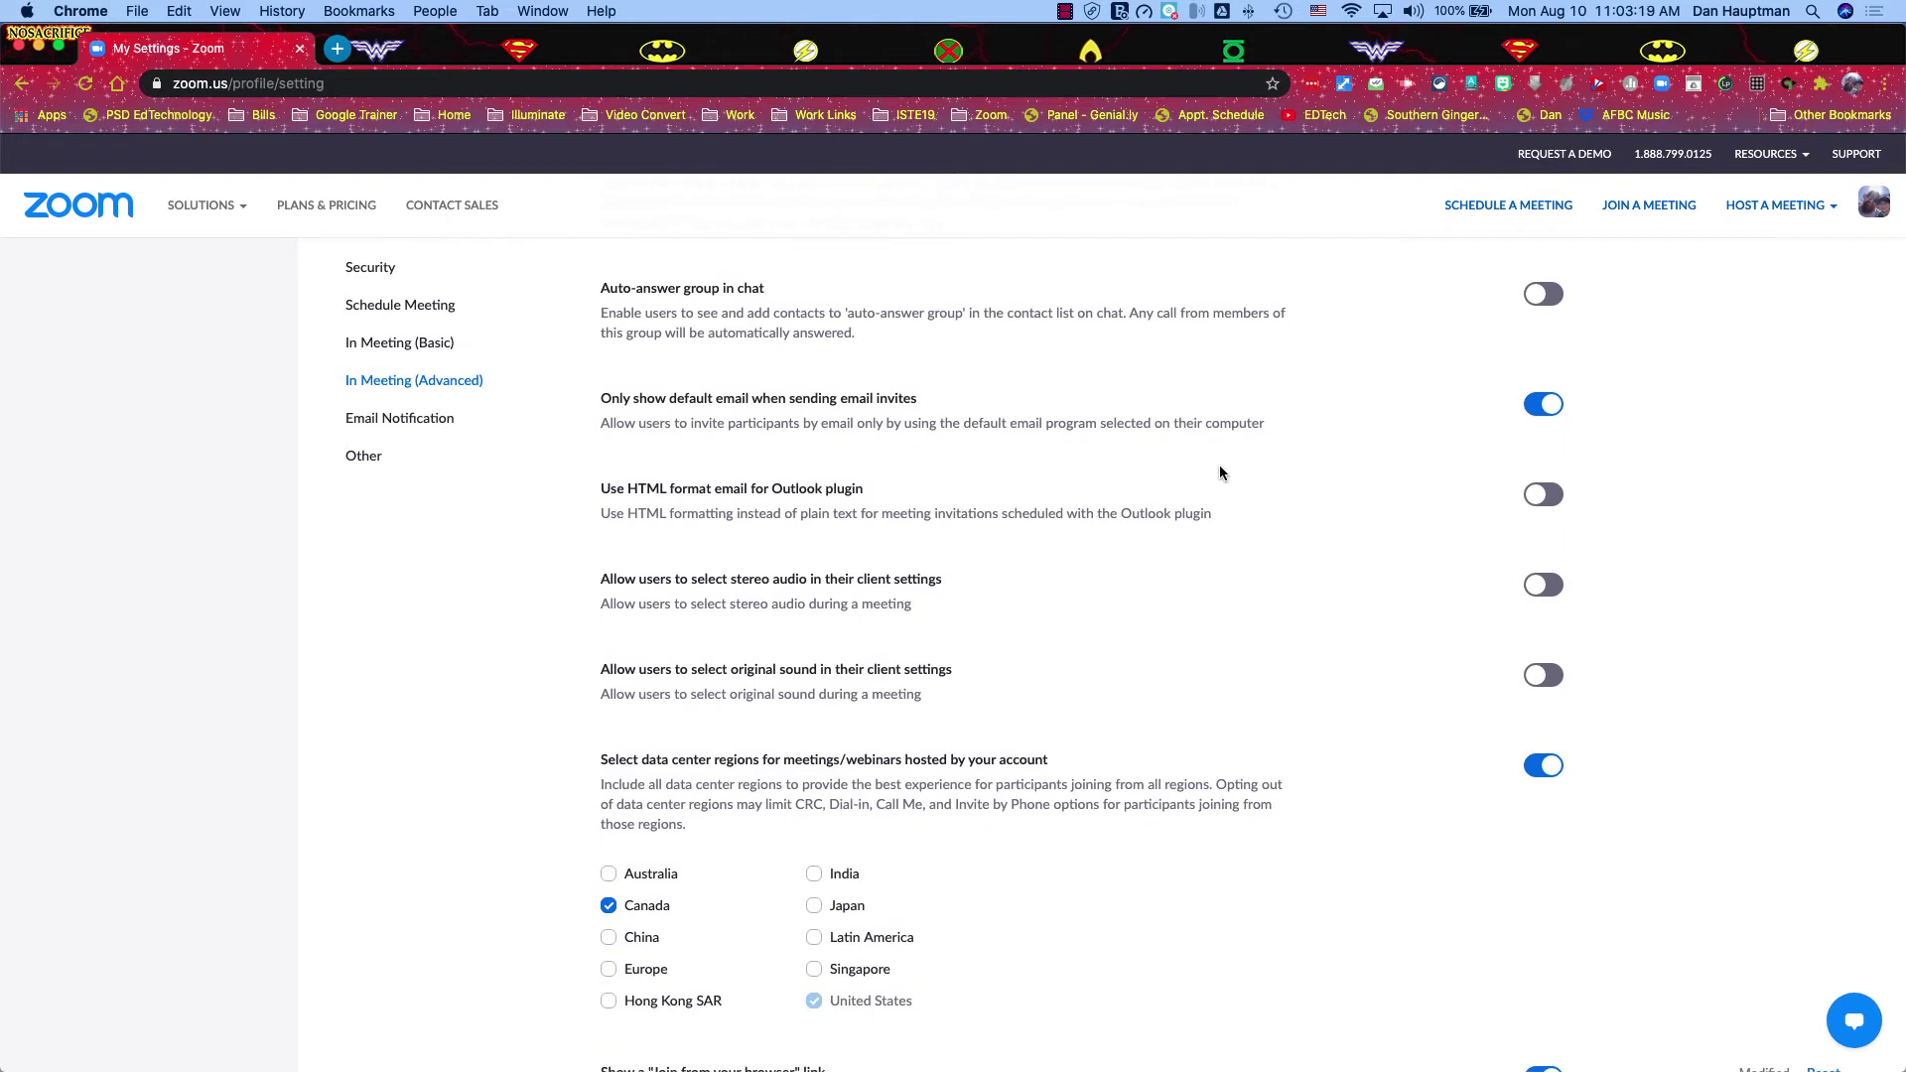
{"action": "scroll", "coordinate": [1427, 358], "scroll_direction": "down", "scroll_amount": 3}
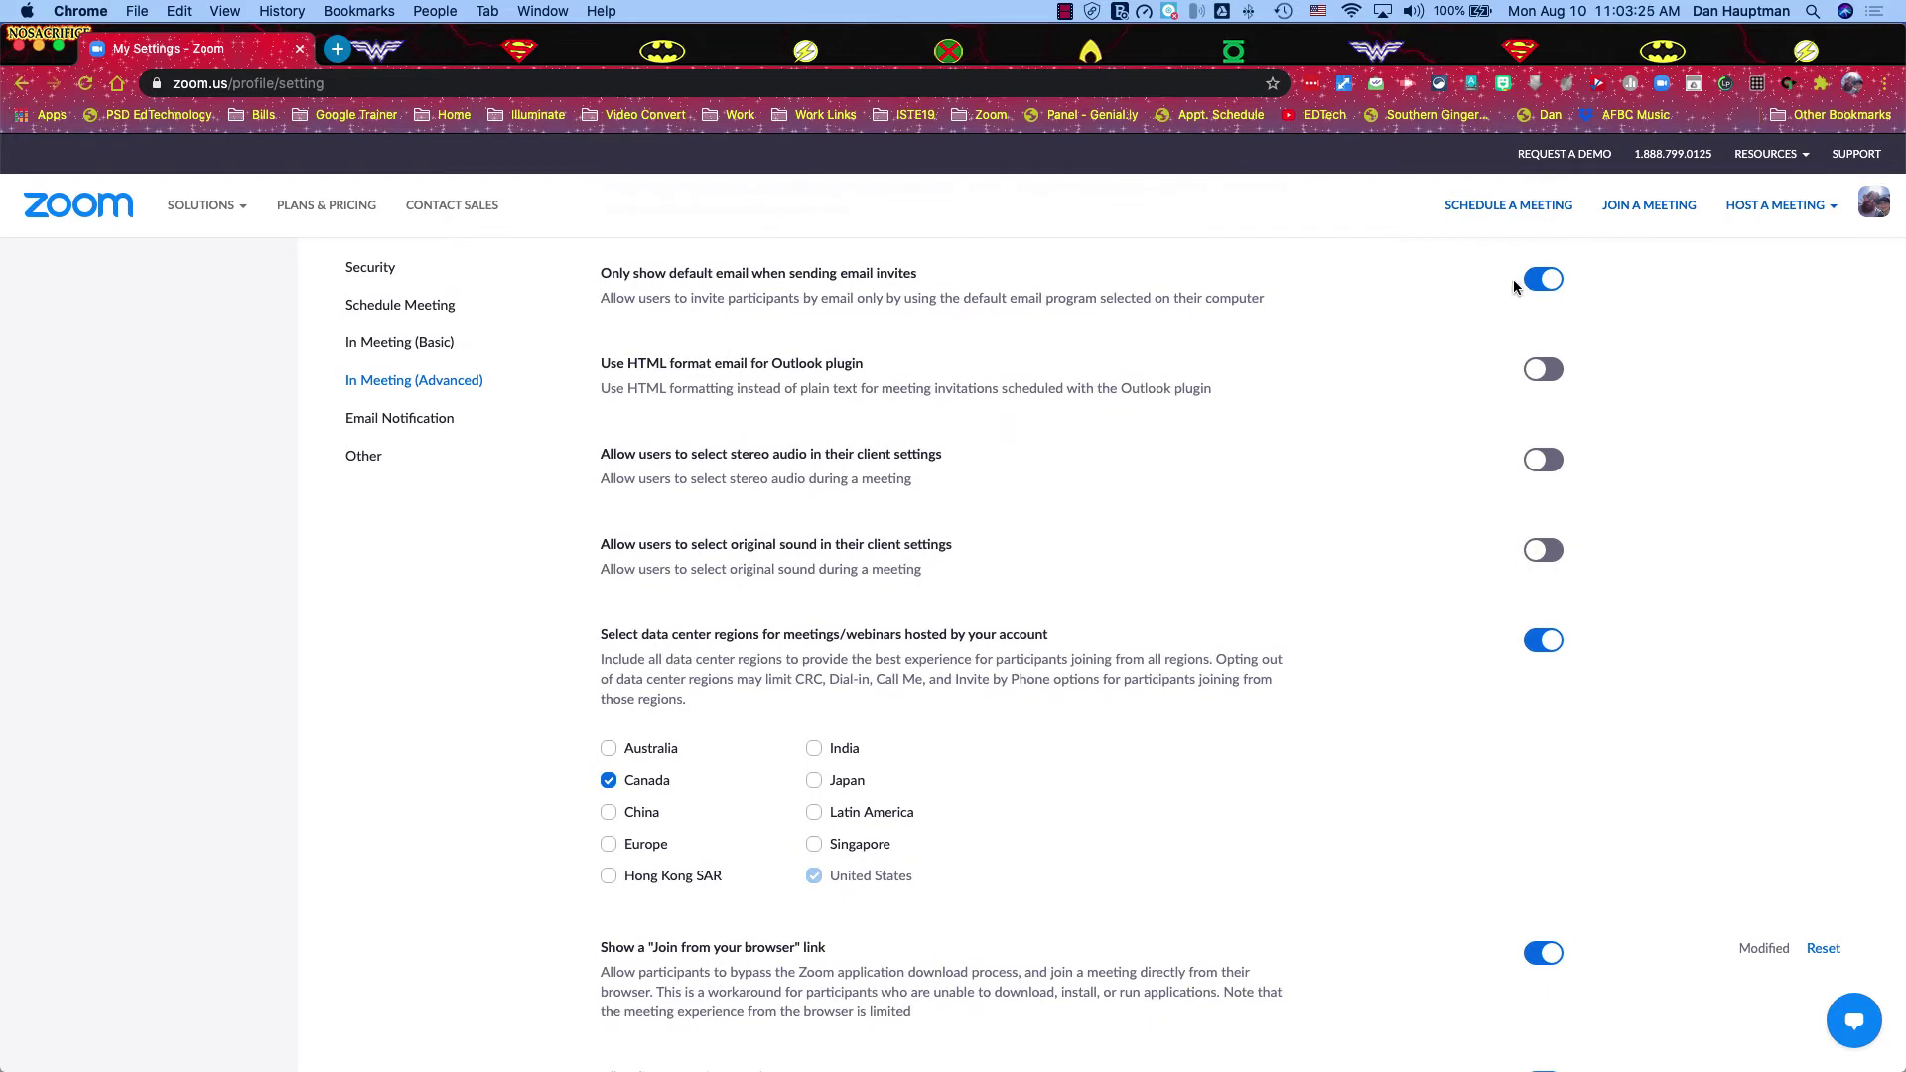
{"action": "scroll", "coordinate": [1499, 352], "scroll_direction": "down", "scroll_amount": 2}
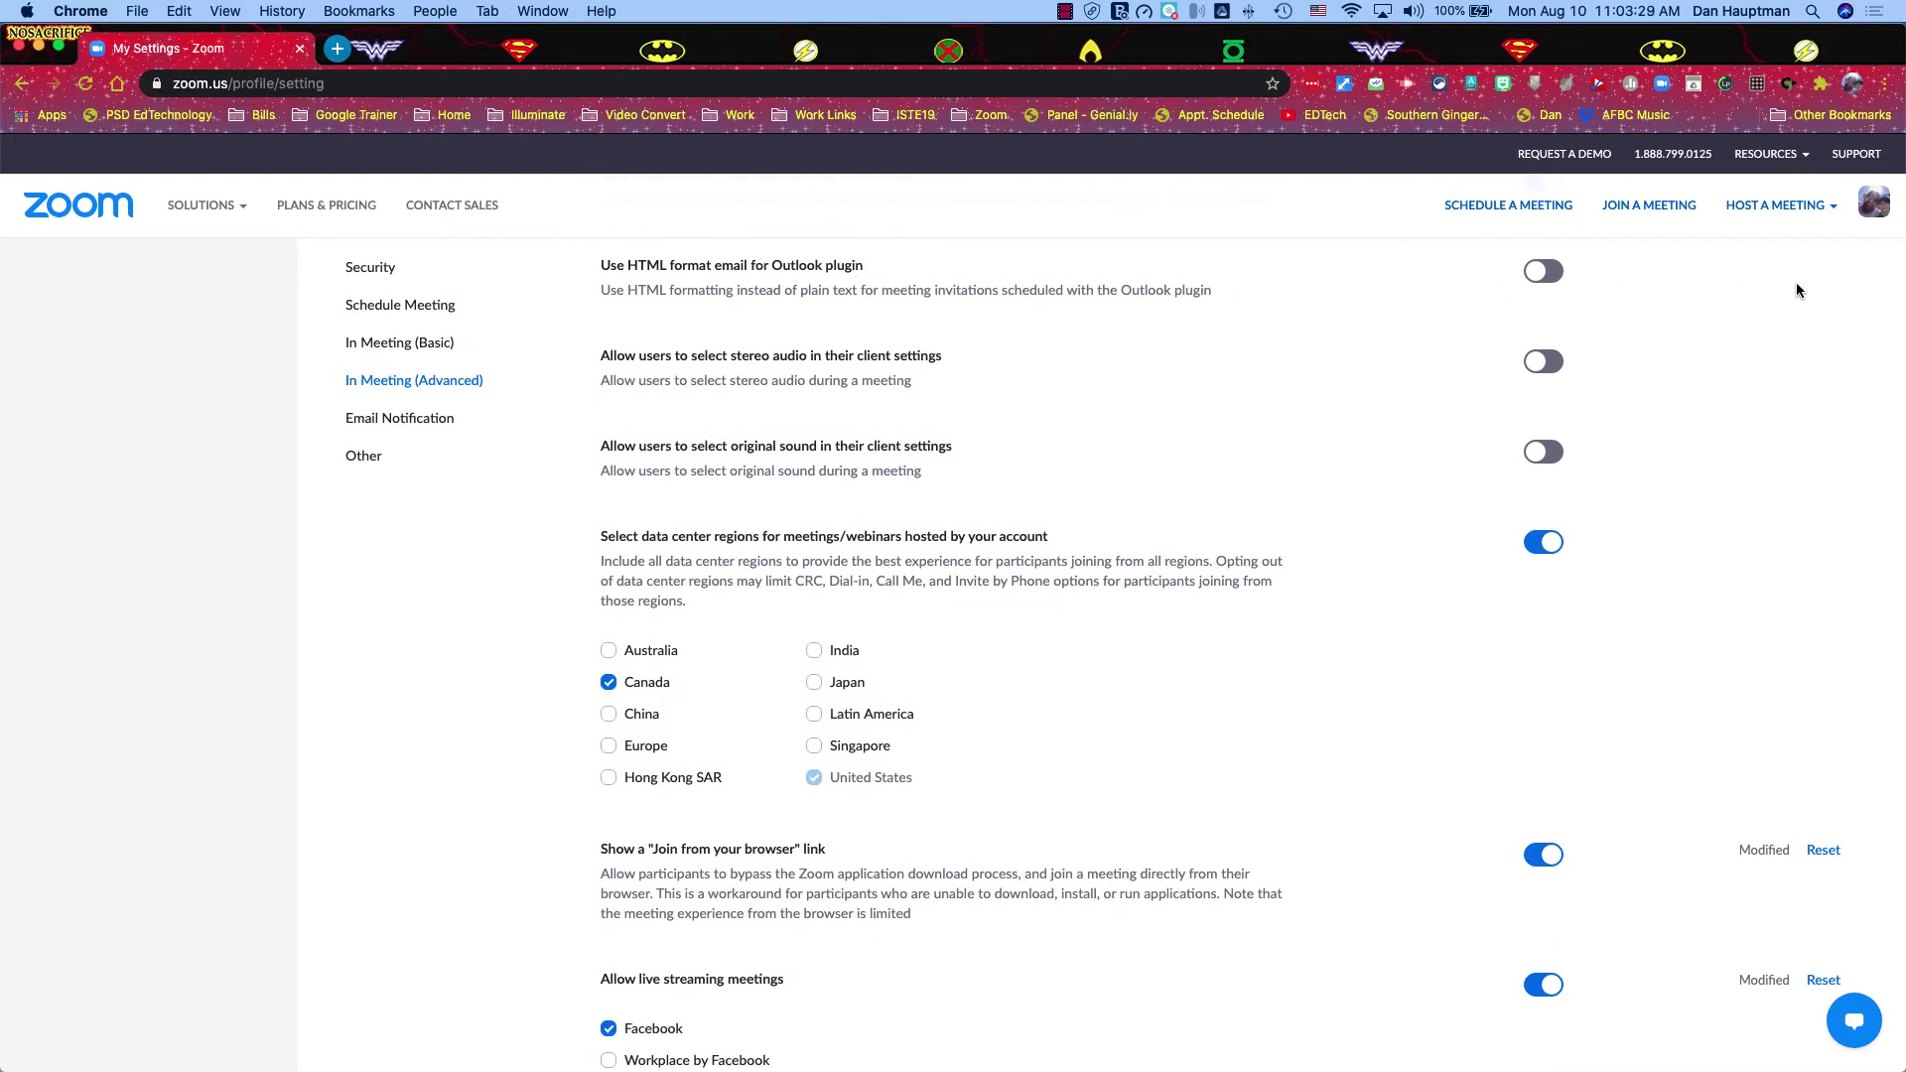
{"action": "scroll", "coordinate": [1348, 479], "scroll_direction": "down", "scroll_amount": 2}
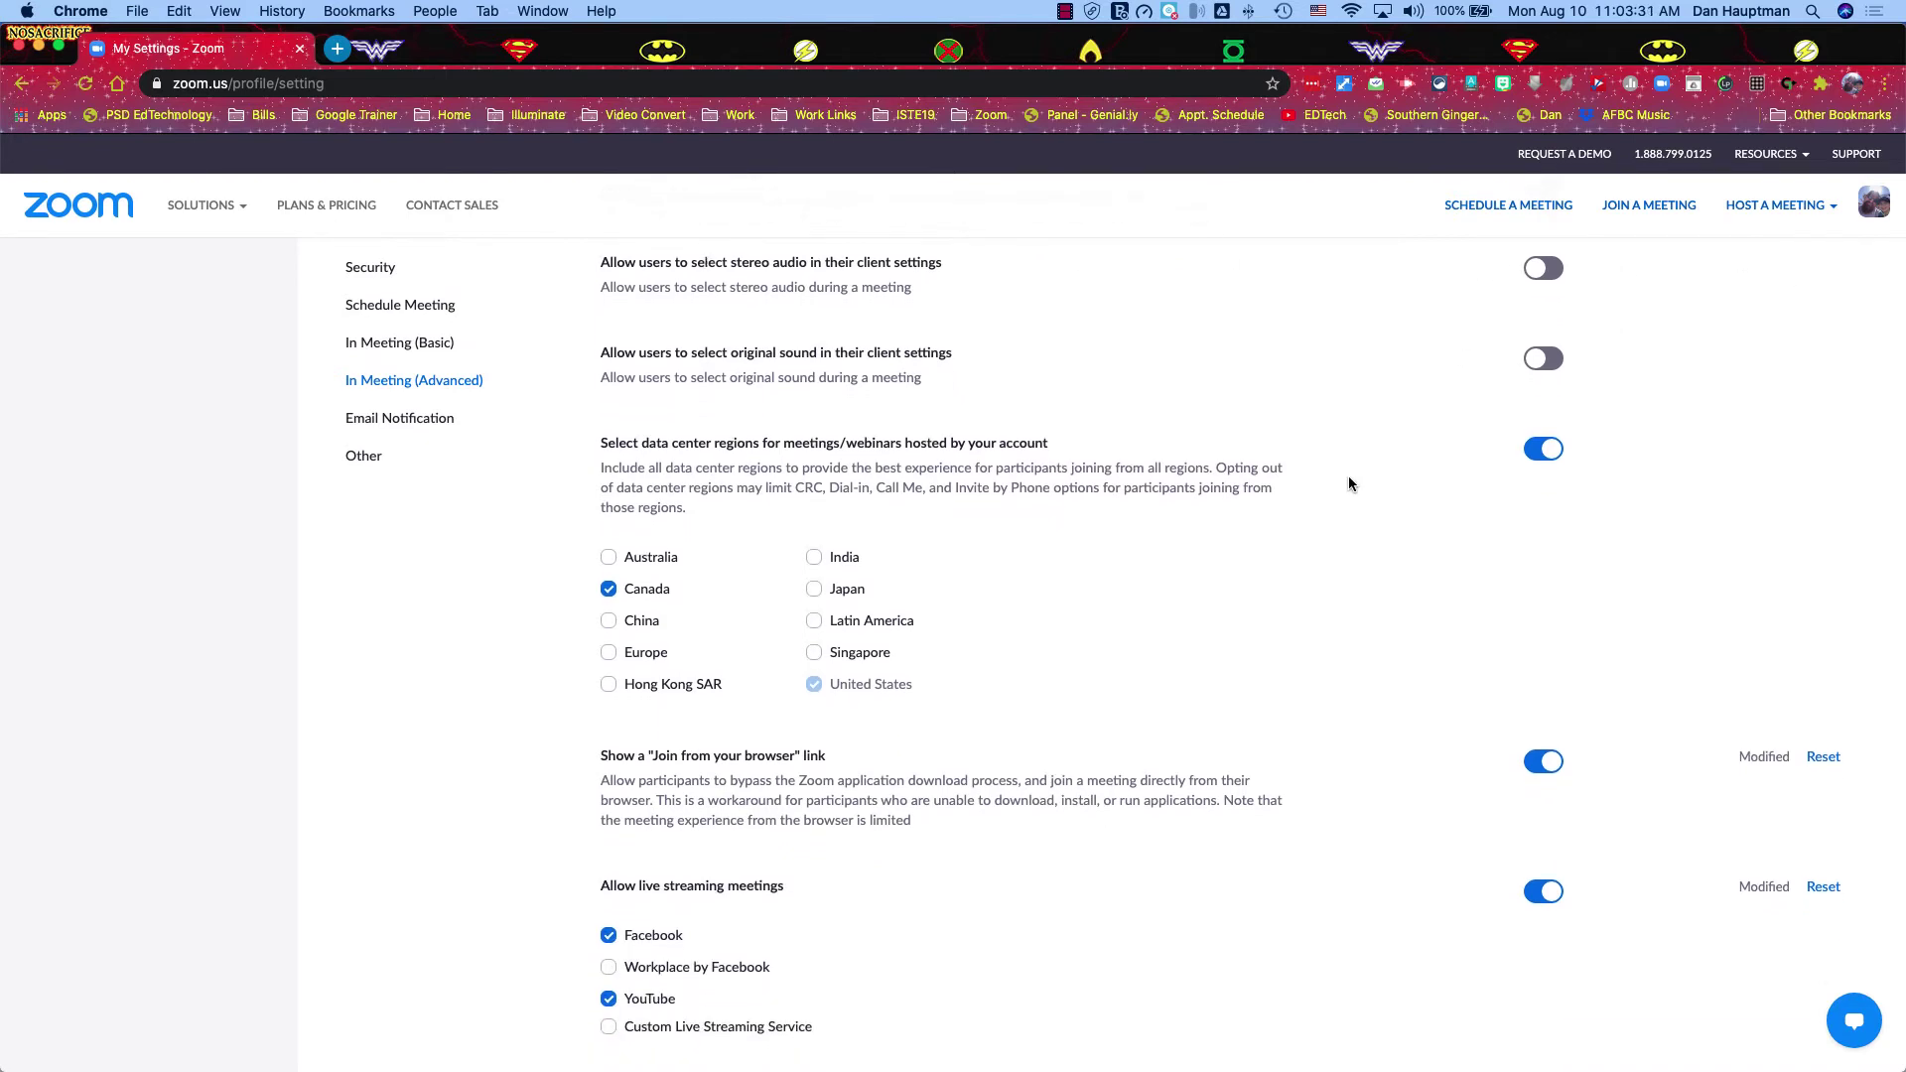
{"action": "left_click", "coordinate": [1545, 273]}
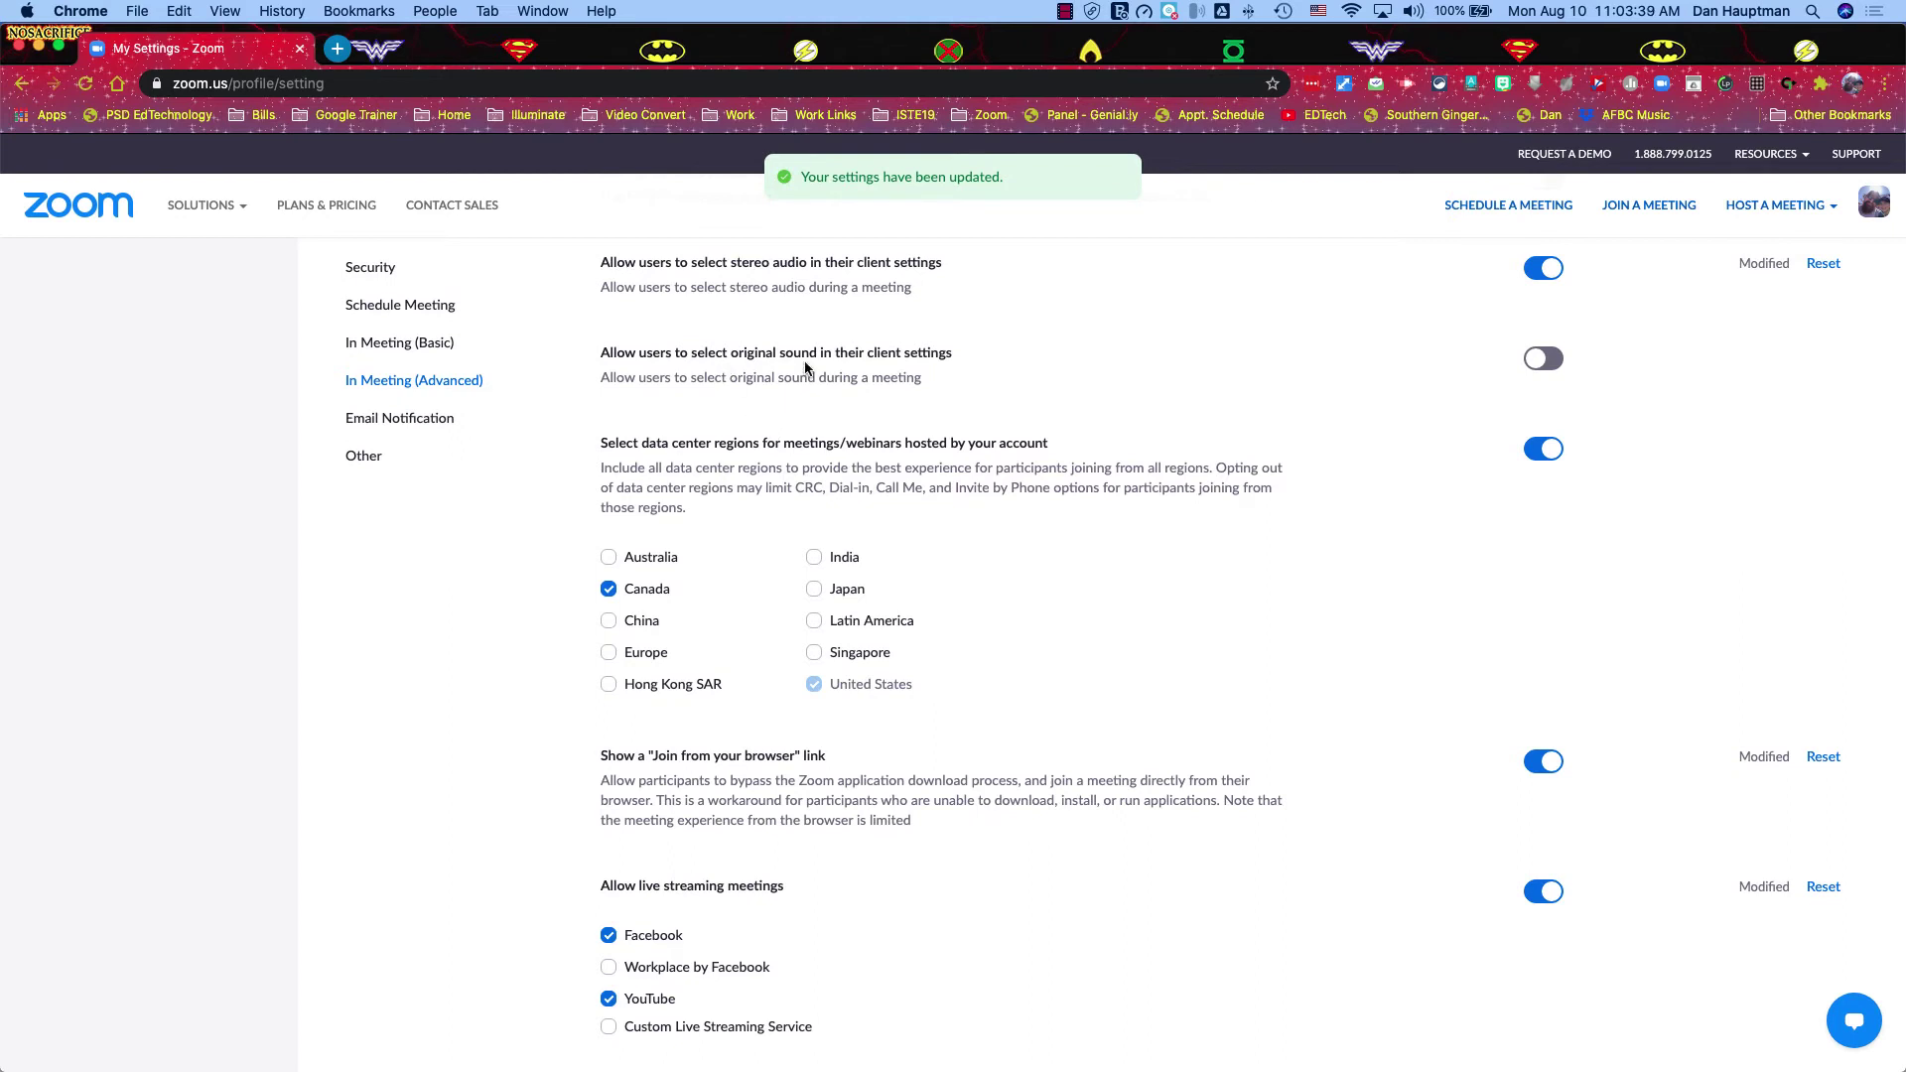
{"action": "left_click", "coordinate": [1544, 359]}
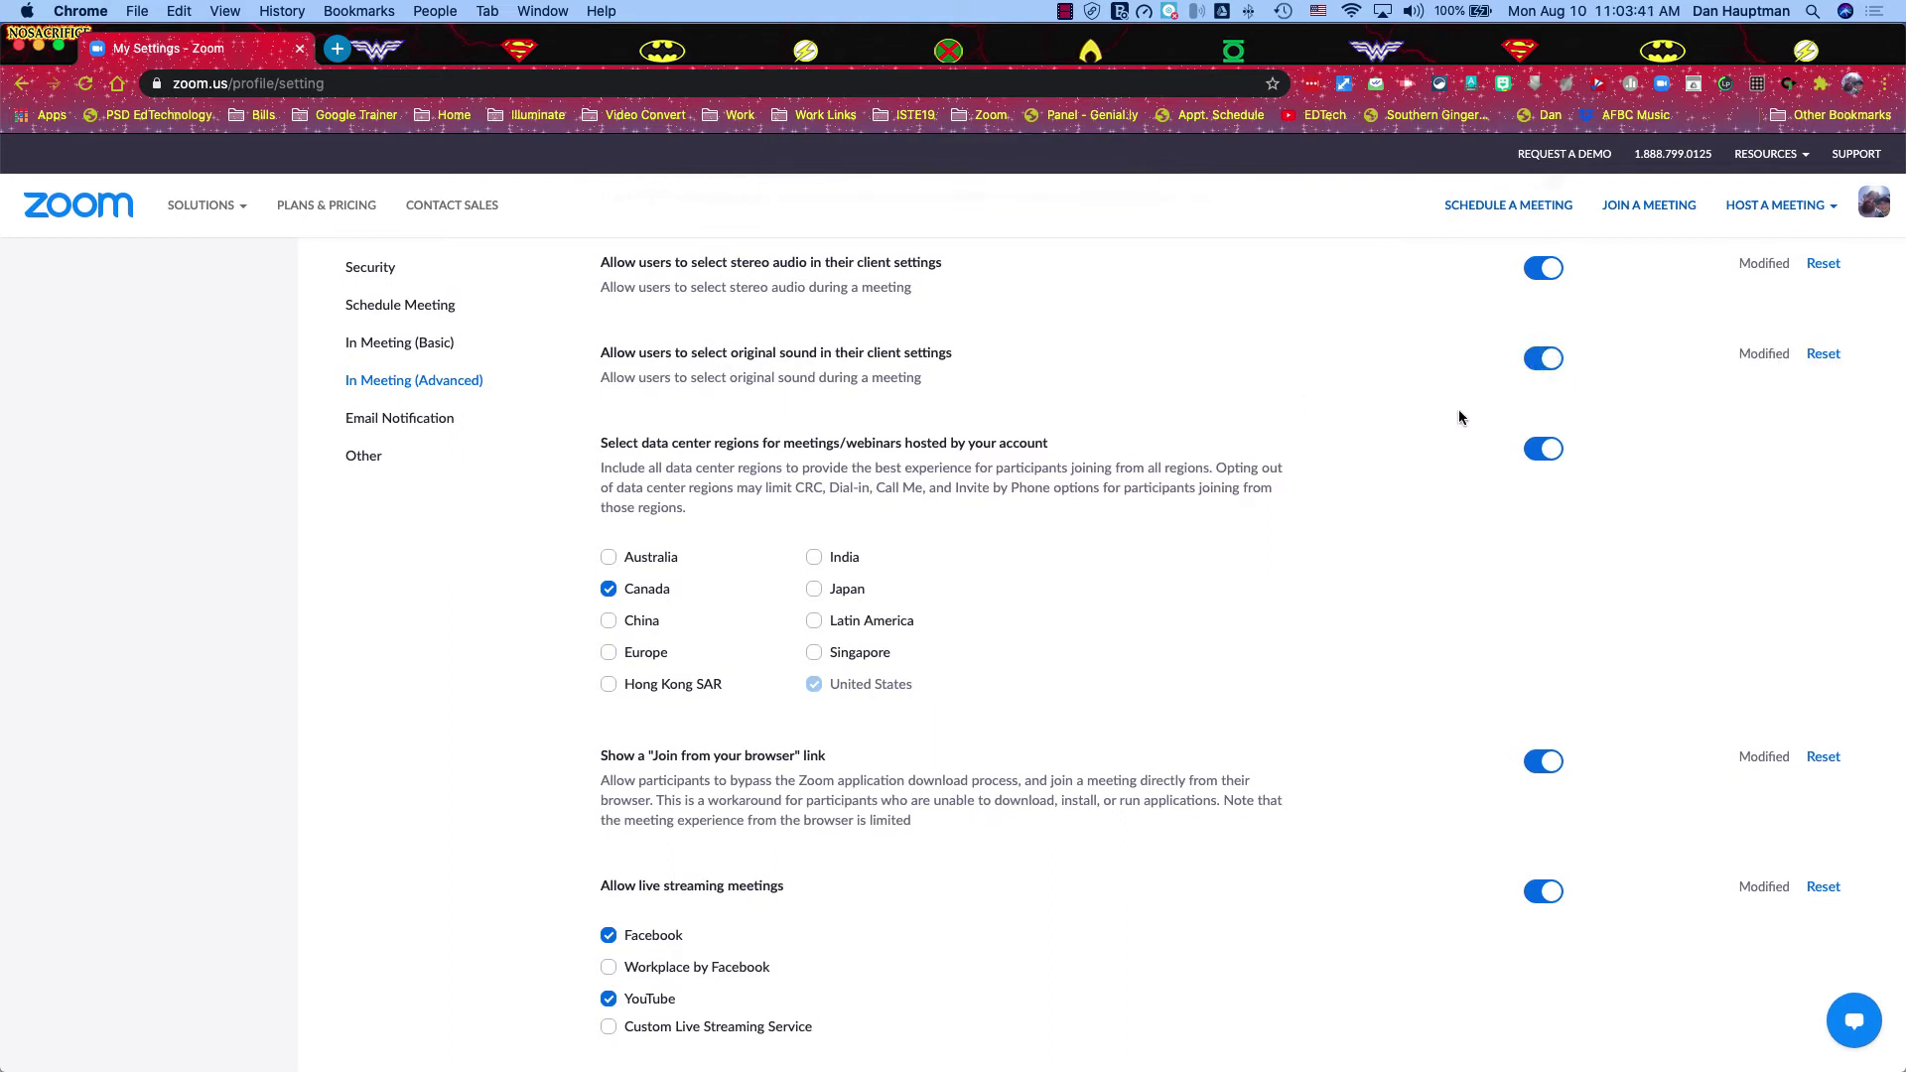
- Deselect Canada in the data center regions for hosted meetings and webinars, leaving Australia unselected, and save the change
{"action": "scroll", "coordinate": [1426, 452], "scroll_direction": "down", "scroll_amount": 1}
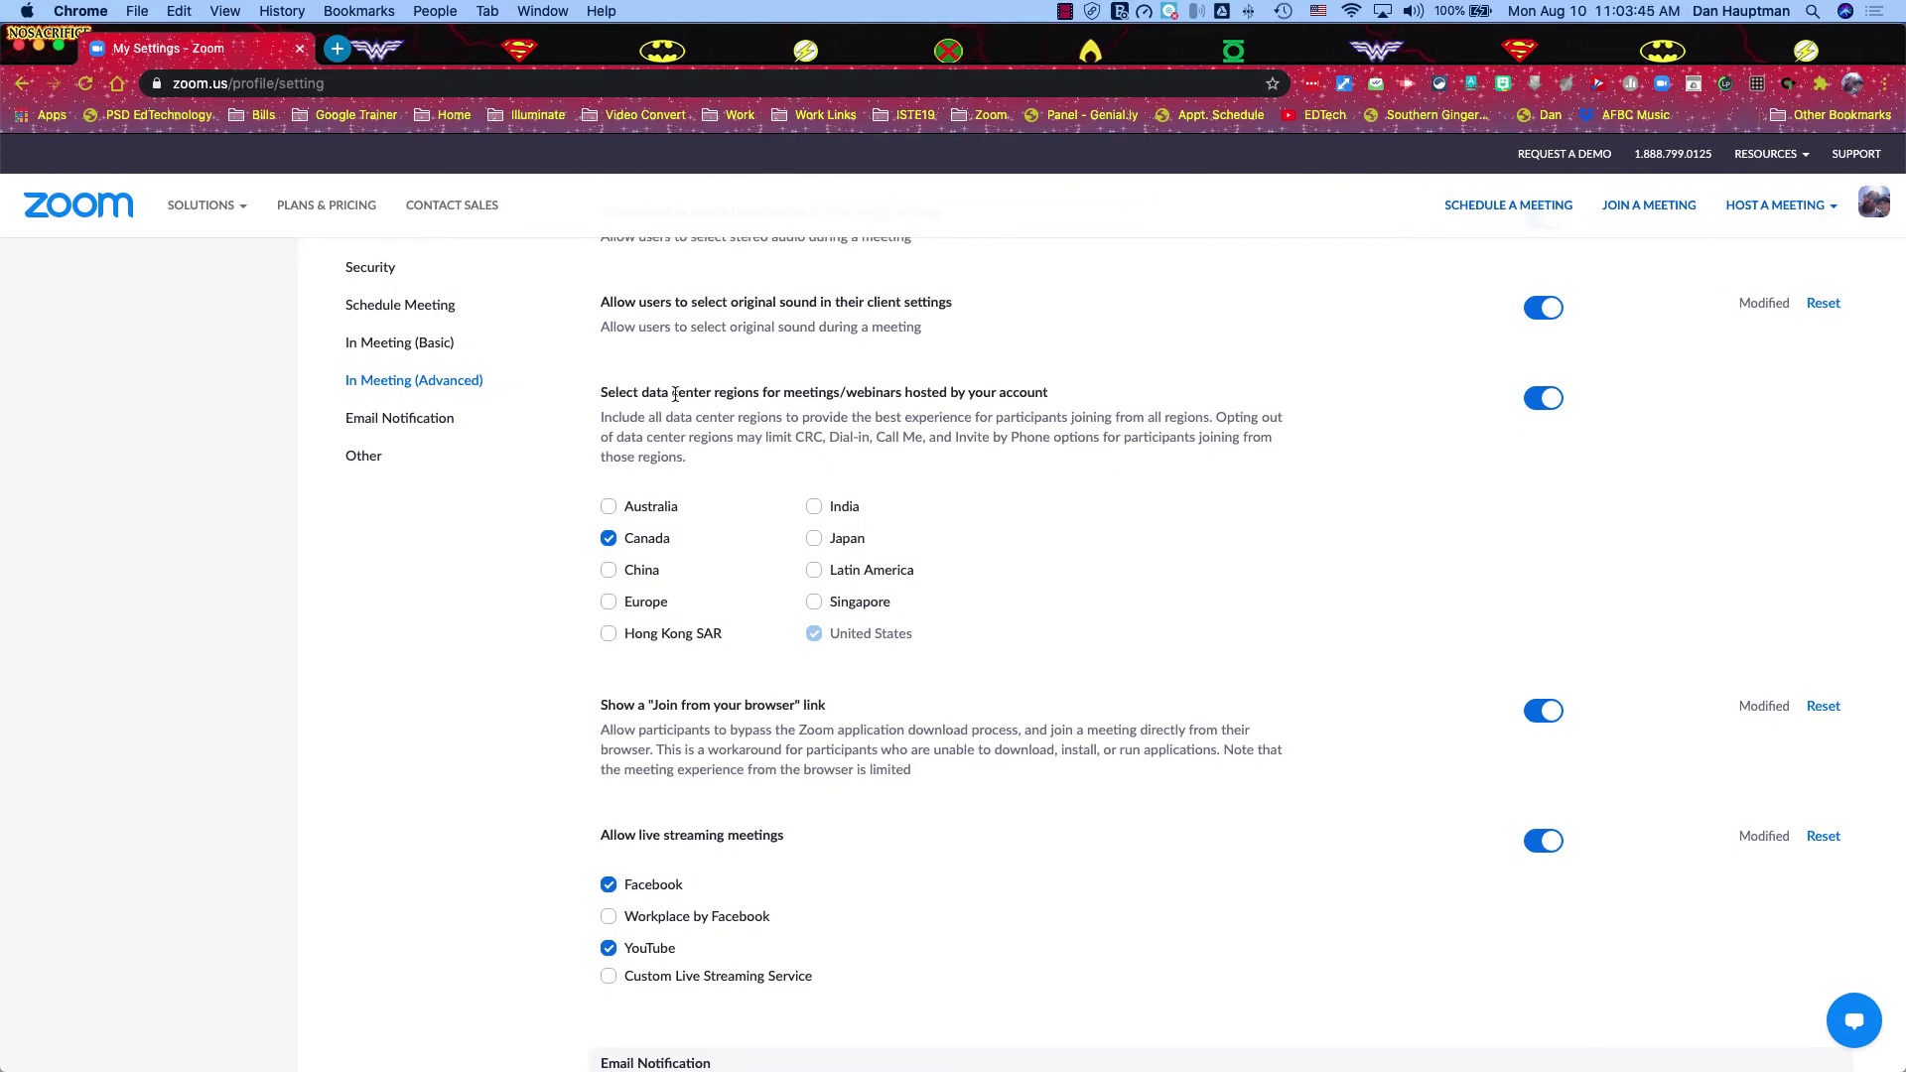
{"action": "scroll", "coordinate": [675, 394], "scroll_direction": "down", "scroll_amount": 2}
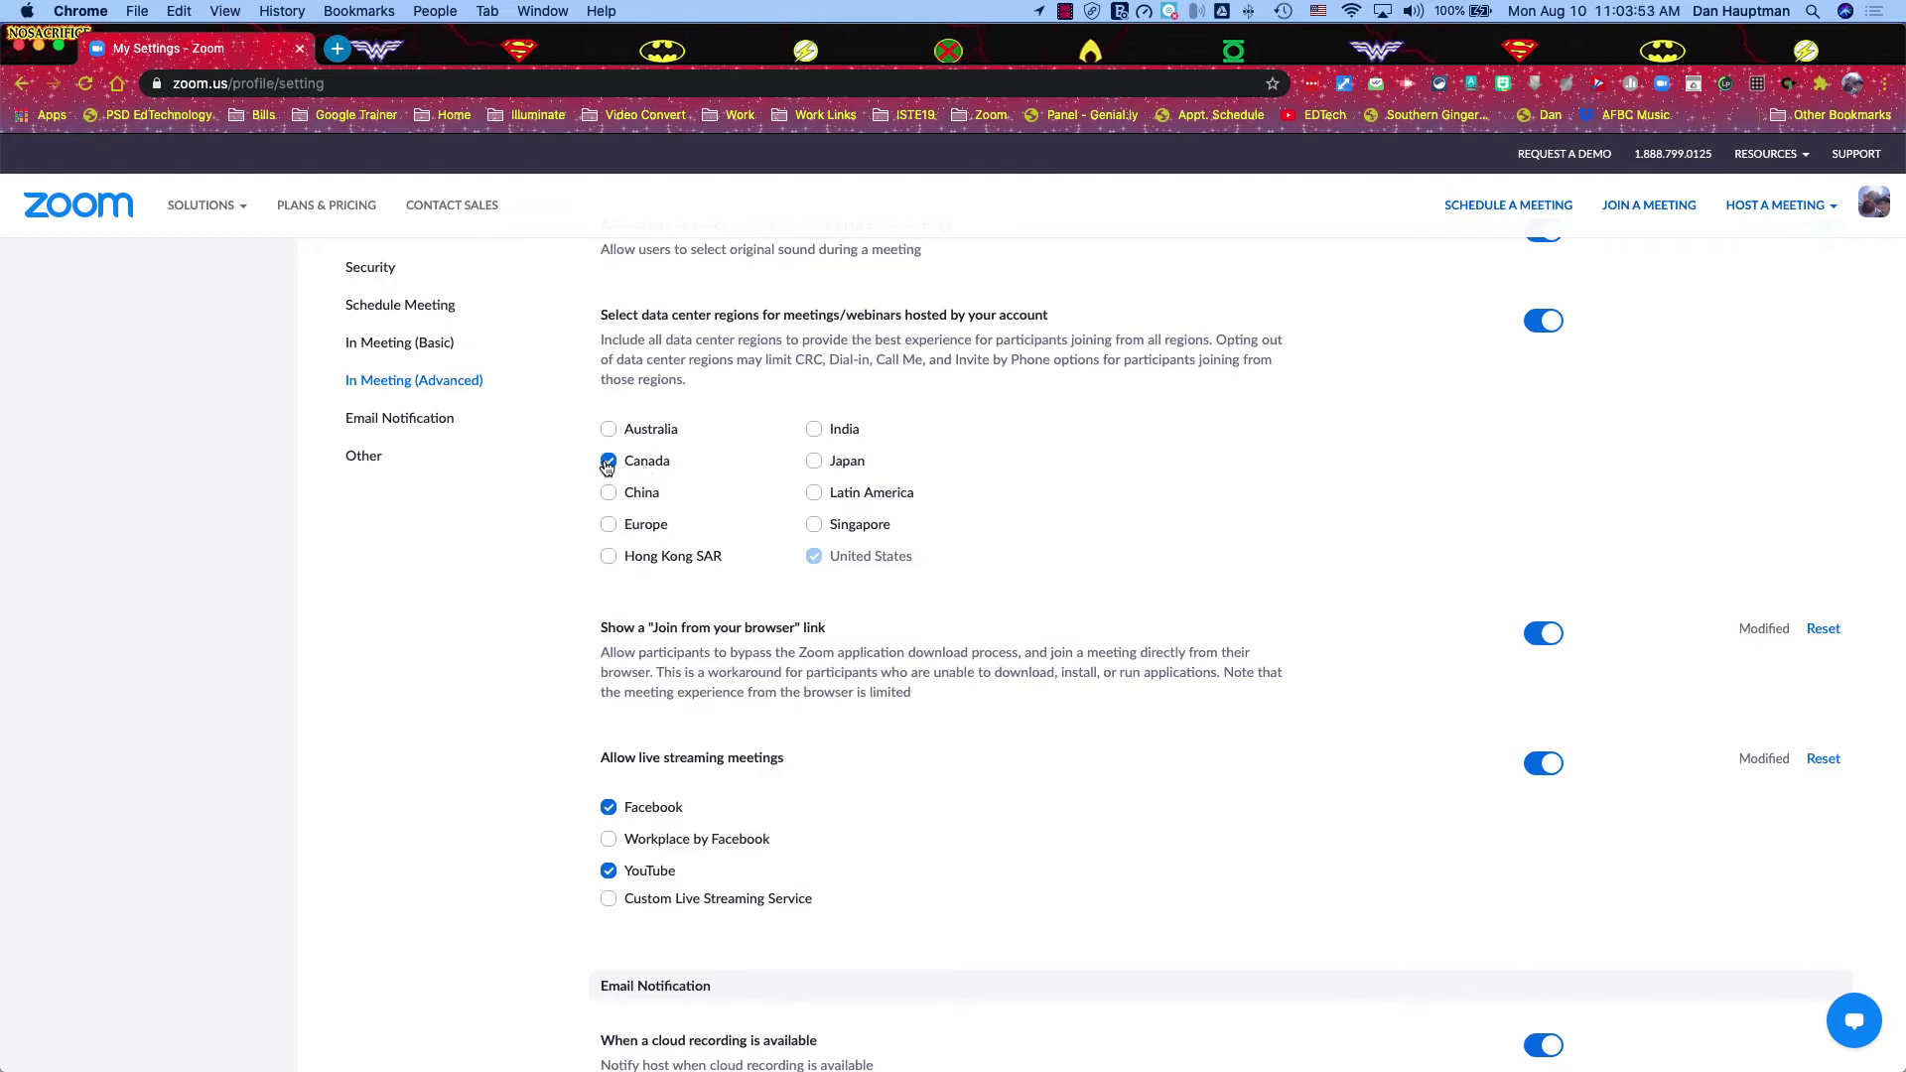
{"action": "left_click", "coordinate": [608, 432]}
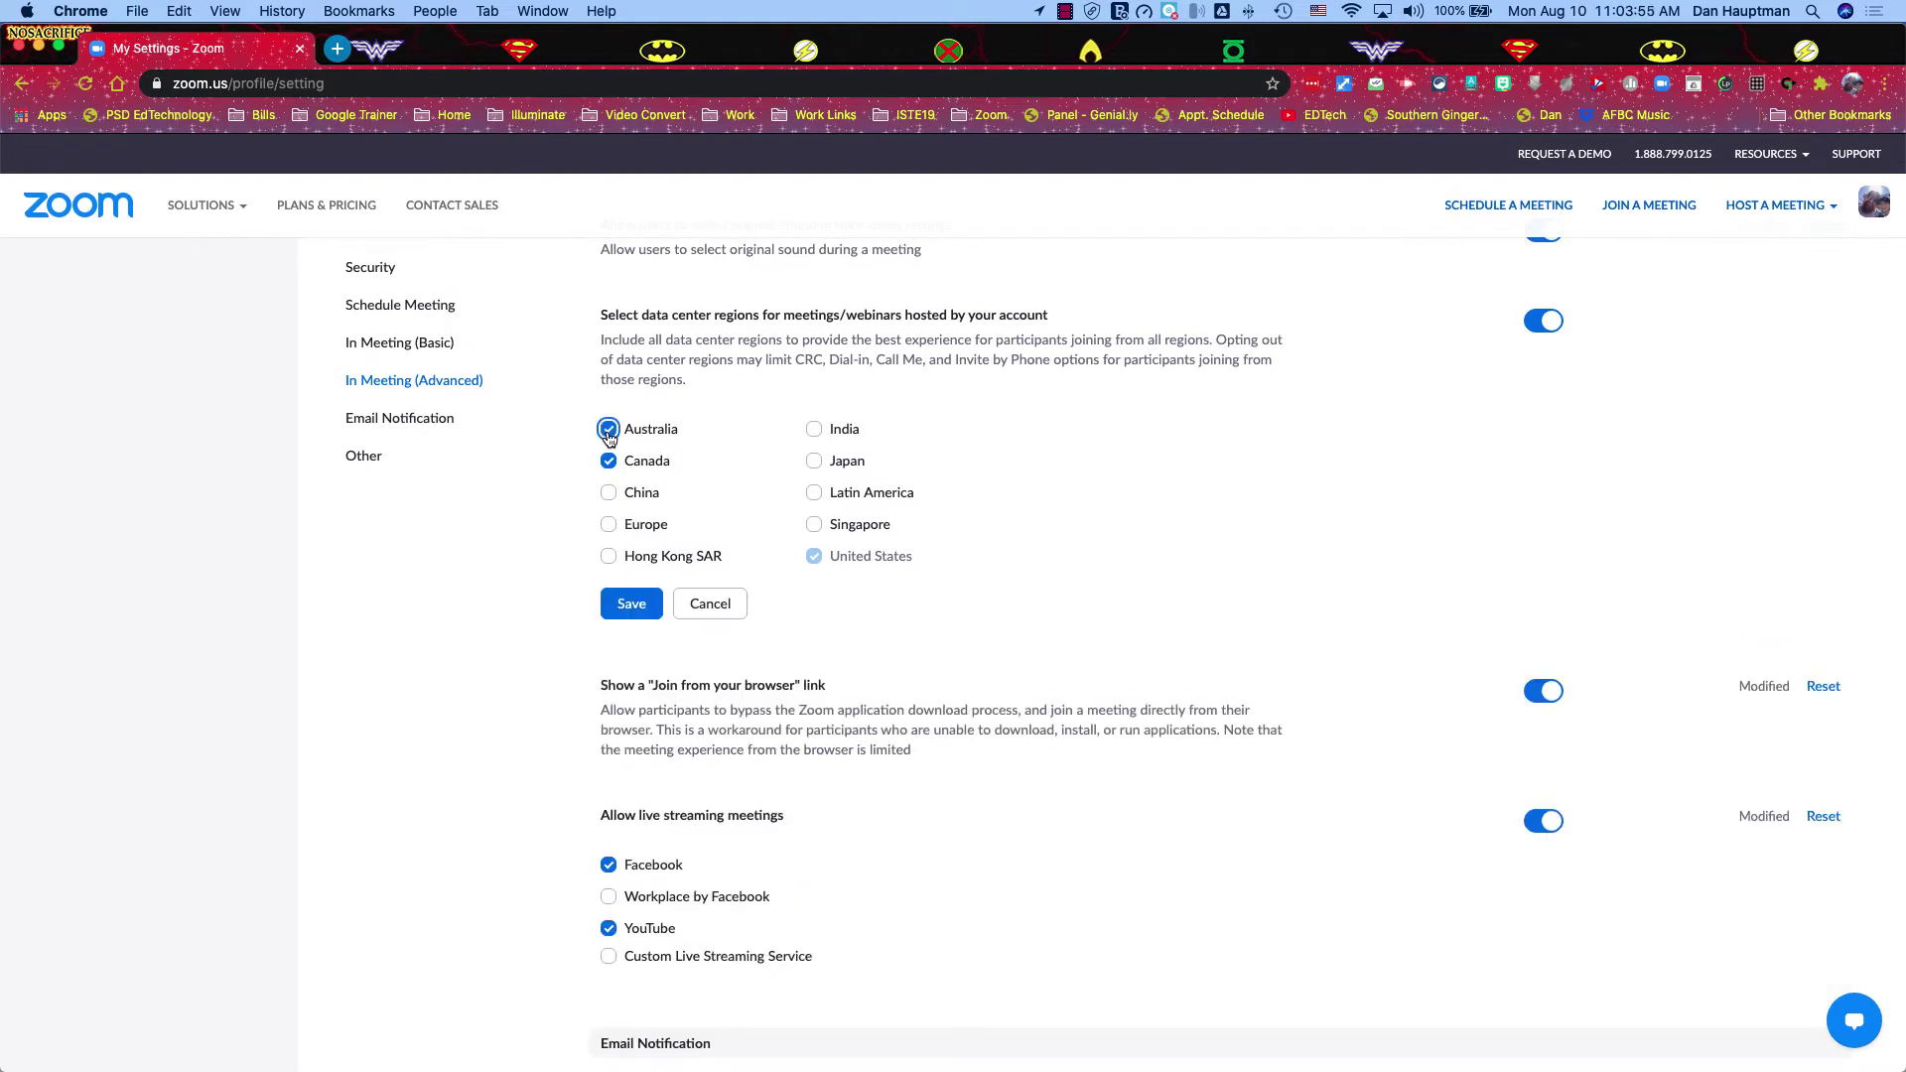
{"action": "left_click", "coordinate": [608, 431]}
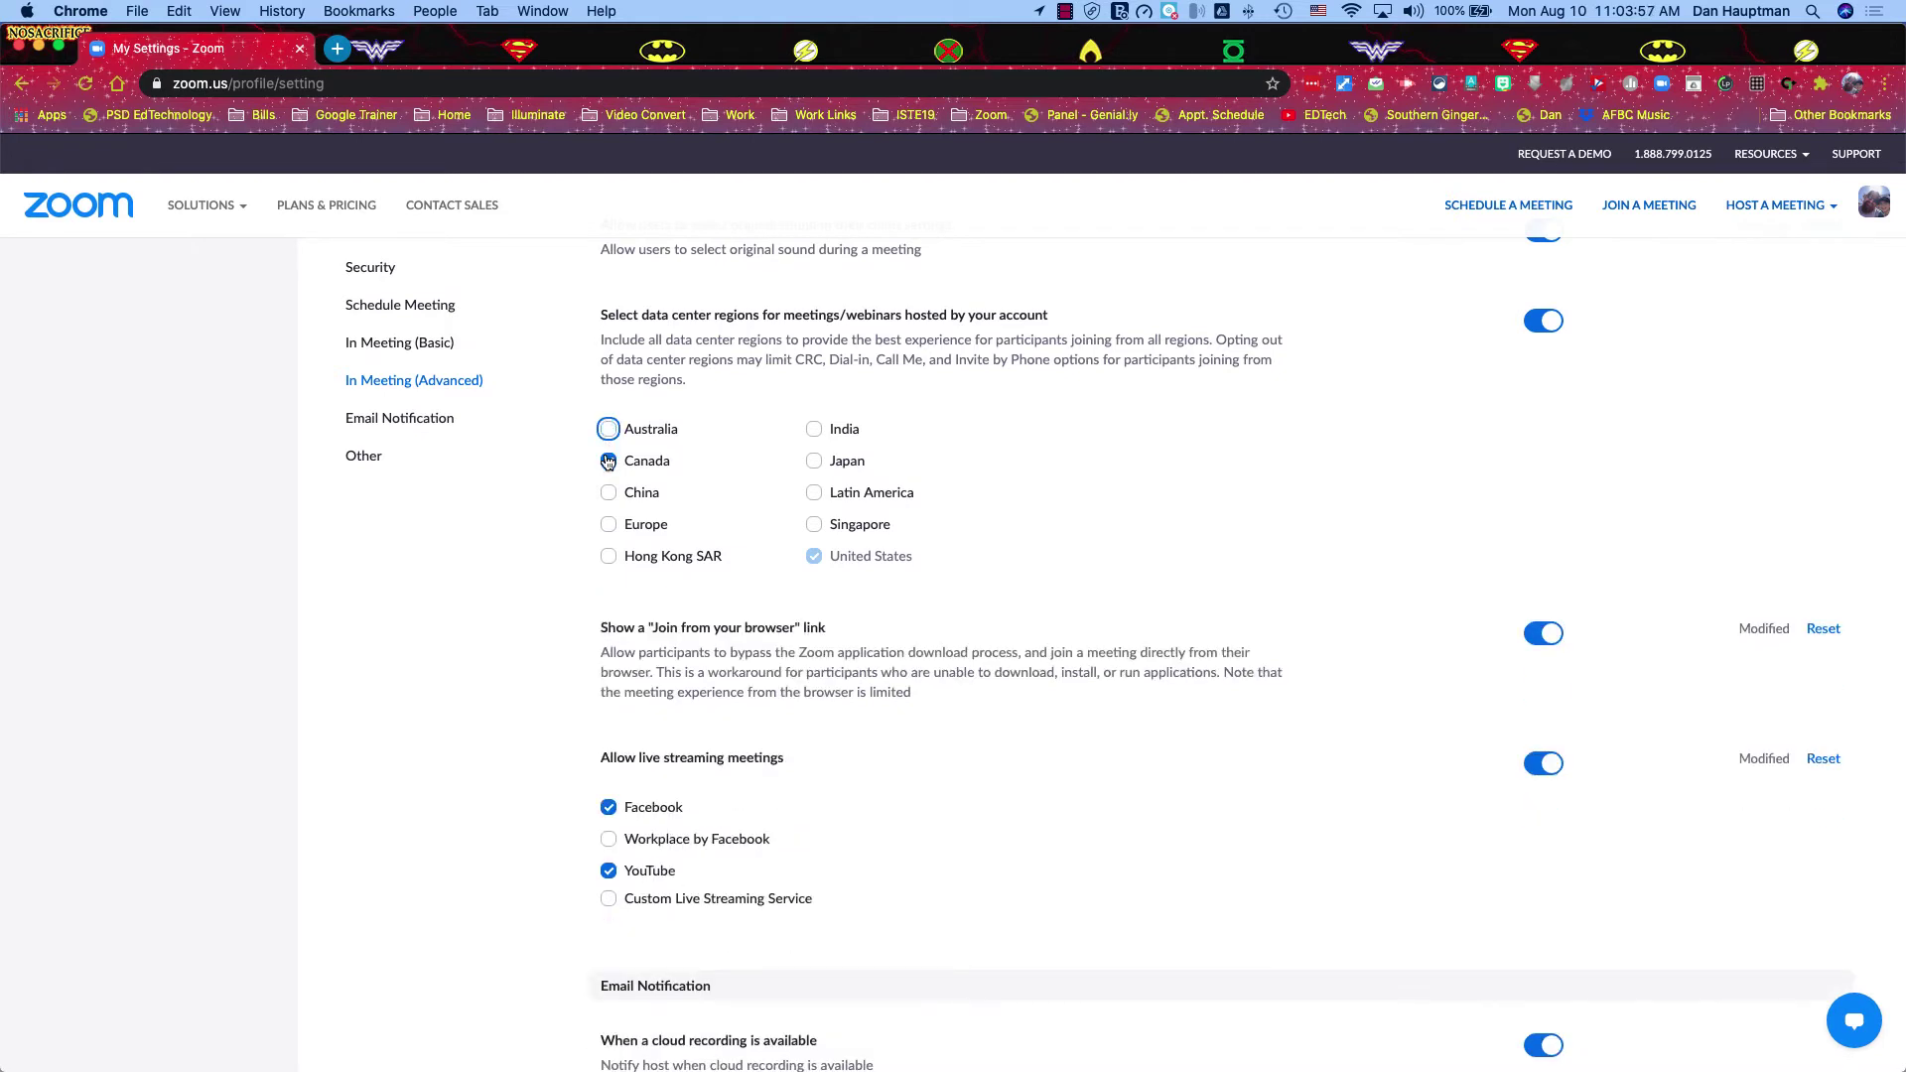
{"action": "left_click", "coordinate": [609, 462]}
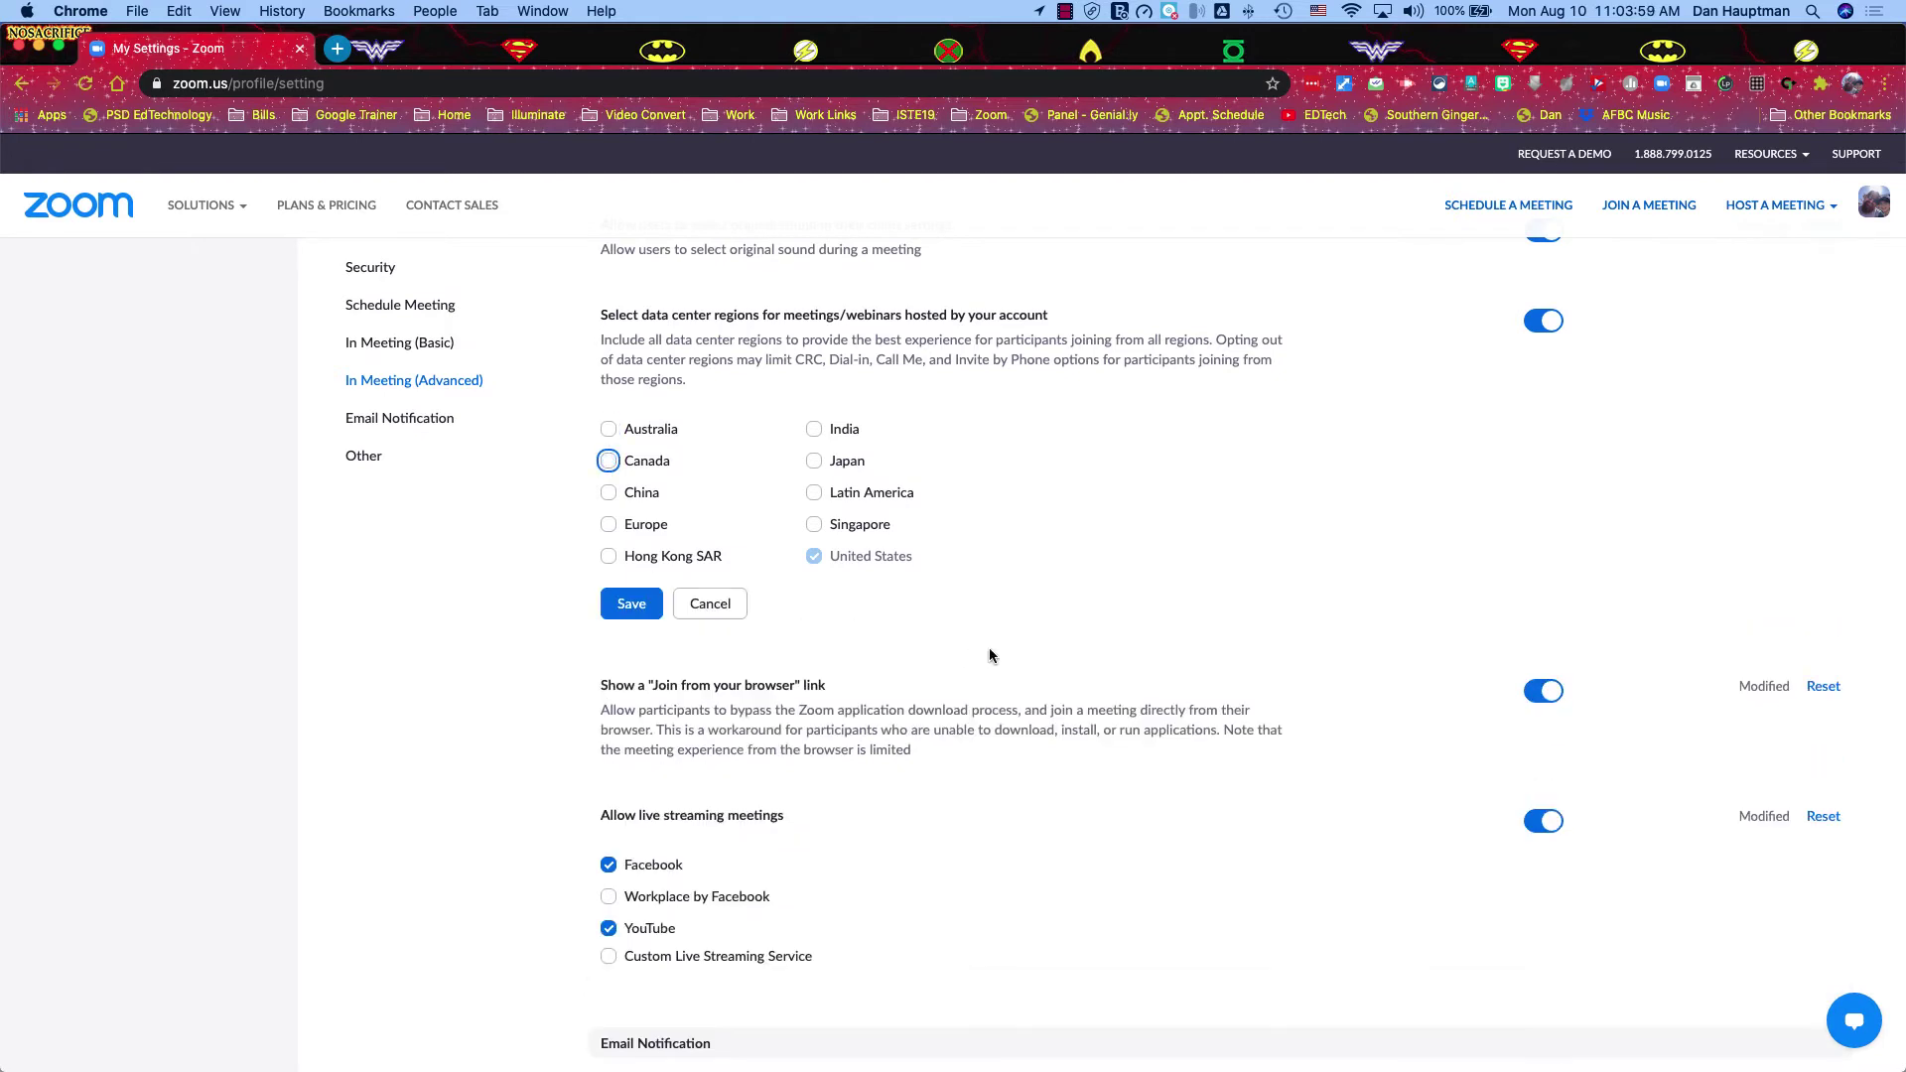
{"action": "left_click", "coordinate": [632, 604]}
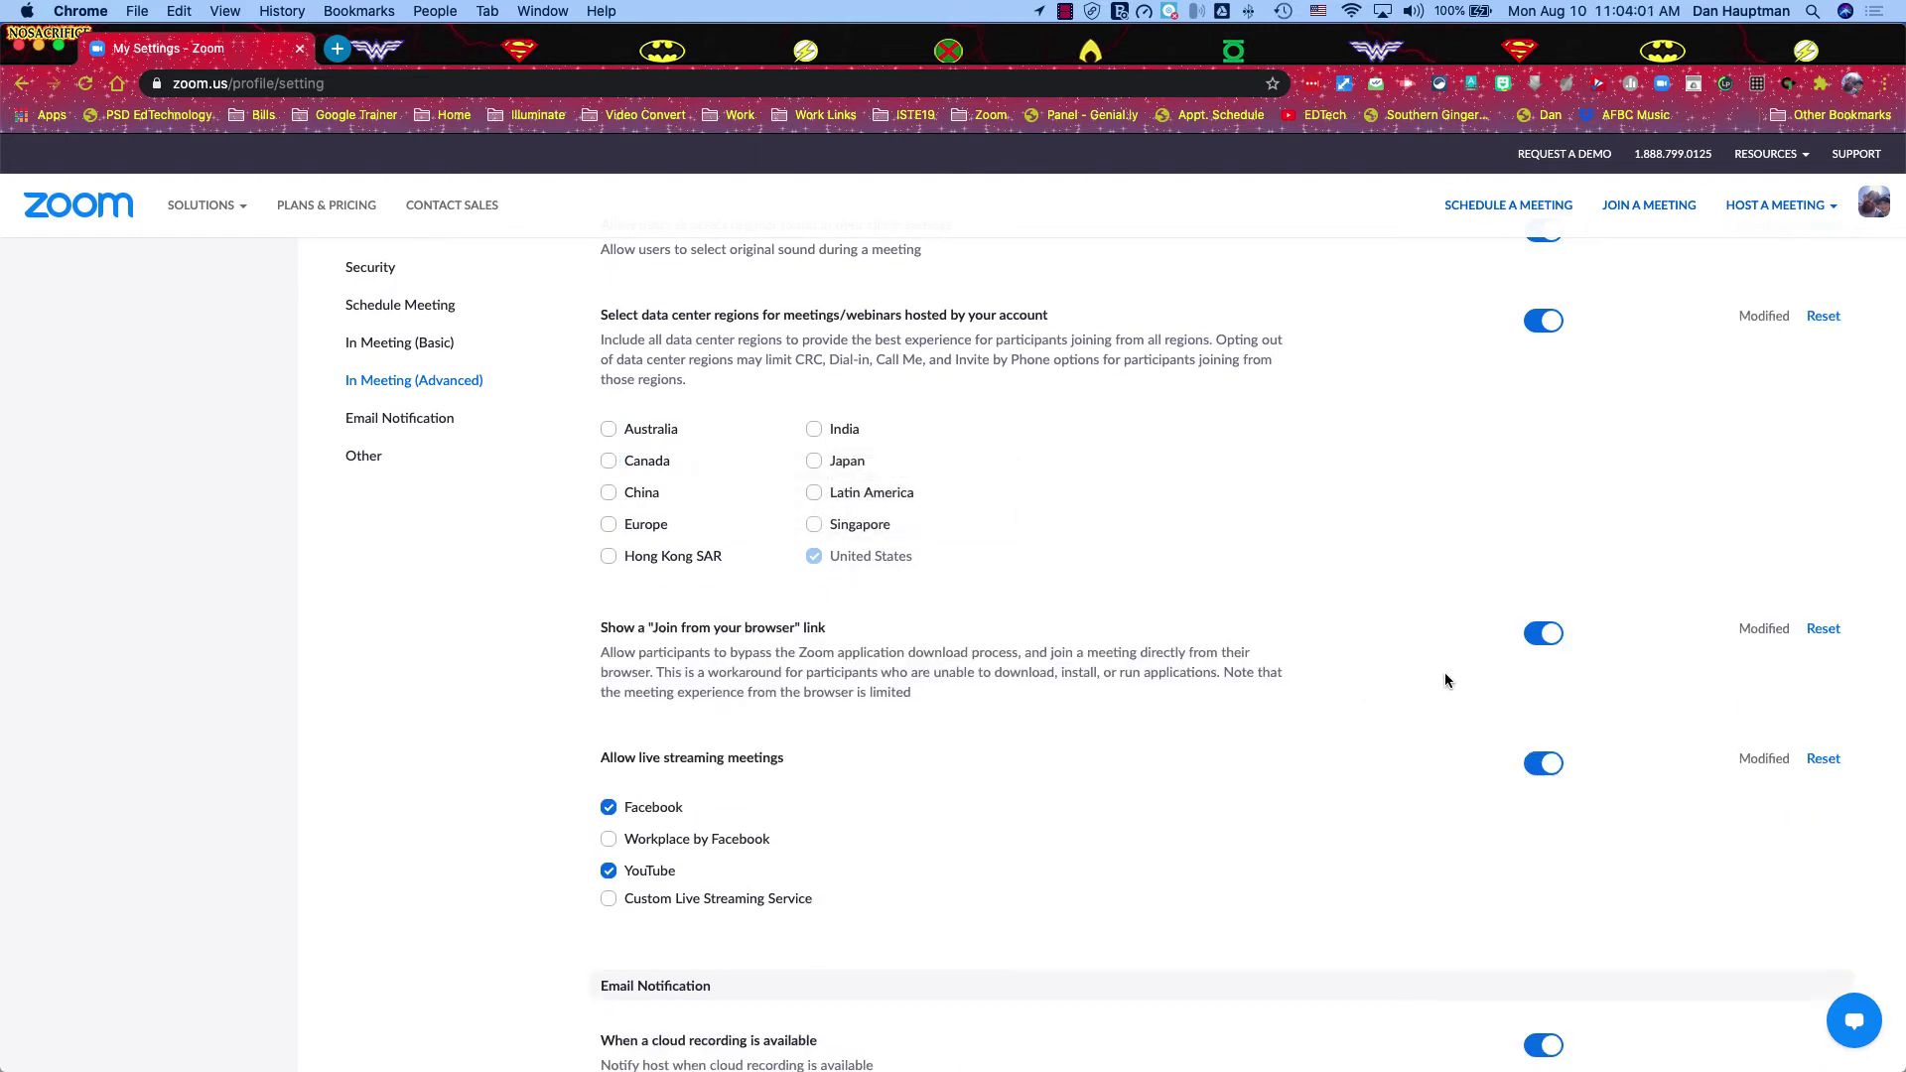
- Check the "Join from your browser" link setting and turn off Allow live streaming meetings
{"action": "scroll", "coordinate": [1204, 554], "scroll_direction": "down", "scroll_amount": 1}
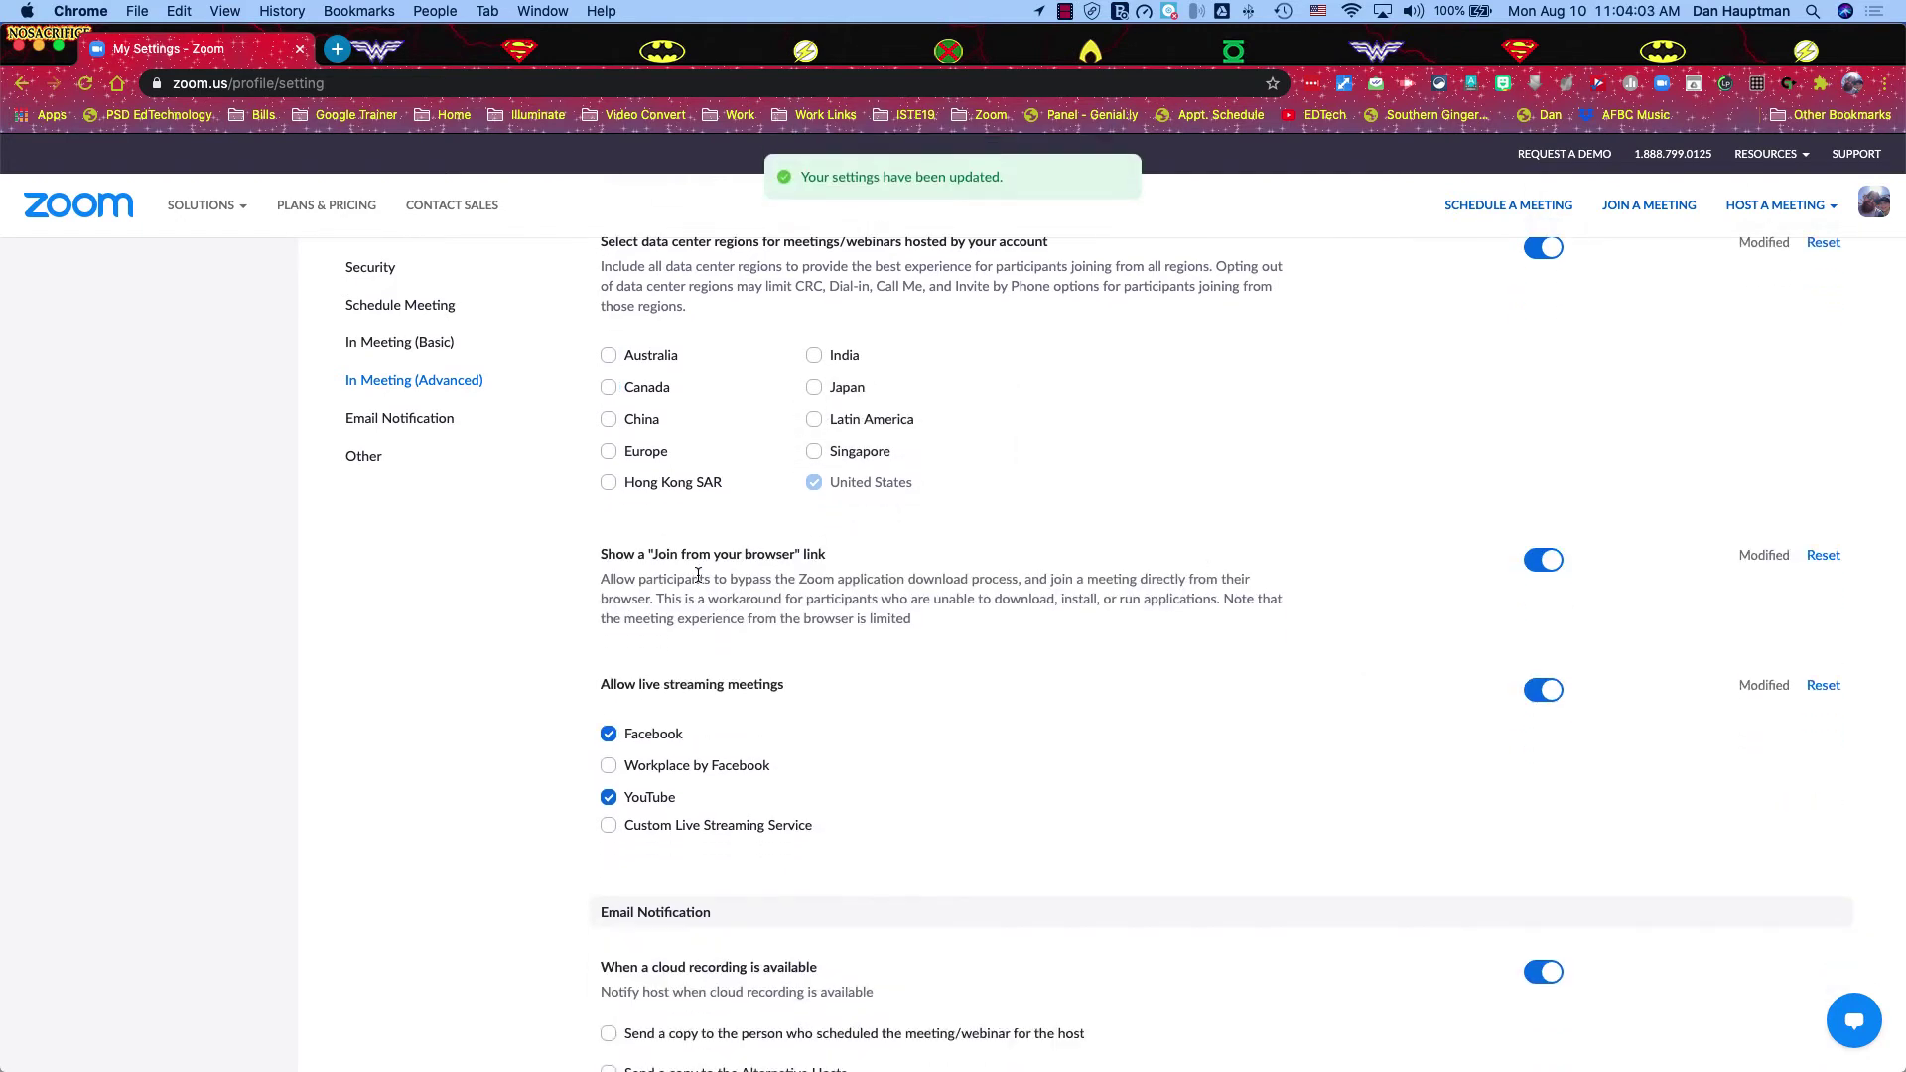
{"action": "left_click_drag", "start_coordinate": [604, 556], "coordinate": [832, 562]}
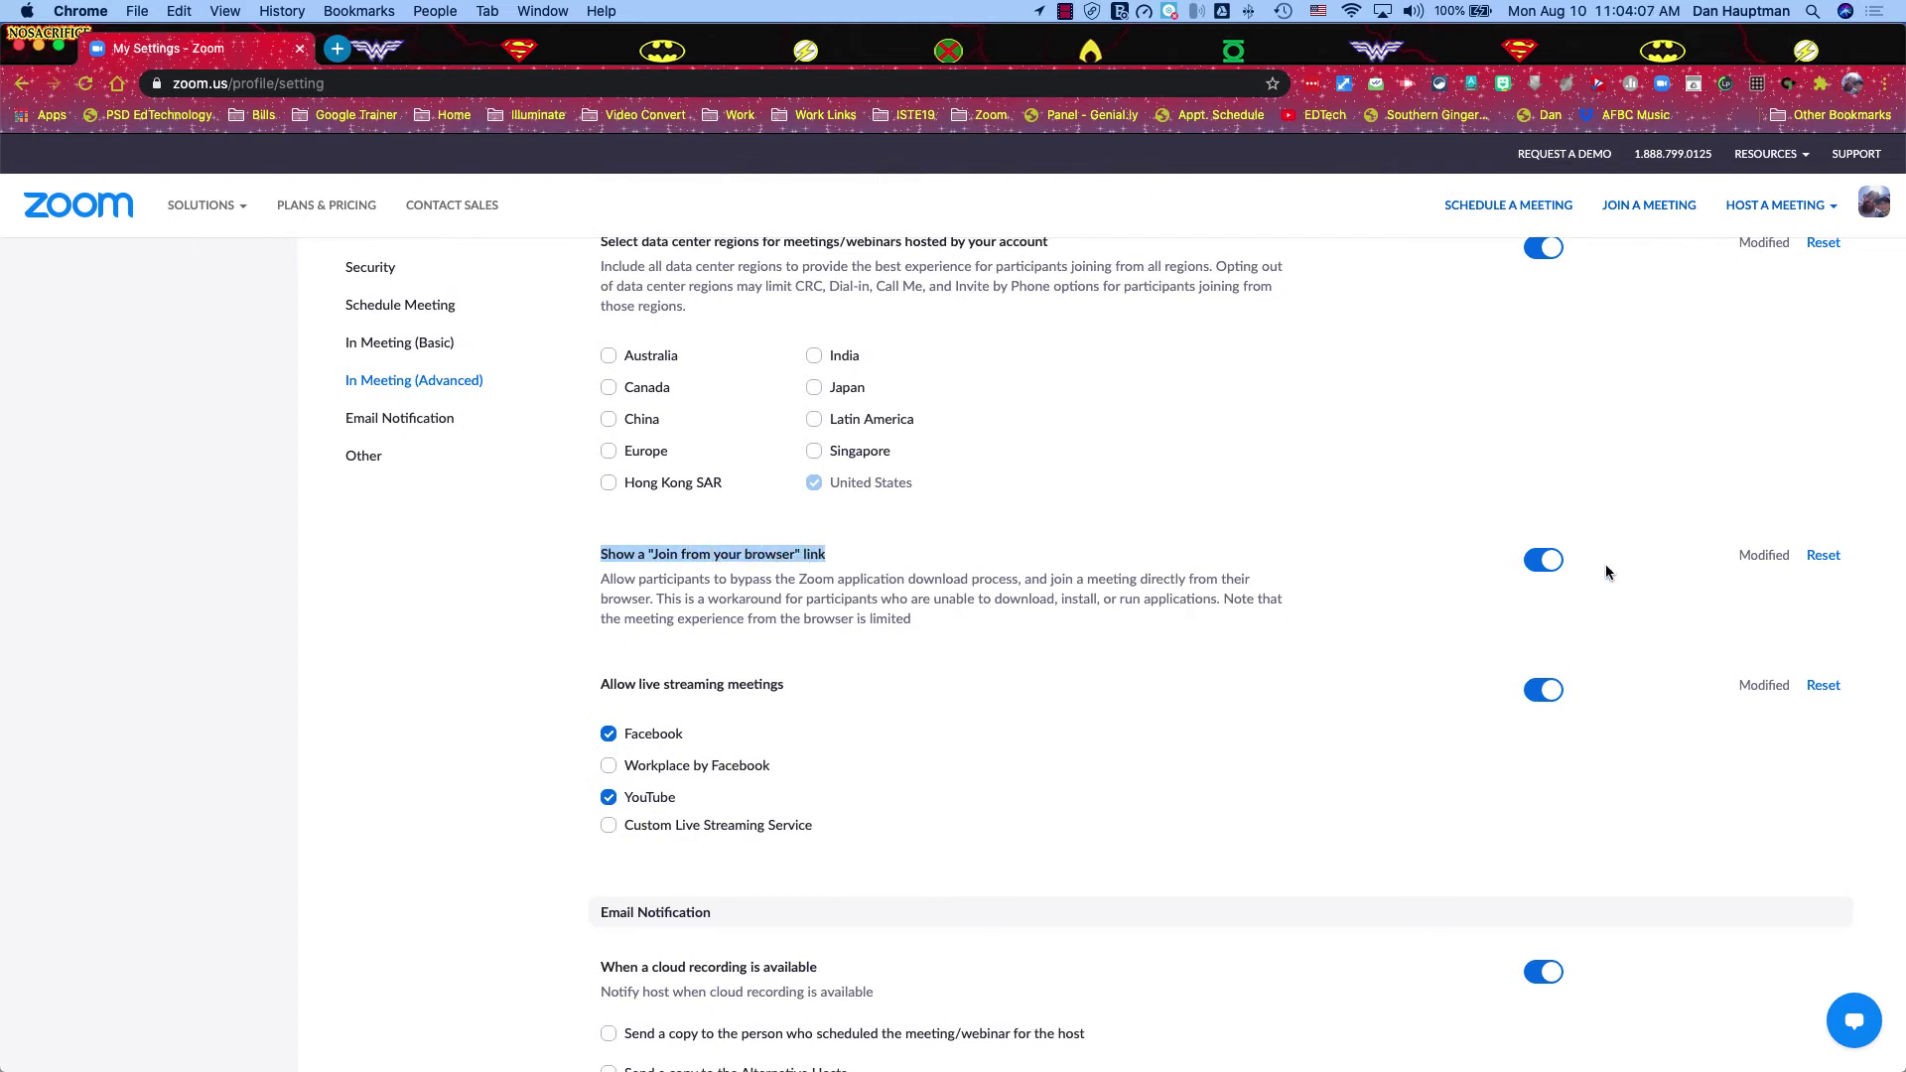
{"action": "left_click", "coordinate": [1232, 598]}
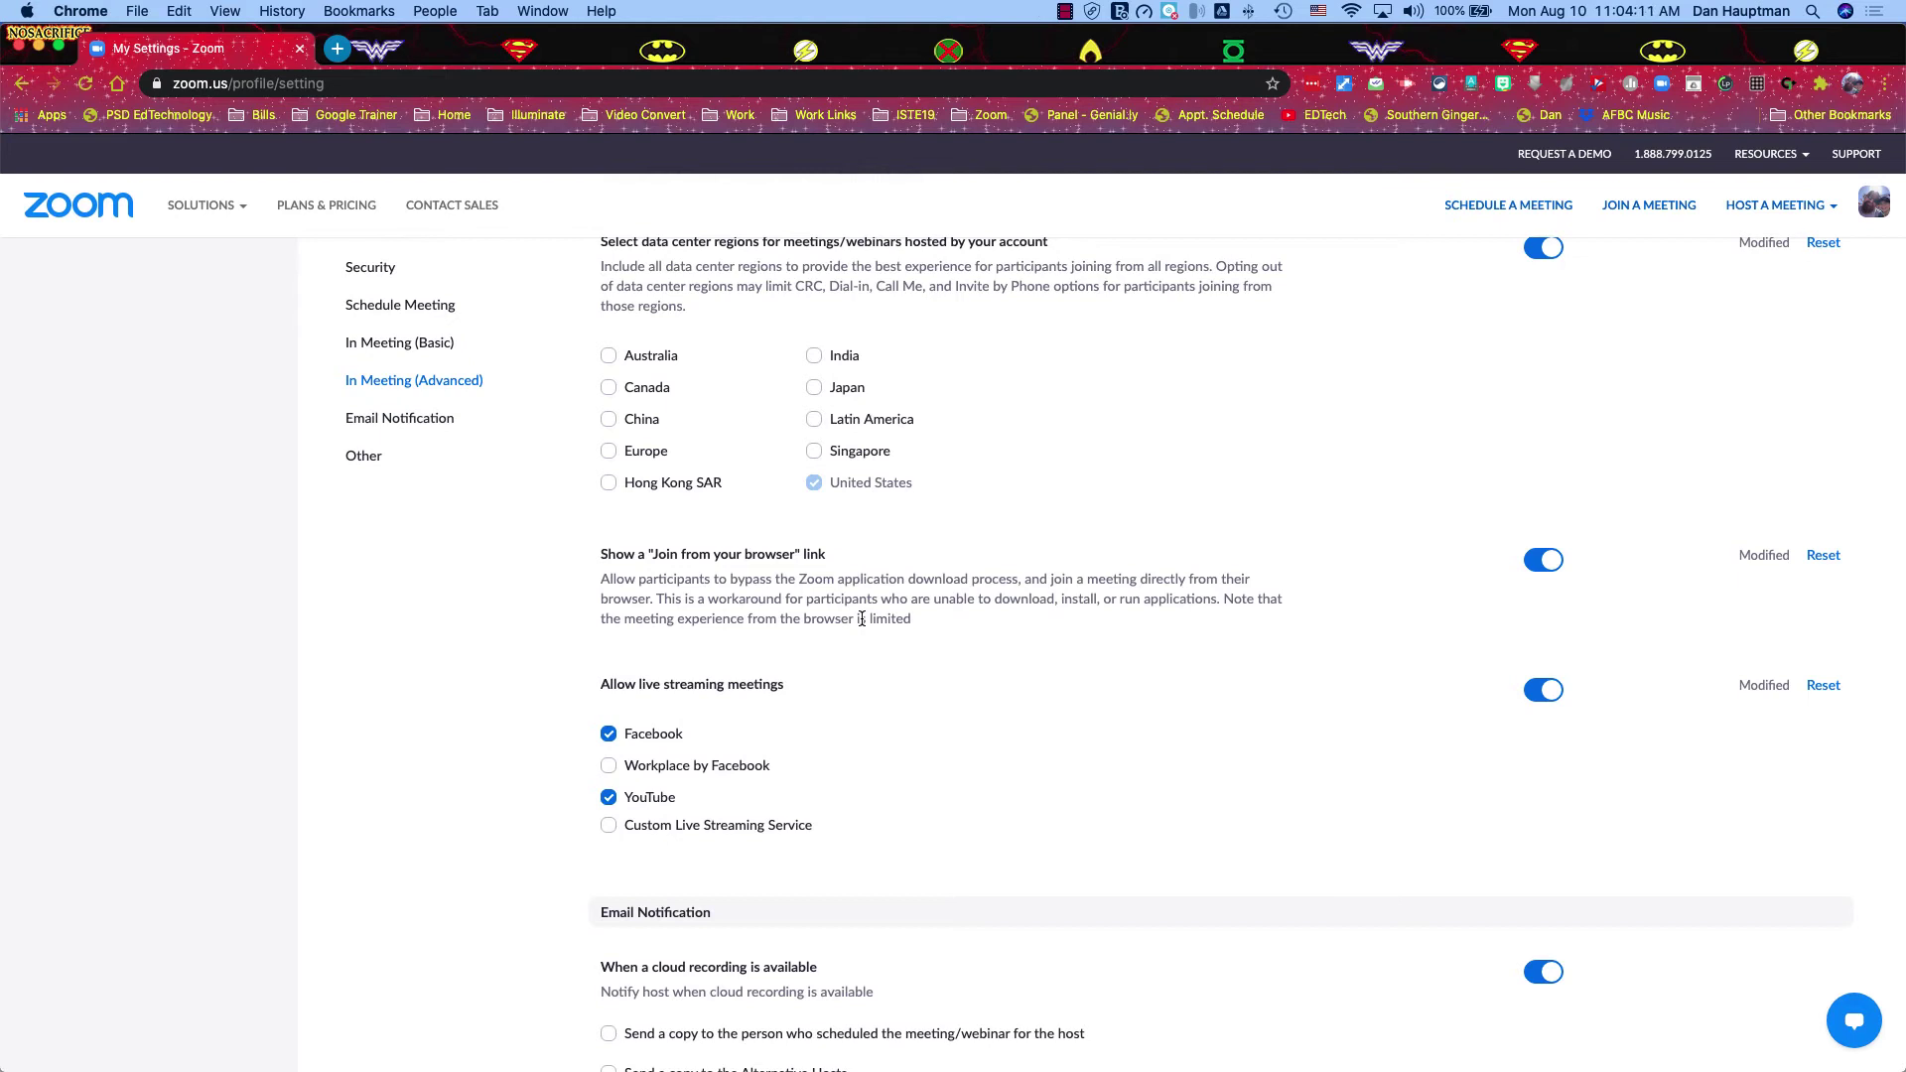
{"action": "scroll", "coordinate": [563, 670], "scroll_direction": "down", "scroll_amount": 3}
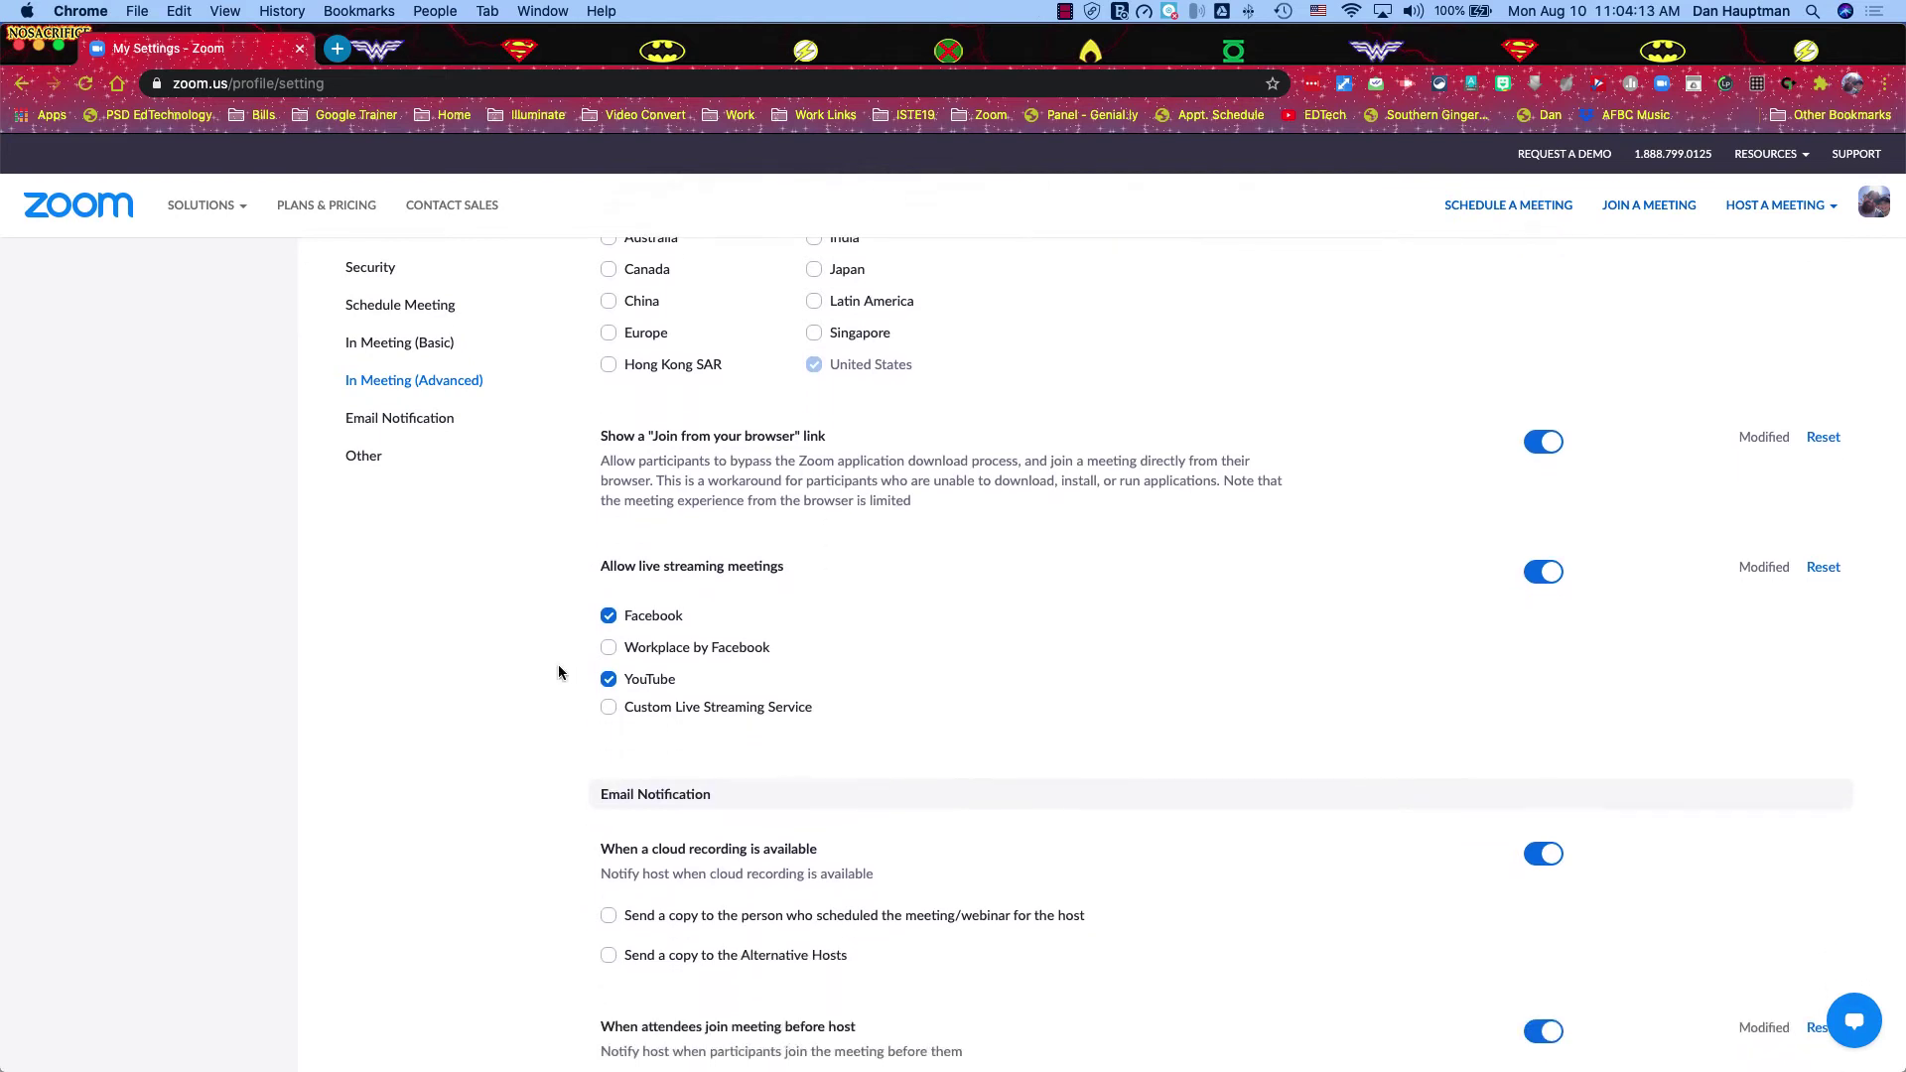
{"action": "left_click", "coordinate": [609, 617]}
{"action": "left_click", "coordinate": [609, 617]}
{"action": "left_click", "coordinate": [1542, 574]}
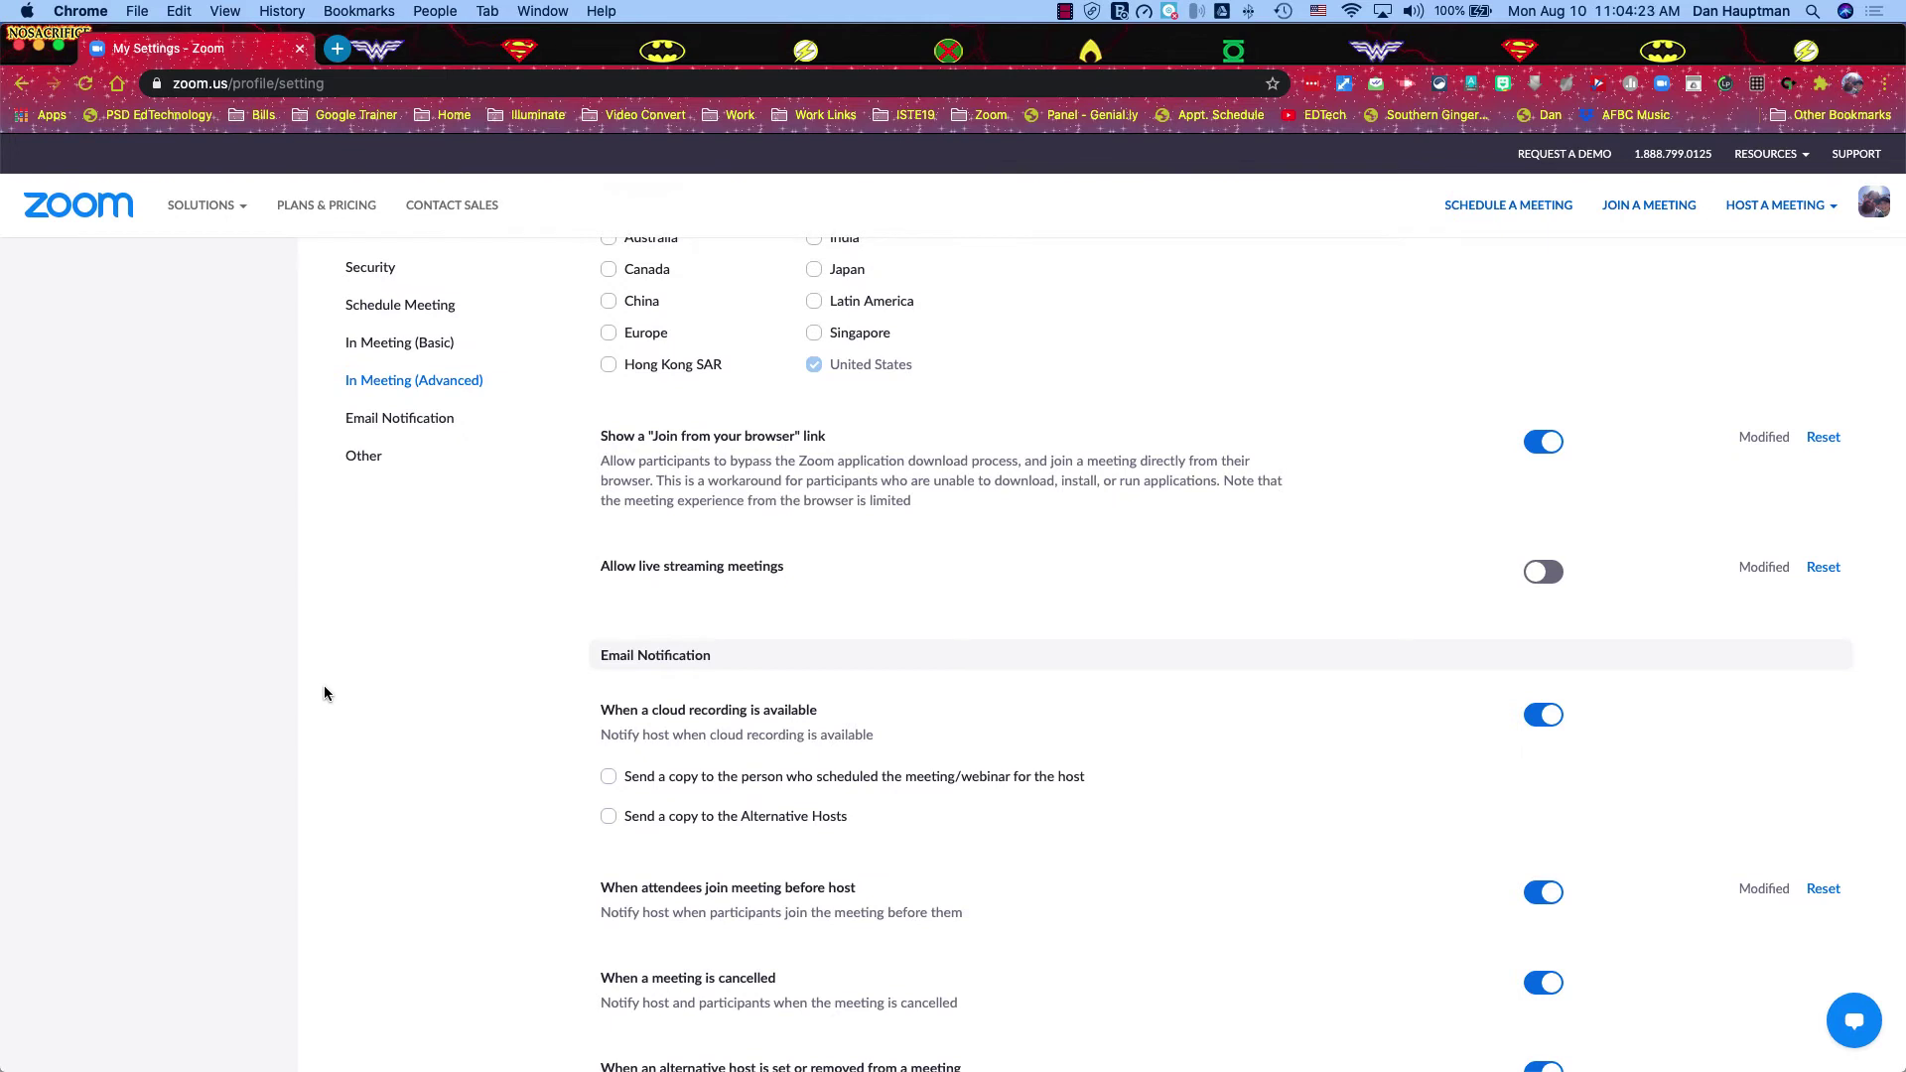
- Review the email notification settings and the other options for iOS snapshot blurring, invitation email, schedule privilege and integration authentication
{"action": "scroll", "coordinate": [324, 693], "scroll_direction": "down", "scroll_amount": 3}
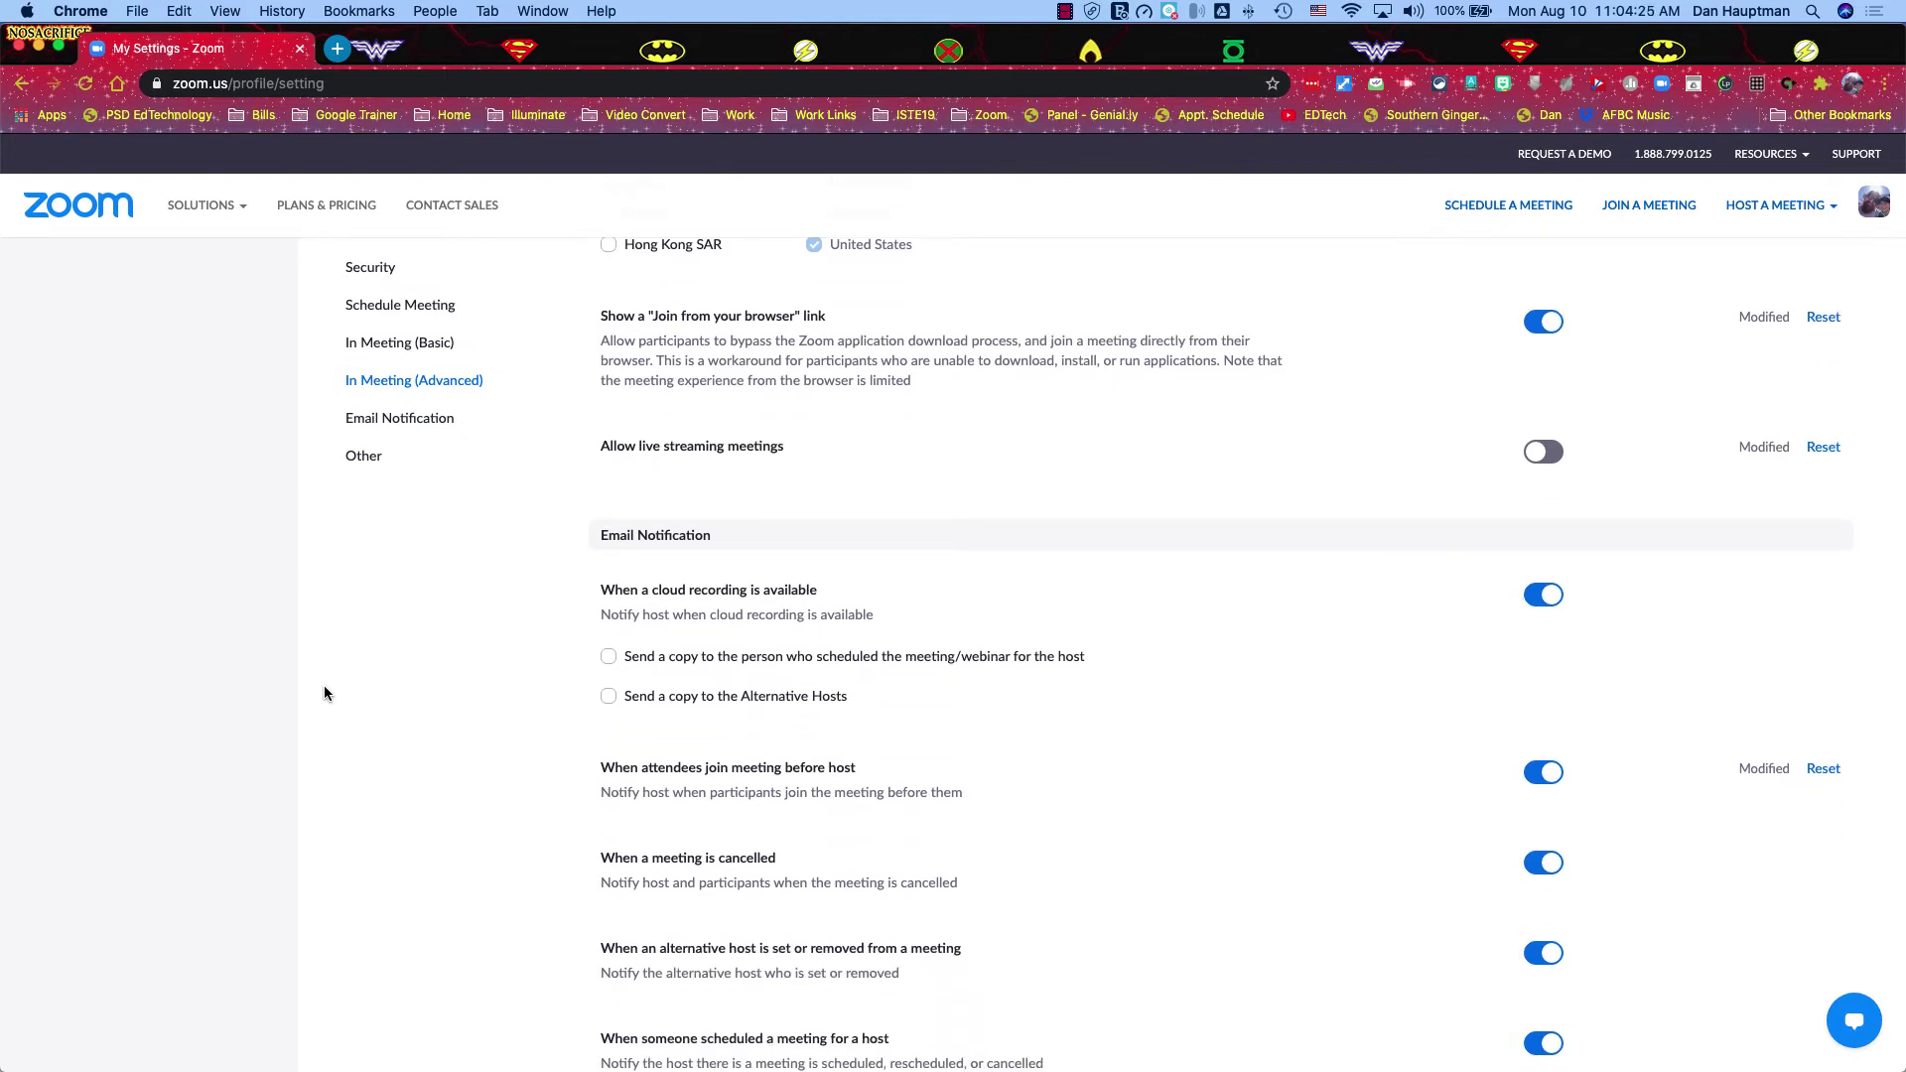
{"action": "scroll", "coordinate": [325, 693], "scroll_direction": "down", "scroll_amount": 3}
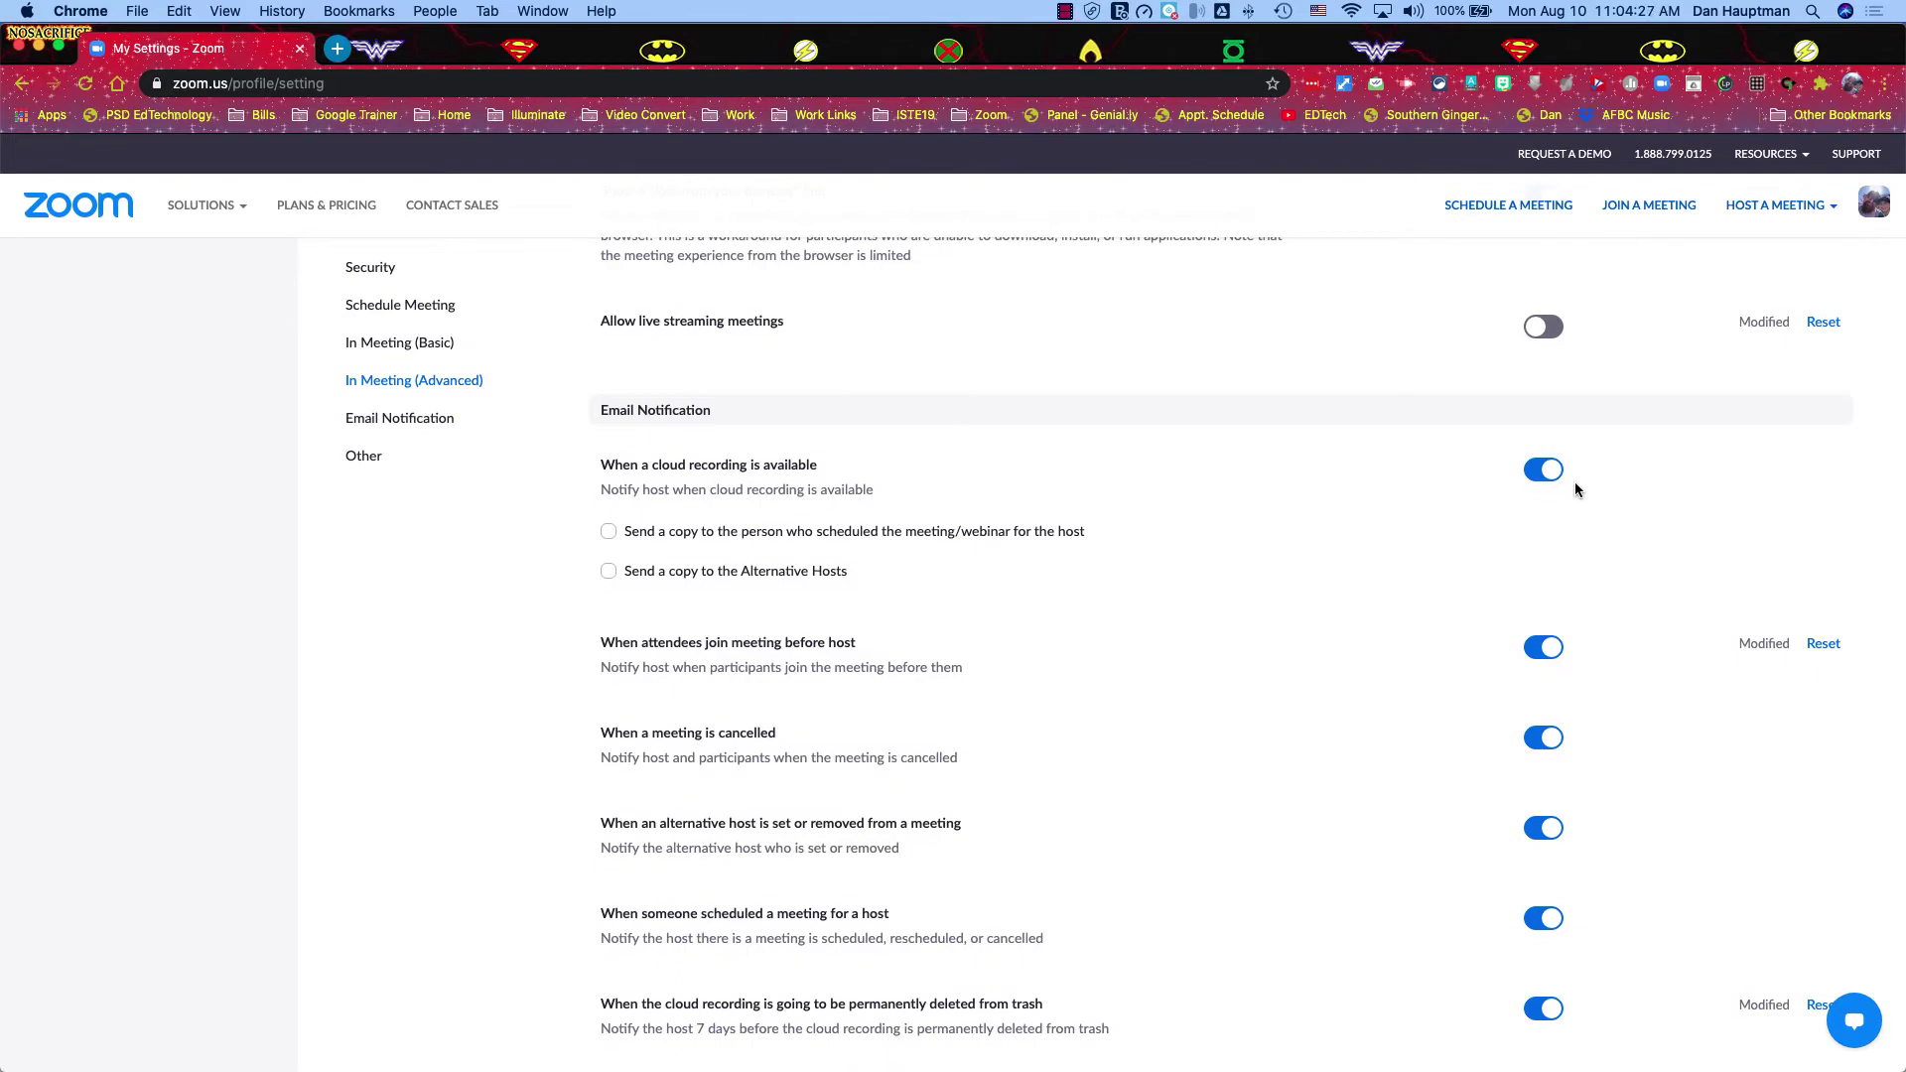
{"action": "scroll", "coordinate": [655, 605], "scroll_direction": "down", "scroll_amount": 4}
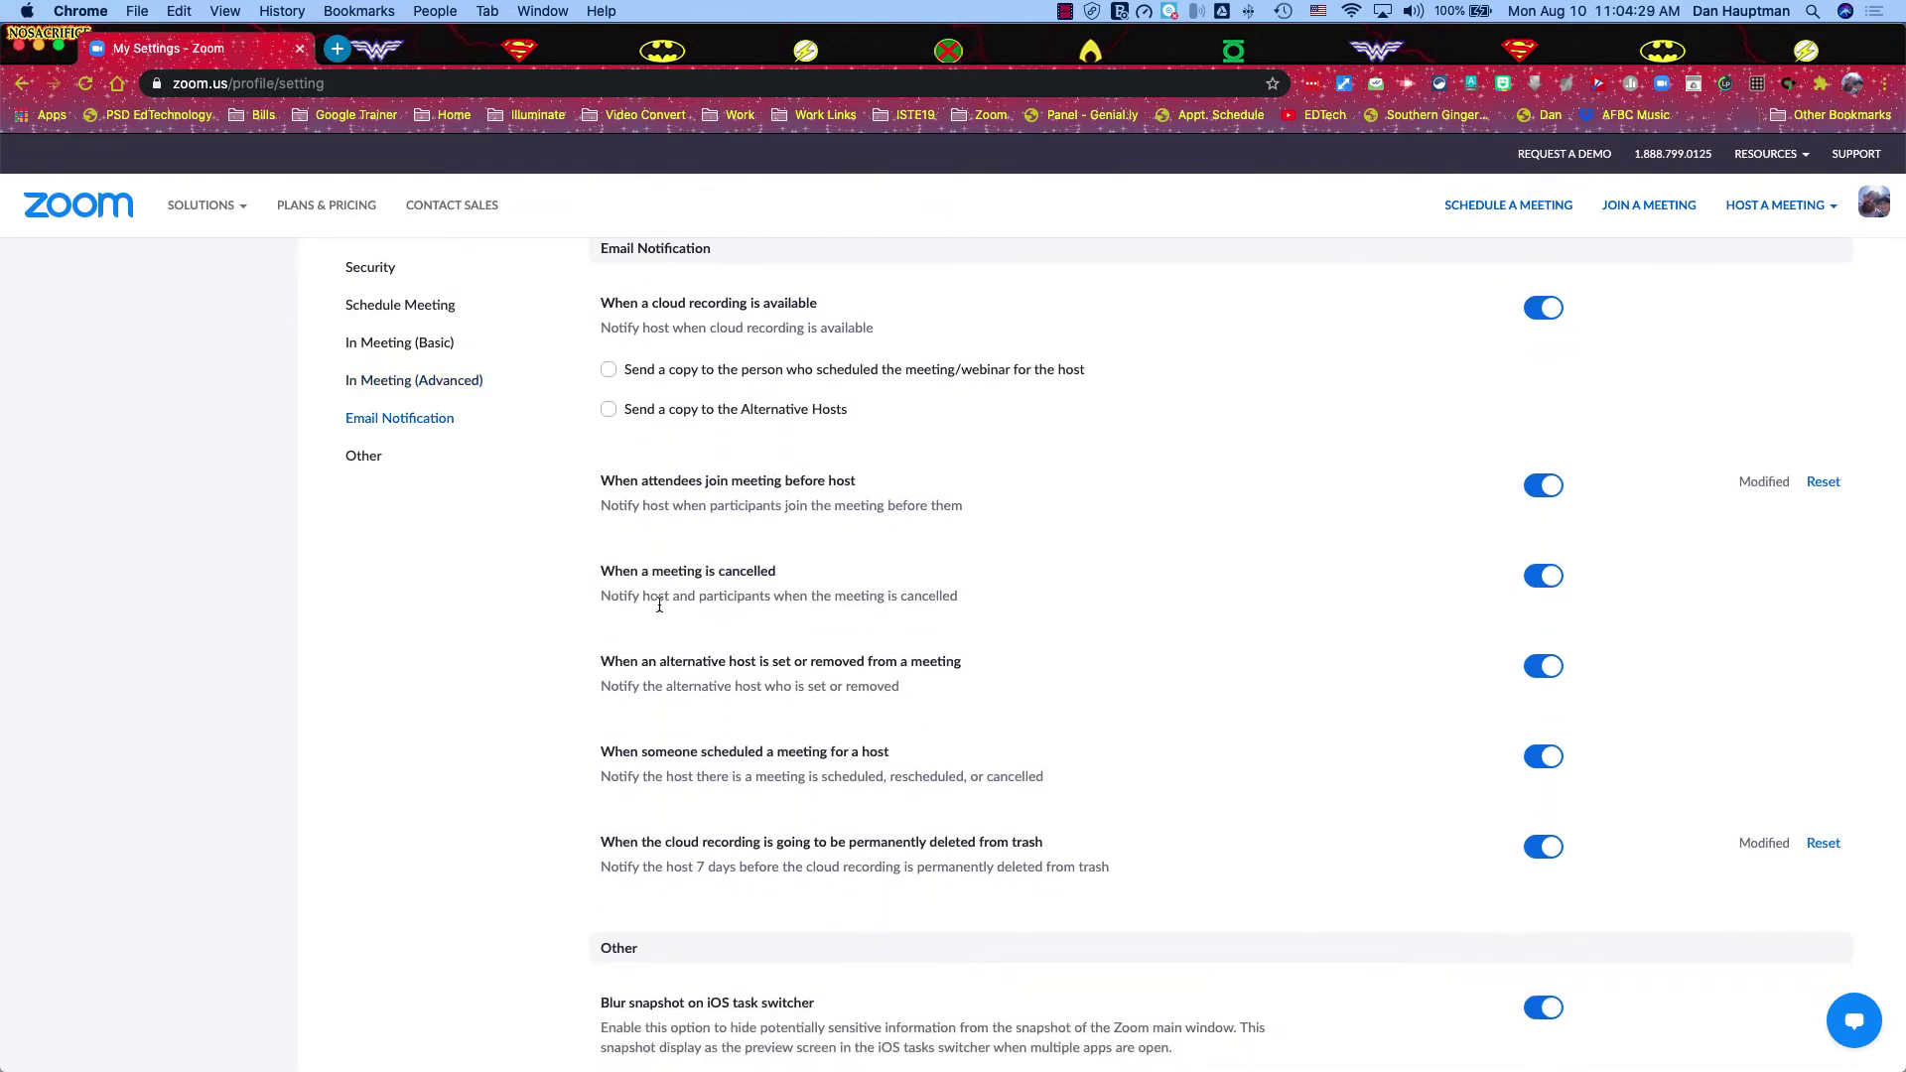
{"action": "scroll", "coordinate": [1112, 427], "scroll_direction": "down", "scroll_amount": 5}
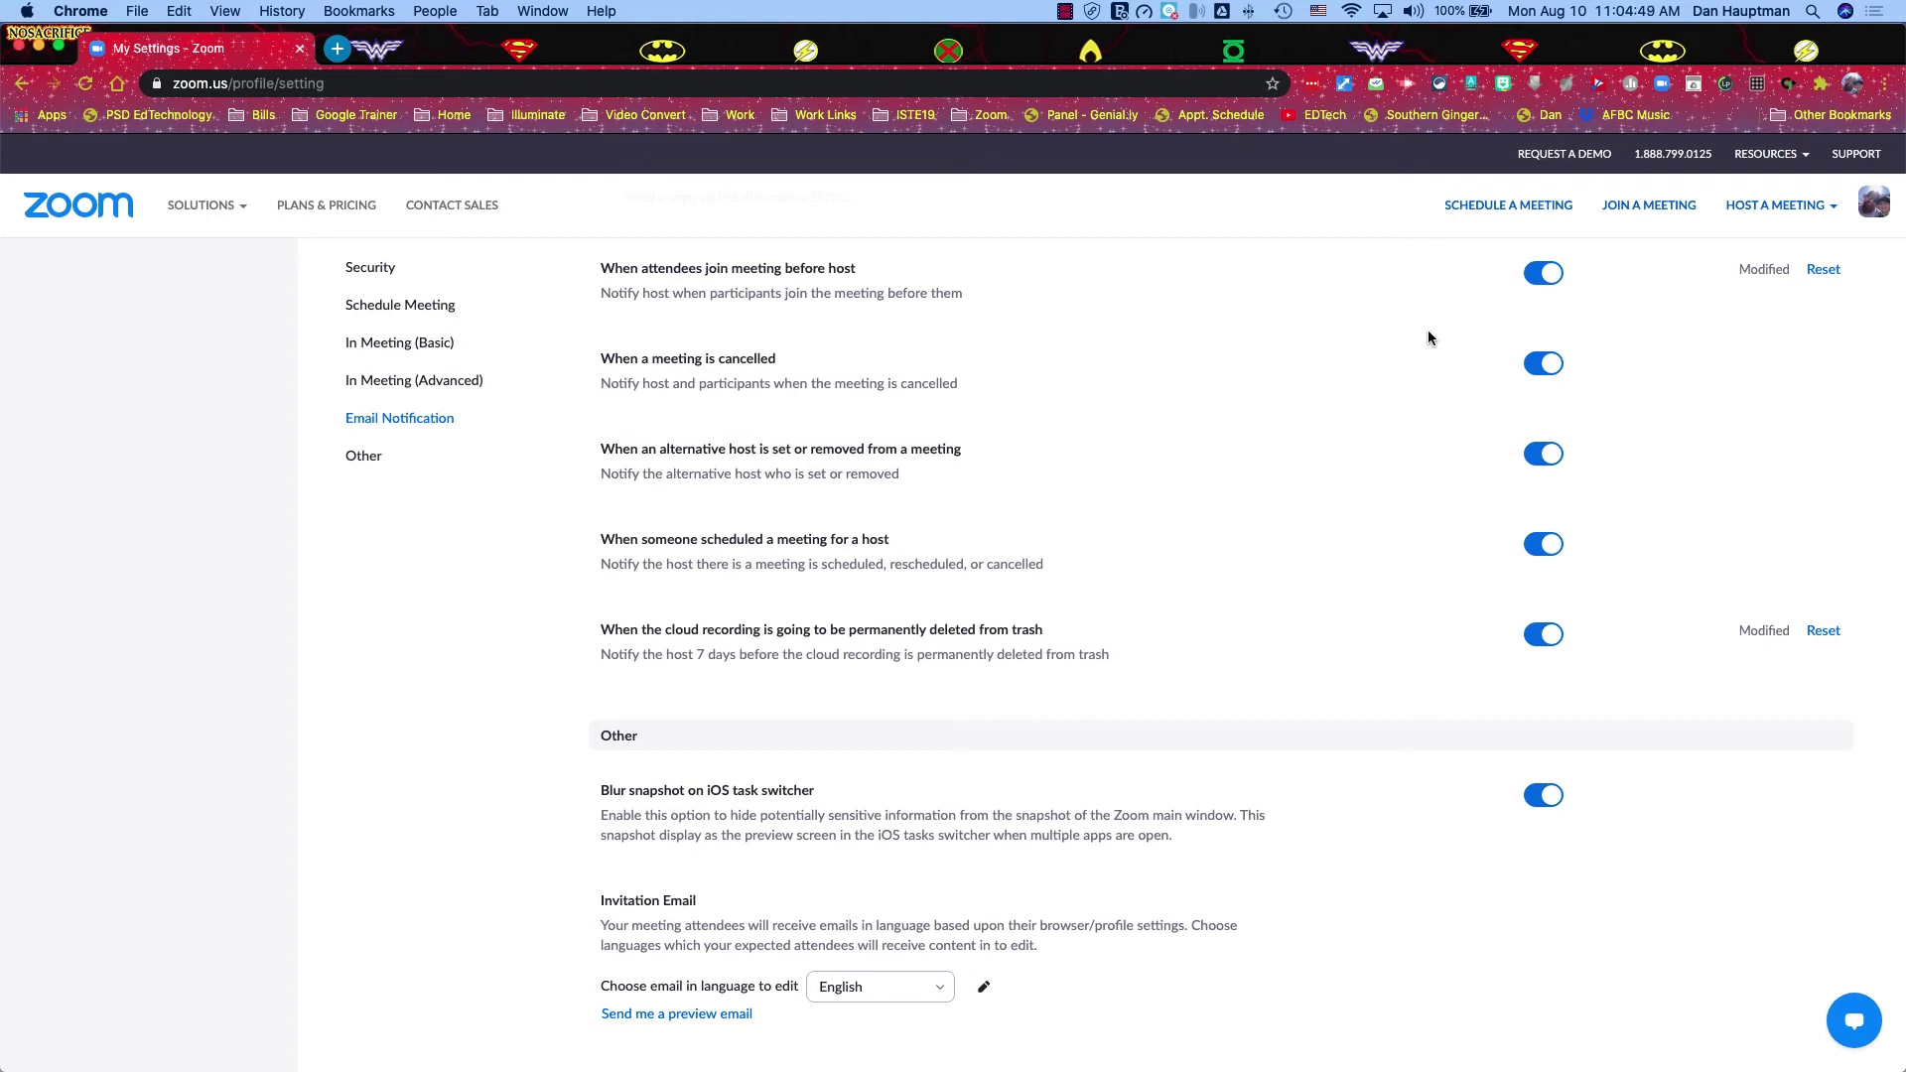
{"action": "scroll", "coordinate": [1428, 330], "scroll_direction": "down", "scroll_amount": 2}
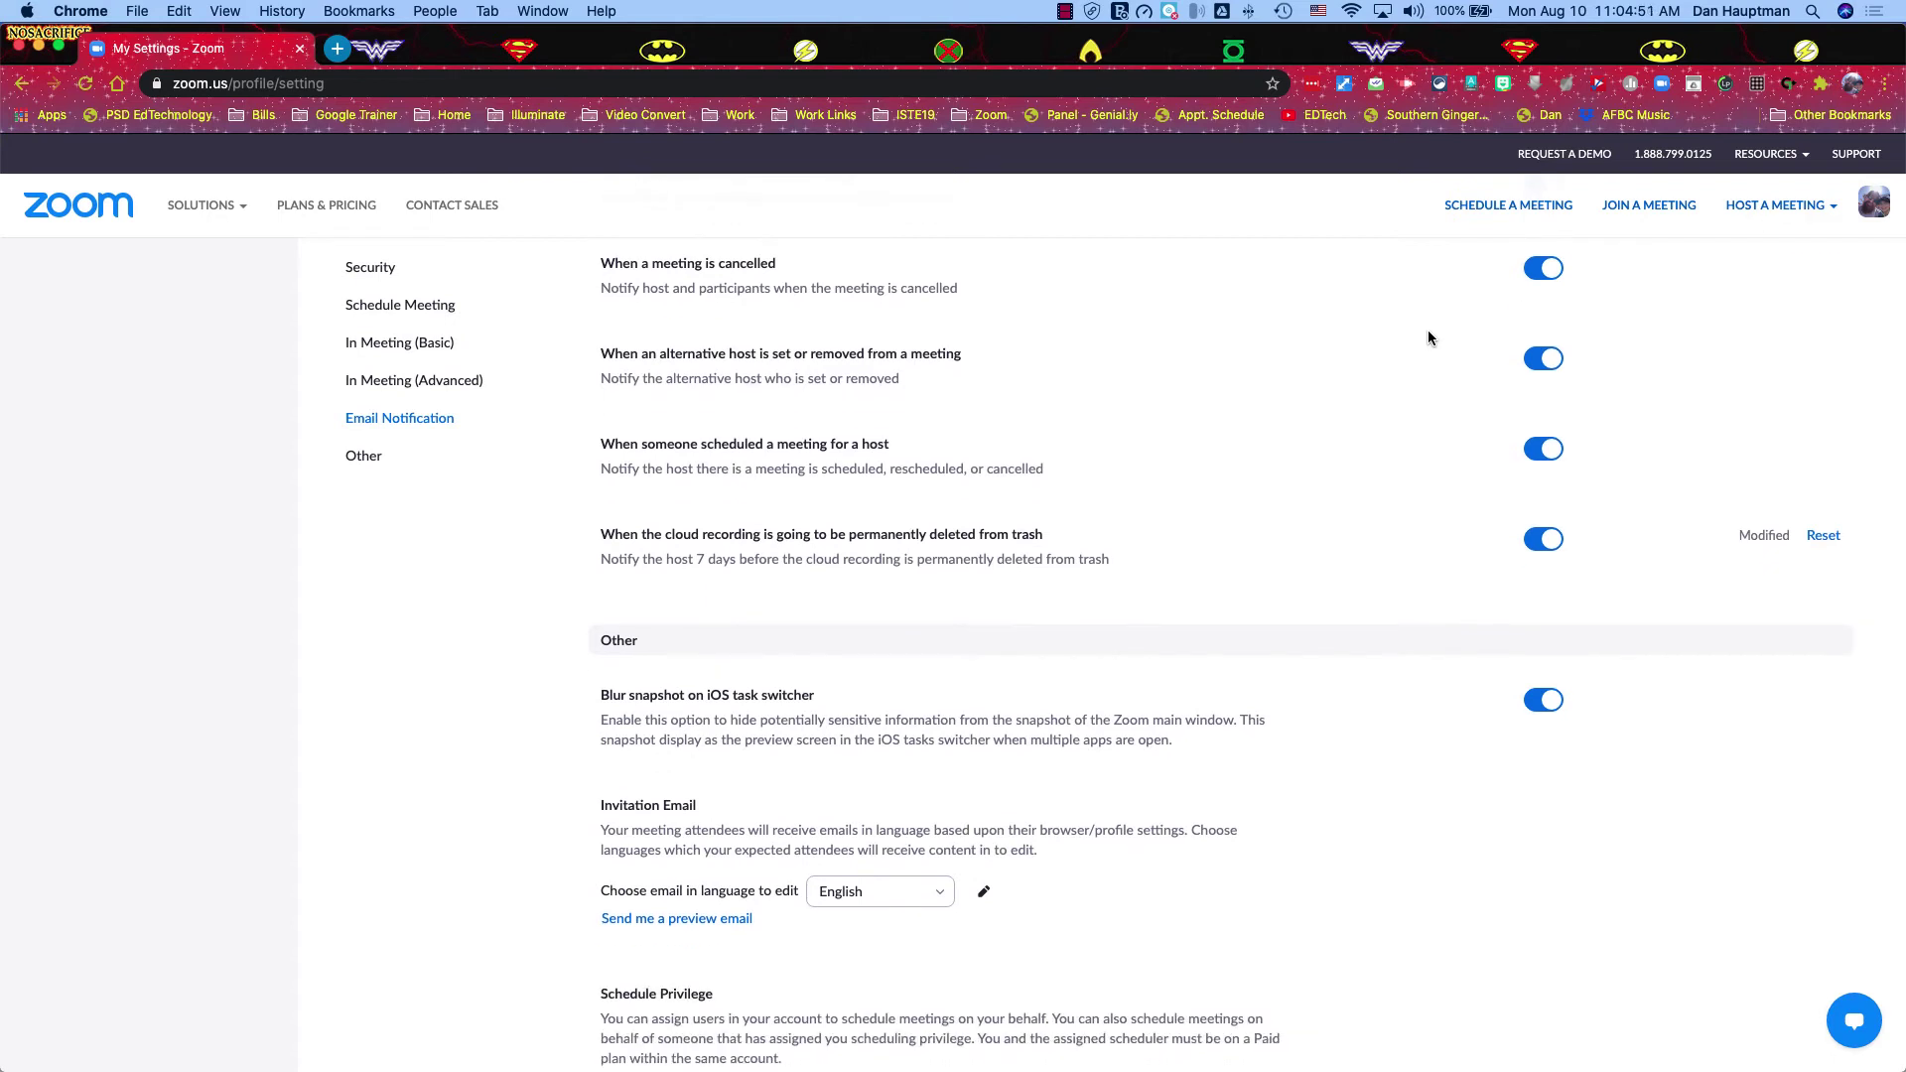
{"action": "scroll", "coordinate": [1428, 337], "scroll_direction": "down", "scroll_amount": 2}
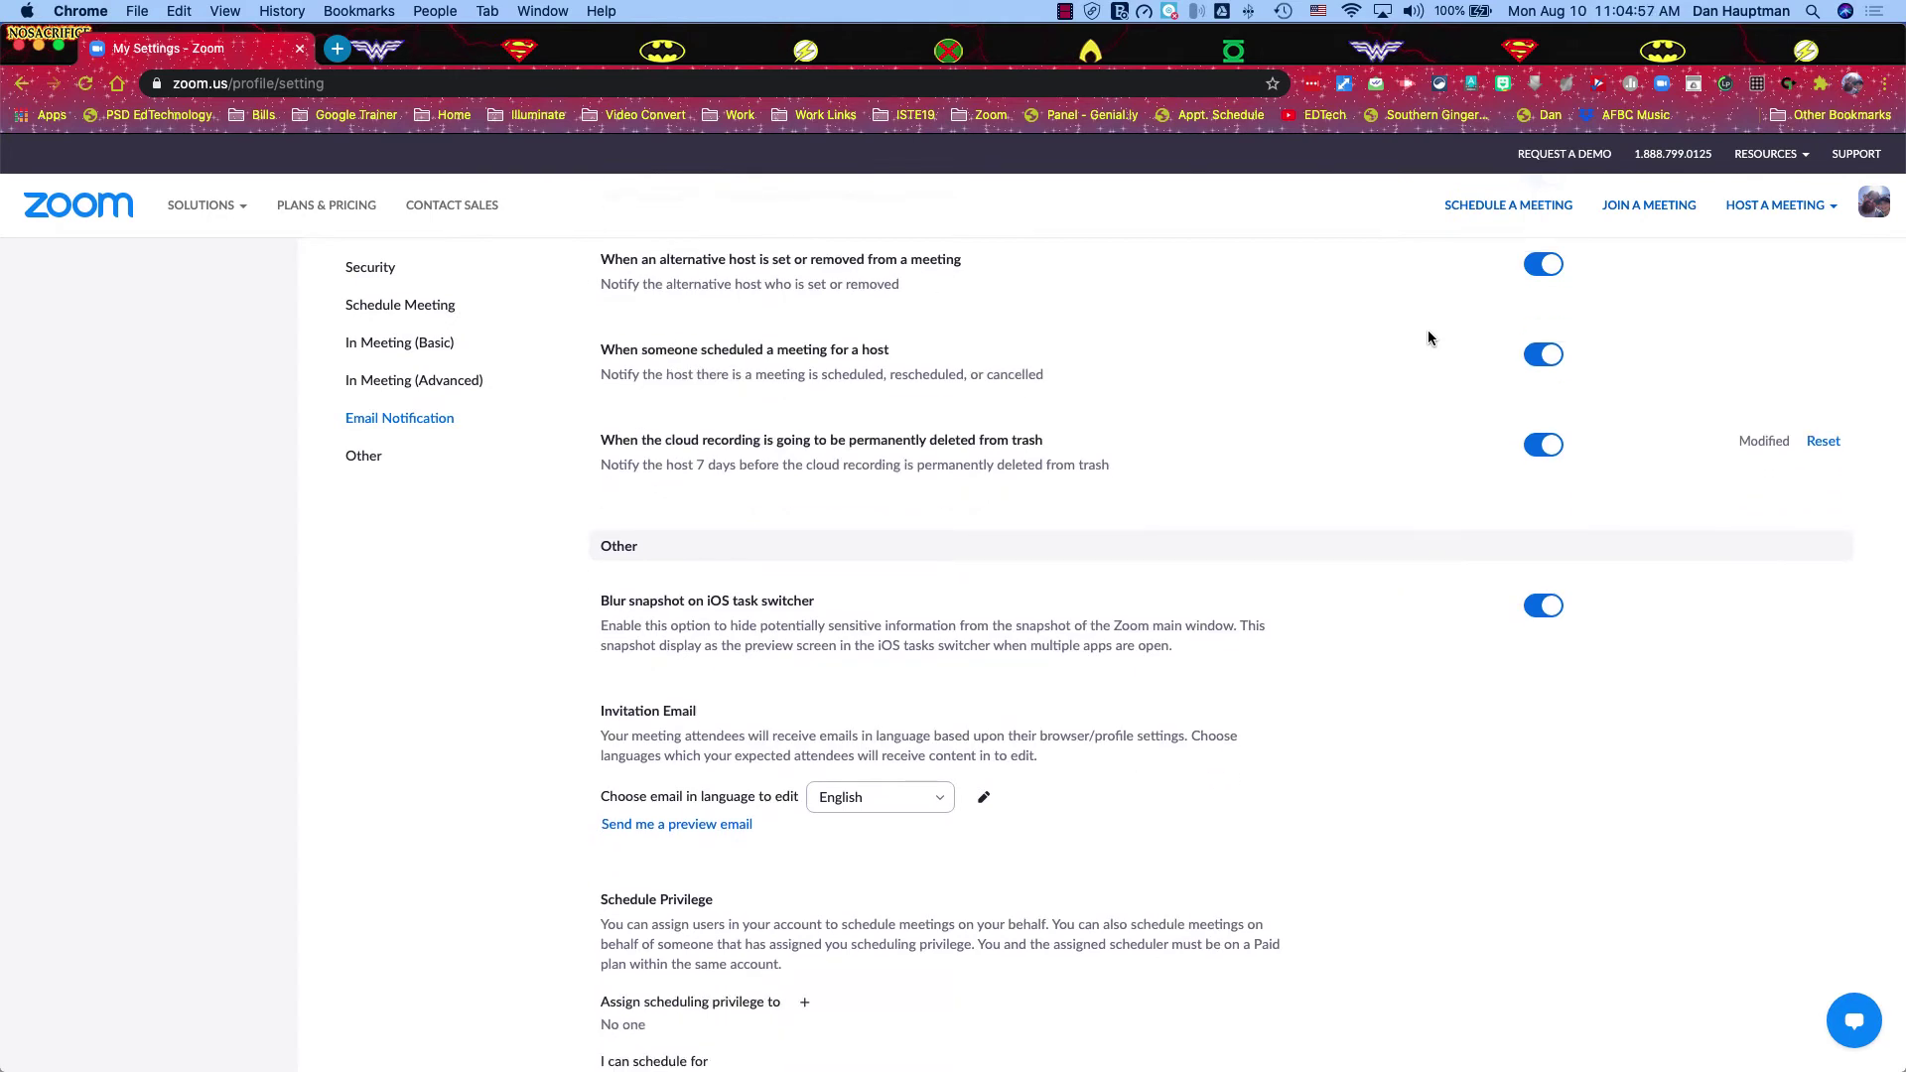
{"action": "scroll", "coordinate": [1428, 330], "scroll_direction": "down", "scroll_amount": 2}
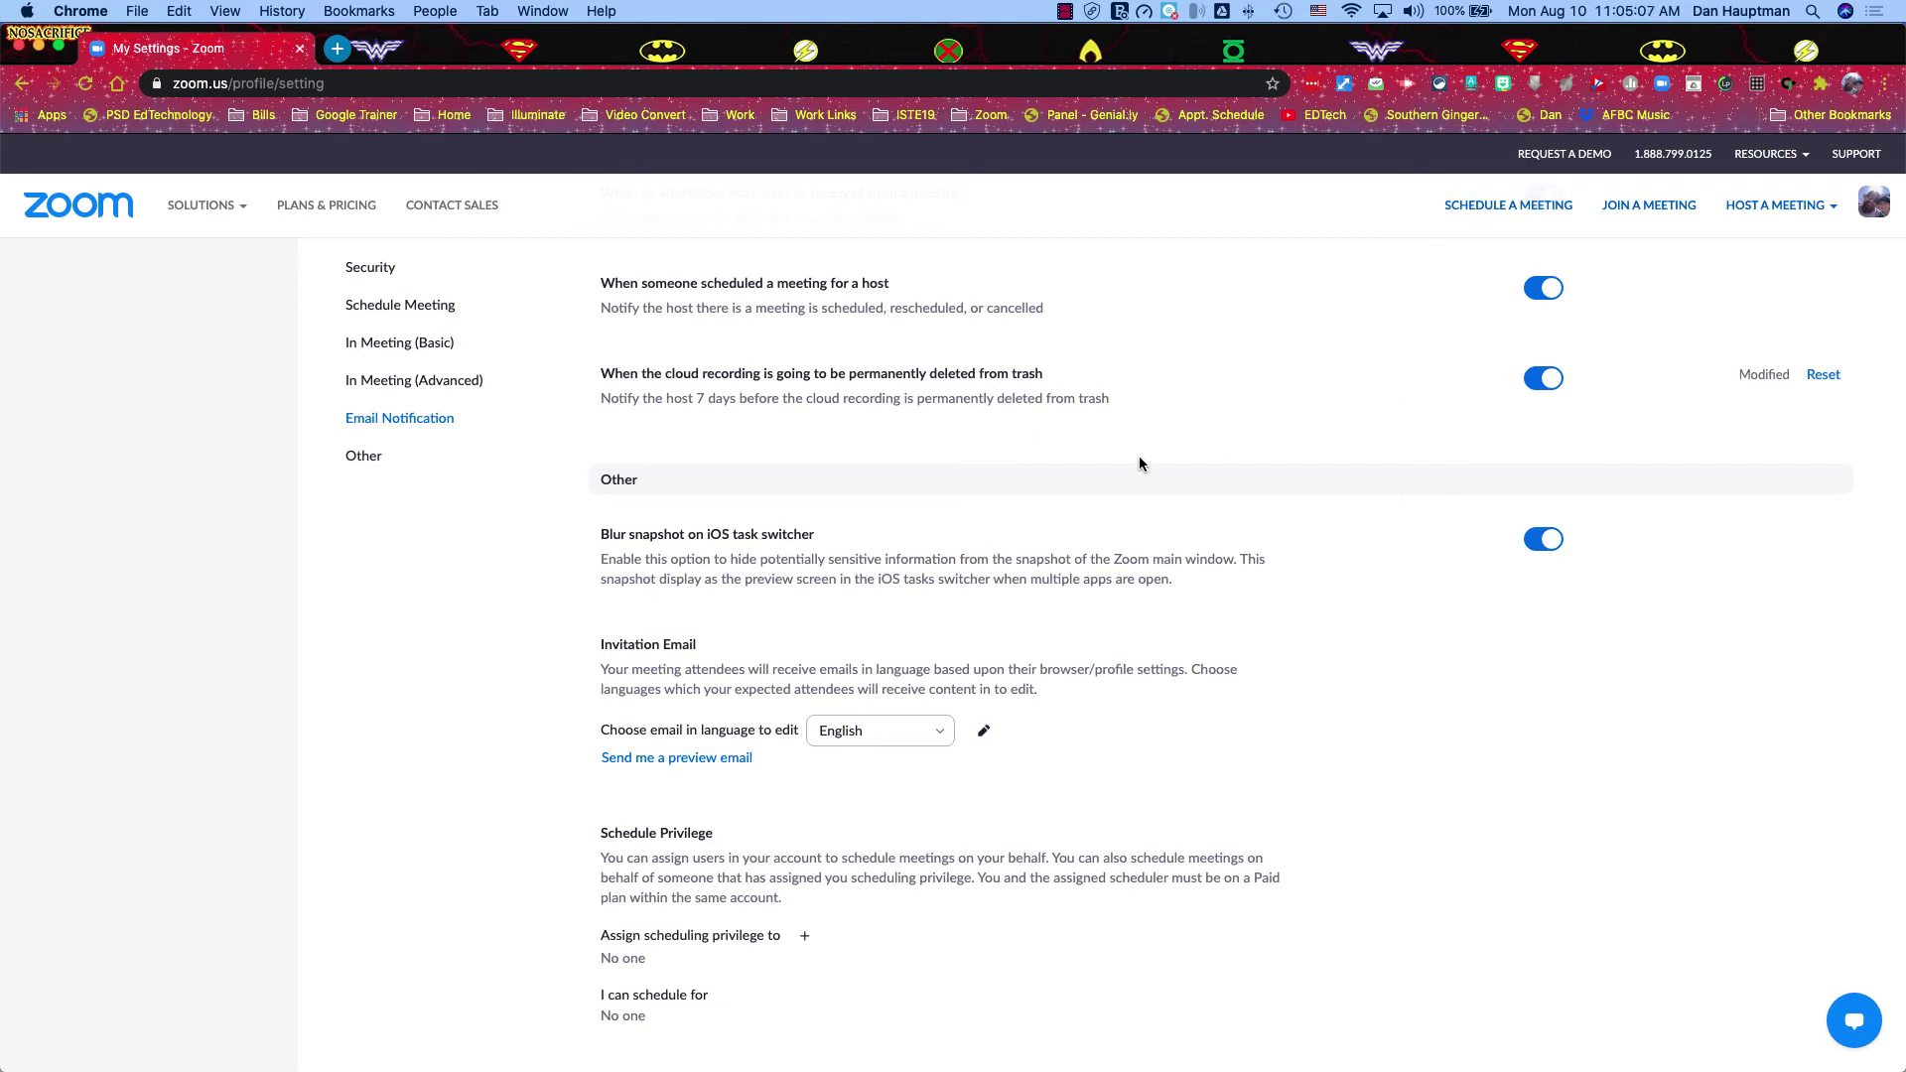
{"action": "scroll", "coordinate": [1195, 417], "scroll_direction": "up", "scroll_amount": 1}
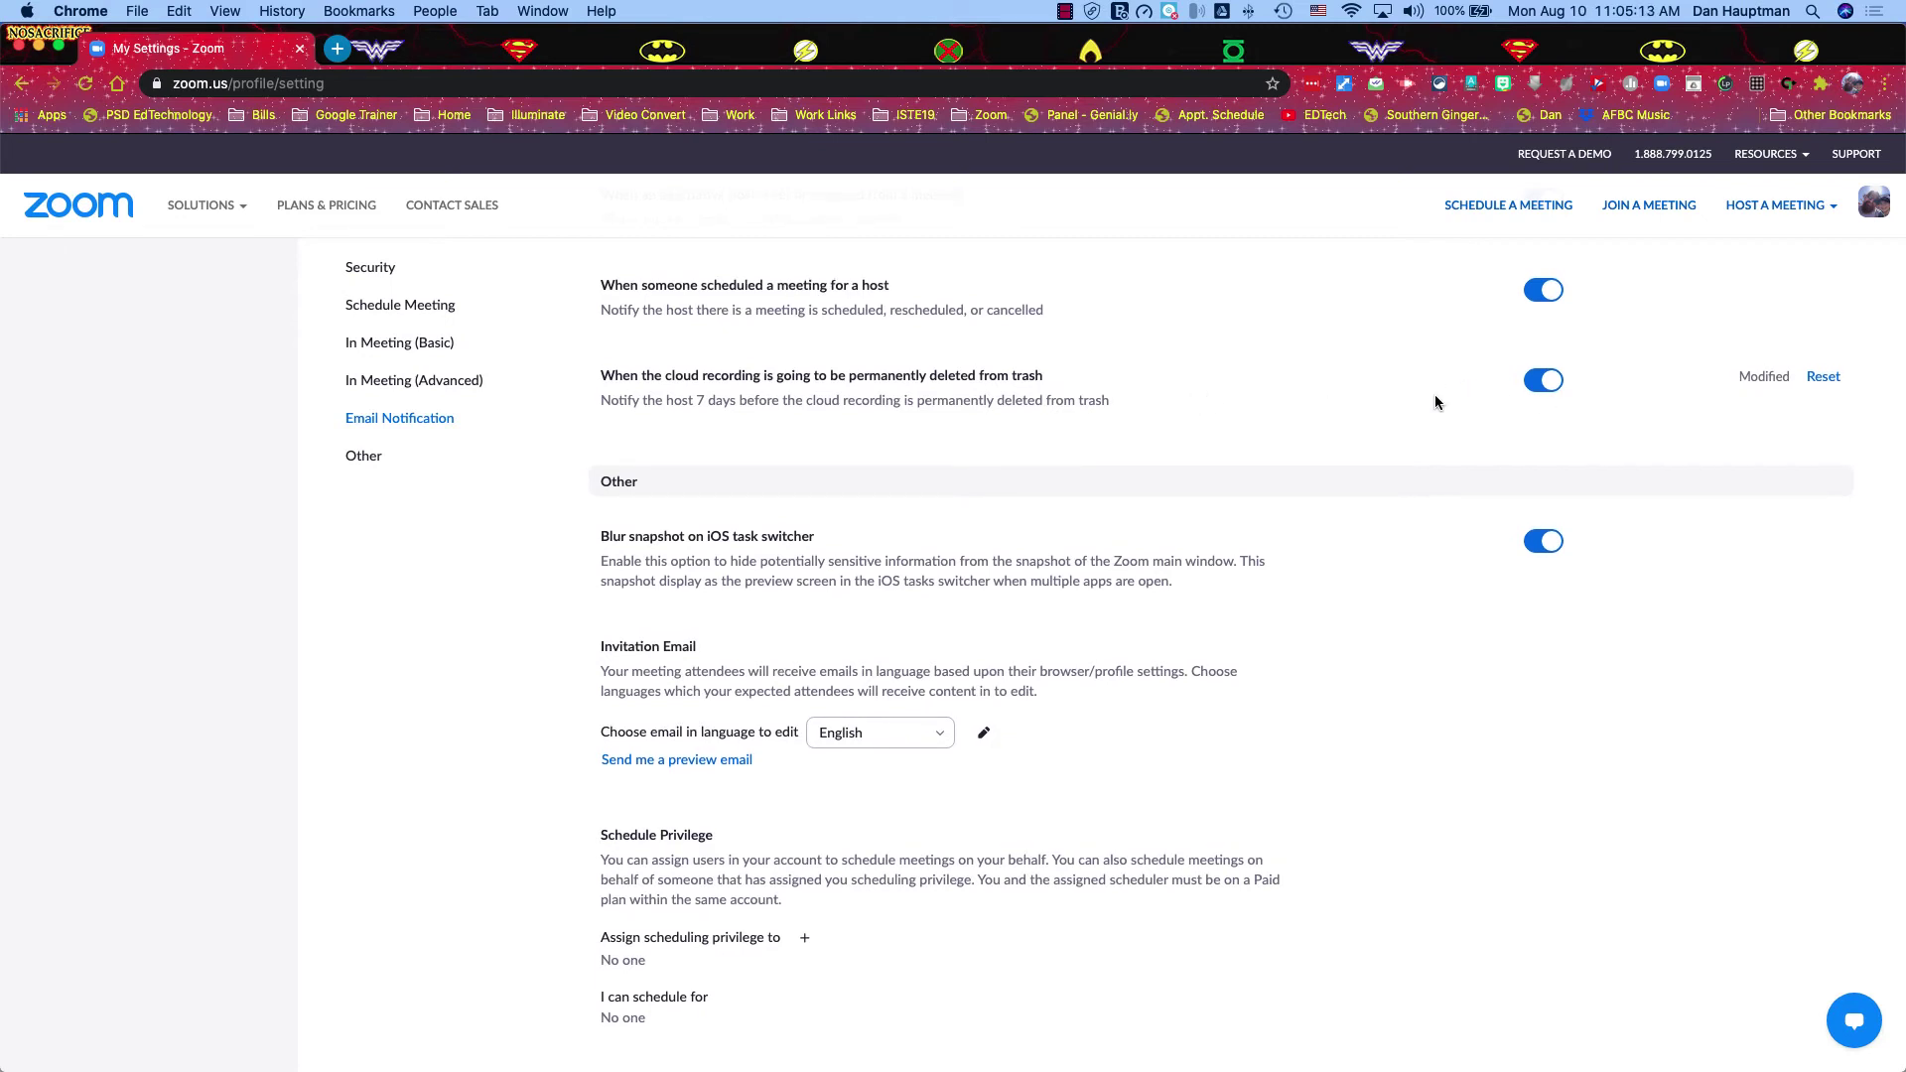
{"action": "scroll", "coordinate": [1435, 402], "scroll_direction": "down", "scroll_amount": 5}
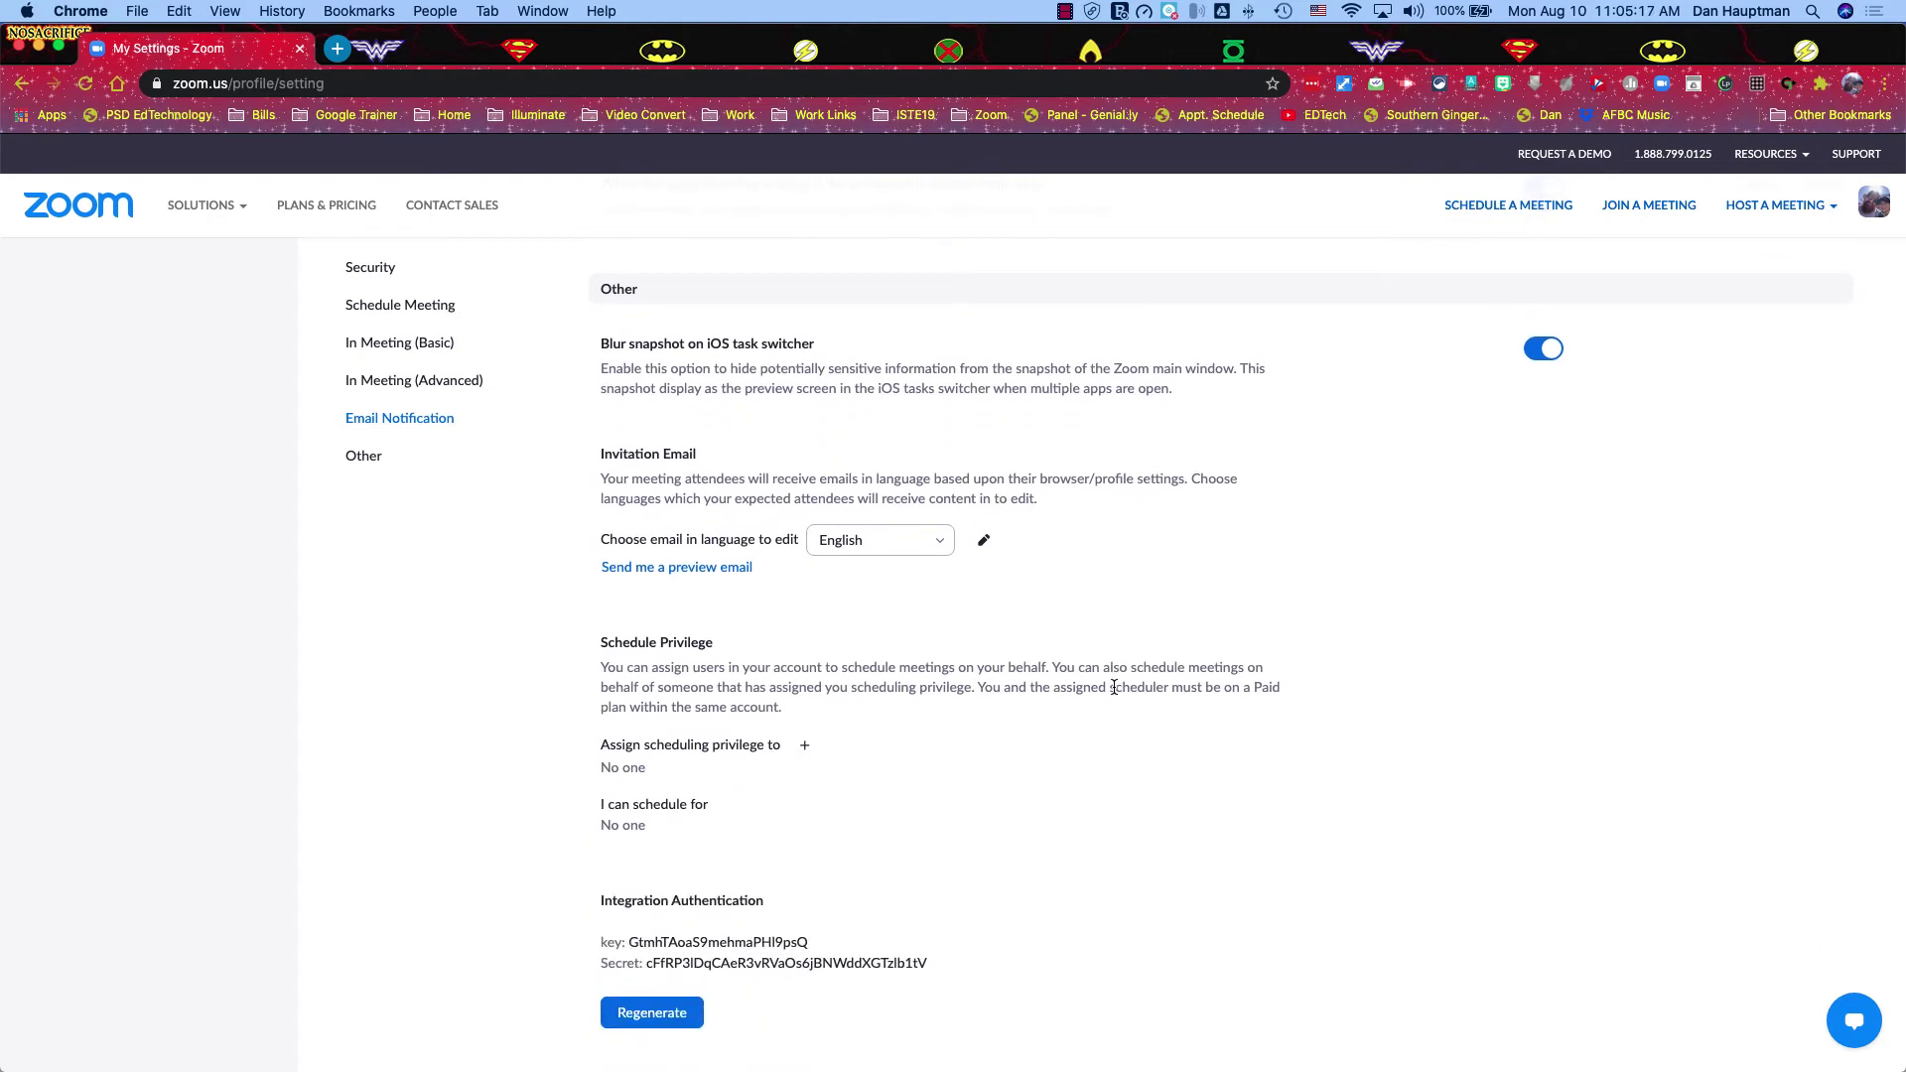
{"action": "scroll", "coordinate": [1114, 687], "scroll_direction": "up", "scroll_amount": 6}
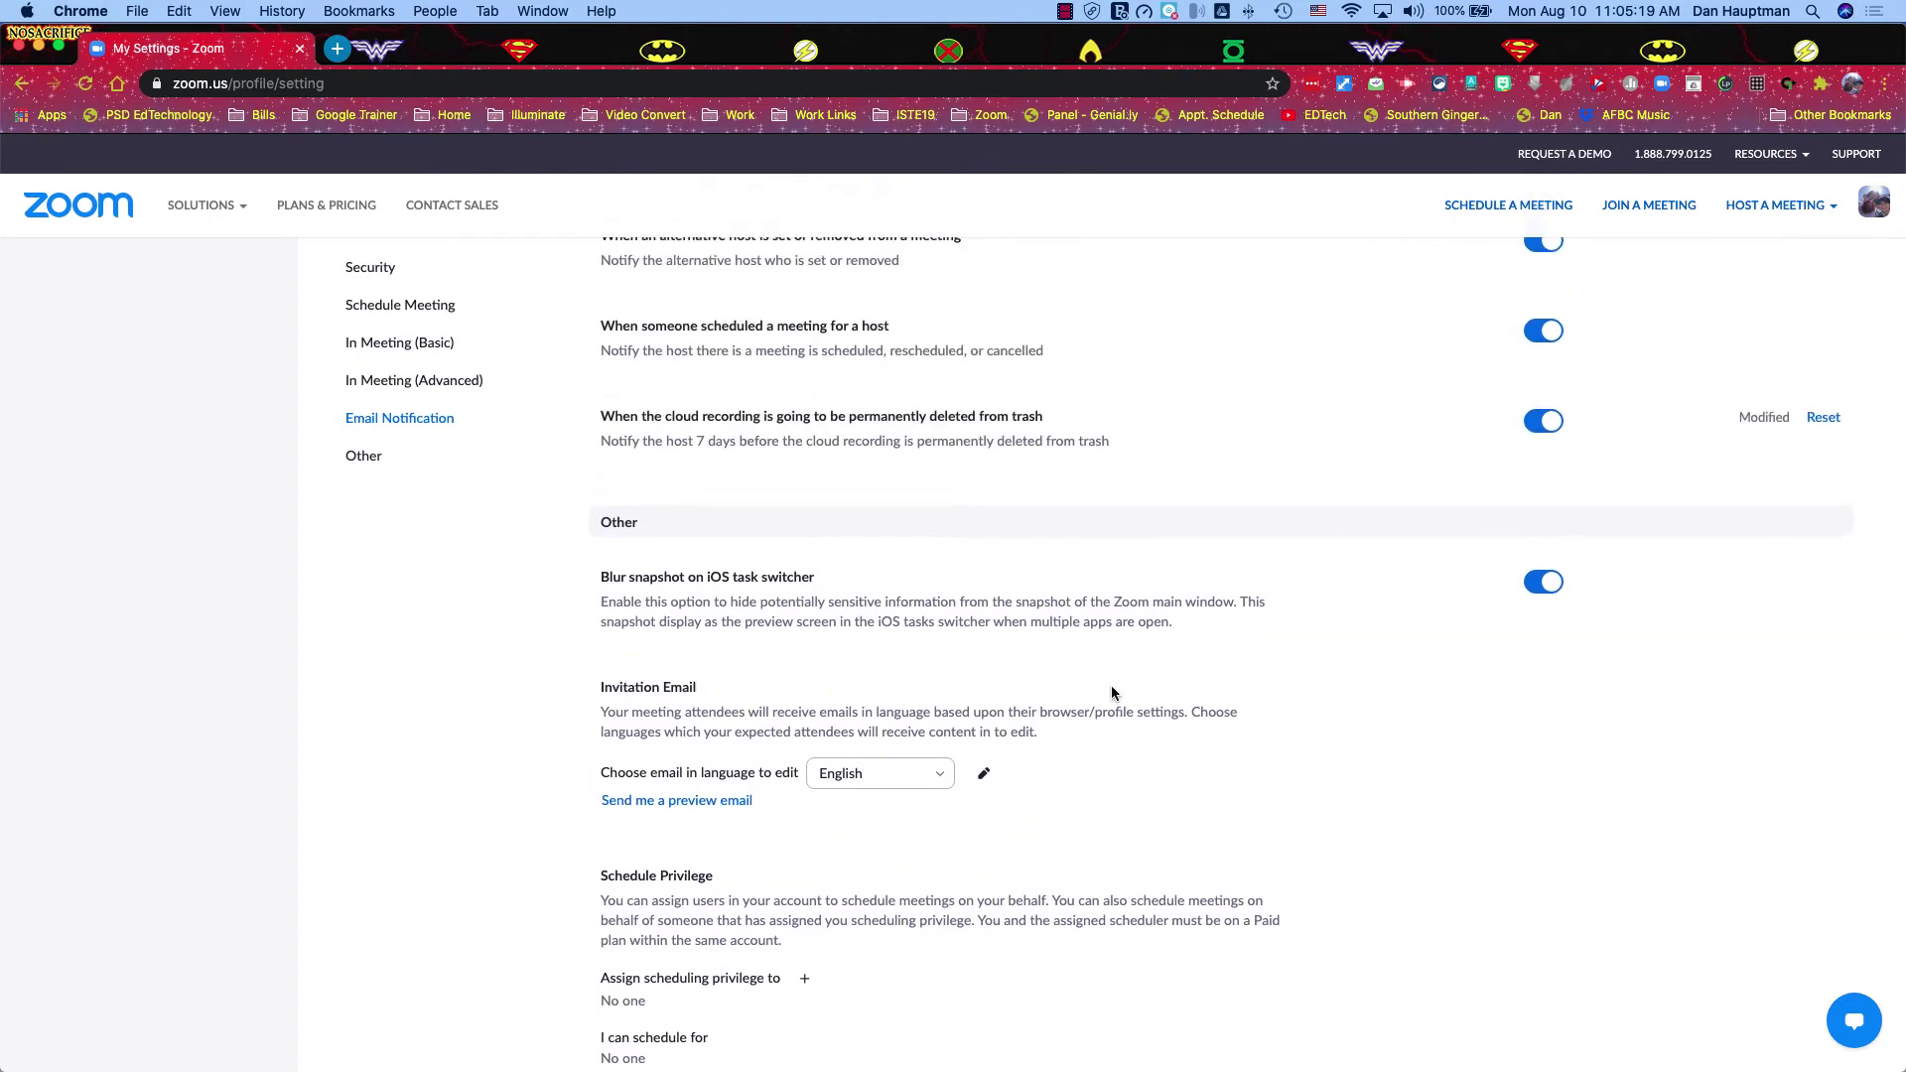
{"action": "scroll", "coordinate": [1112, 693], "scroll_direction": "up", "scroll_amount": 15}
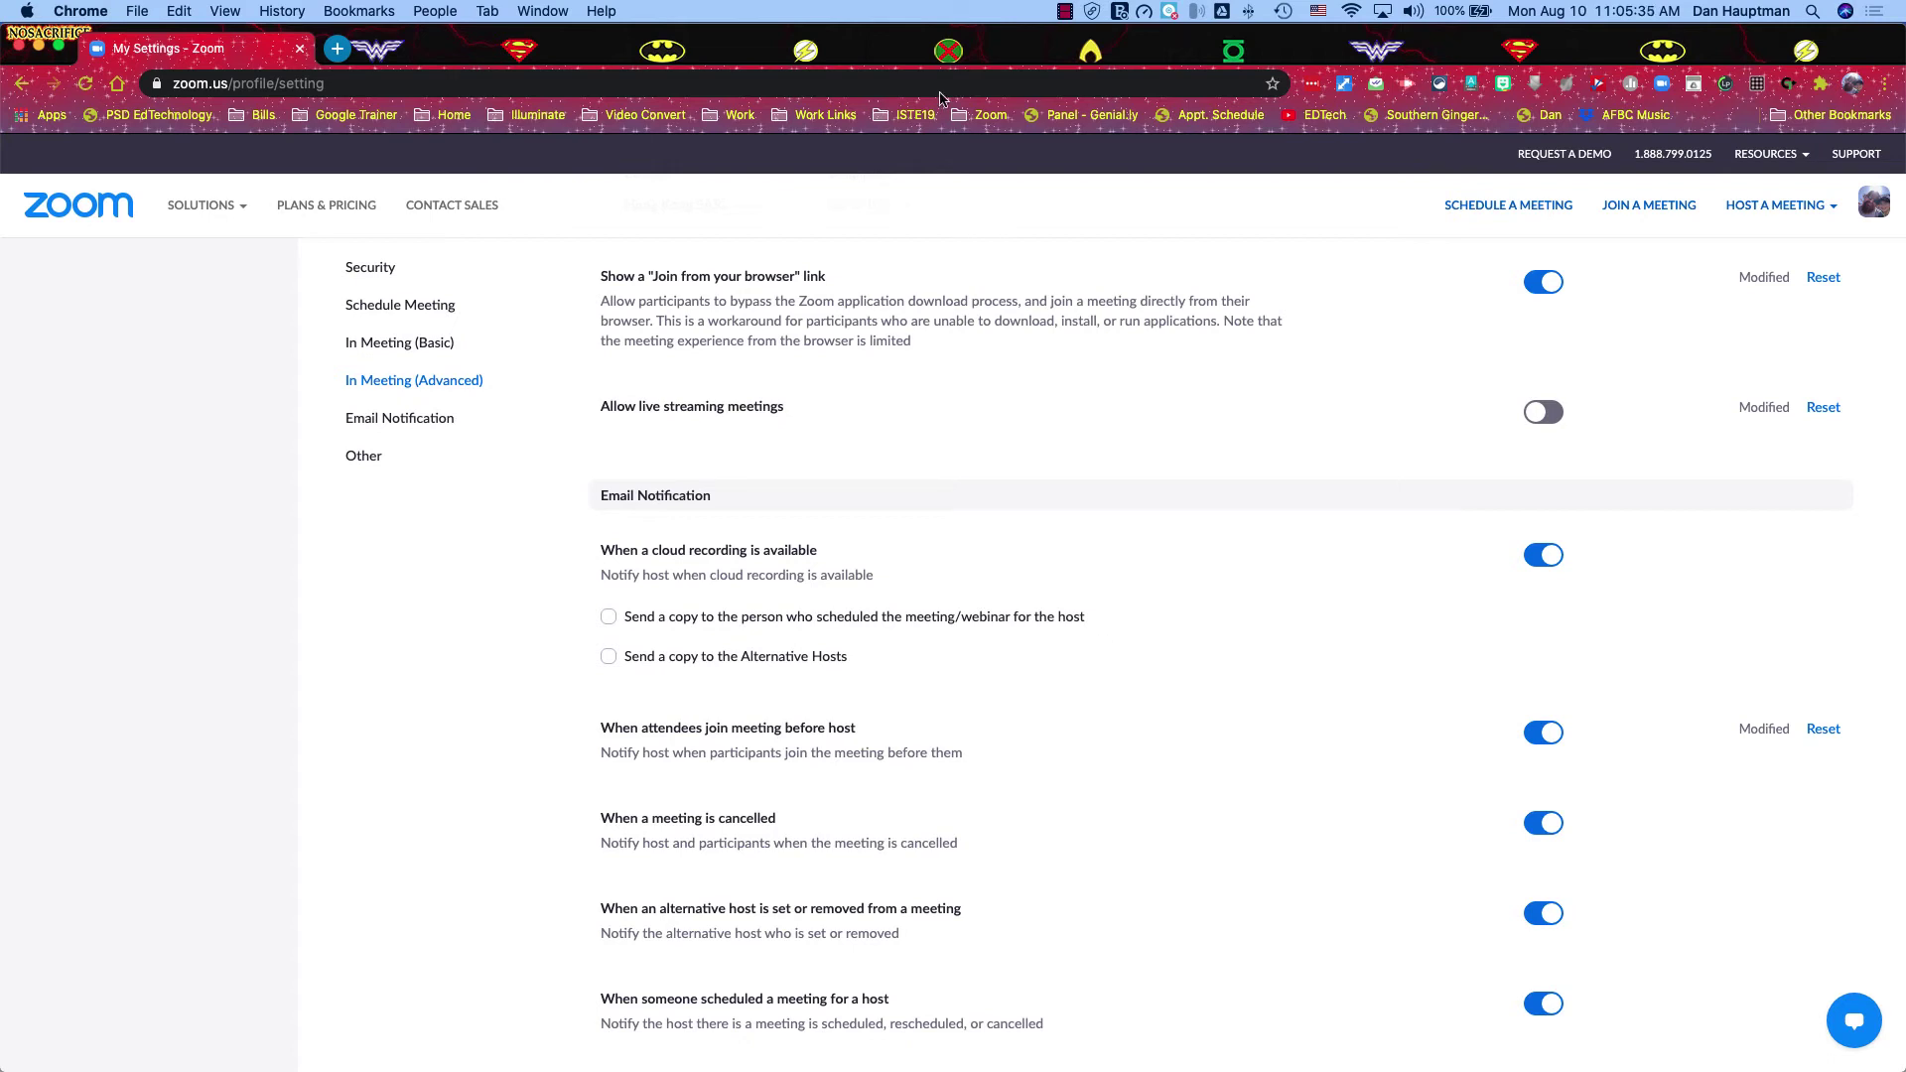
{"action": "left_click", "coordinate": [1064, 11]}
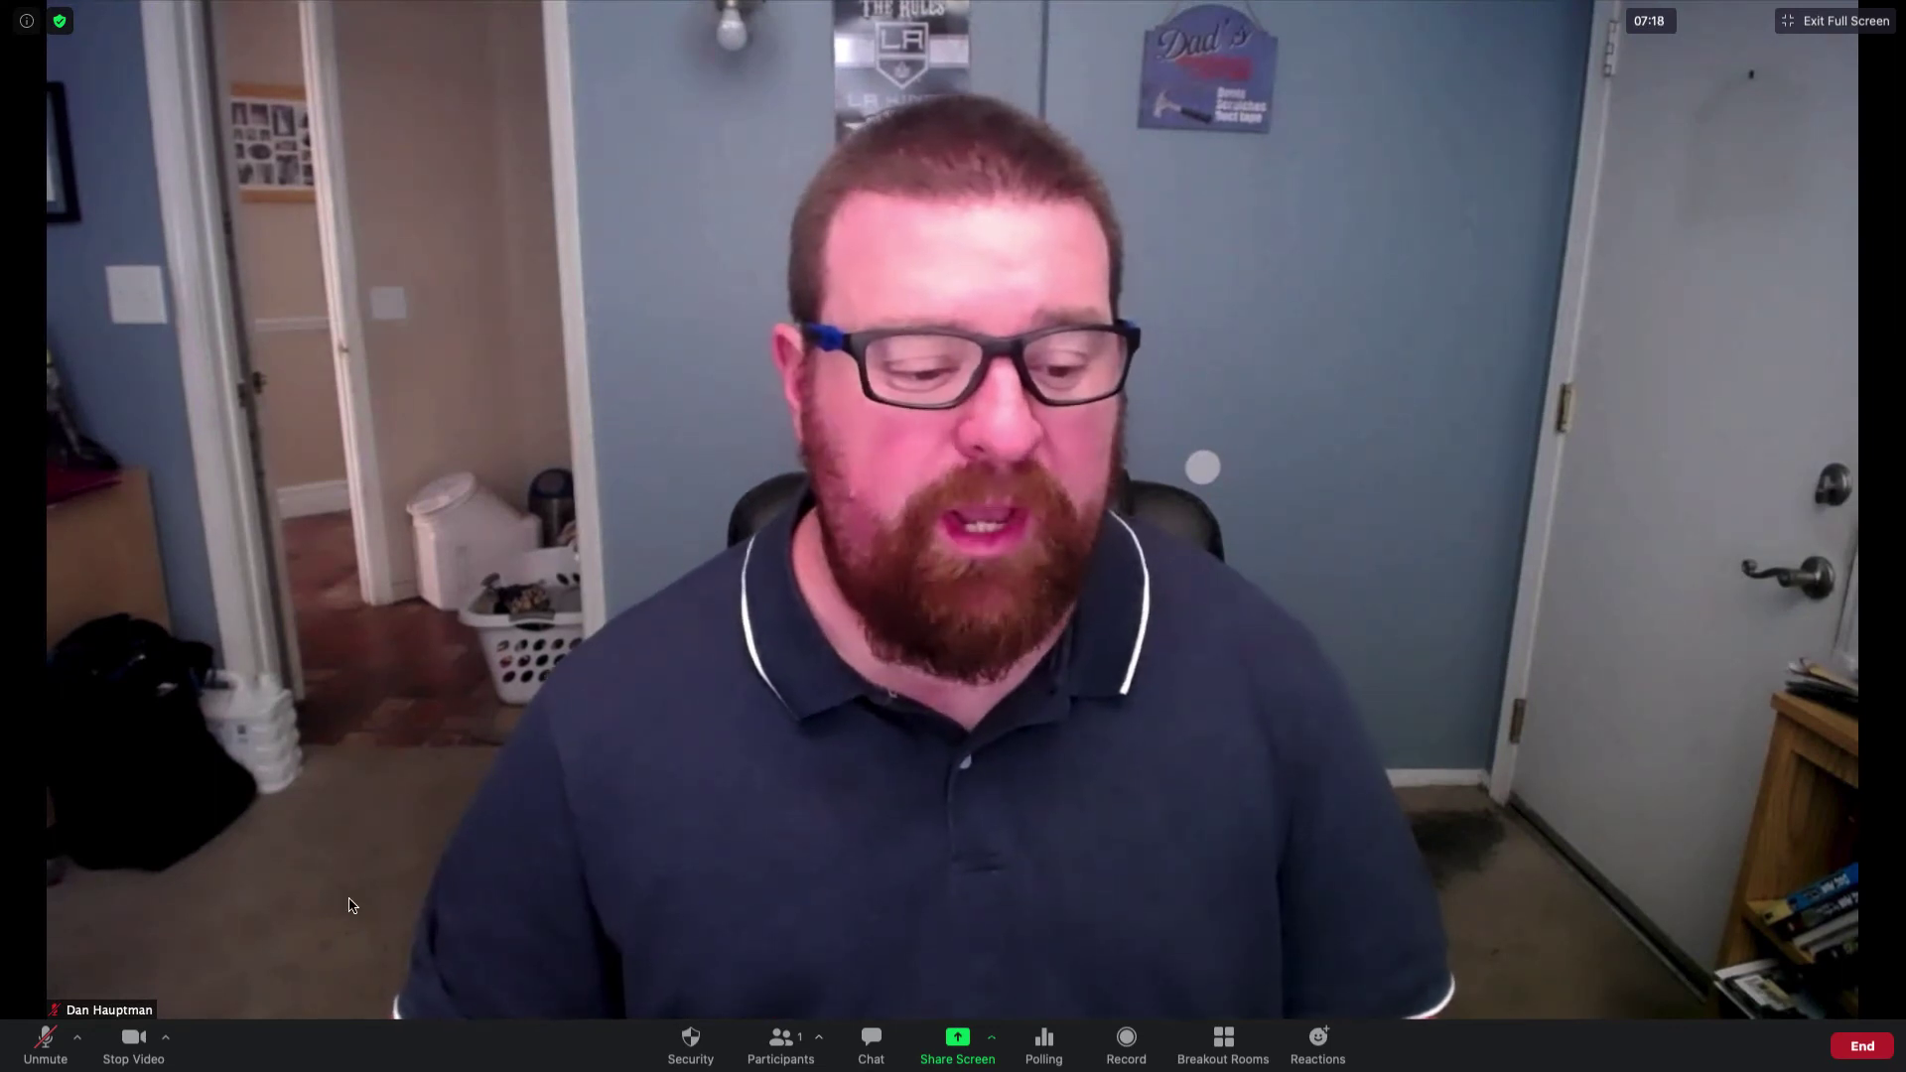
- In the running Zoom meeting, stop the host's video and check the security options, including the one for reporting participants
{"action": "left_click", "coordinate": [121, 1053]}
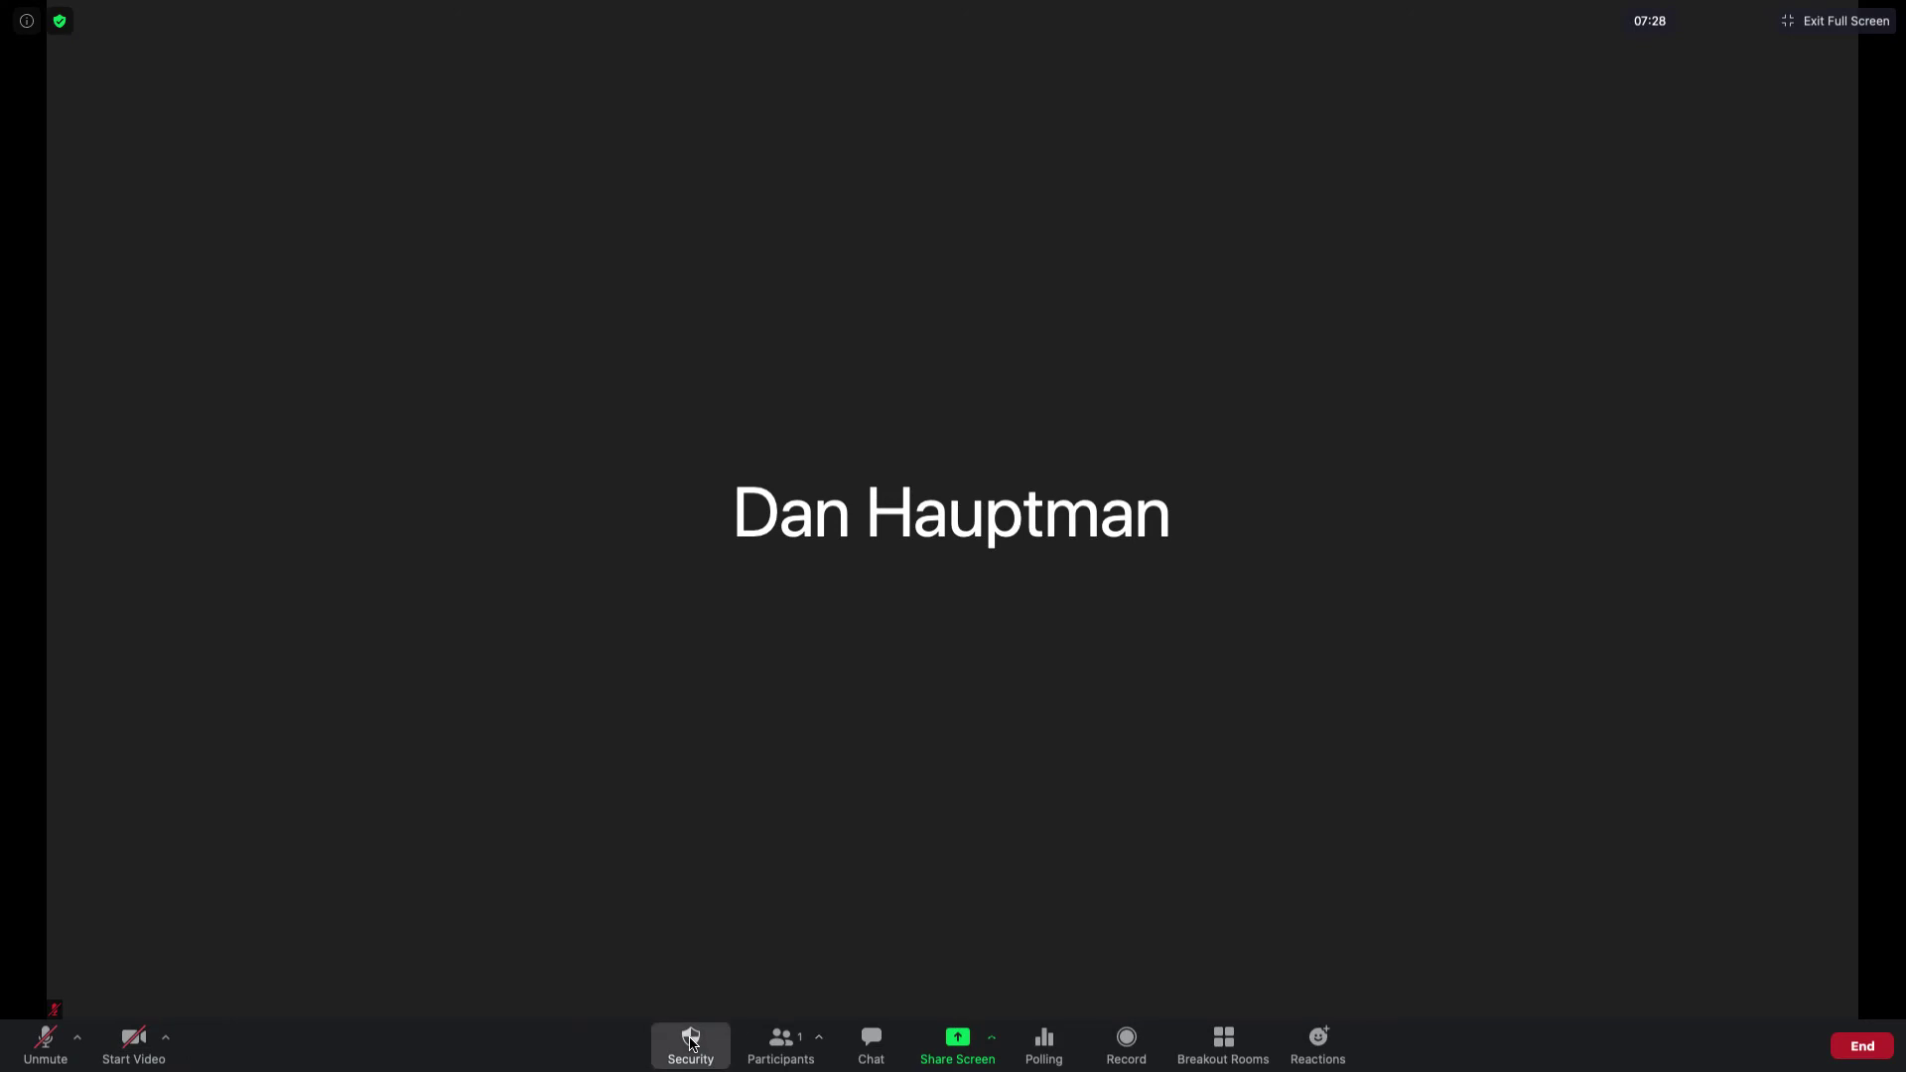
{"action": "left_click", "coordinate": [694, 1043]}
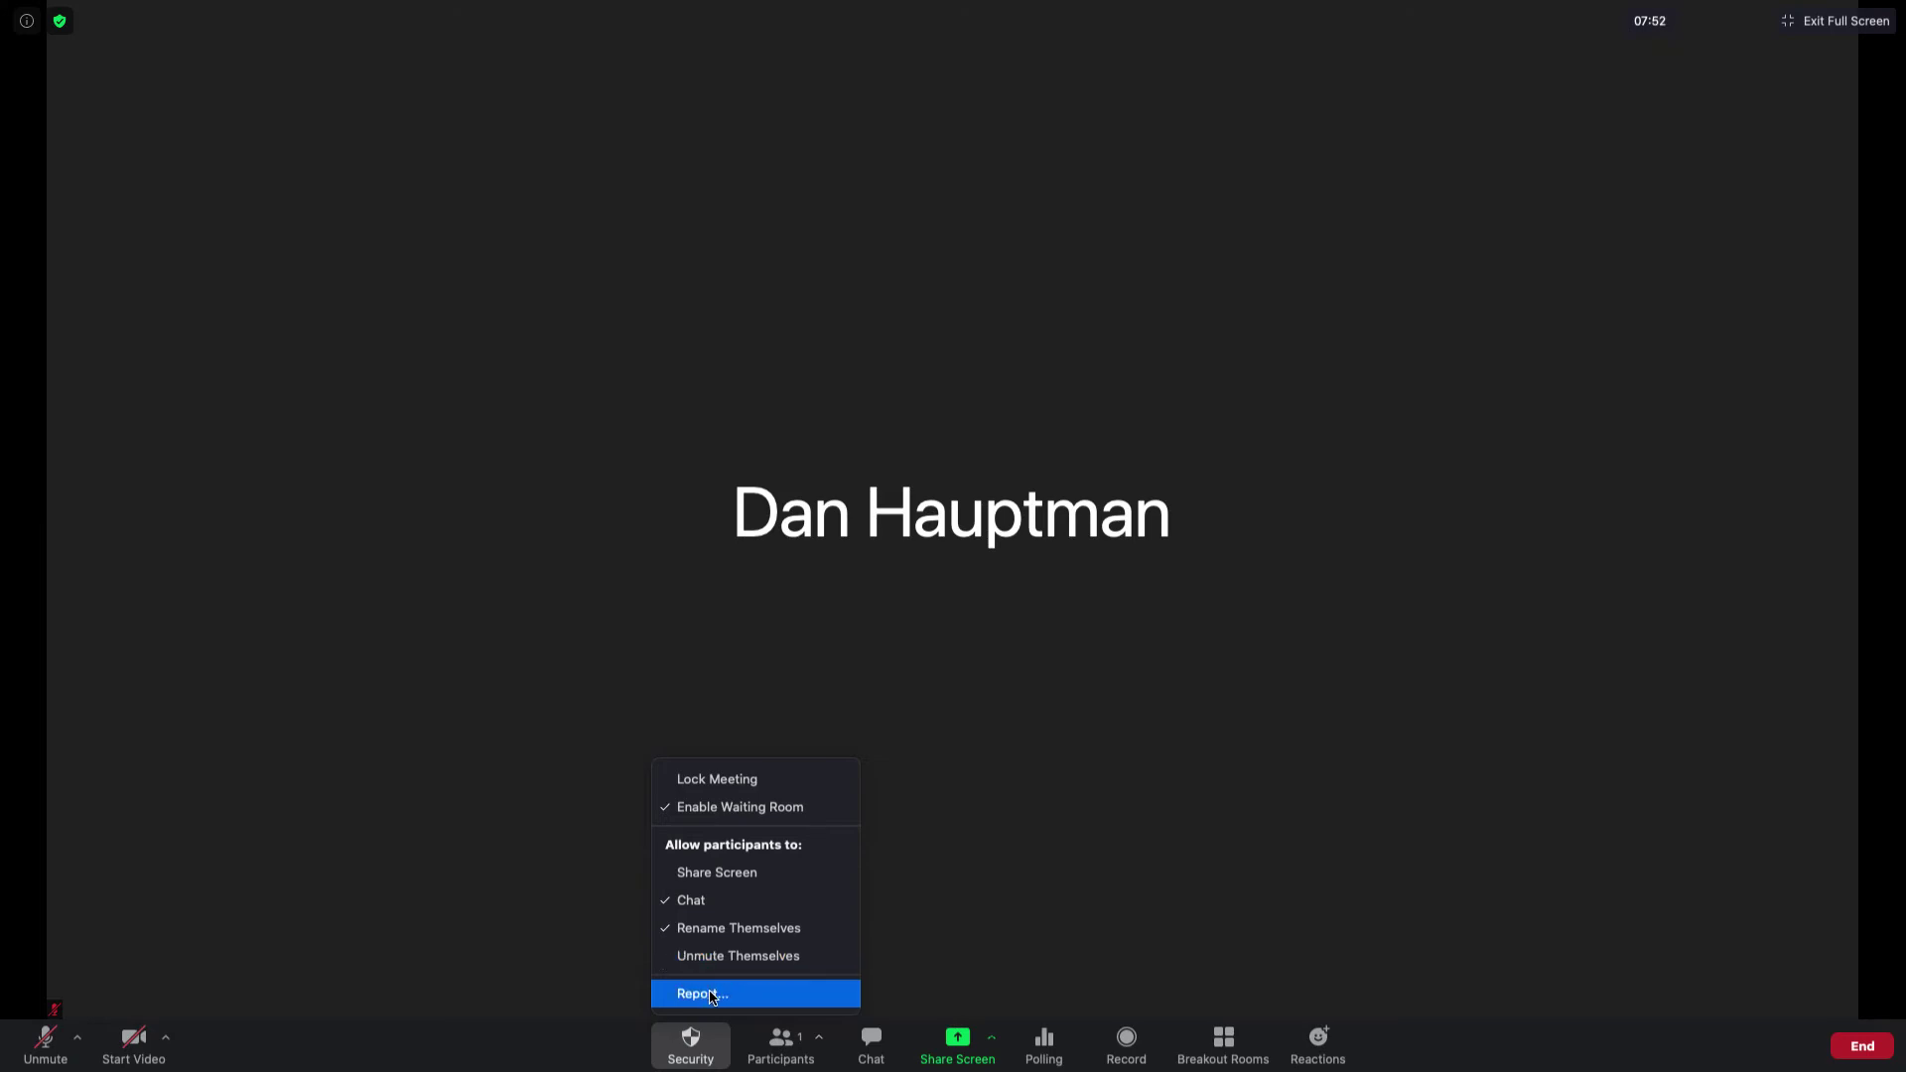
{"action": "left_click", "coordinate": [704, 995]}
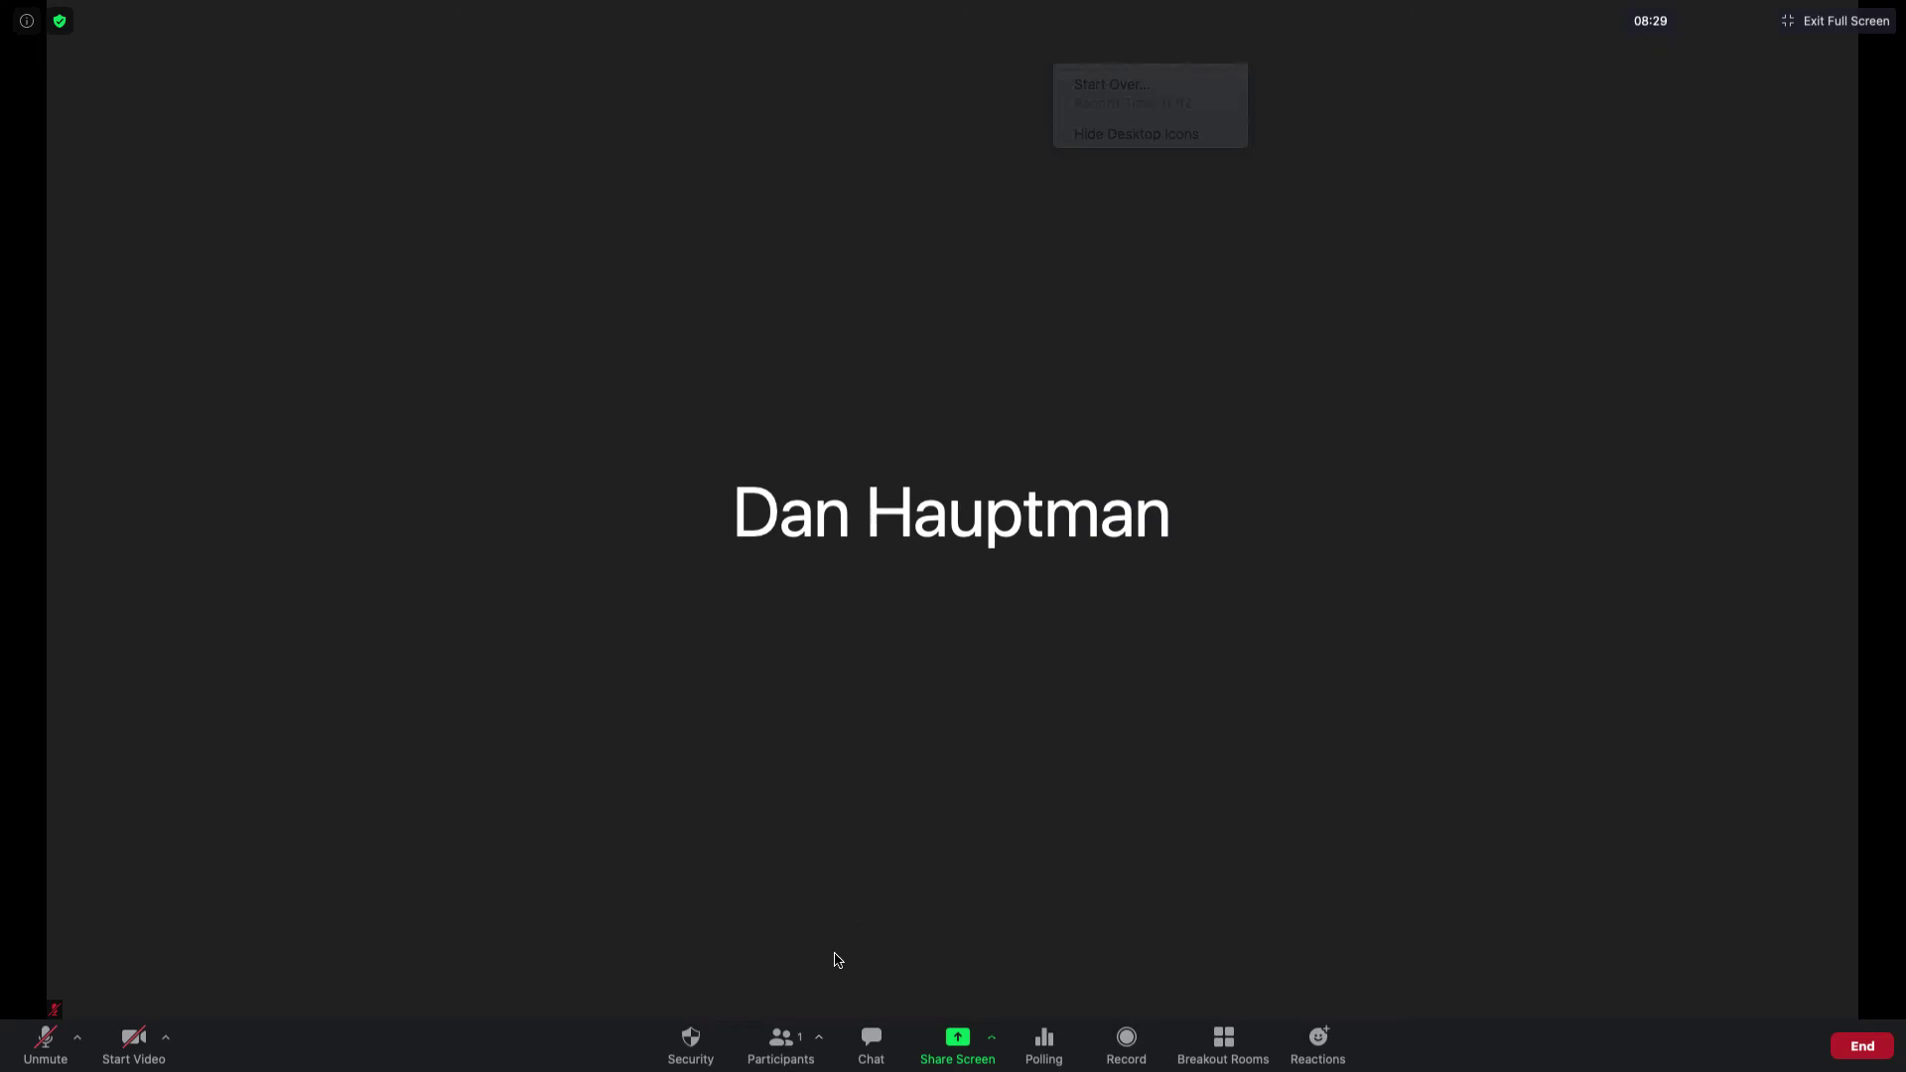
- Show the meeting's participants list and review its additional host controls for muting, renaming, locking and the waiting room
{"action": "left_click", "coordinate": [785, 1042]}
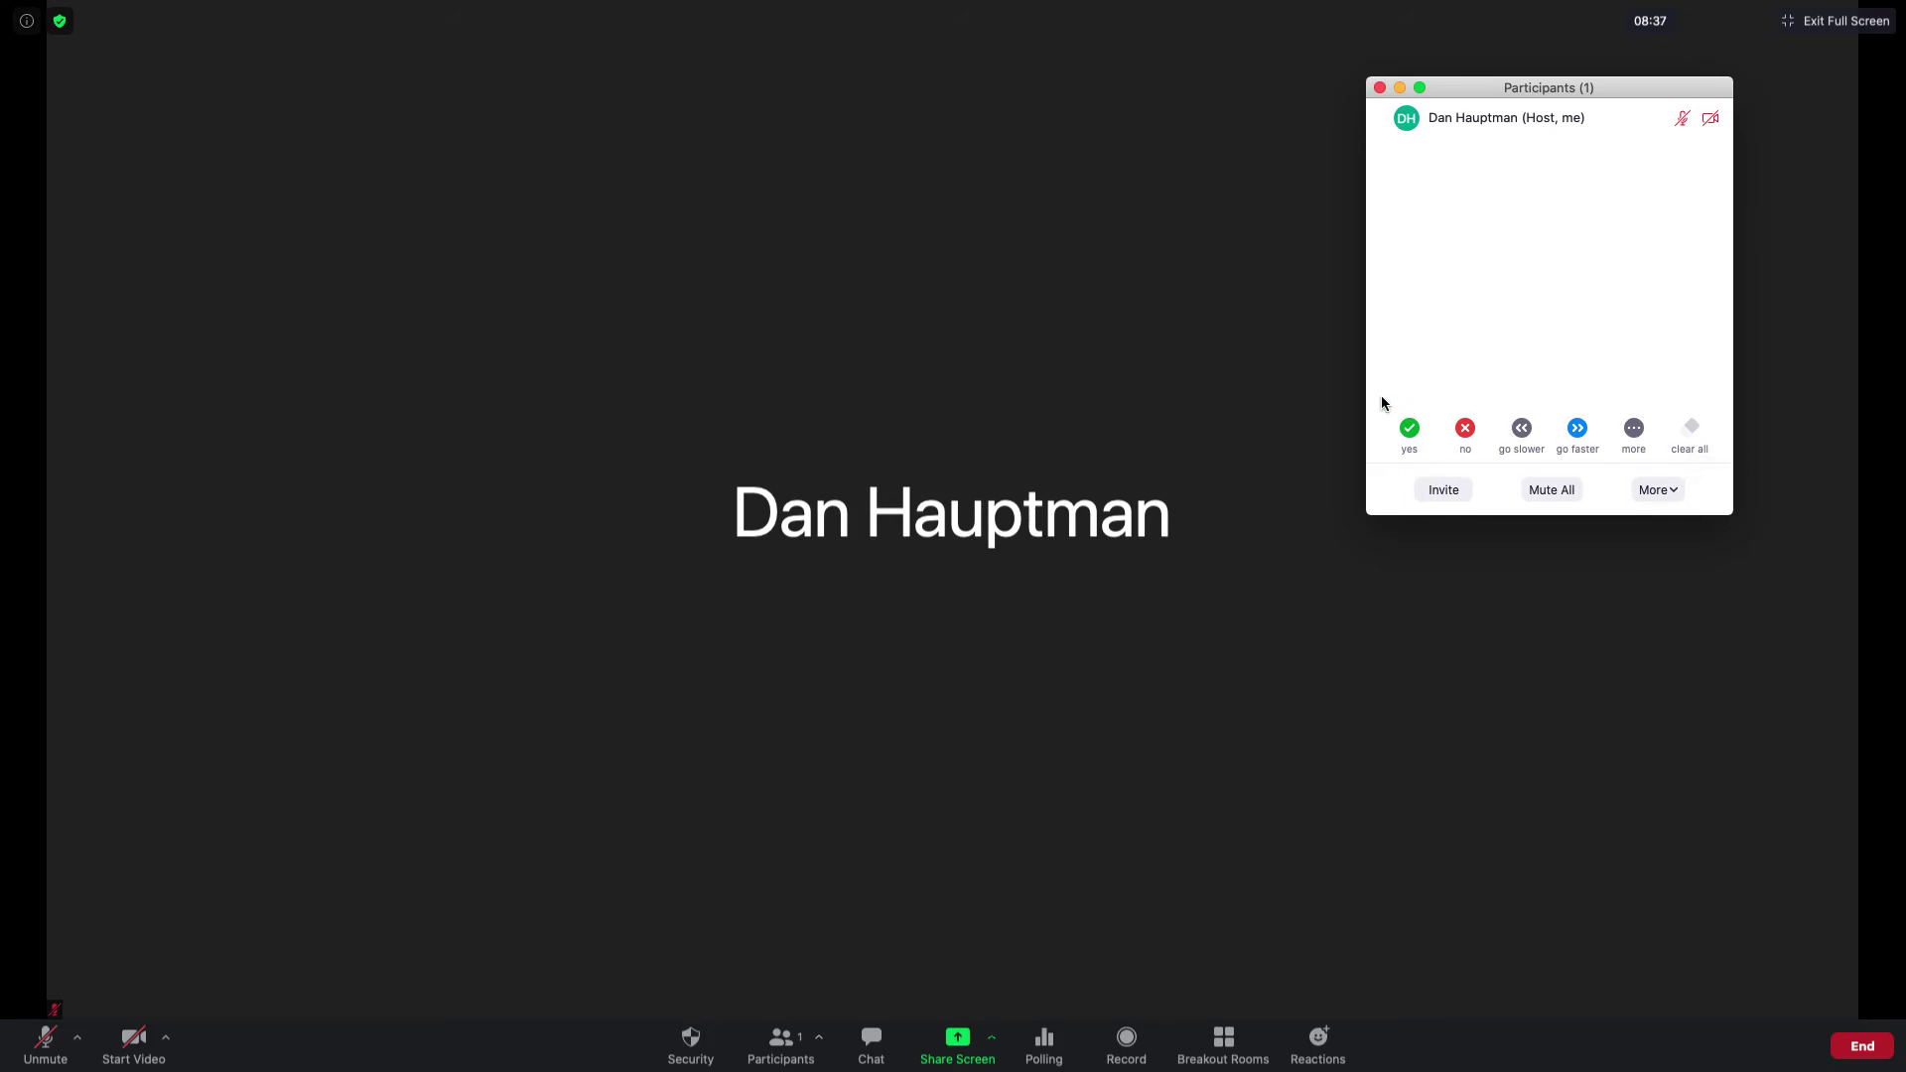
{"action": "left_click", "coordinate": [1671, 491]}
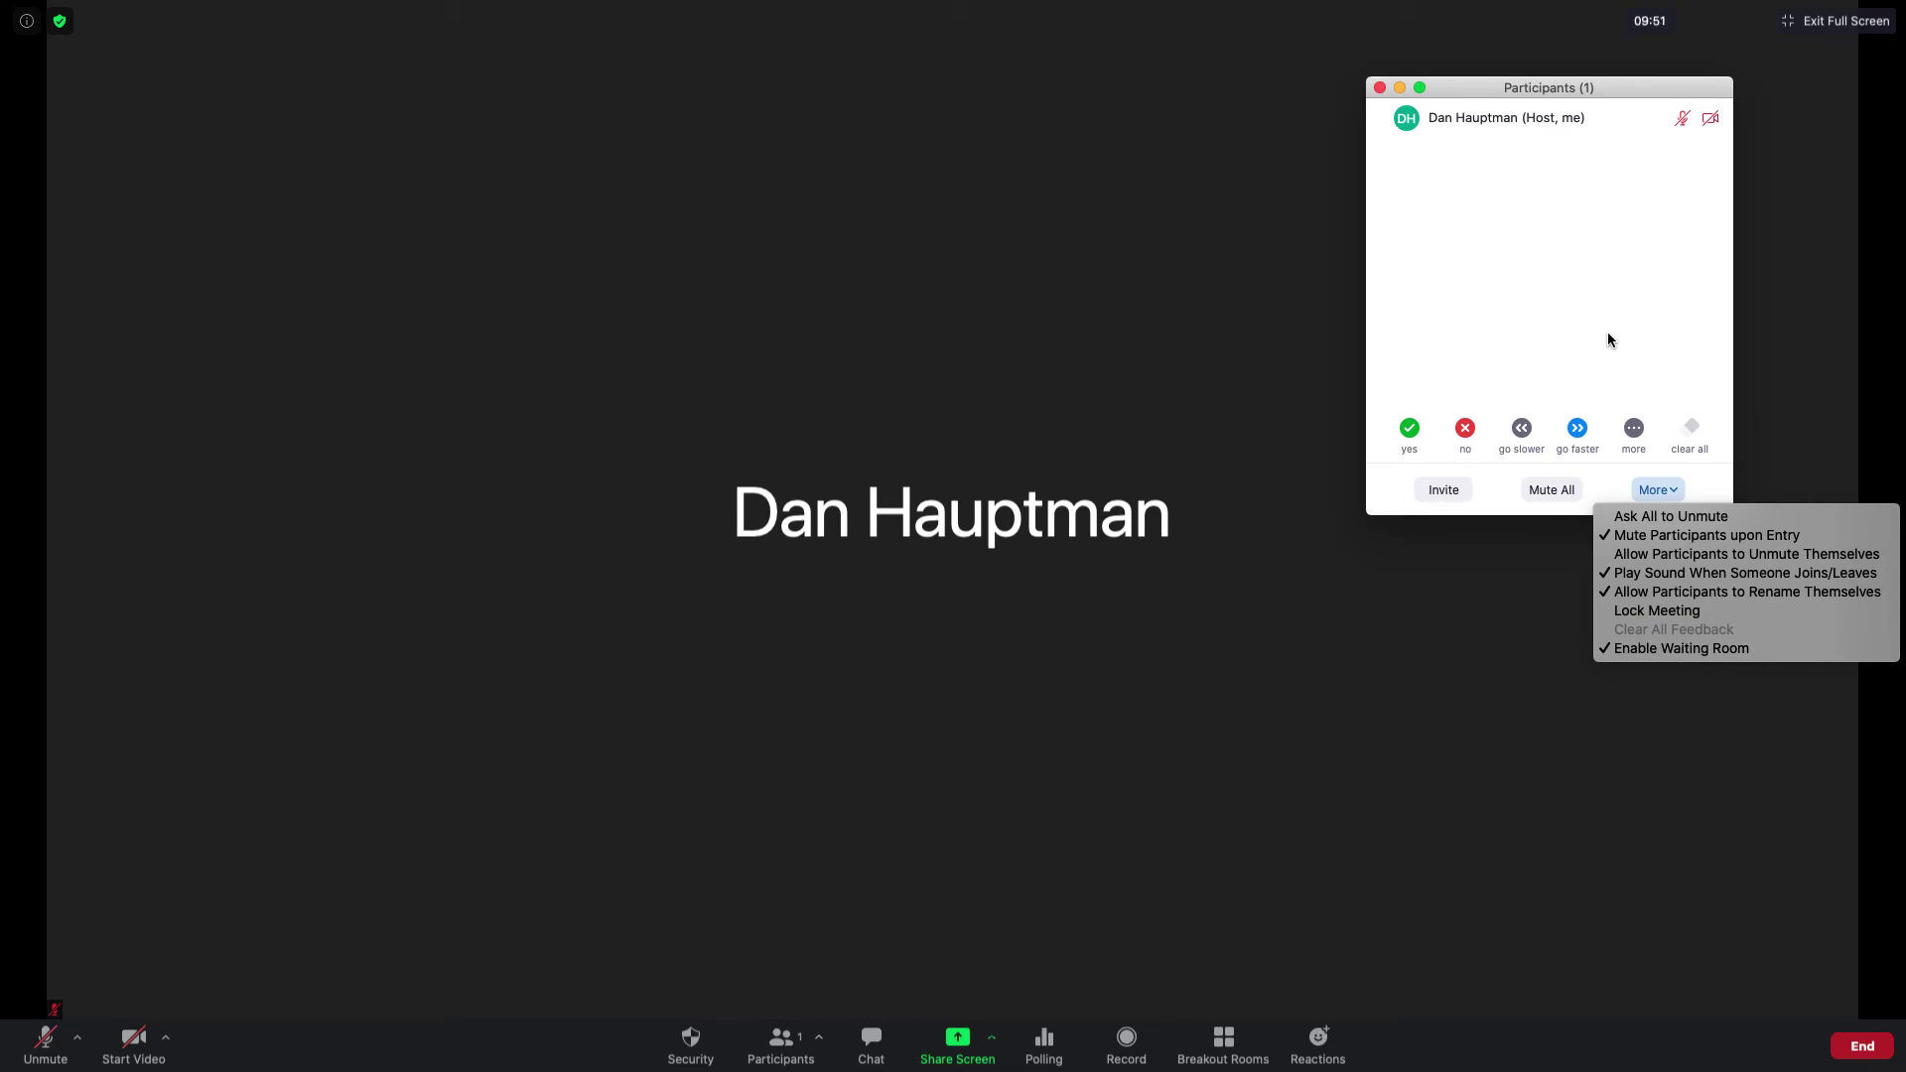
{"action": "key", "text": "Escape"}
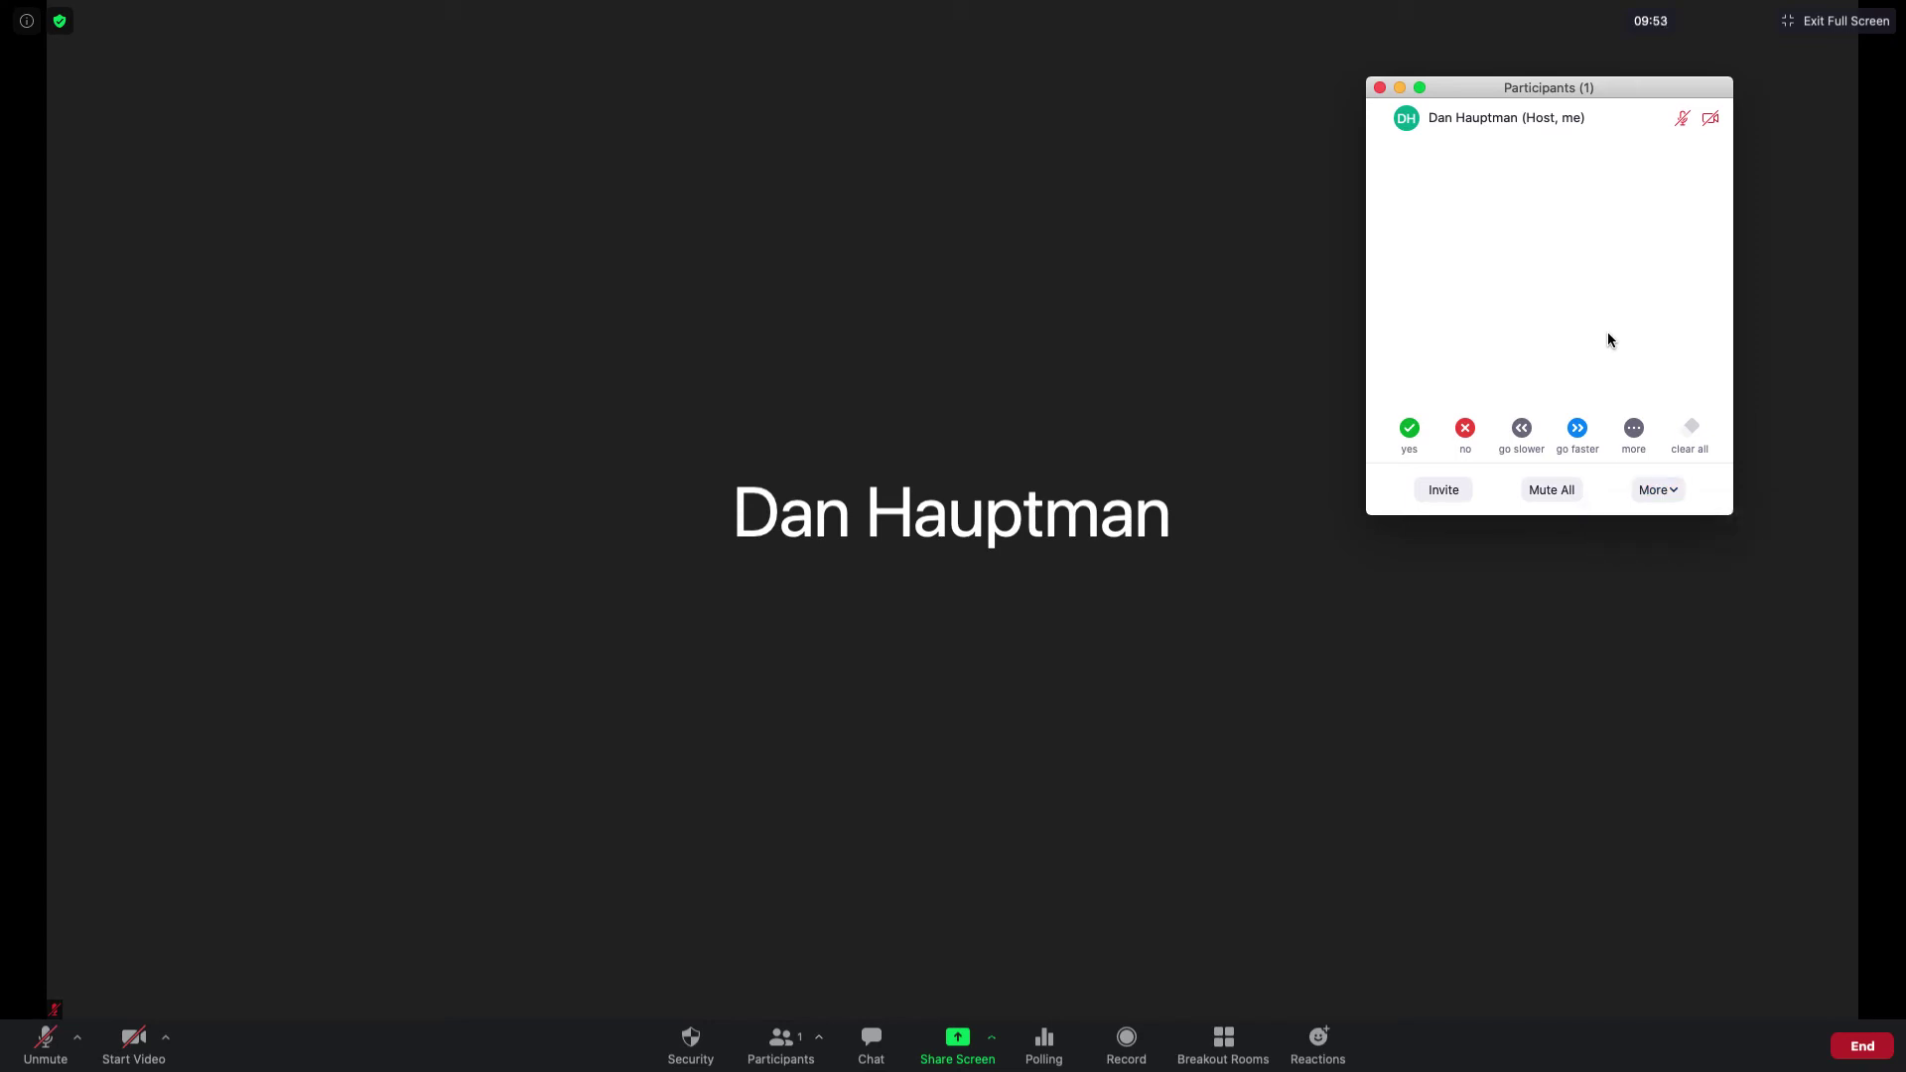